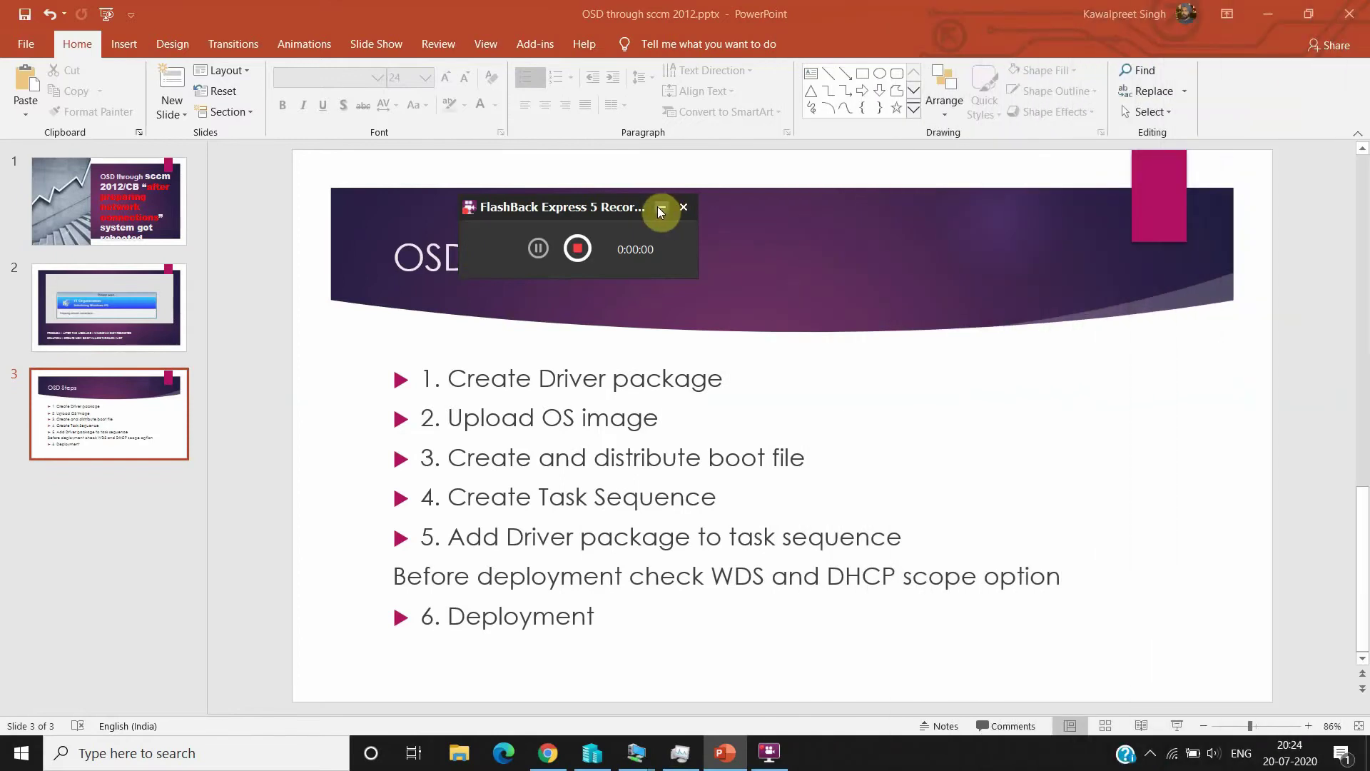
- Minimize the recorder toolbar and show slide 2, the Windows PE 'Preparing network connections' reboot problem
left_click(662, 207)
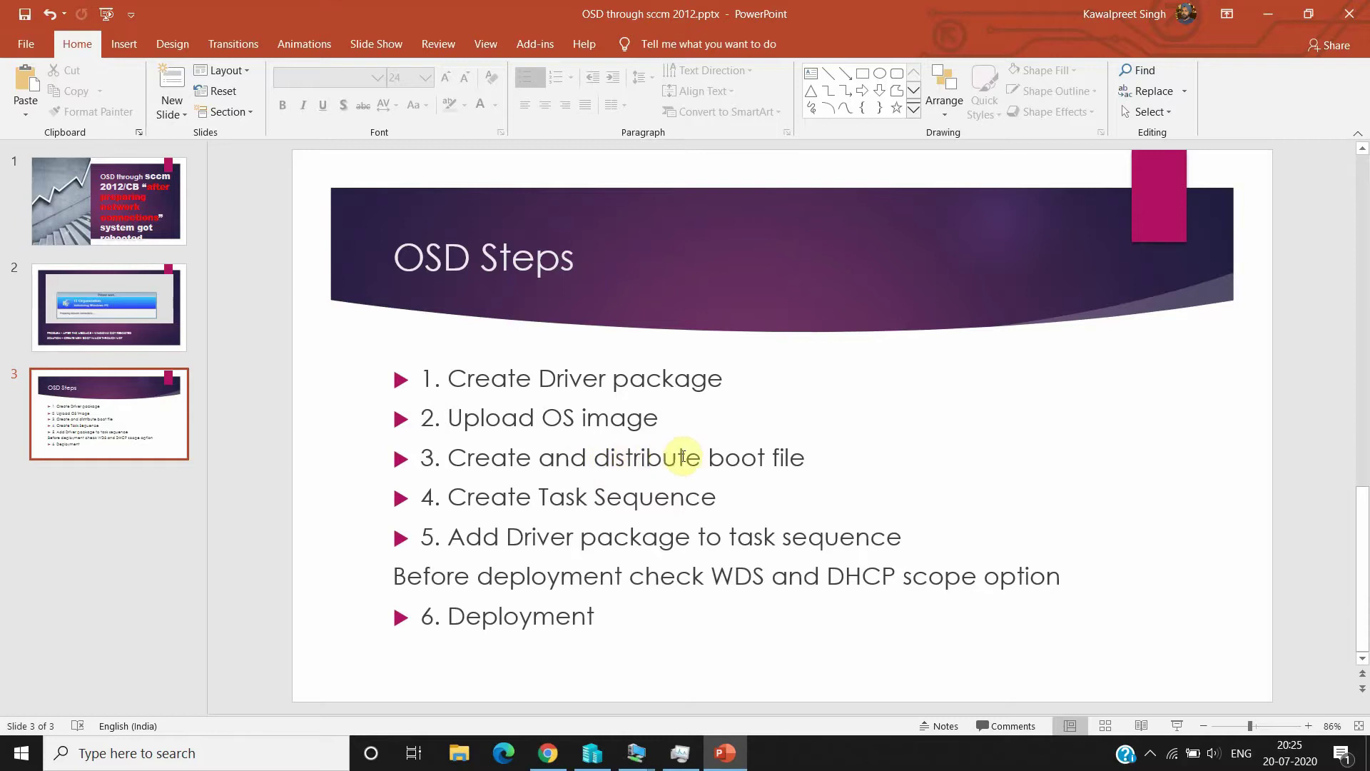
left_click(160, 309)
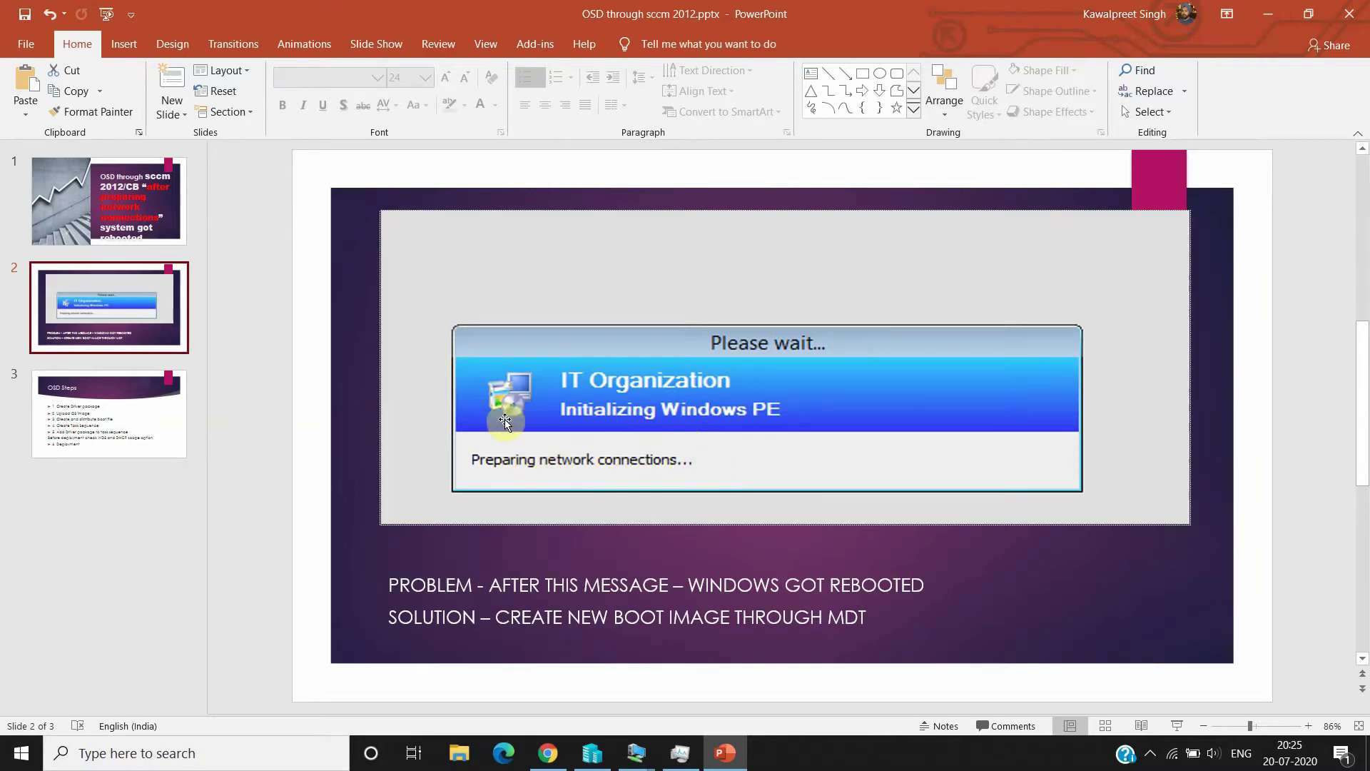
- Show slide 3, 'OSD Steps', with its six deployment steps
left_click(152, 412)
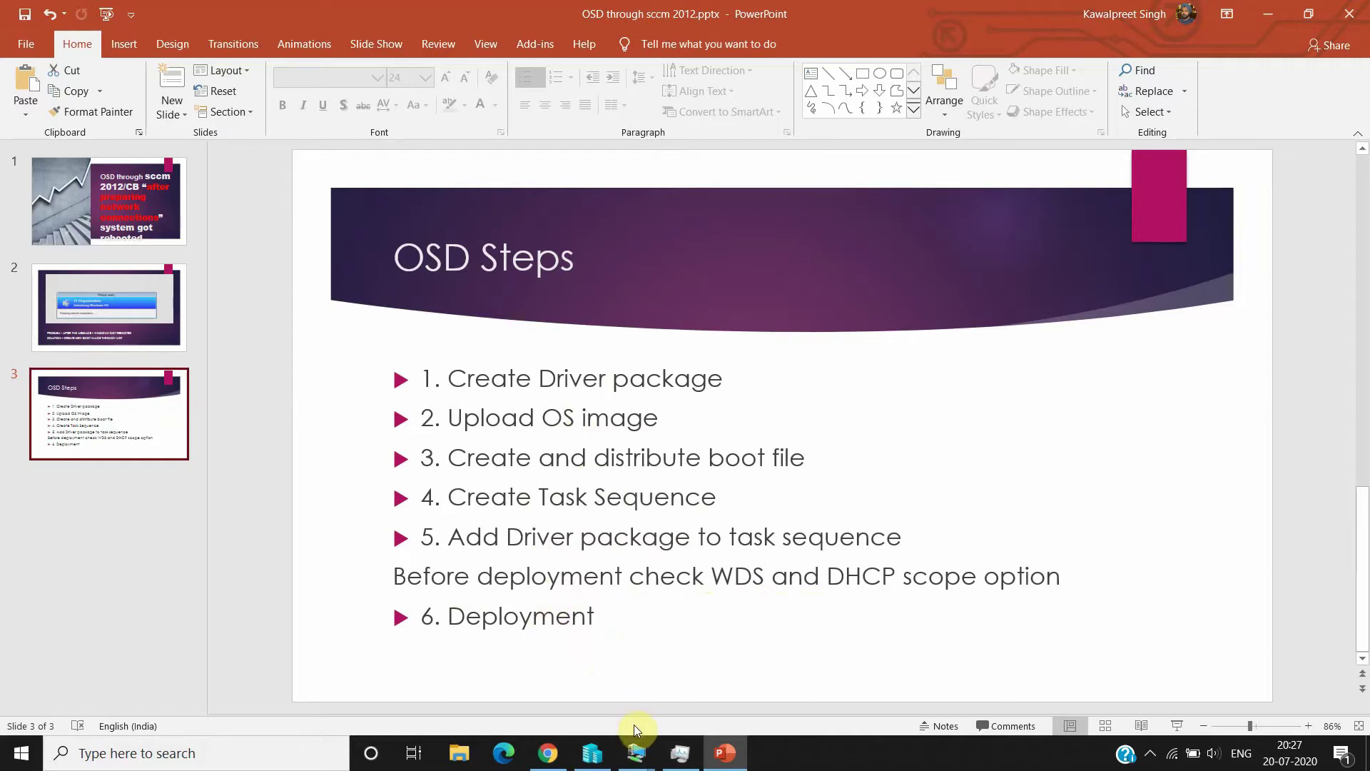
- In the SCCM session, launch Import Driver from the Operating Systems > Drivers node
mouse_move(637, 754)
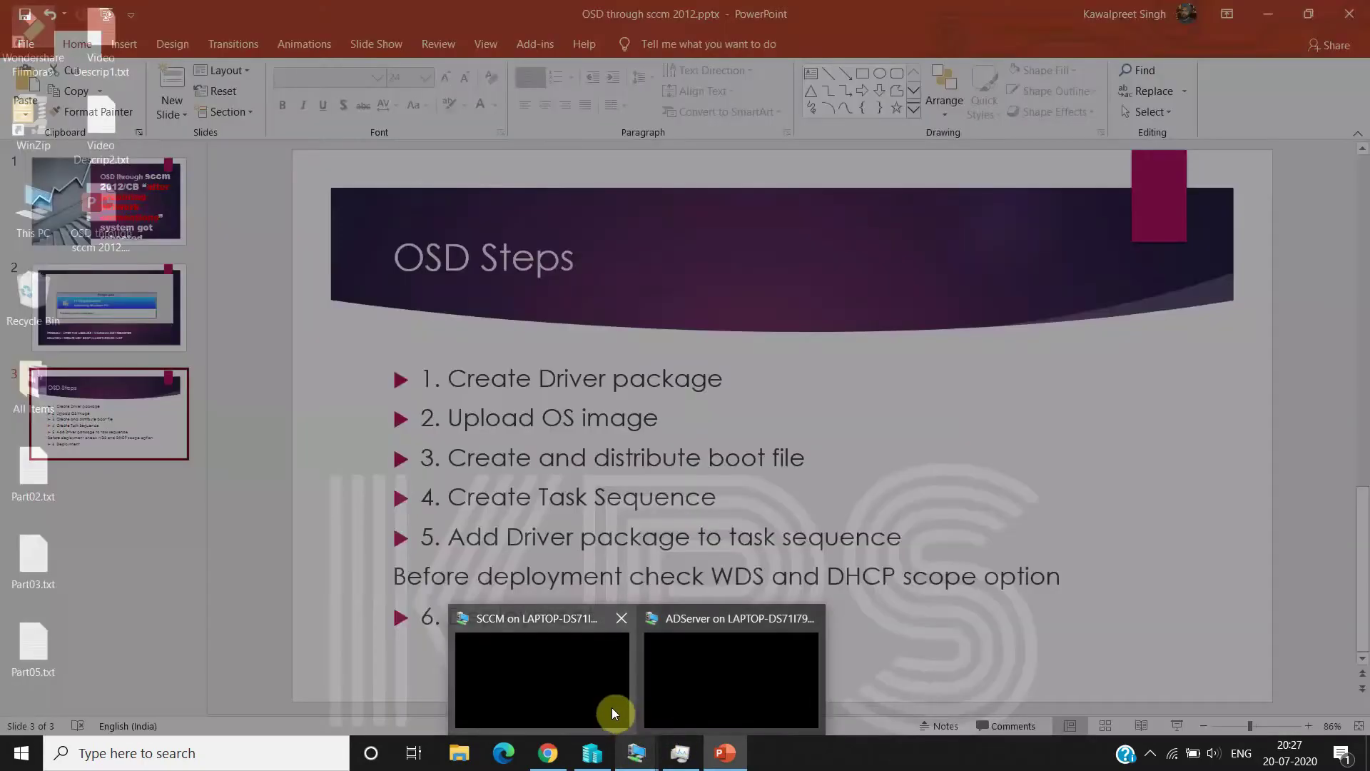
left_click(611, 708)
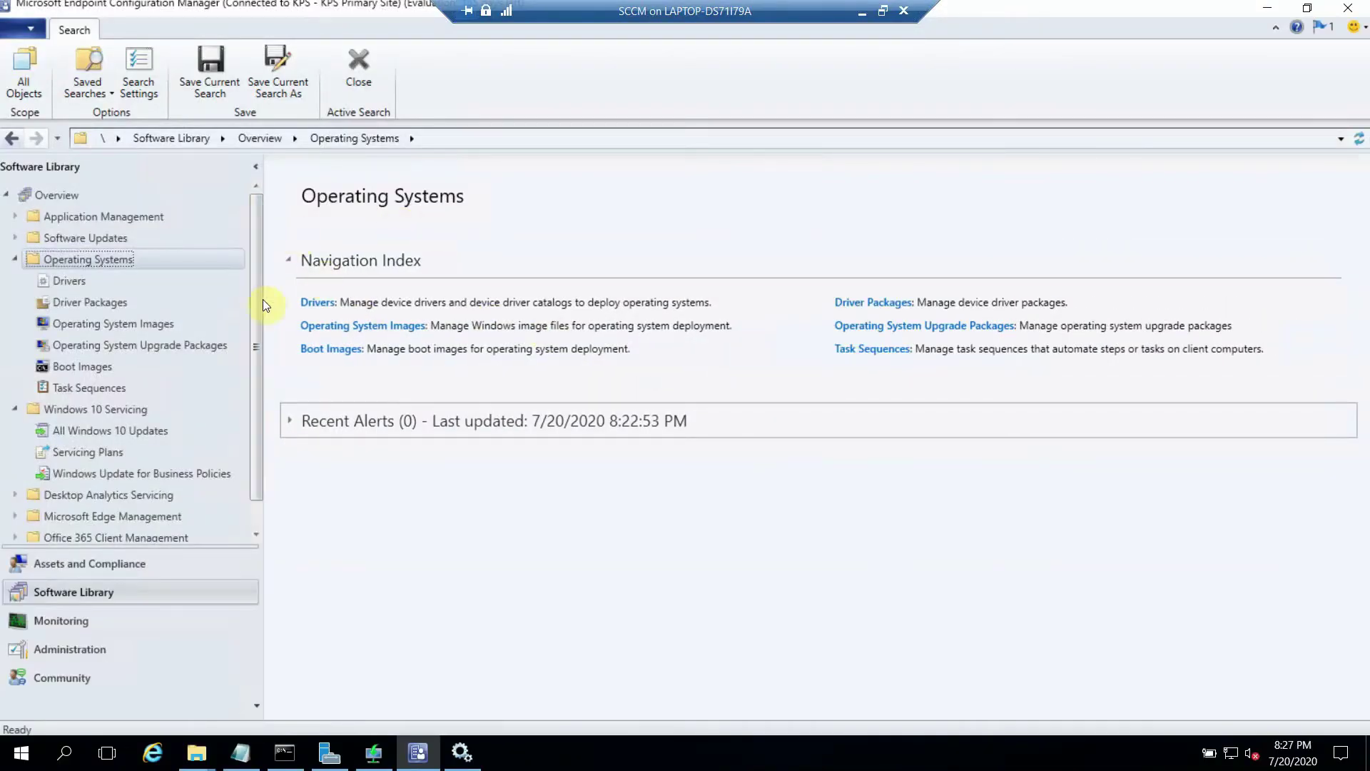
left_click(90, 280)
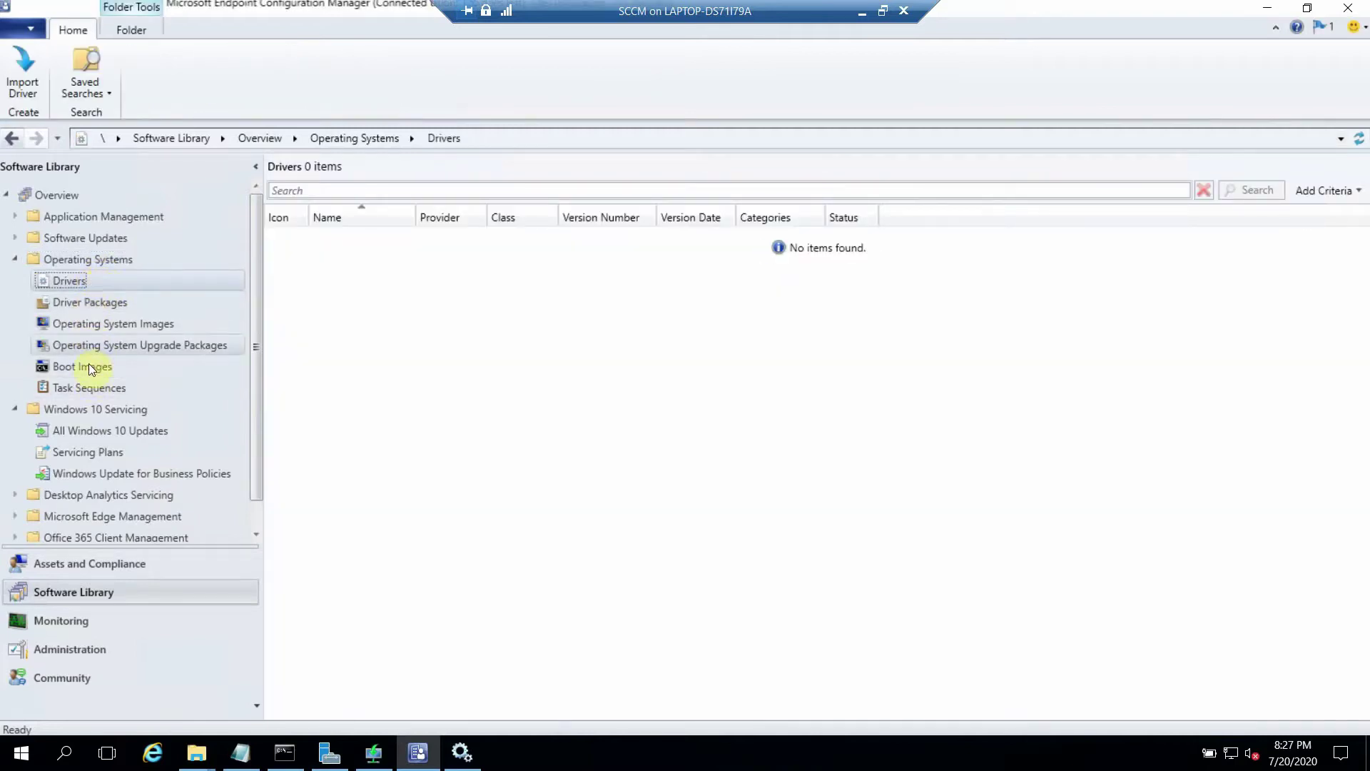
left_click(90, 386)
left_click(80, 284)
right_click(84, 284)
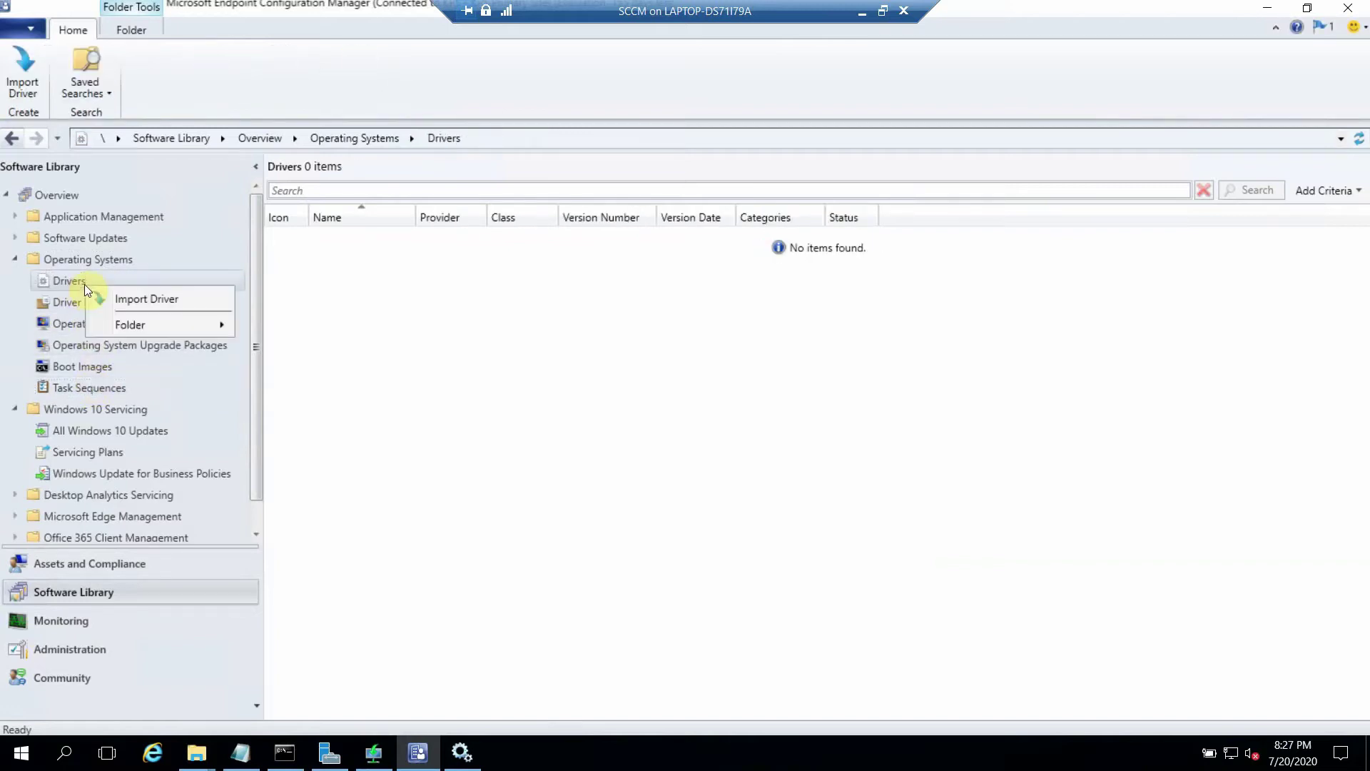
left_click(144, 299)
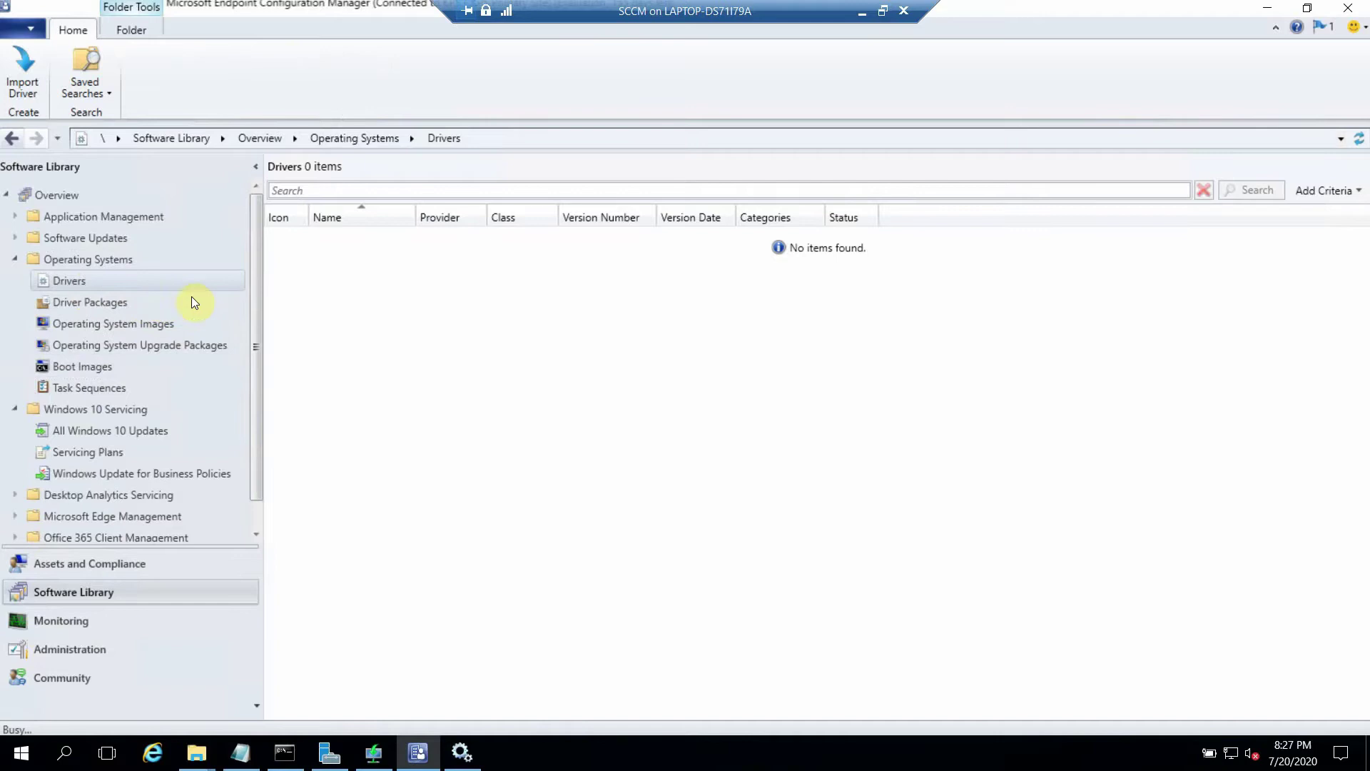
- Check that the HypervWin10 driver folder holds the vmbusvideo.inf driver file
mouse_move(196, 752)
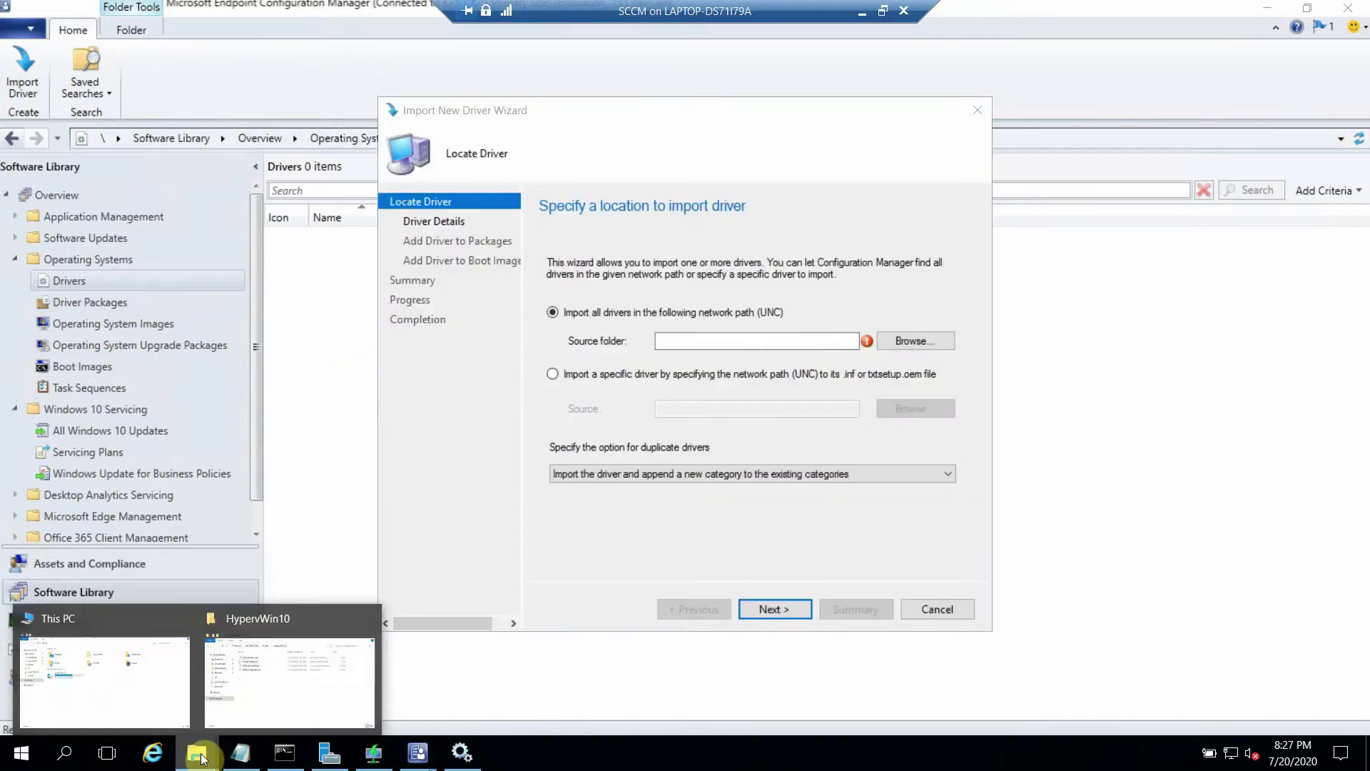
left_click(292, 674)
left_click(615, 351)
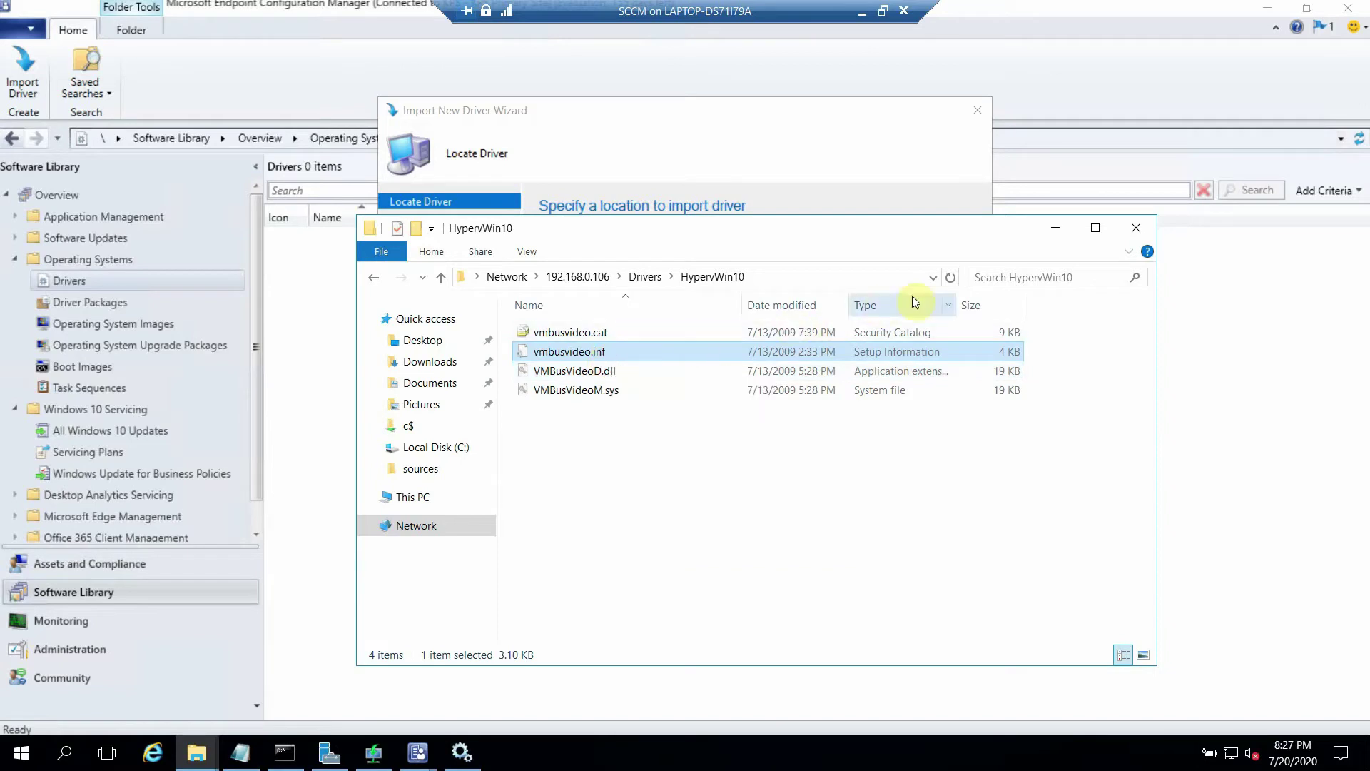
left_click(1055, 230)
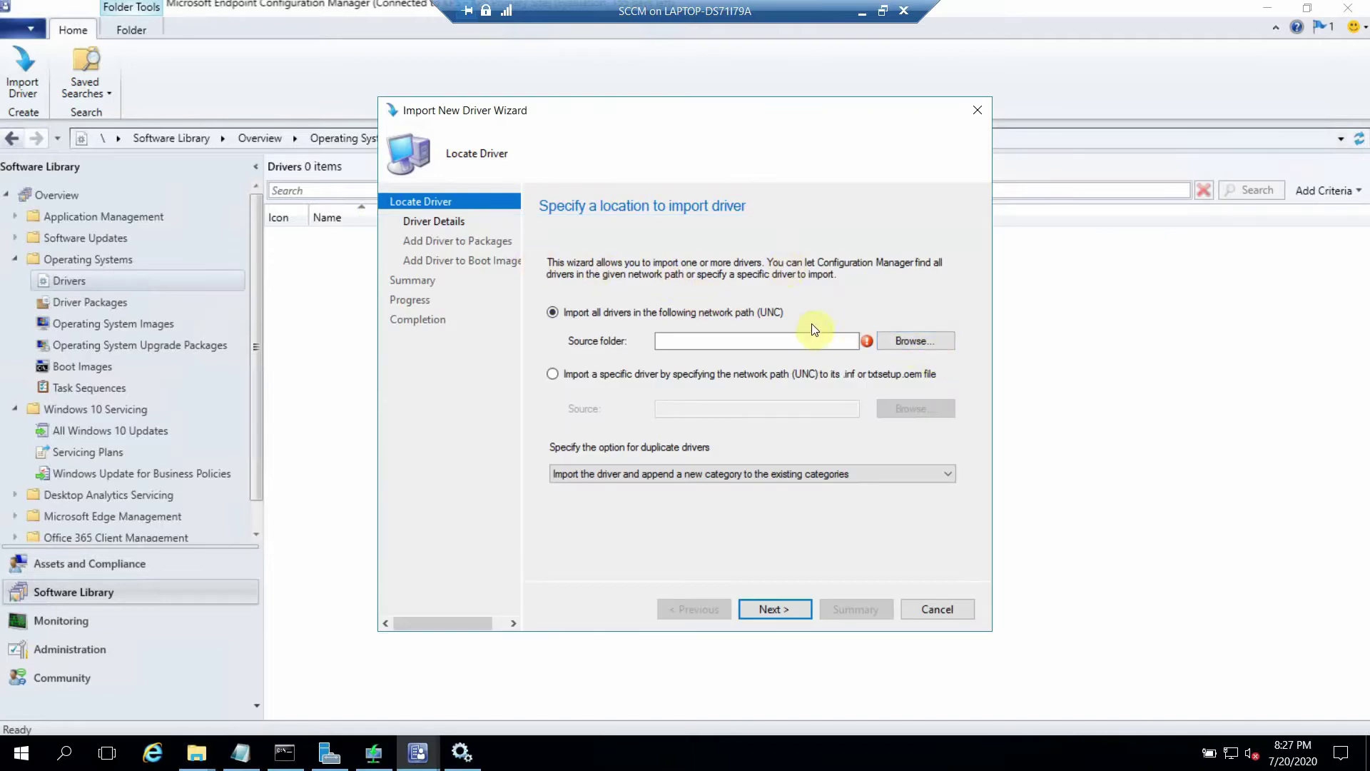
- Set the driver source folder to \\192.168.0.106\Drivers\HypervWin10
left_click(901, 340)
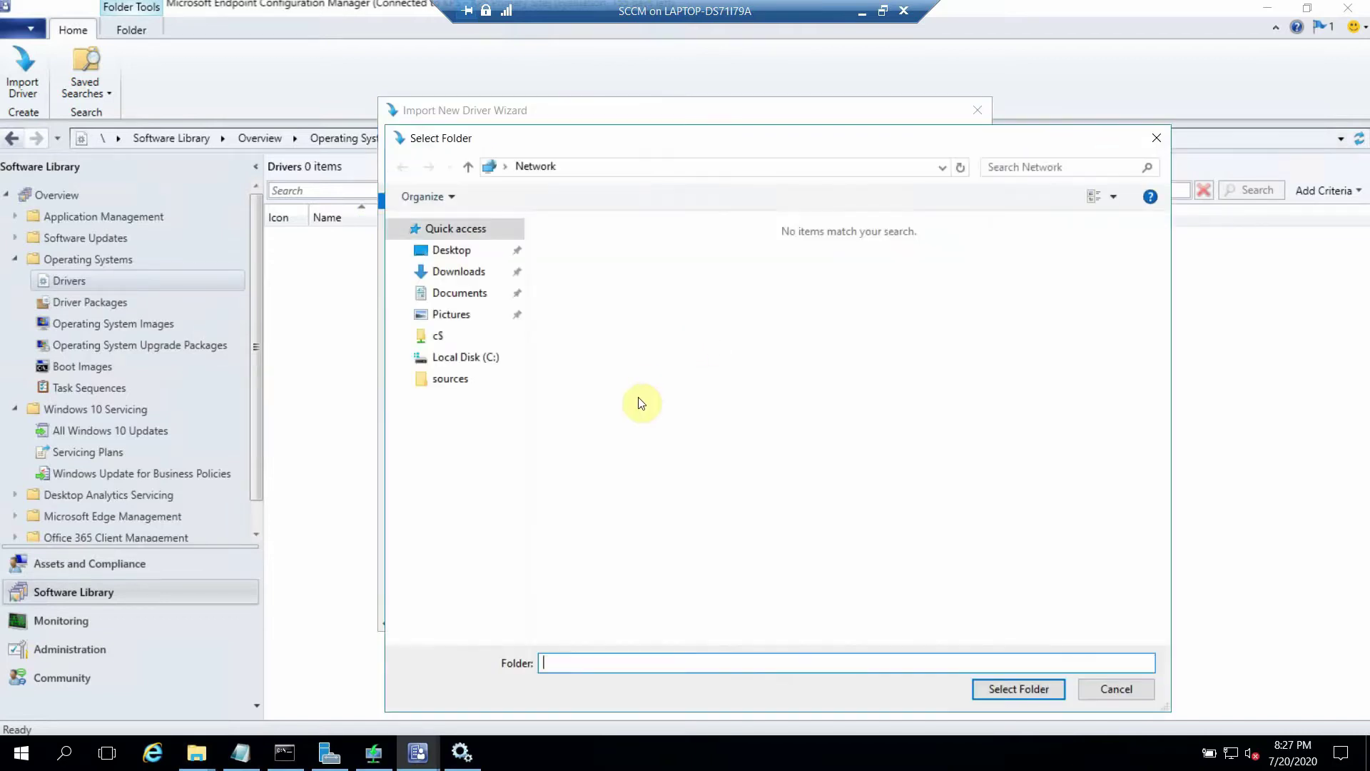
left_click(613, 164)
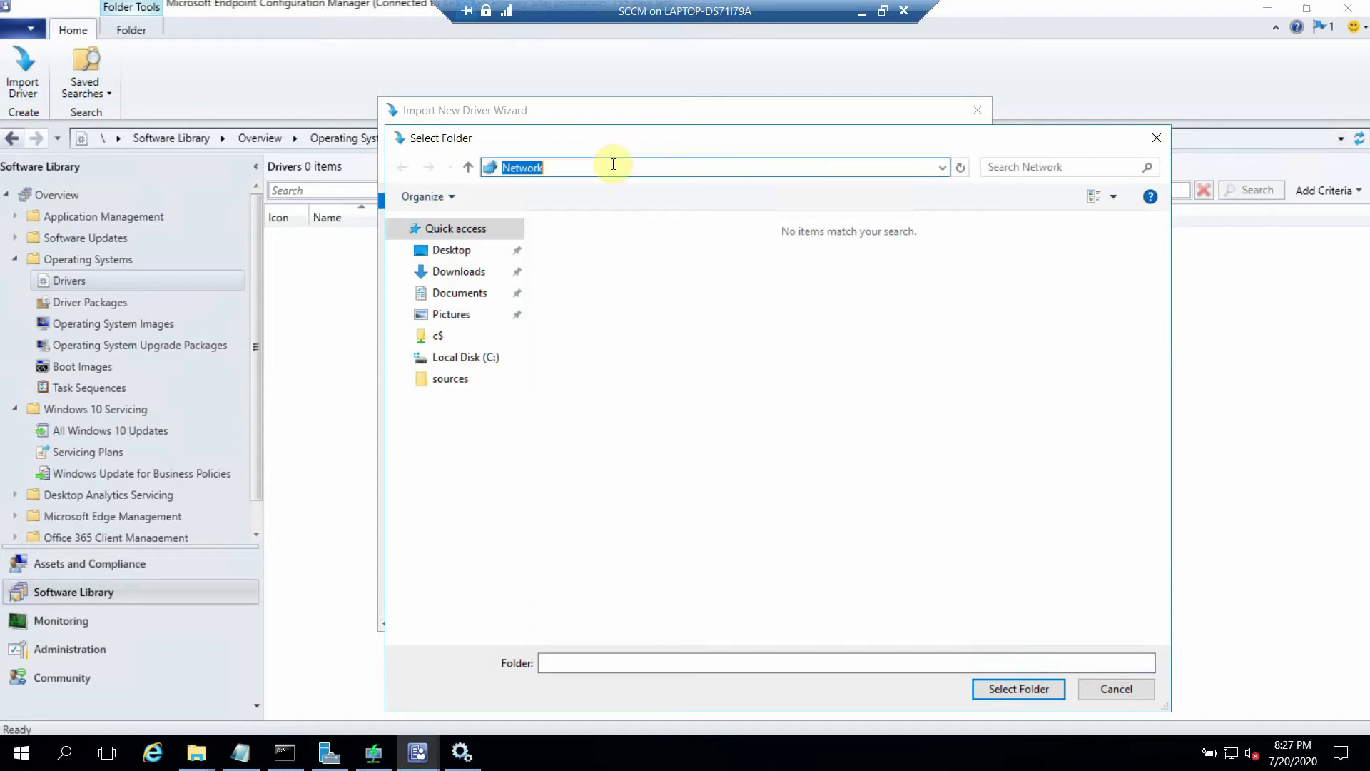
type("\\192.168.0.106")
type("\\")
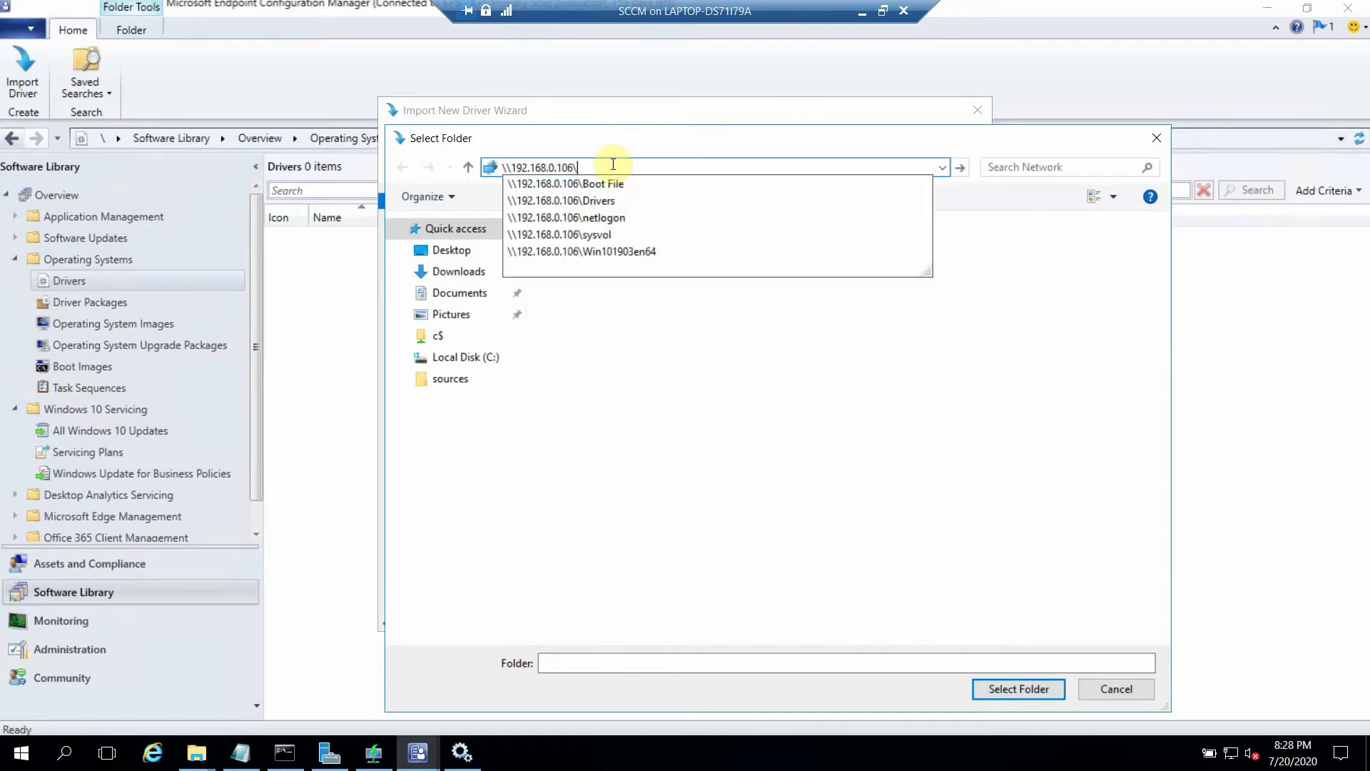
left_click(619, 201)
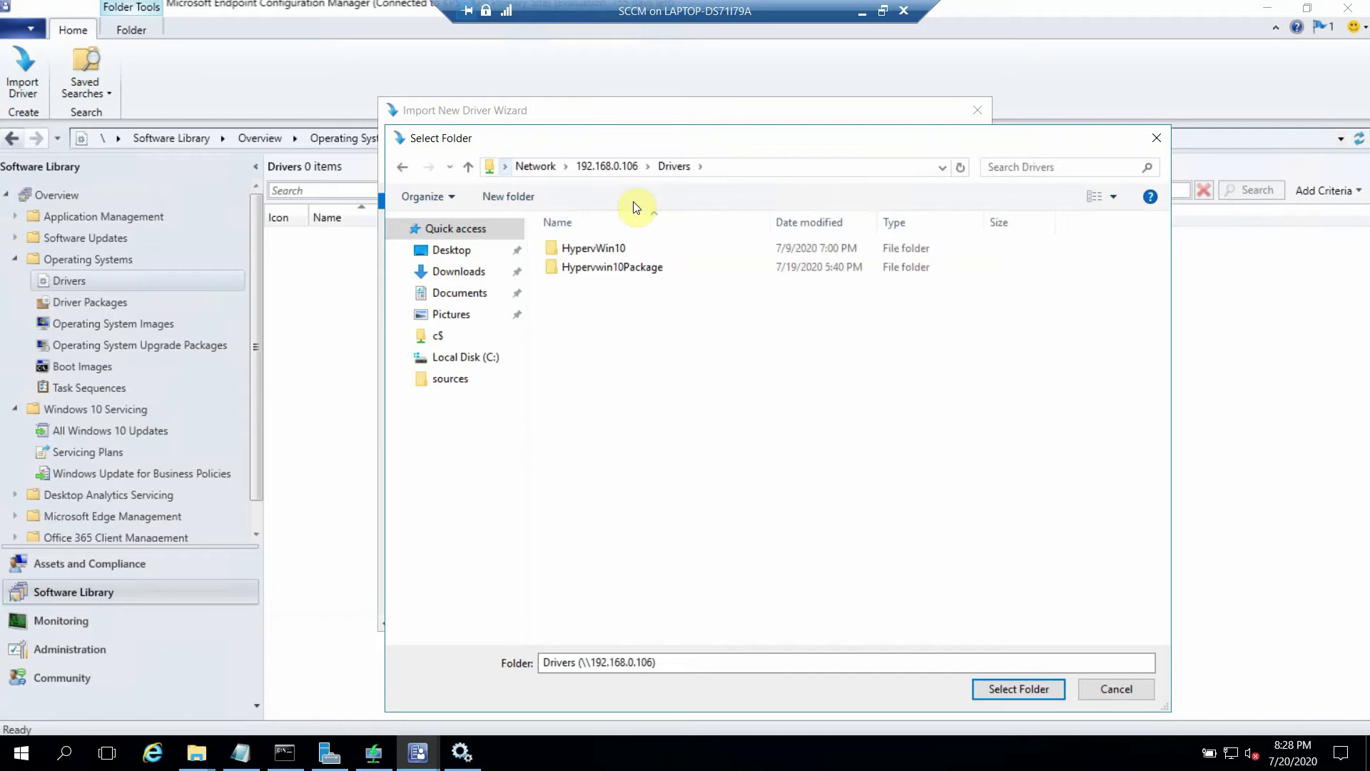
double_click(604, 250)
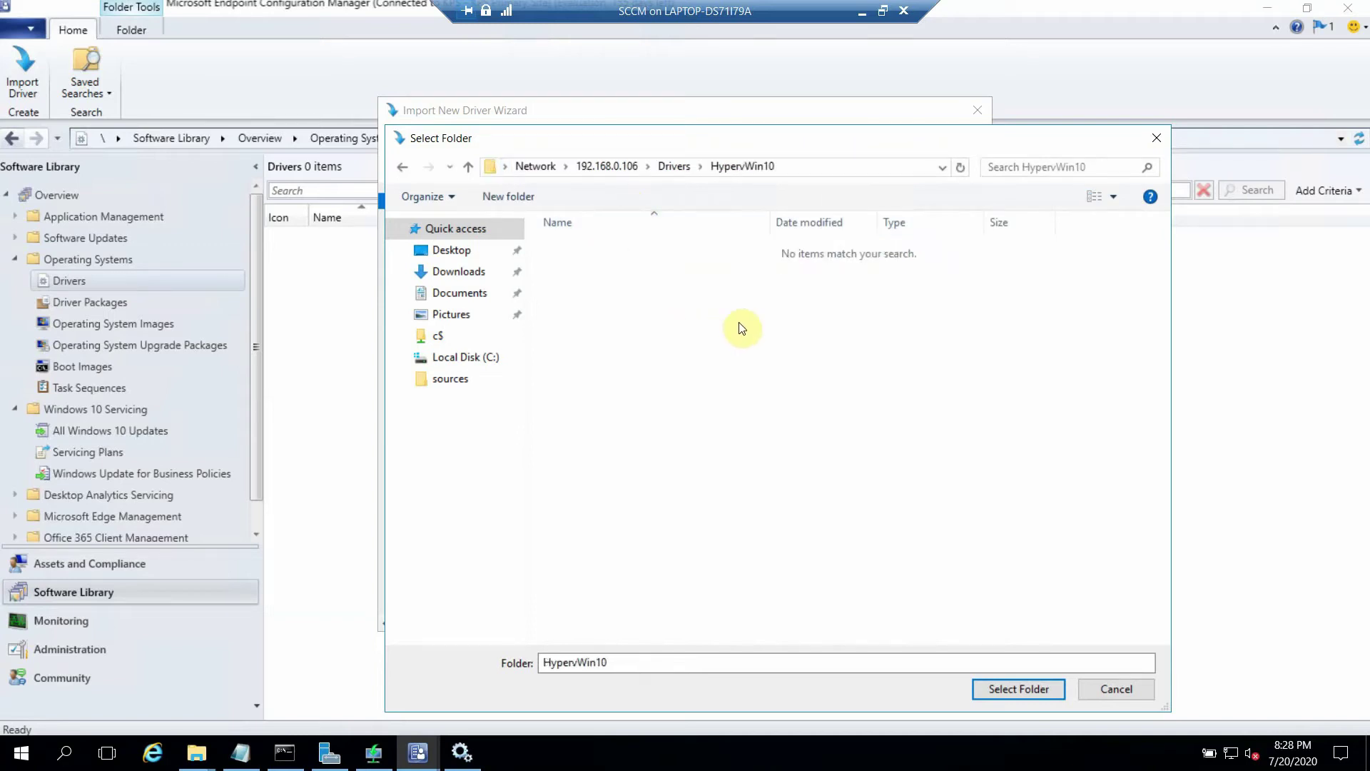
left_click(1017, 679)
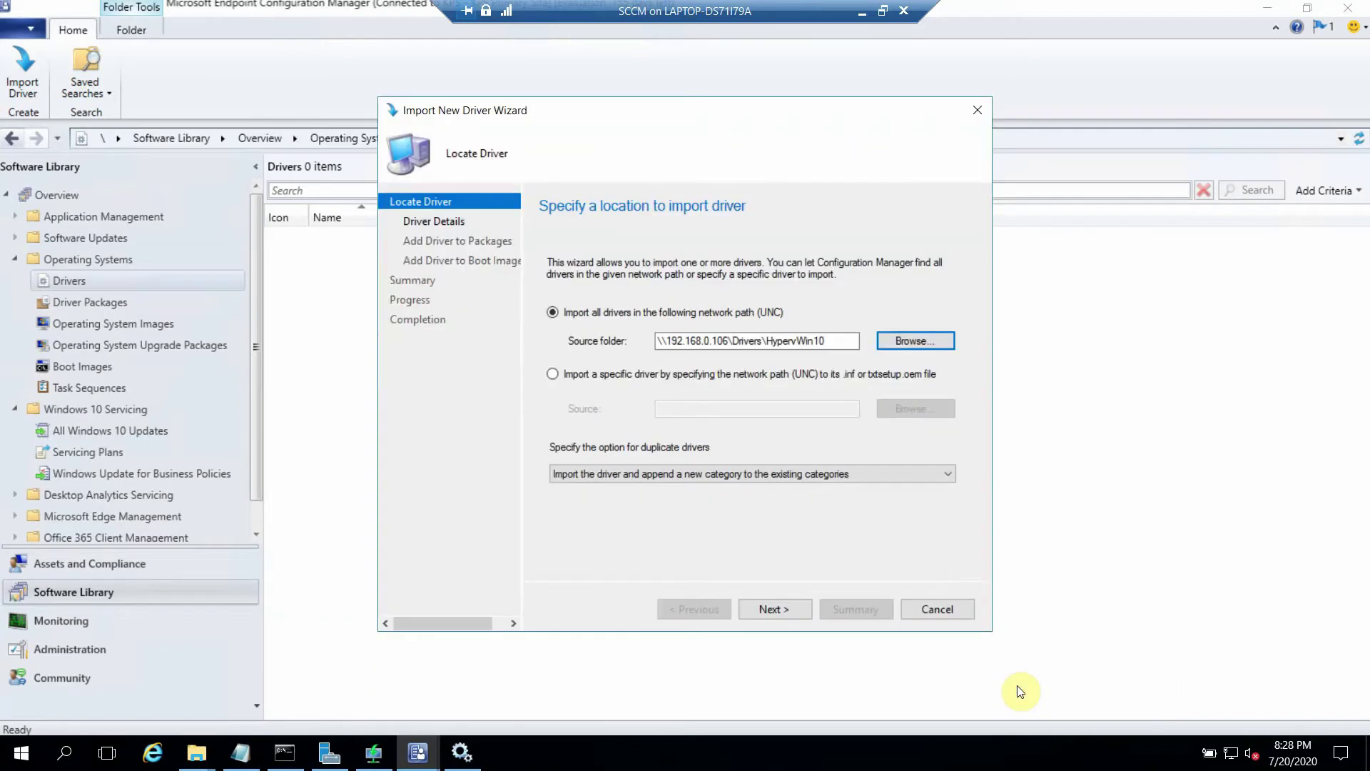
- Keep appending a new category for duplicate drivers, start validation, and minimize the remote session
left_click(794, 469)
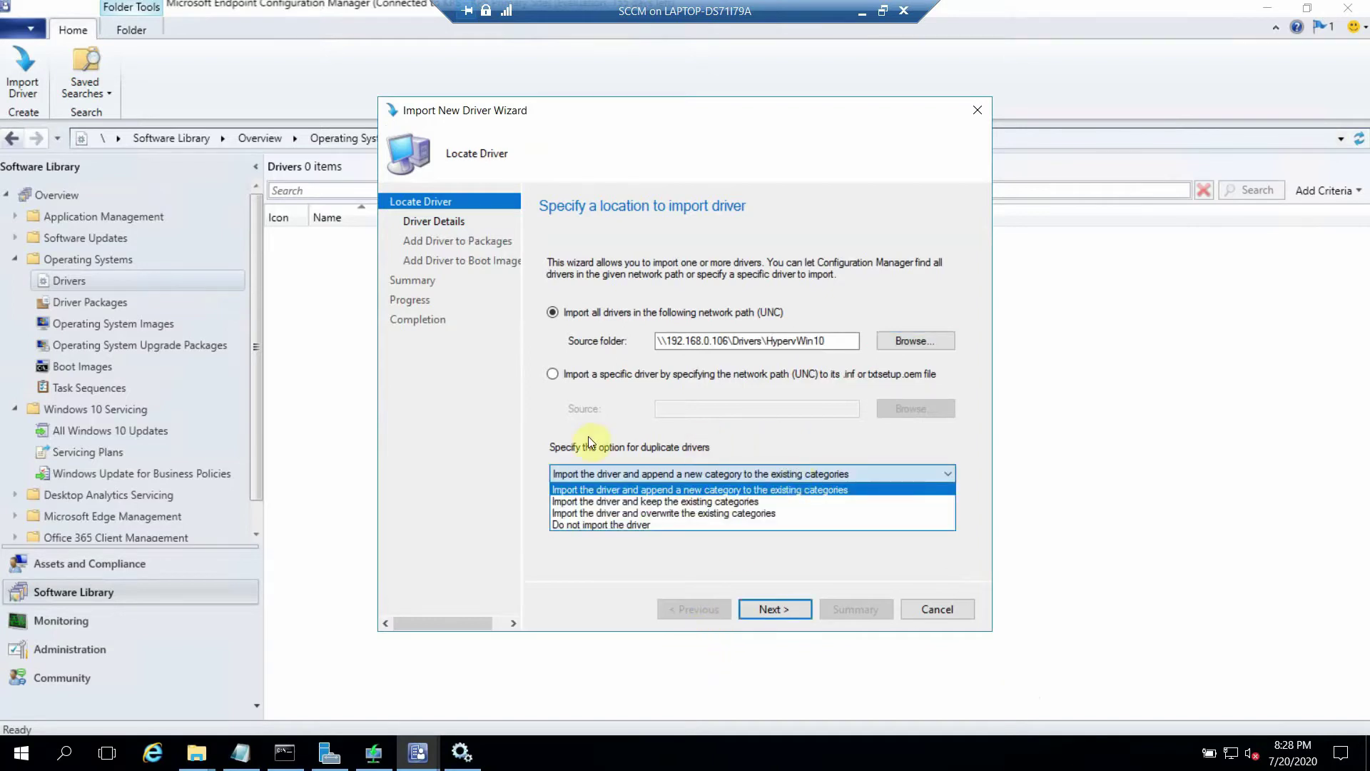
left_click(536, 428)
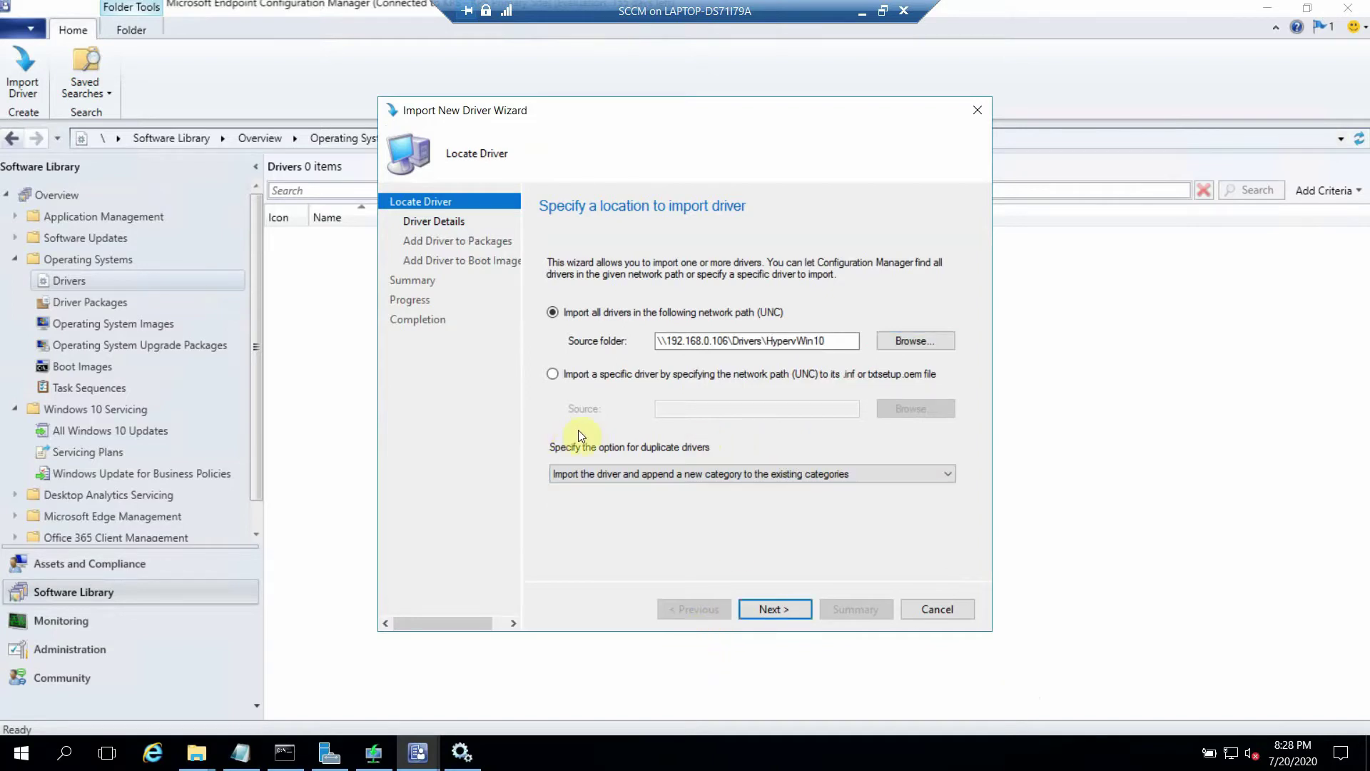
left_click(778, 613)
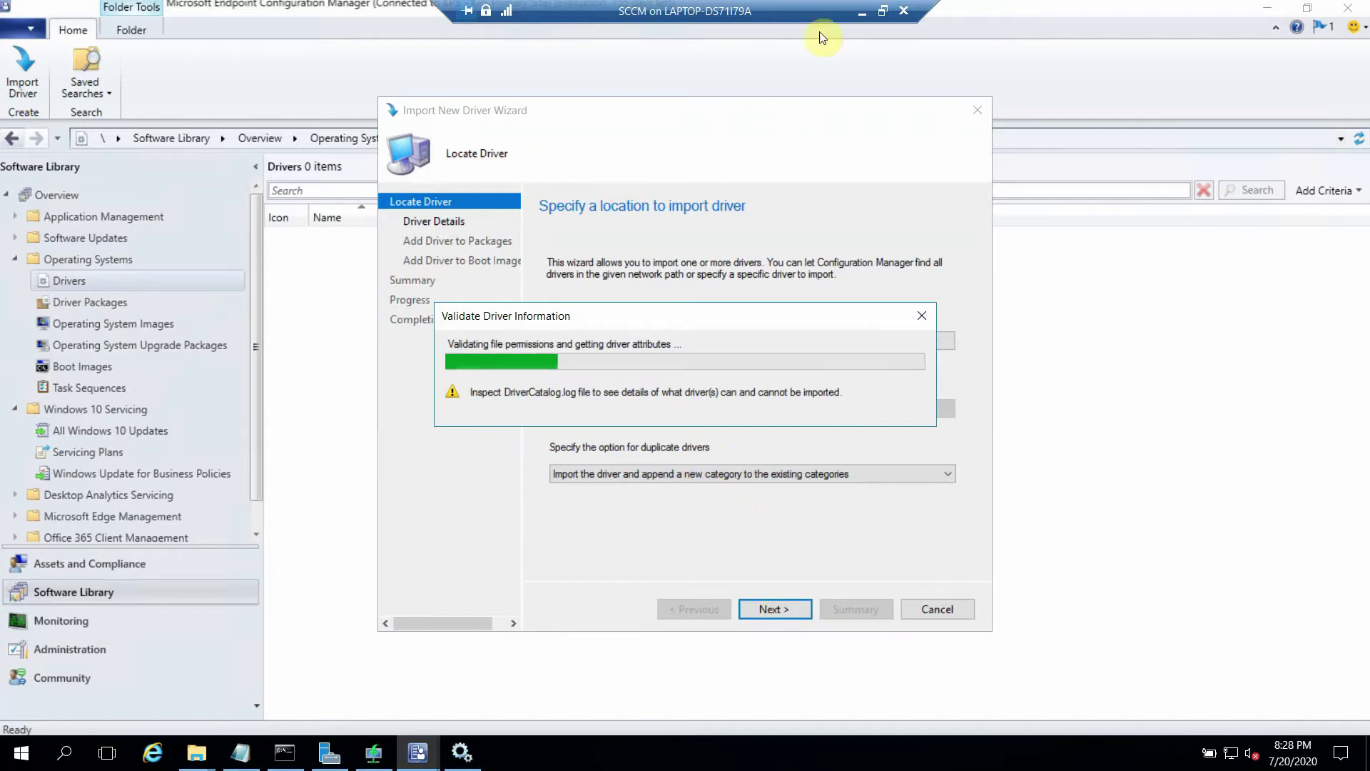
left_click(861, 11)
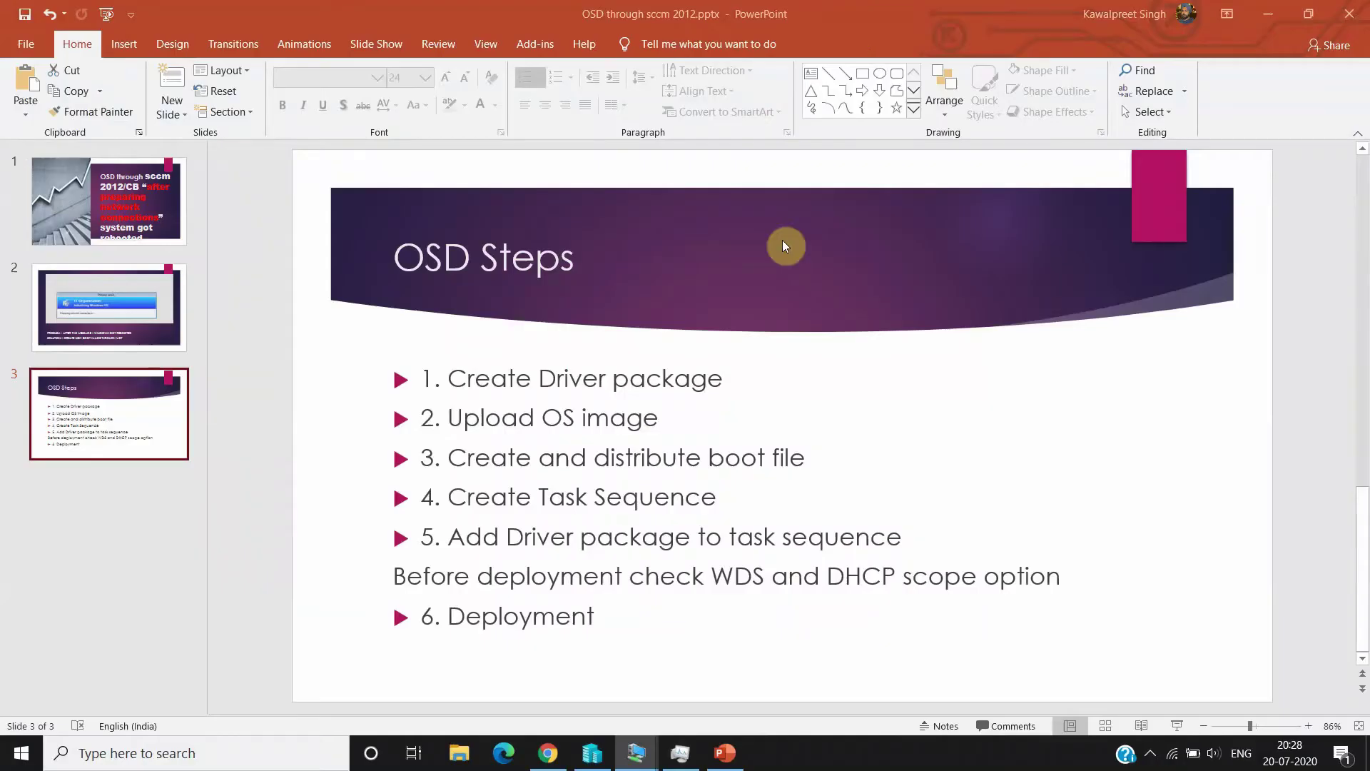
mouse_move(630, 743)
left_click(731, 677)
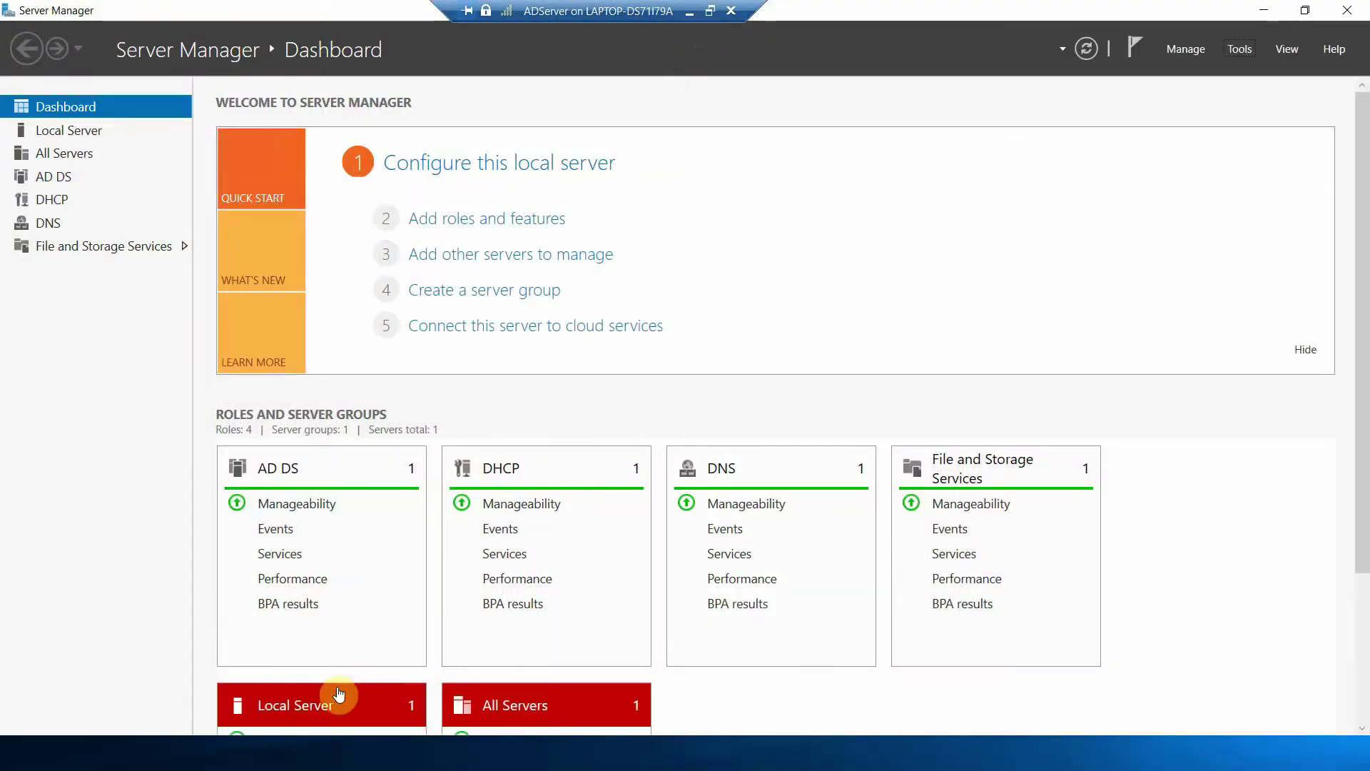
mouse_move(272, 765)
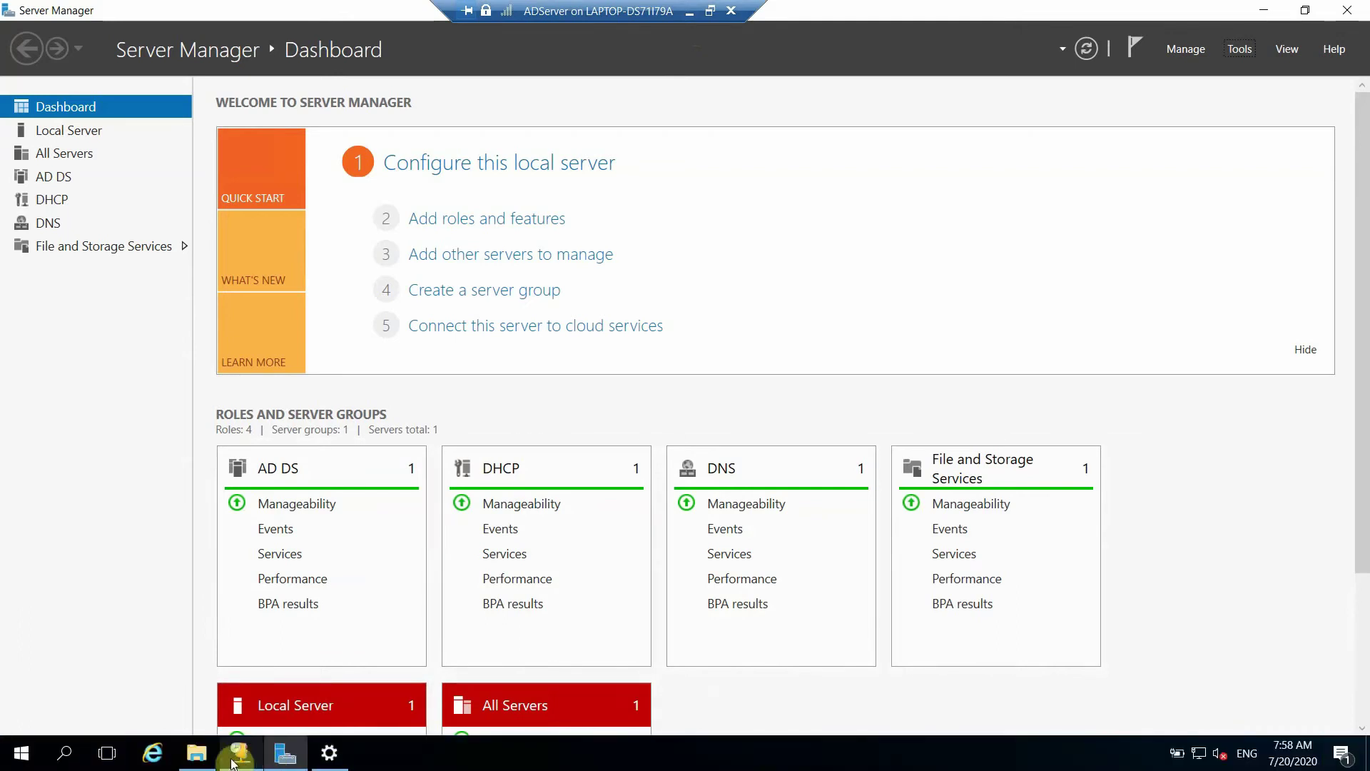
left_click(199, 755)
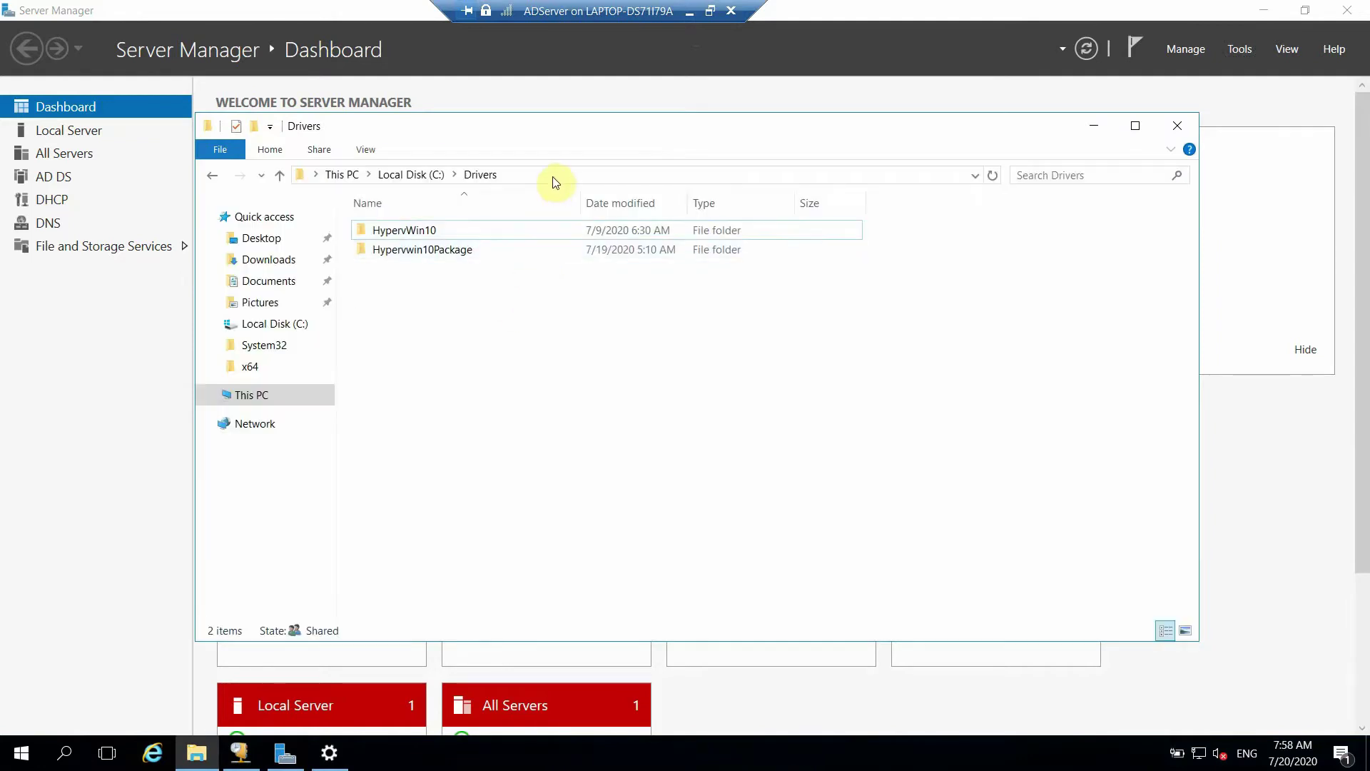
left_click(551, 176)
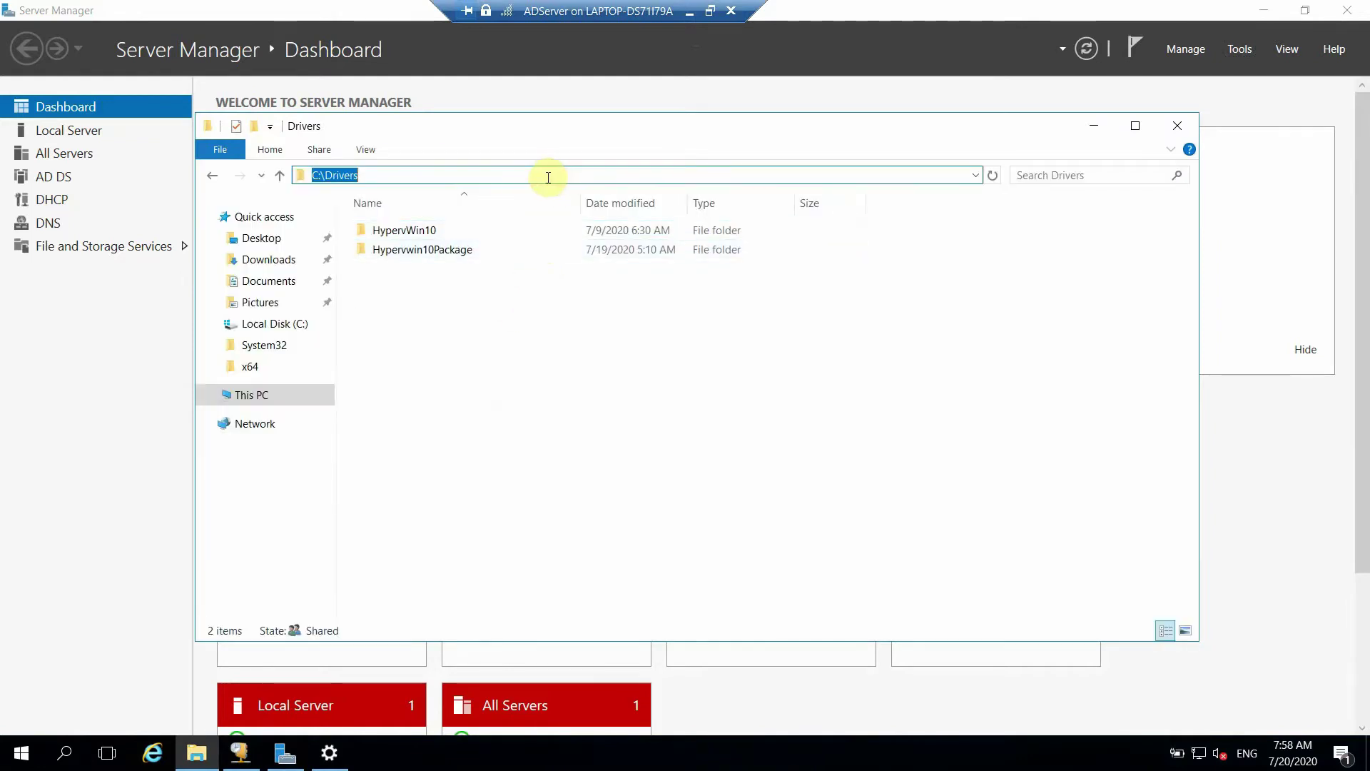
left_click(454, 232)
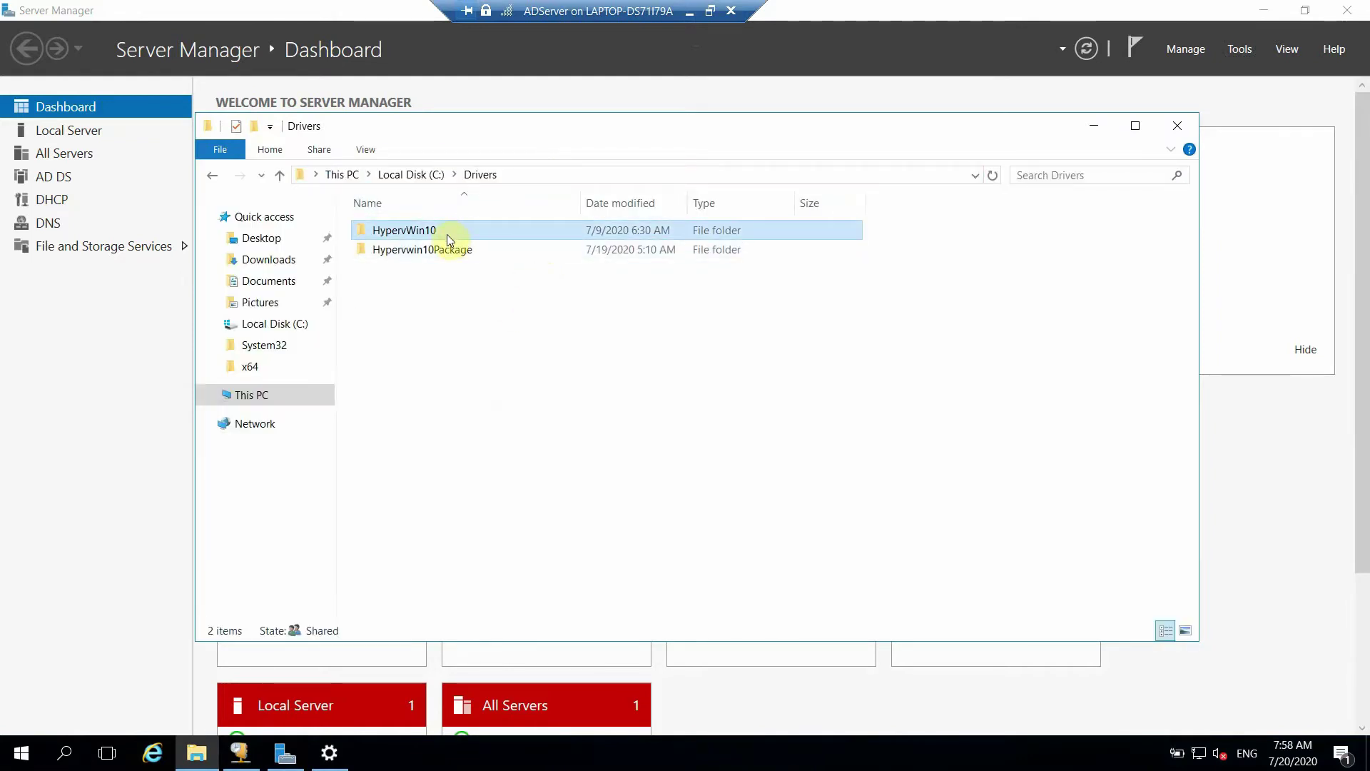
left_click(690, 11)
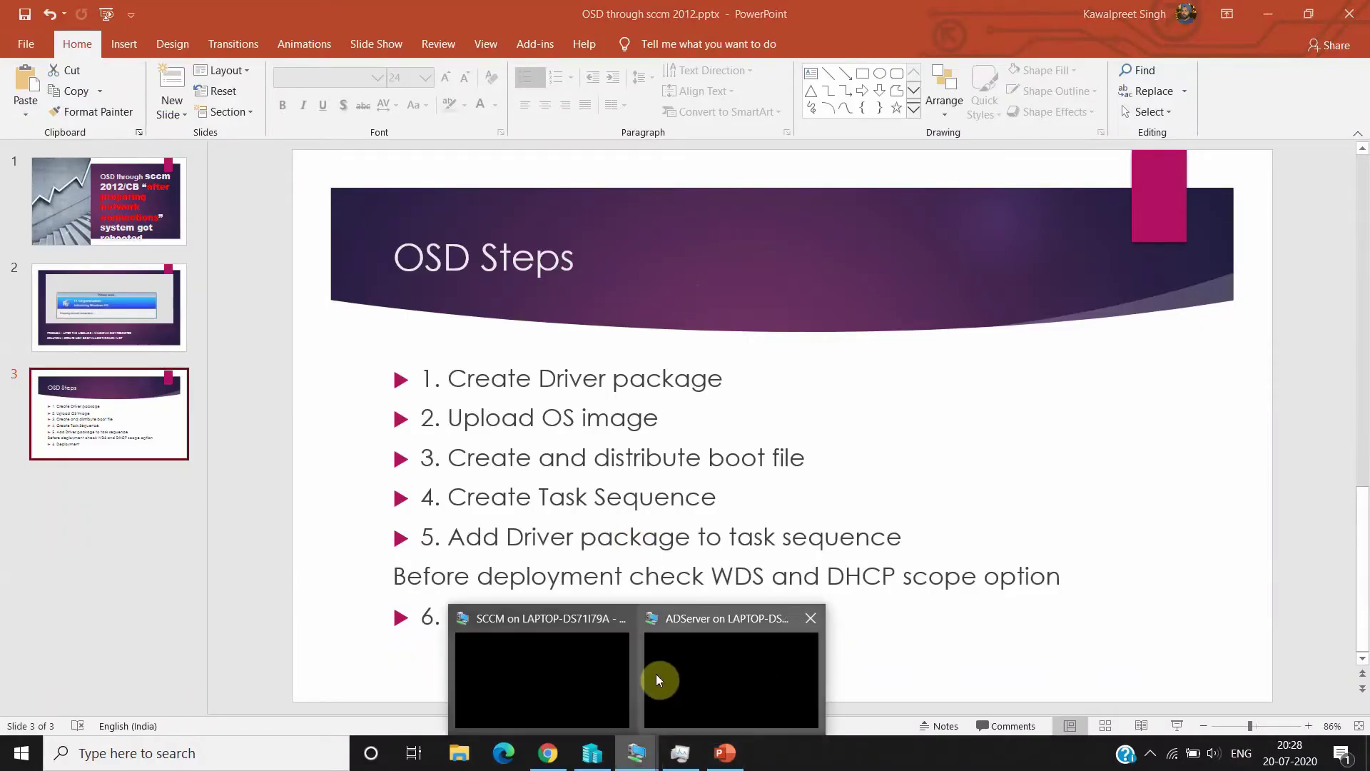
- Assign the Hyper V category to vmbusvideo.inf and continue to Add Driver to Packages
left_click(728, 670)
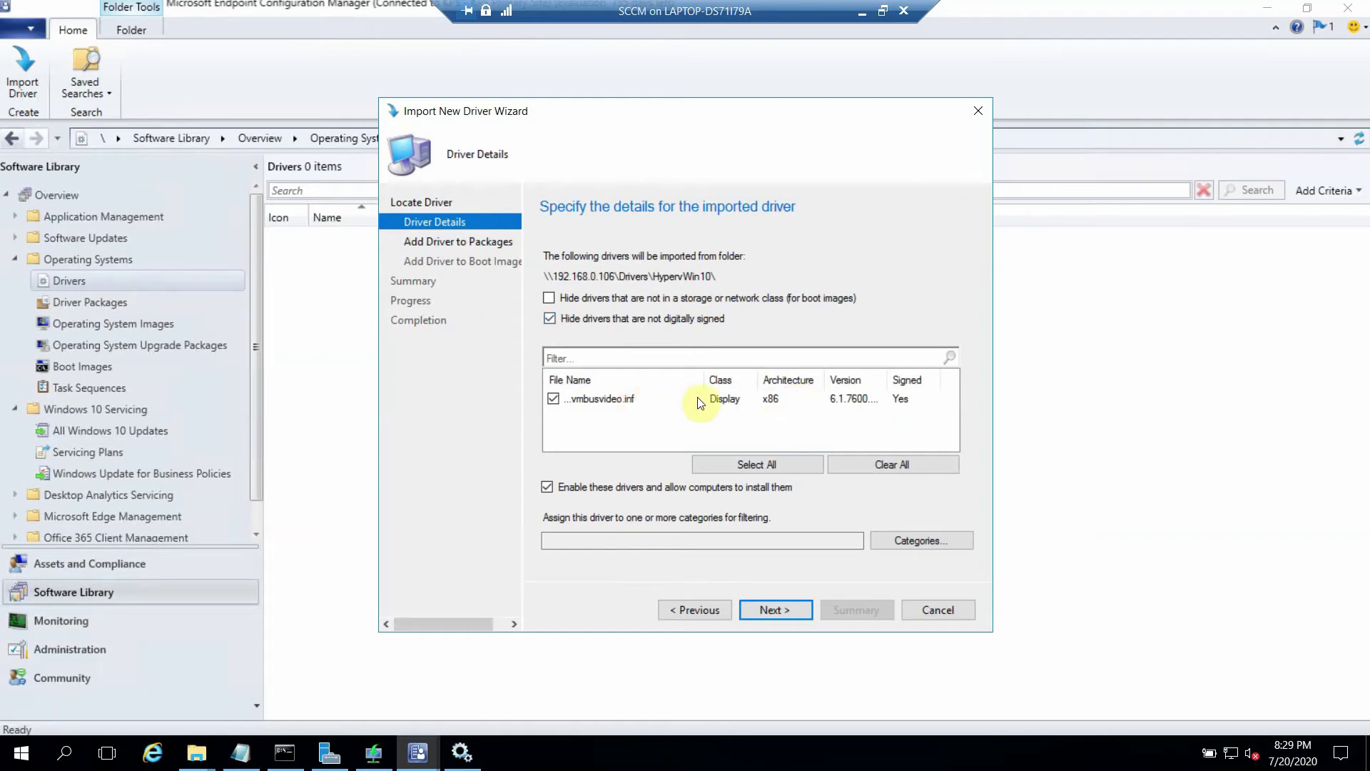
left_click(921, 540)
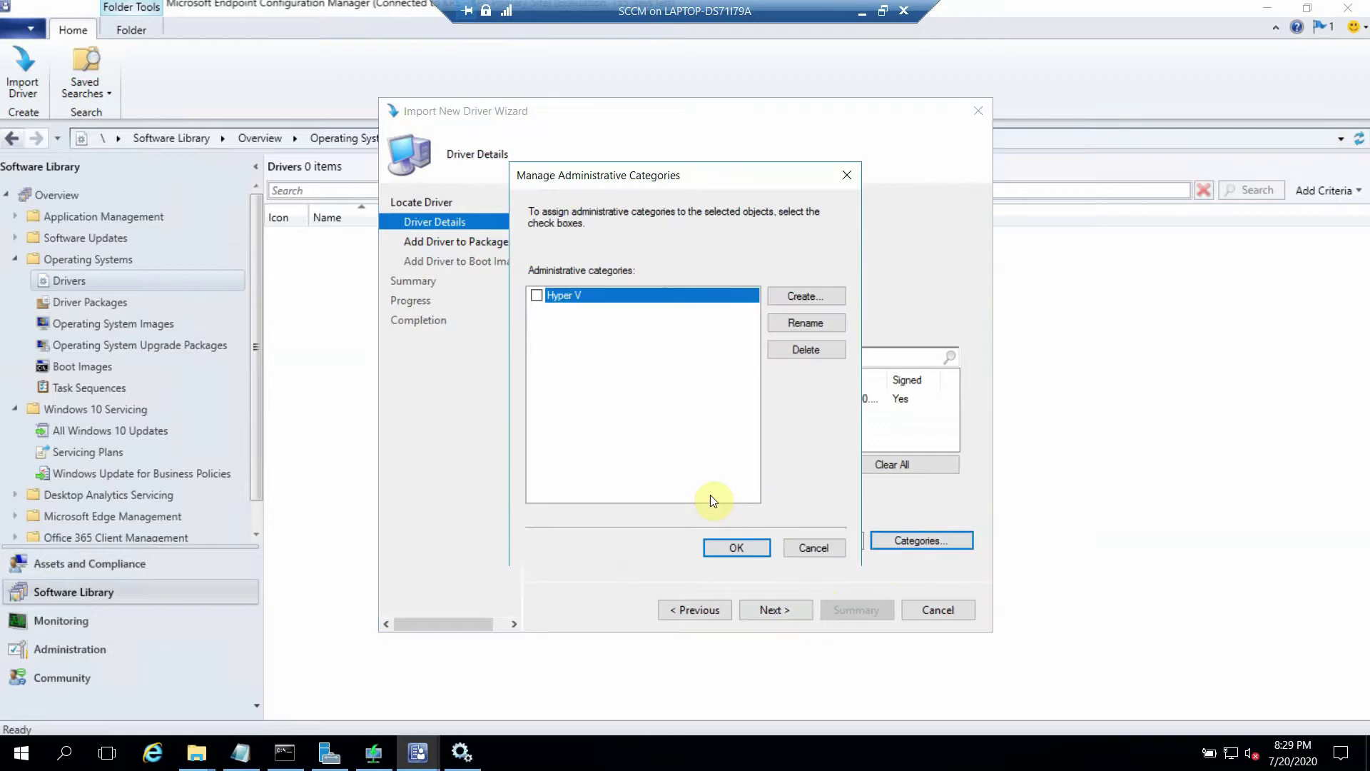
left_click(537, 294)
left_click(726, 545)
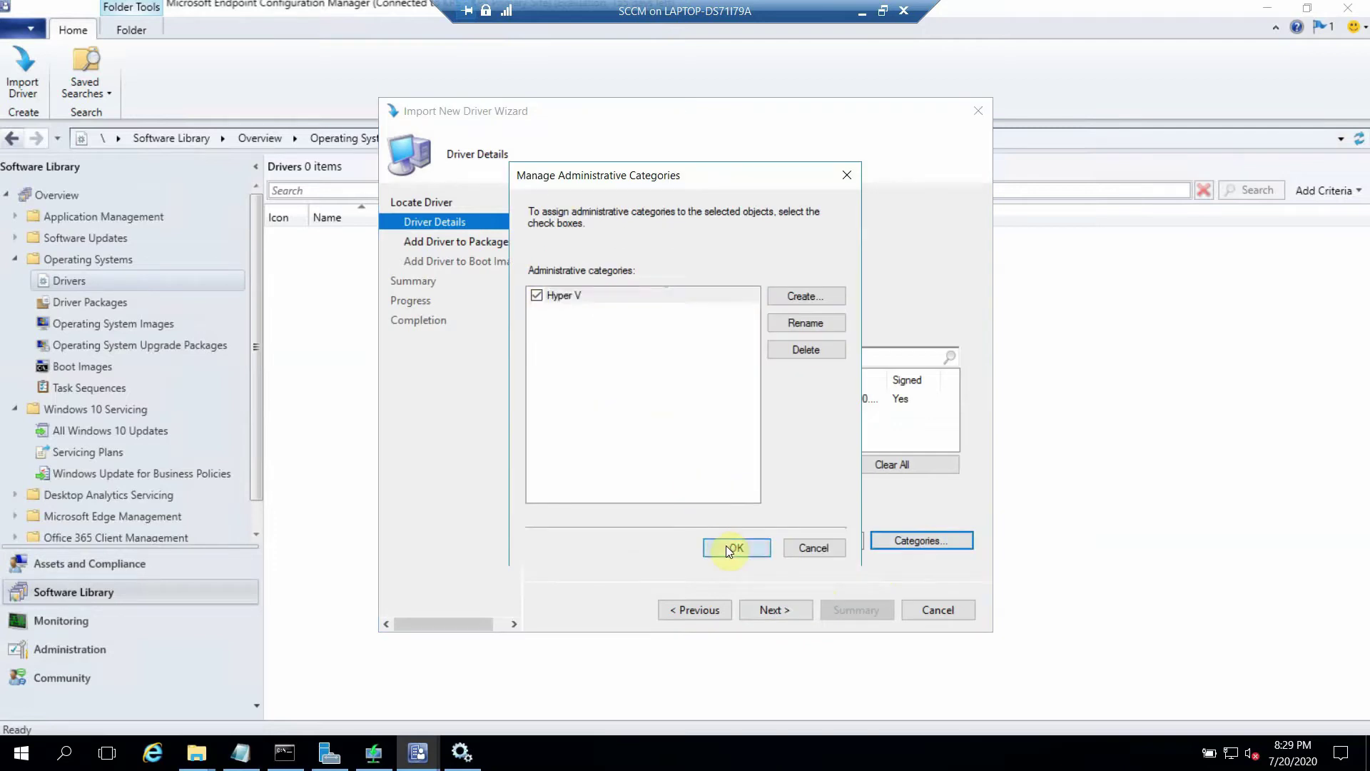
left_click(785, 612)
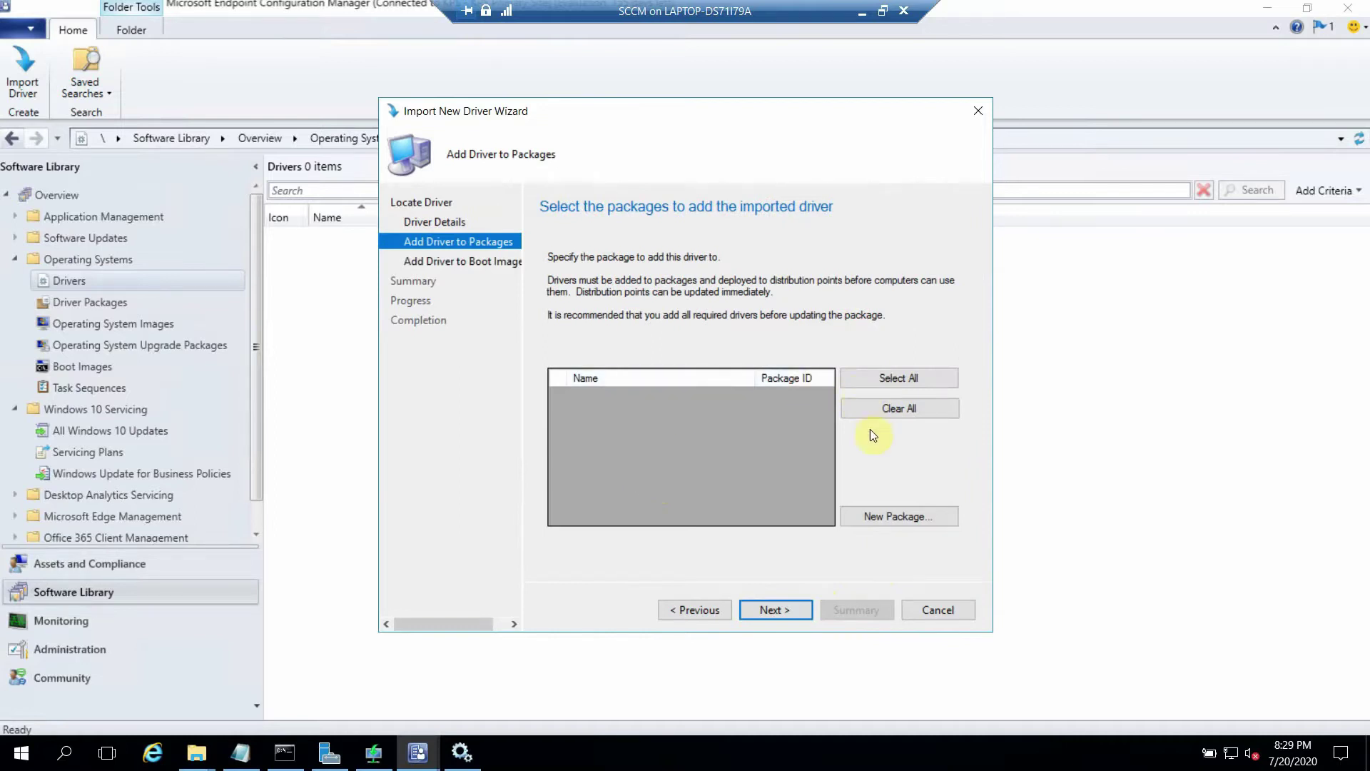
- Start a new driver package named 'Hyper V Display'
left_click(893, 517)
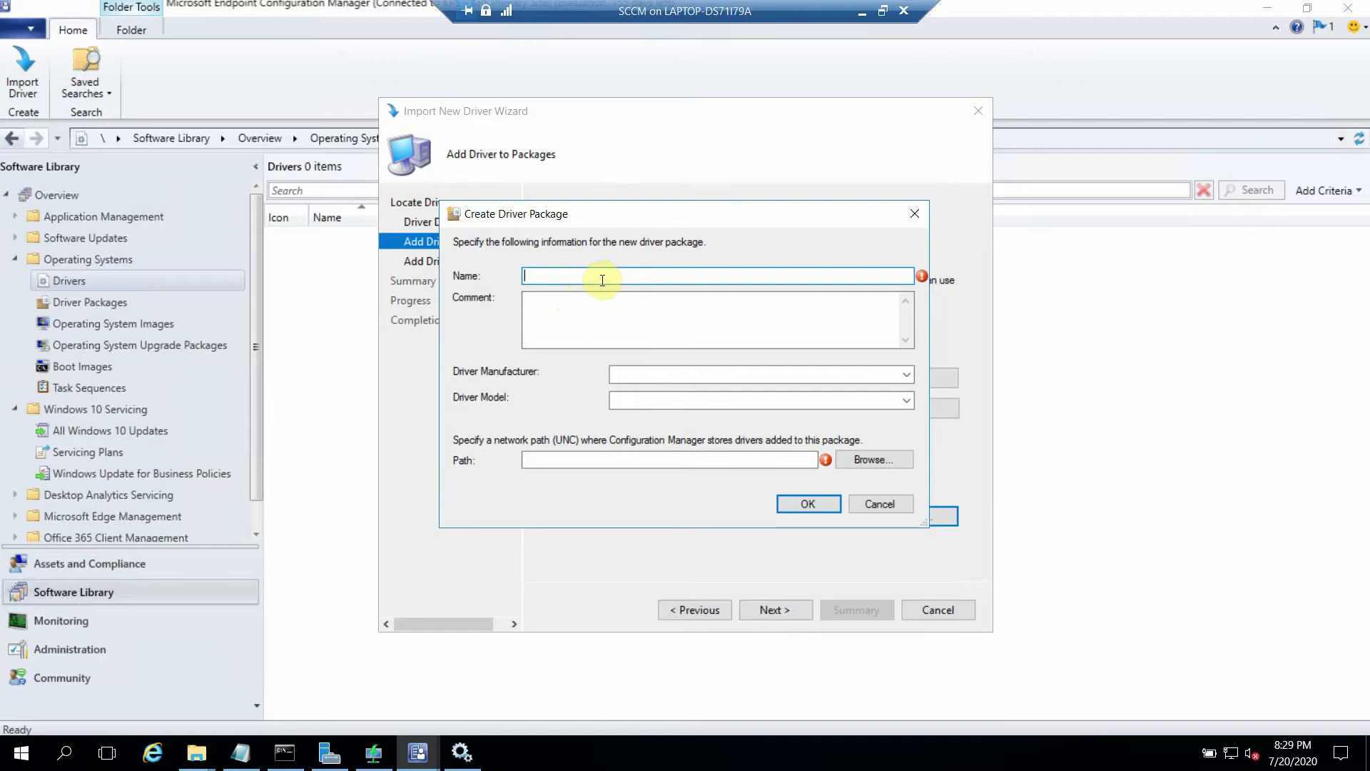
type("Hy")
type("per V")
type(" driv")
key("BackSpace")
key("BackSpace")
key("BackSpace")
type("D")
- Set the package path to \\192.168.0.106\Drivers\Hypervwin10Package
left_click(771, 460)
type("\\\\")
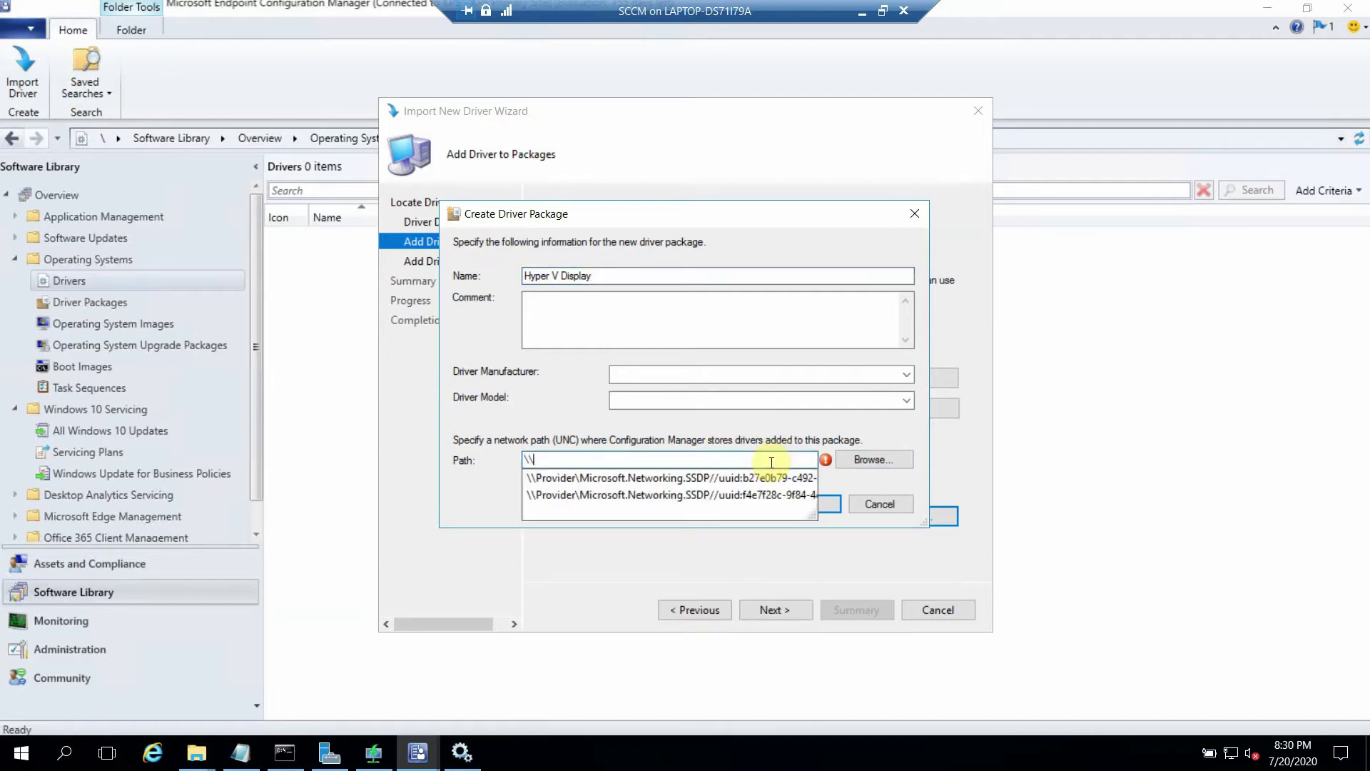
type("192.168")
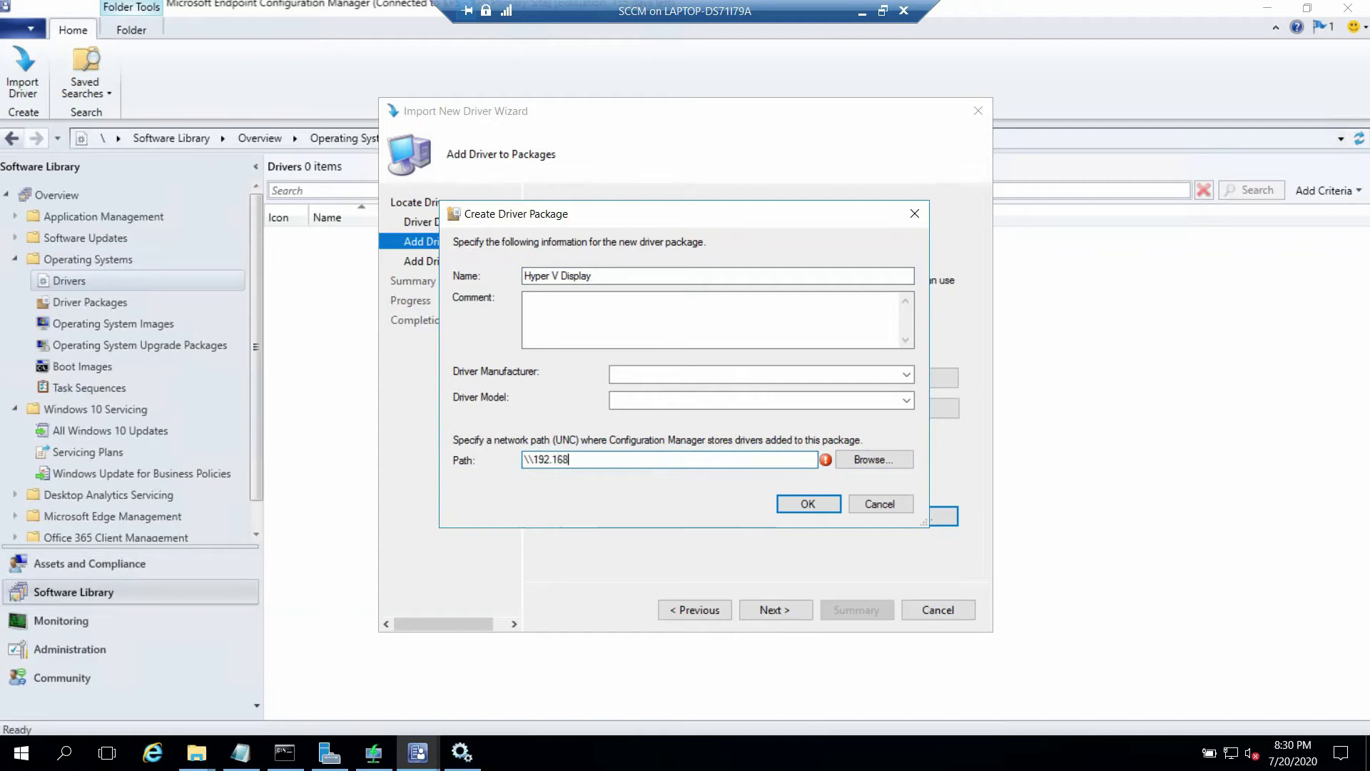
type(".0.106\\")
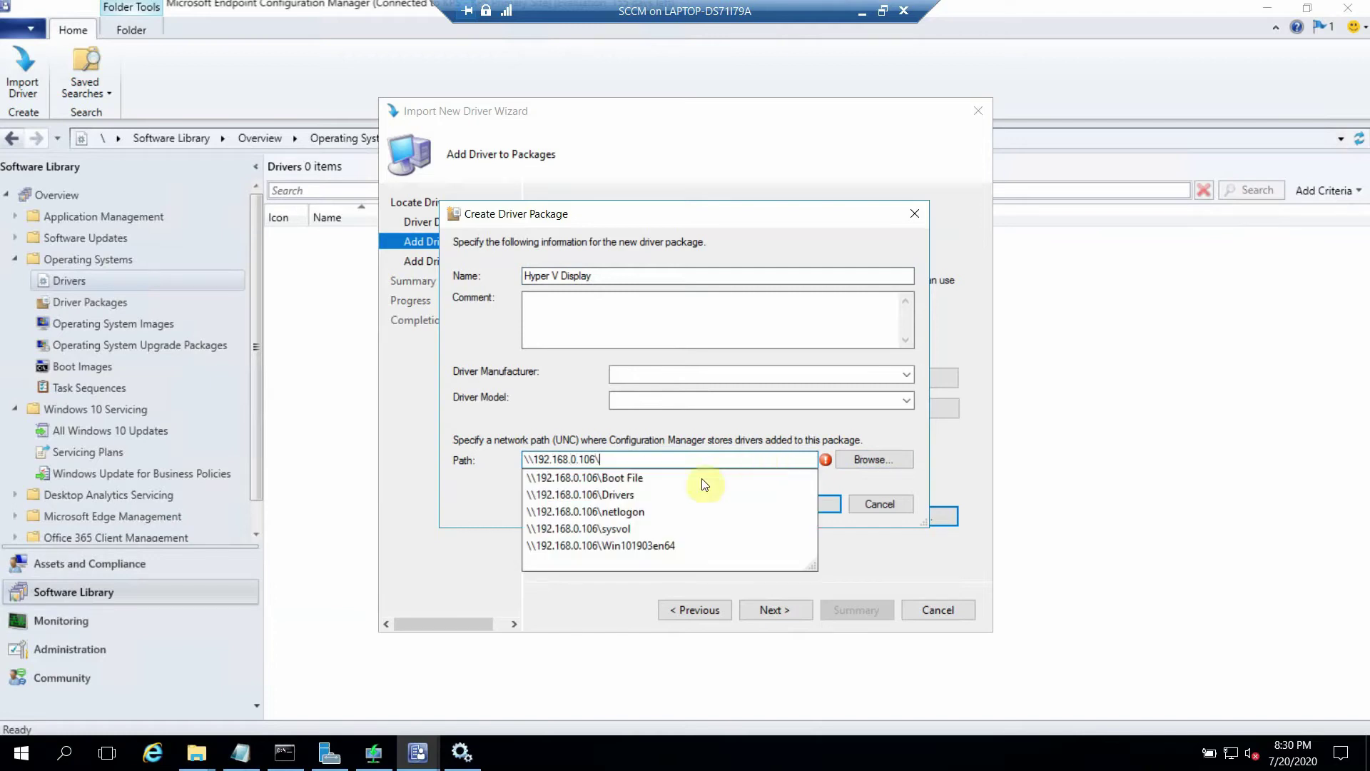
left_click(667, 494)
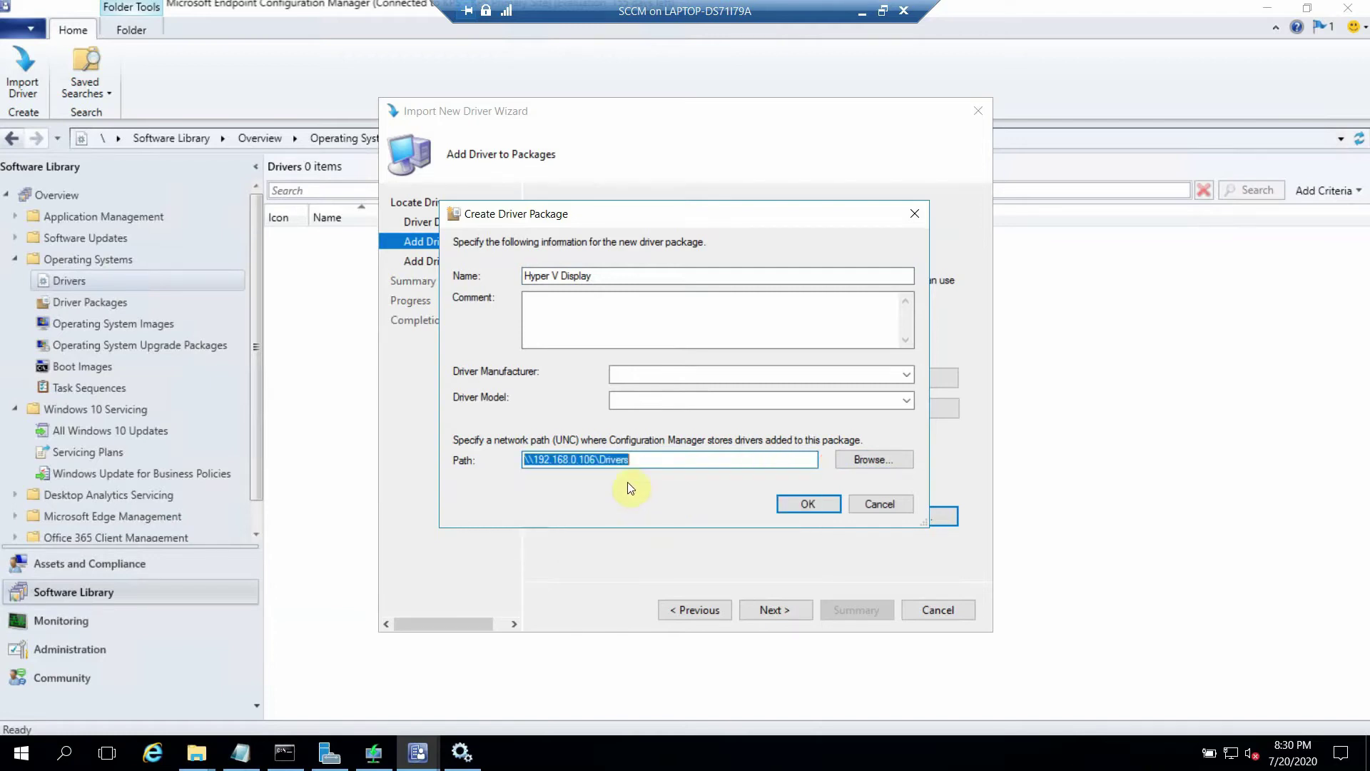
left_click(896, 461)
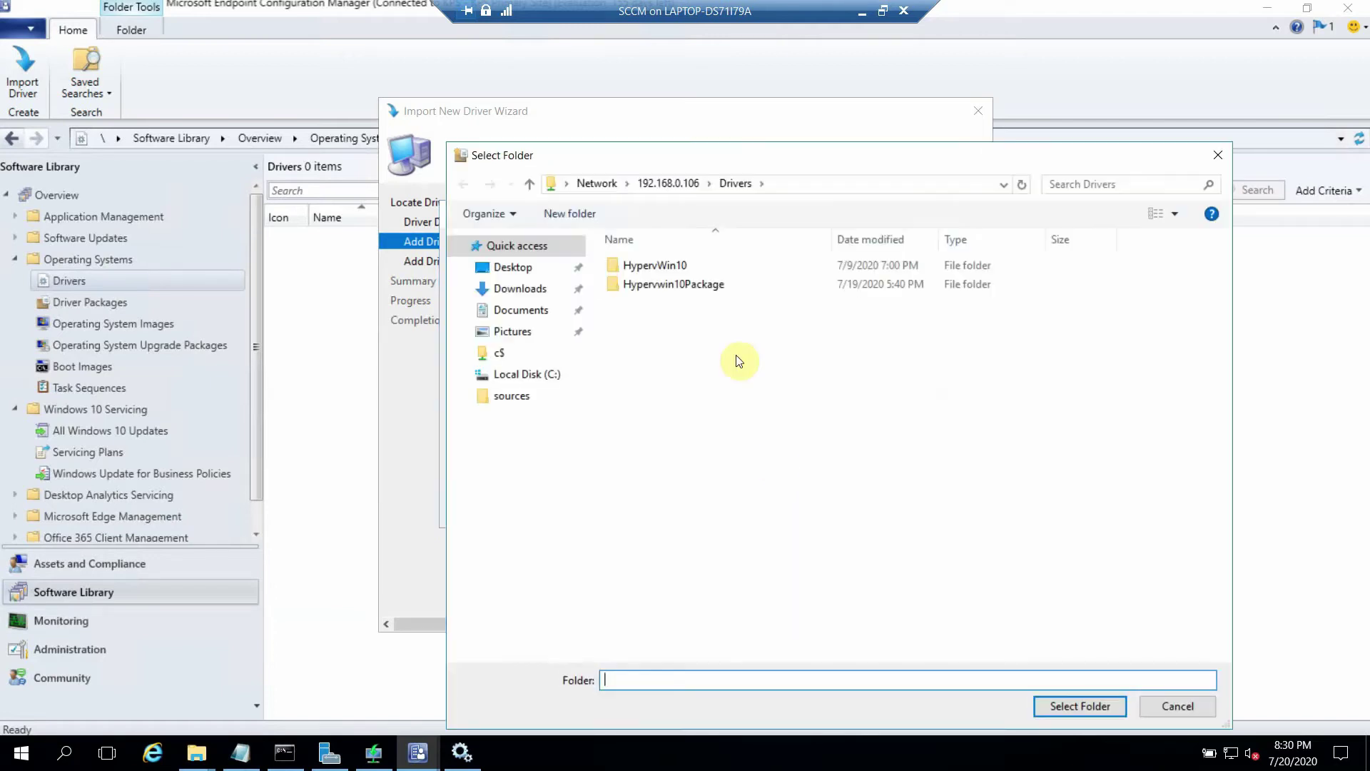
left_click(703, 283)
left_click(1056, 705)
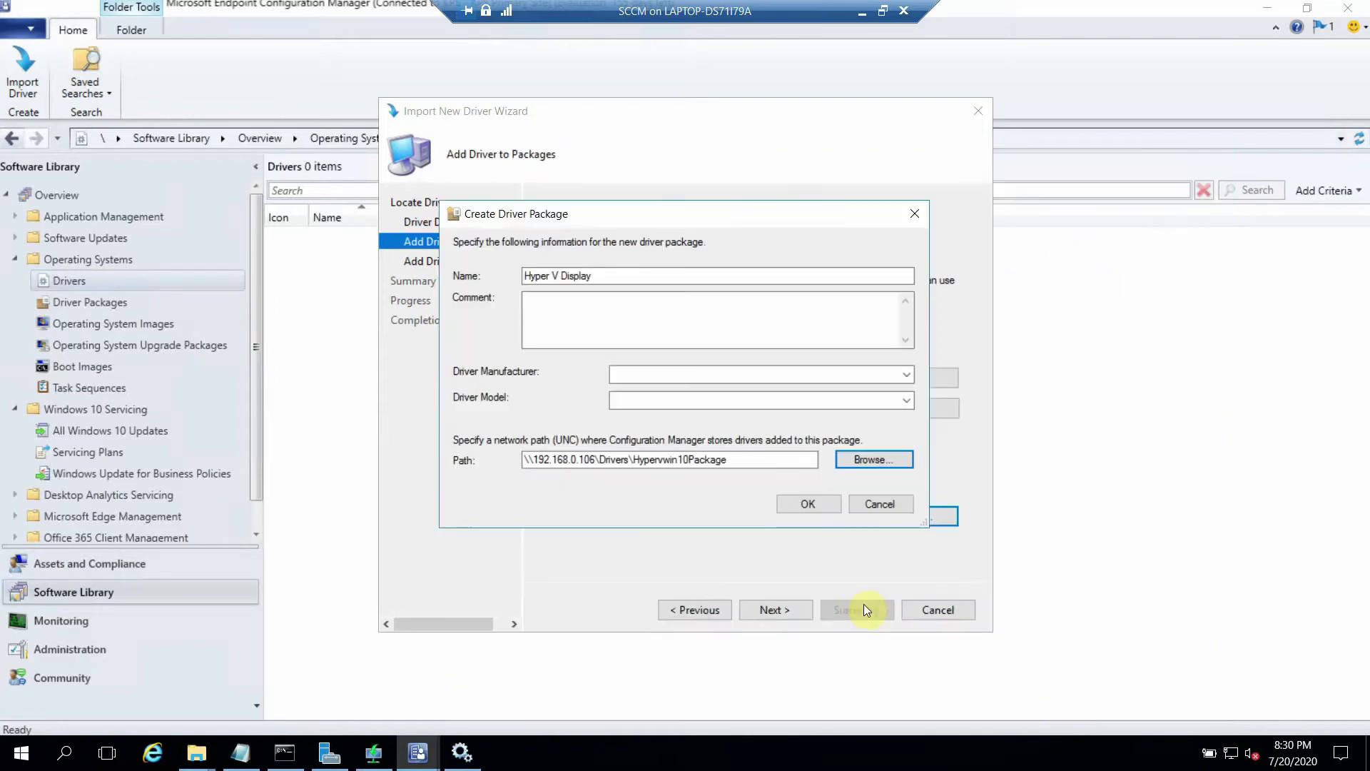
- Try to create the package, dismiss the folder-not-empty error, and minimize the SCCM session
left_click(794, 503)
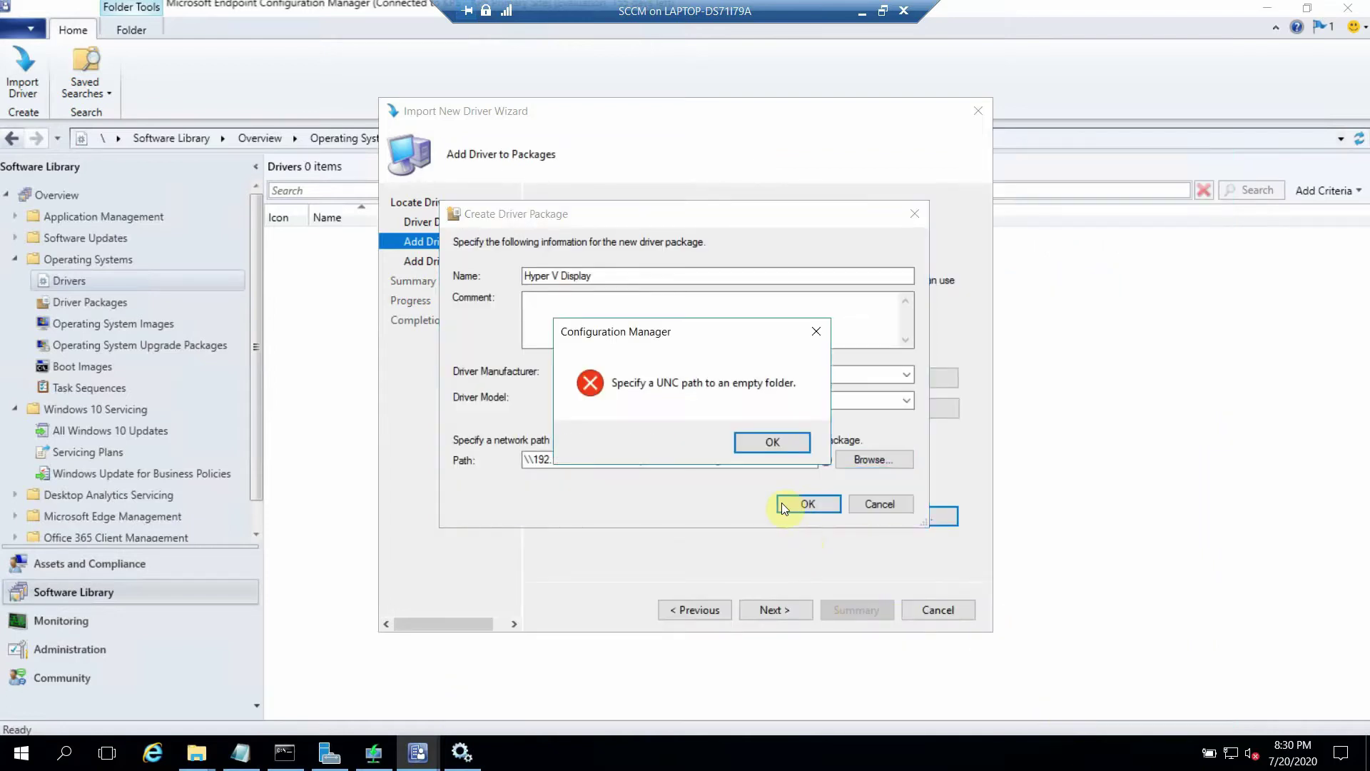
left_click(765, 444)
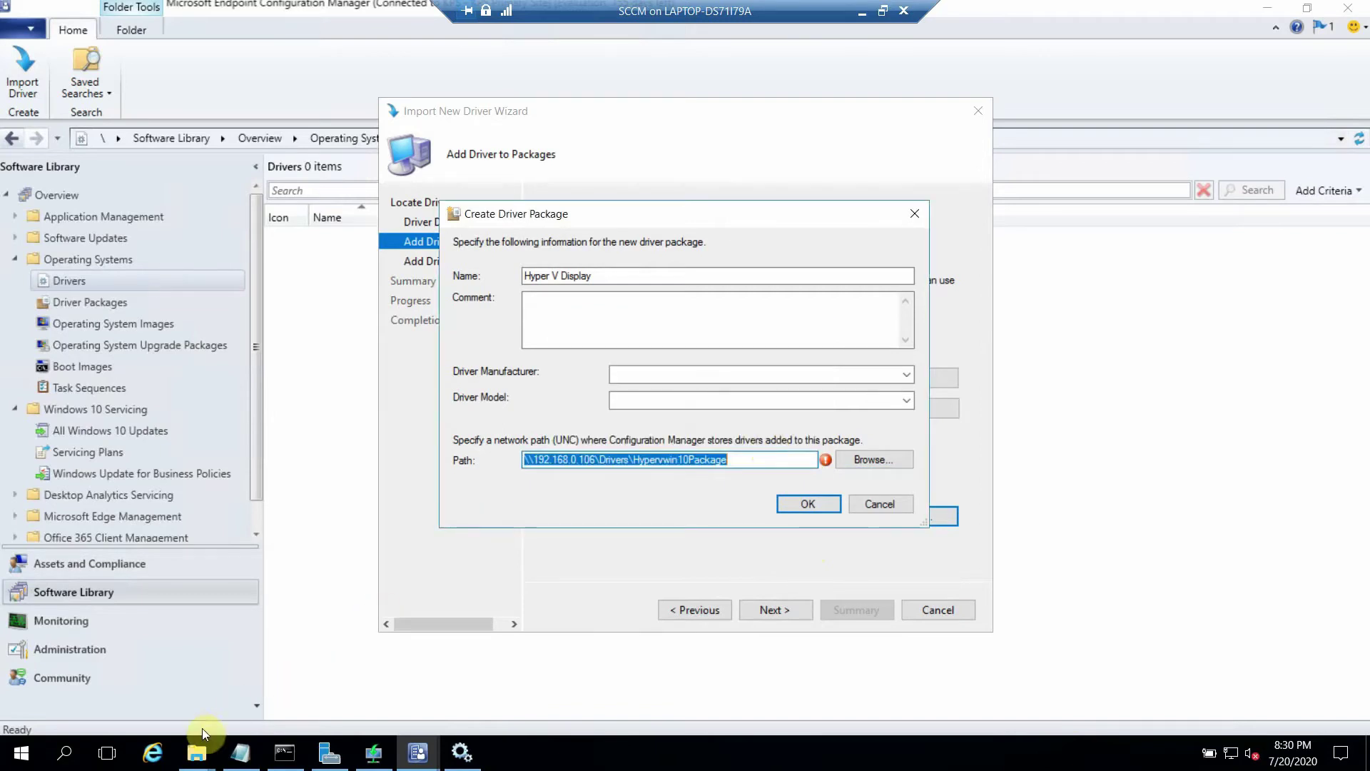
mouse_move(199, 758)
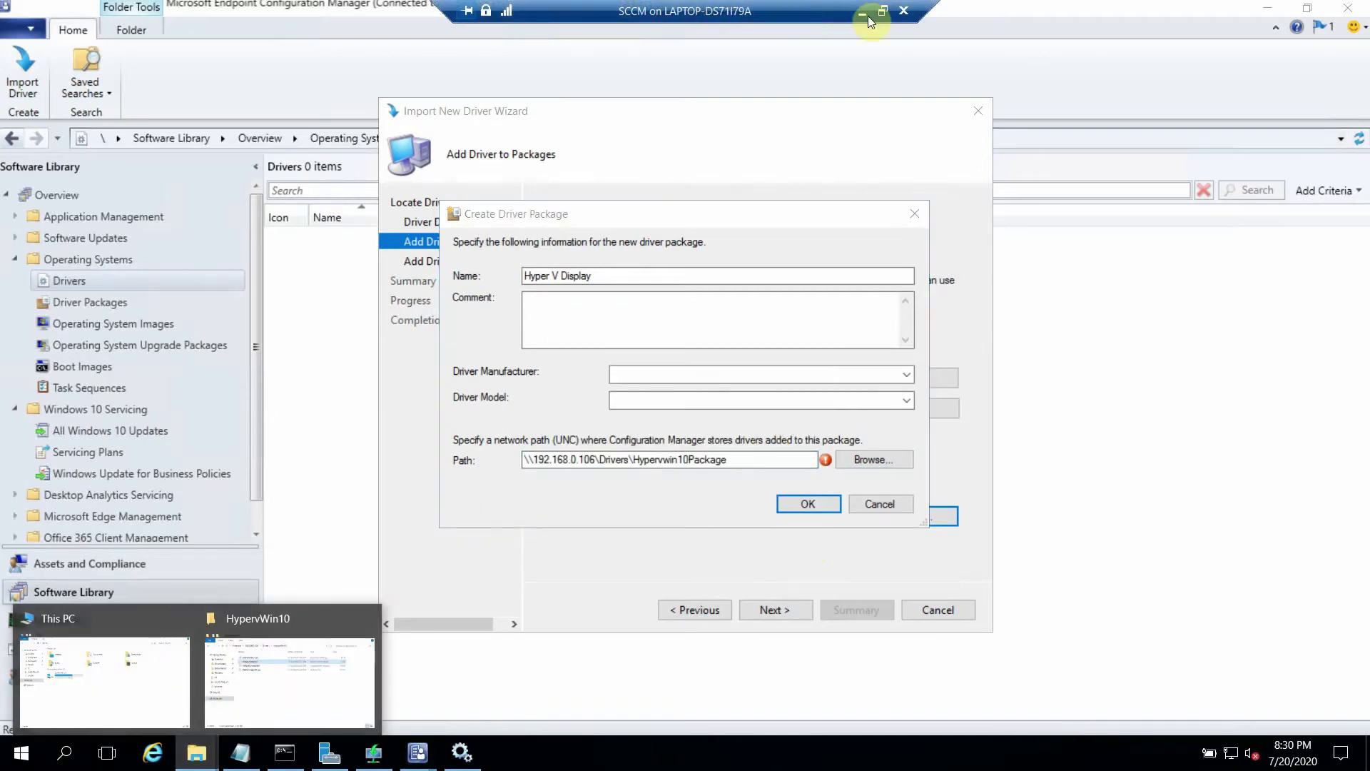
left_click(862, 12)
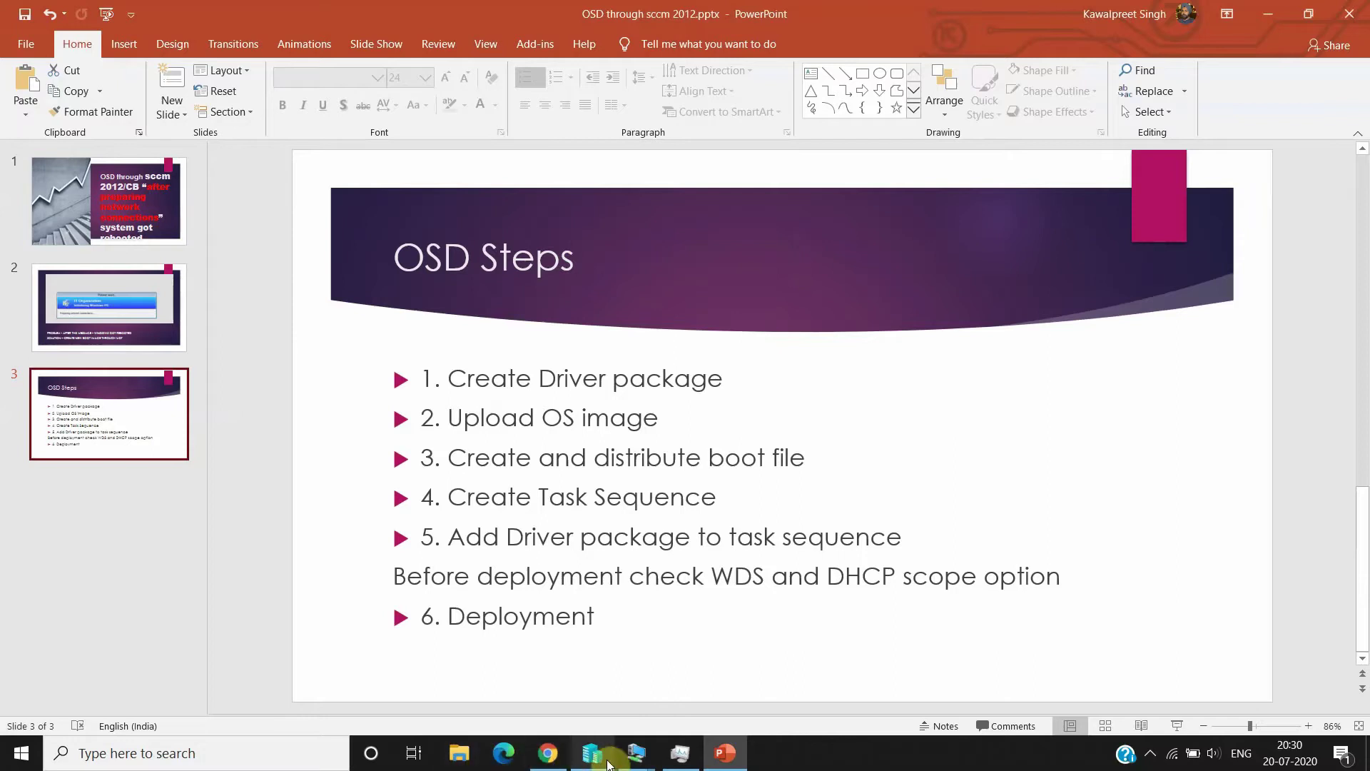
- On ADServer, inspect the GUID-named subfolder in C:\Drivers\Hypervwin10Package, then return to SCCM
mouse_move(628, 756)
left_click(710, 674)
double_click(444, 248)
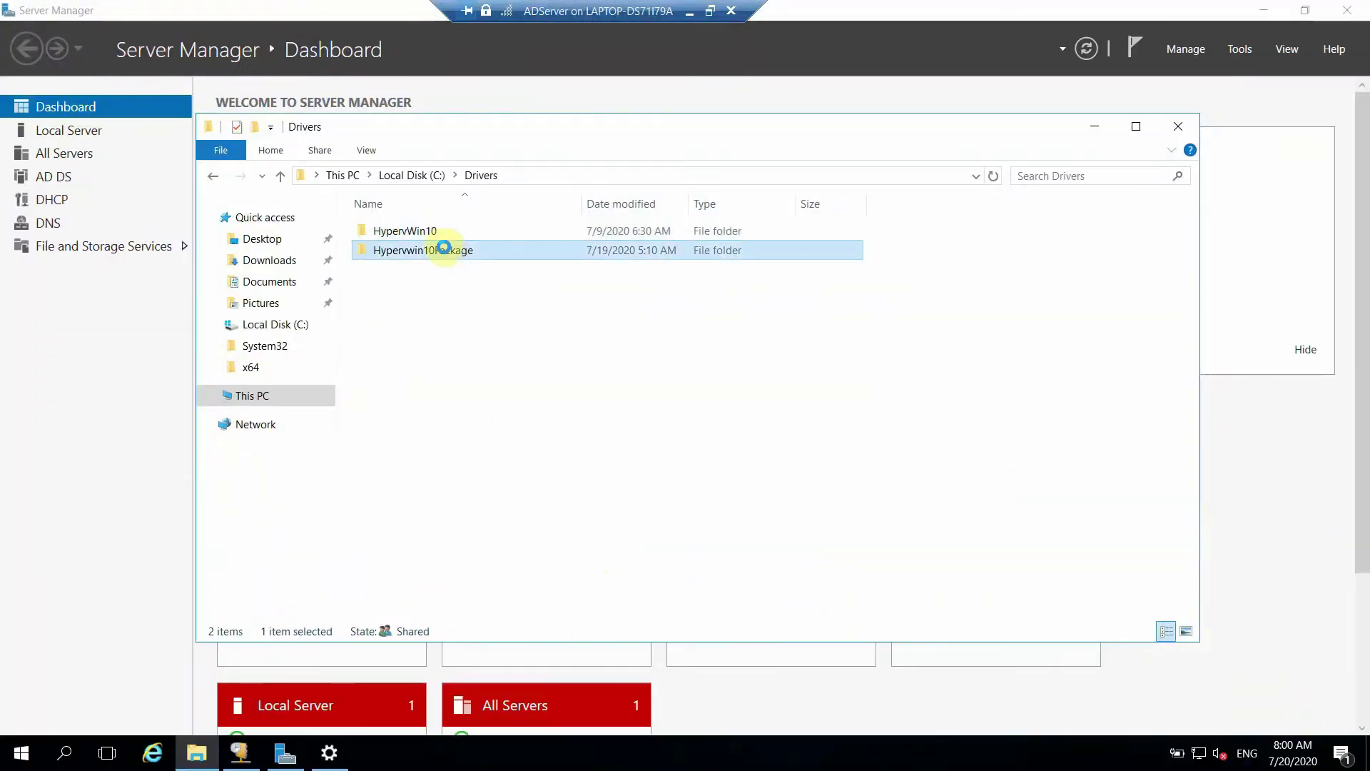
left_click(474, 229)
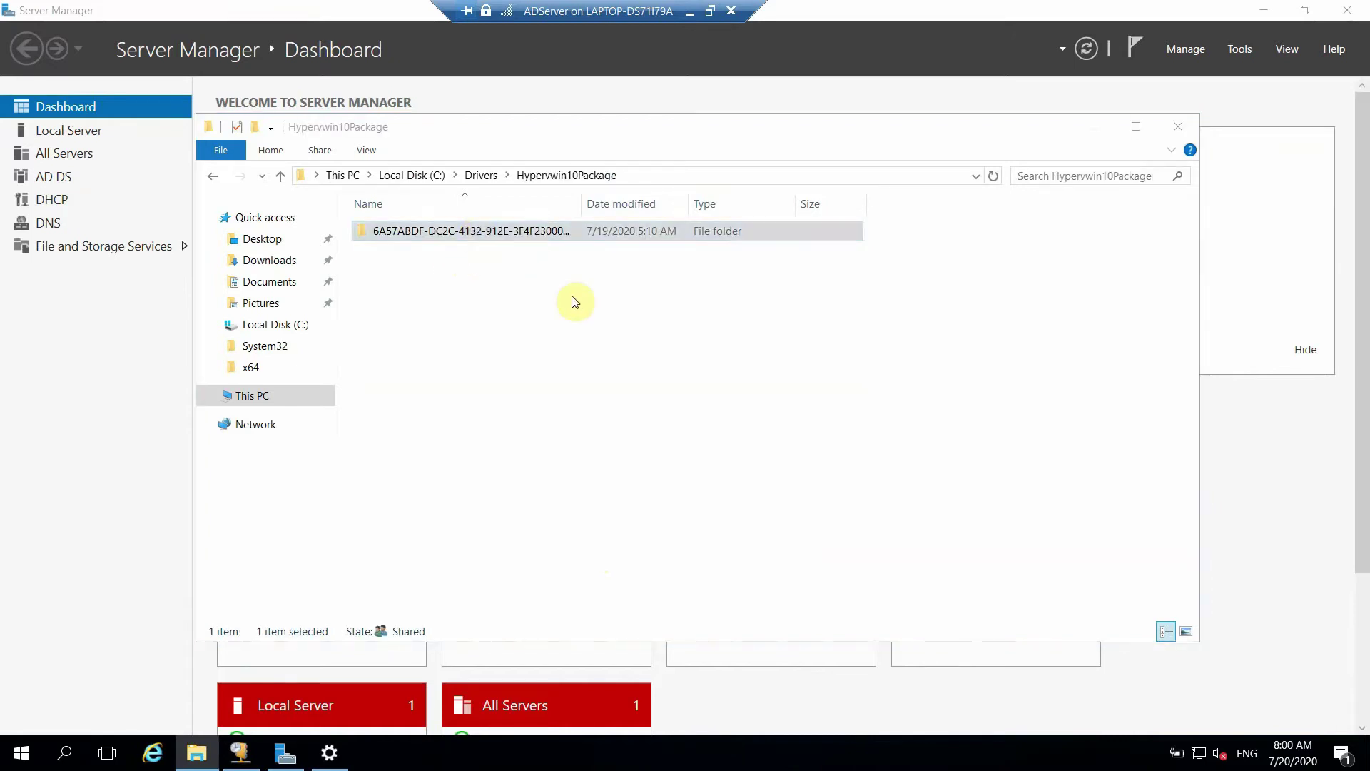
left_click(690, 11)
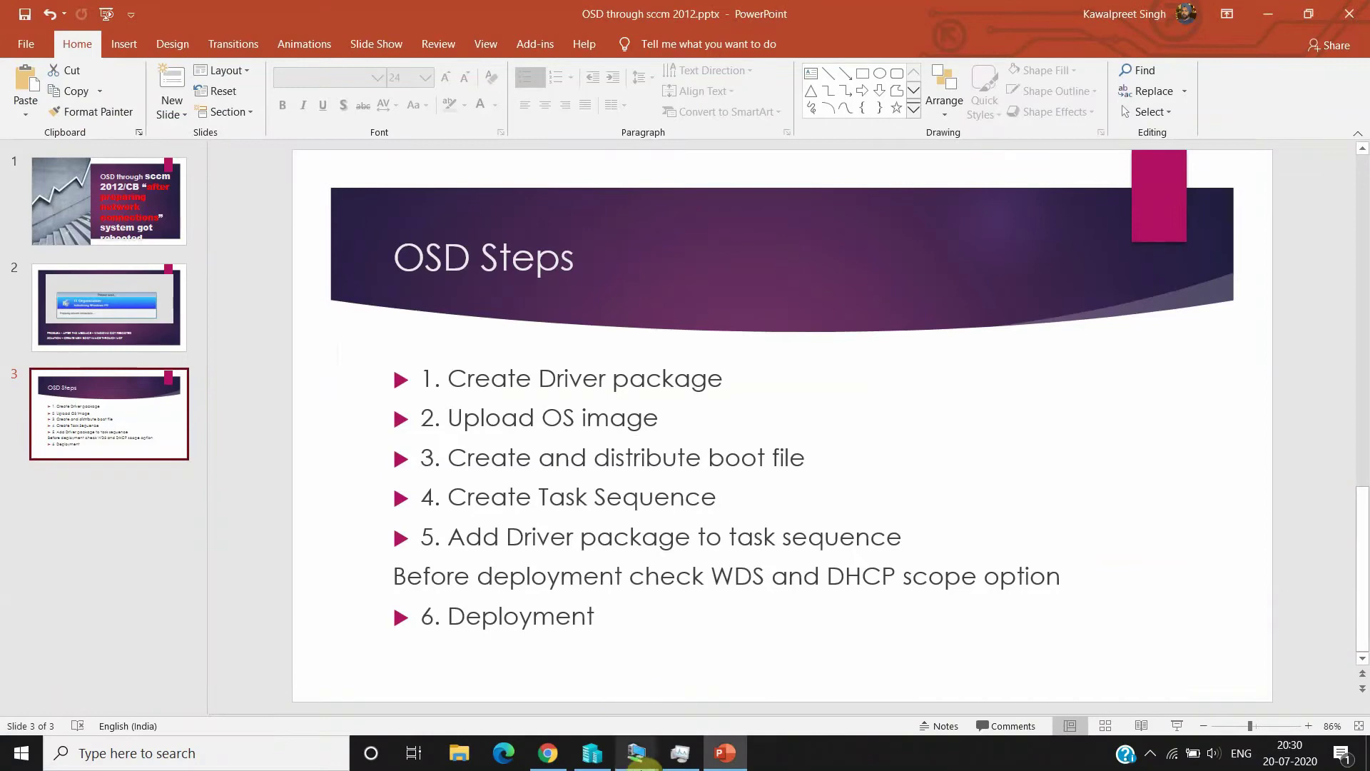
mouse_move(636, 752)
left_click(601, 664)
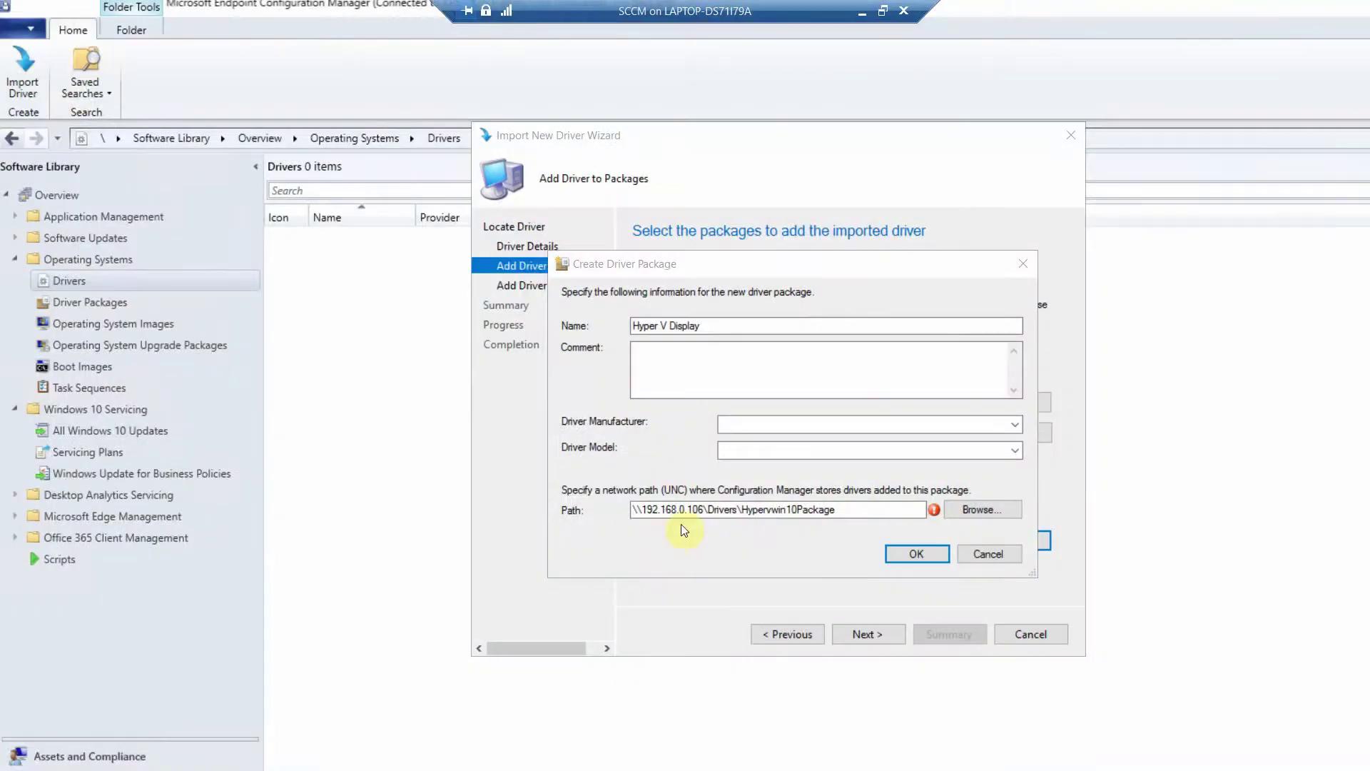
- Confirm the Hypervwin10Package folder is now empty
left_click(810, 460)
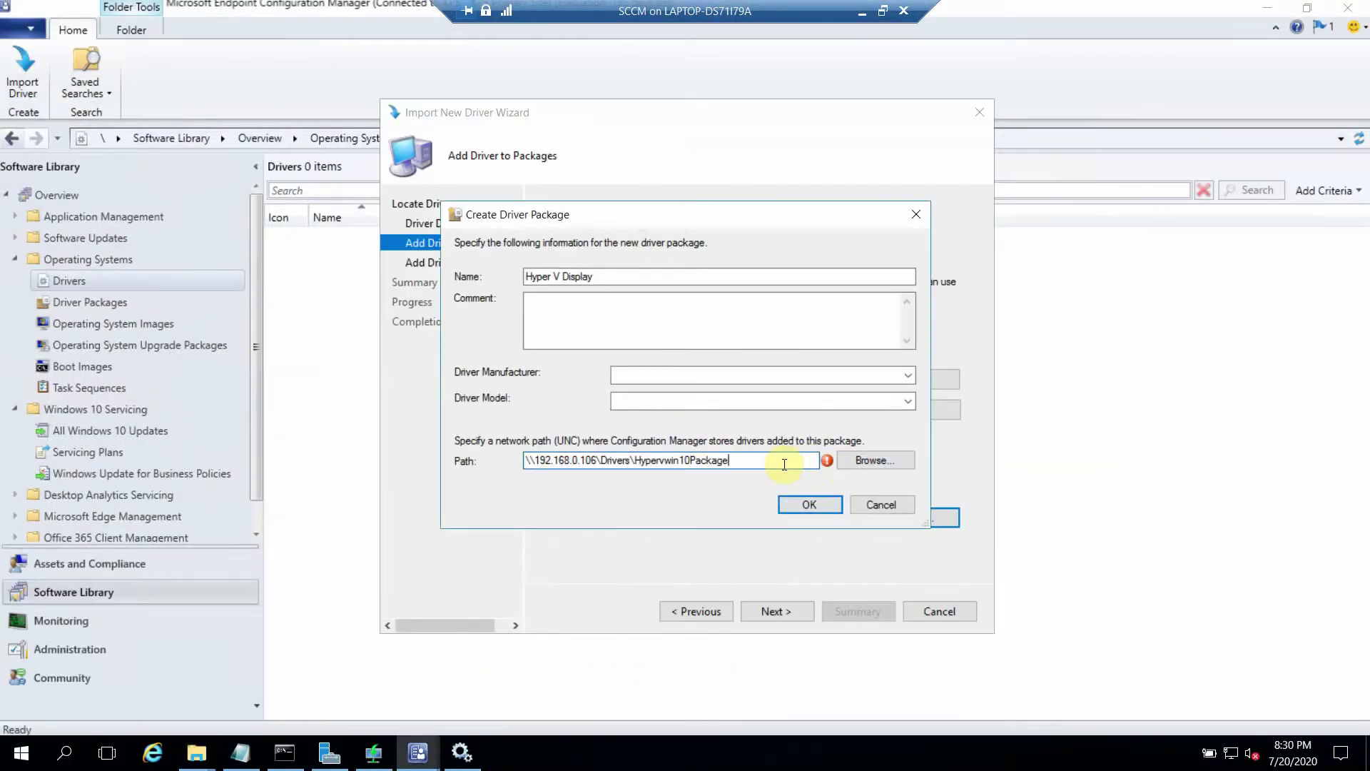
left_click(867, 462)
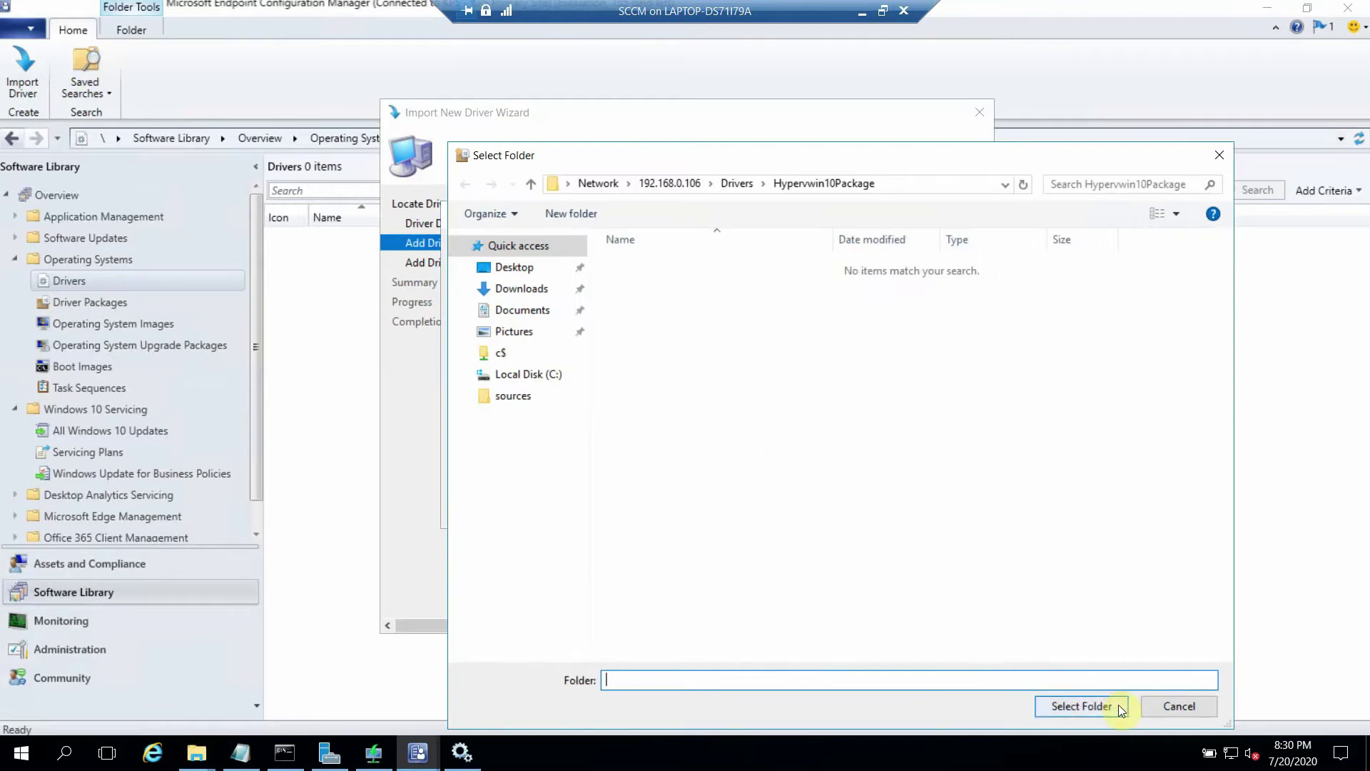
left_click(1197, 705)
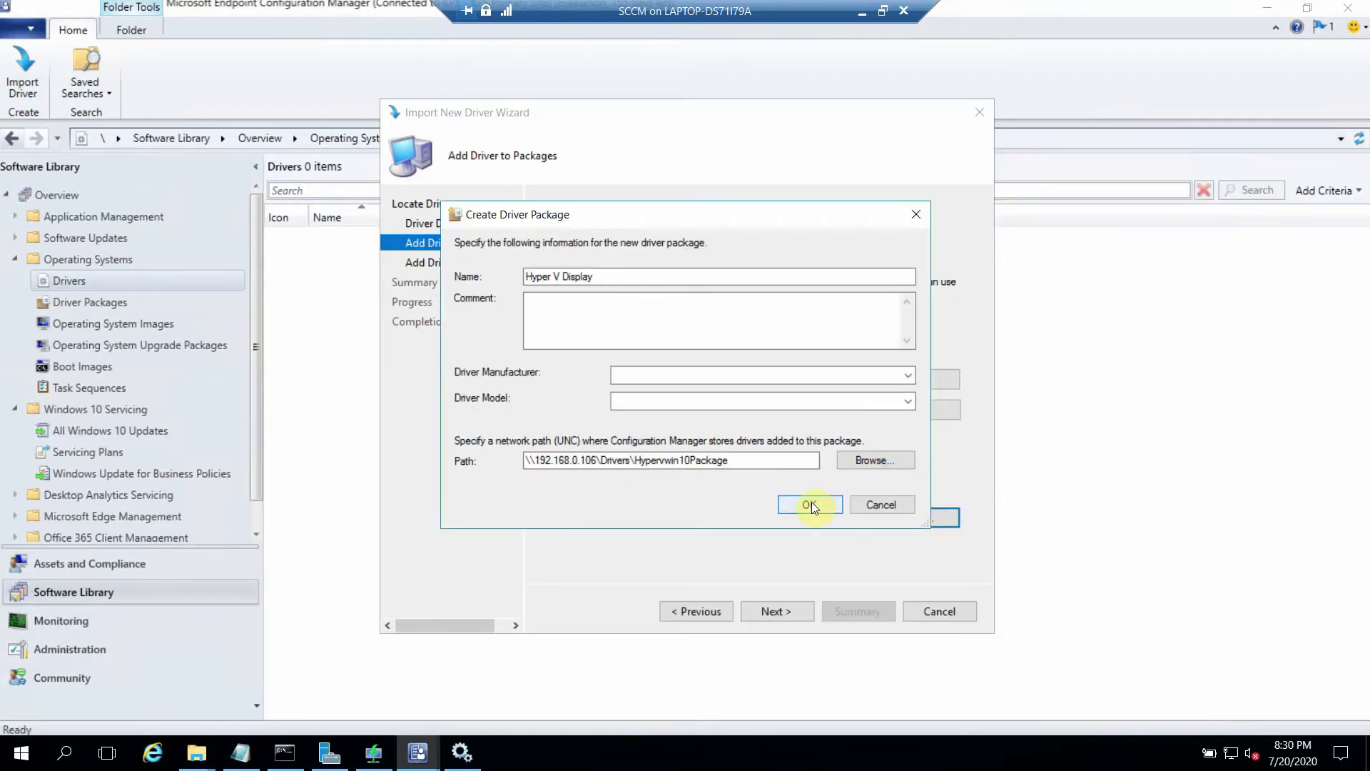
- Create the Hyper V Display package and proceed past boot images and summary to start importing
left_click(811, 505)
left_click(795, 608)
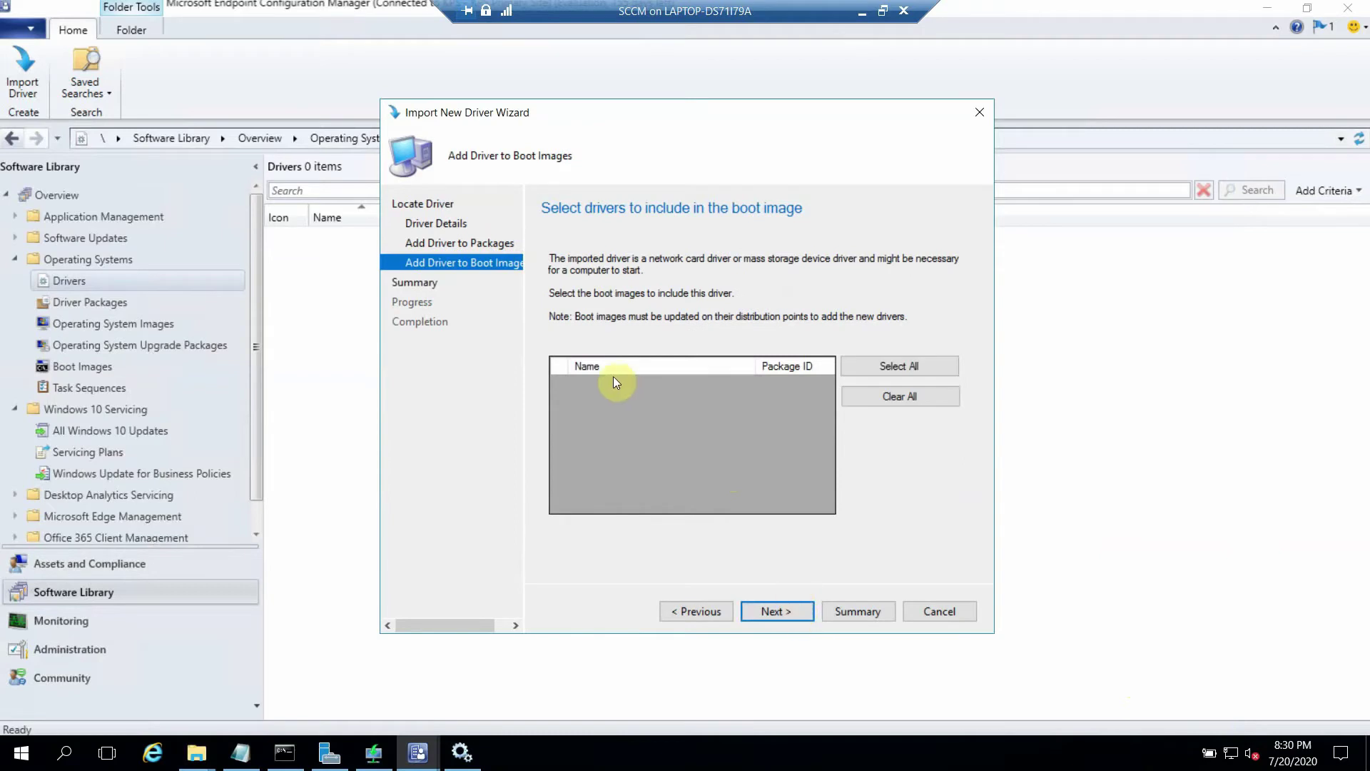
left_click(777, 612)
left_click(802, 621)
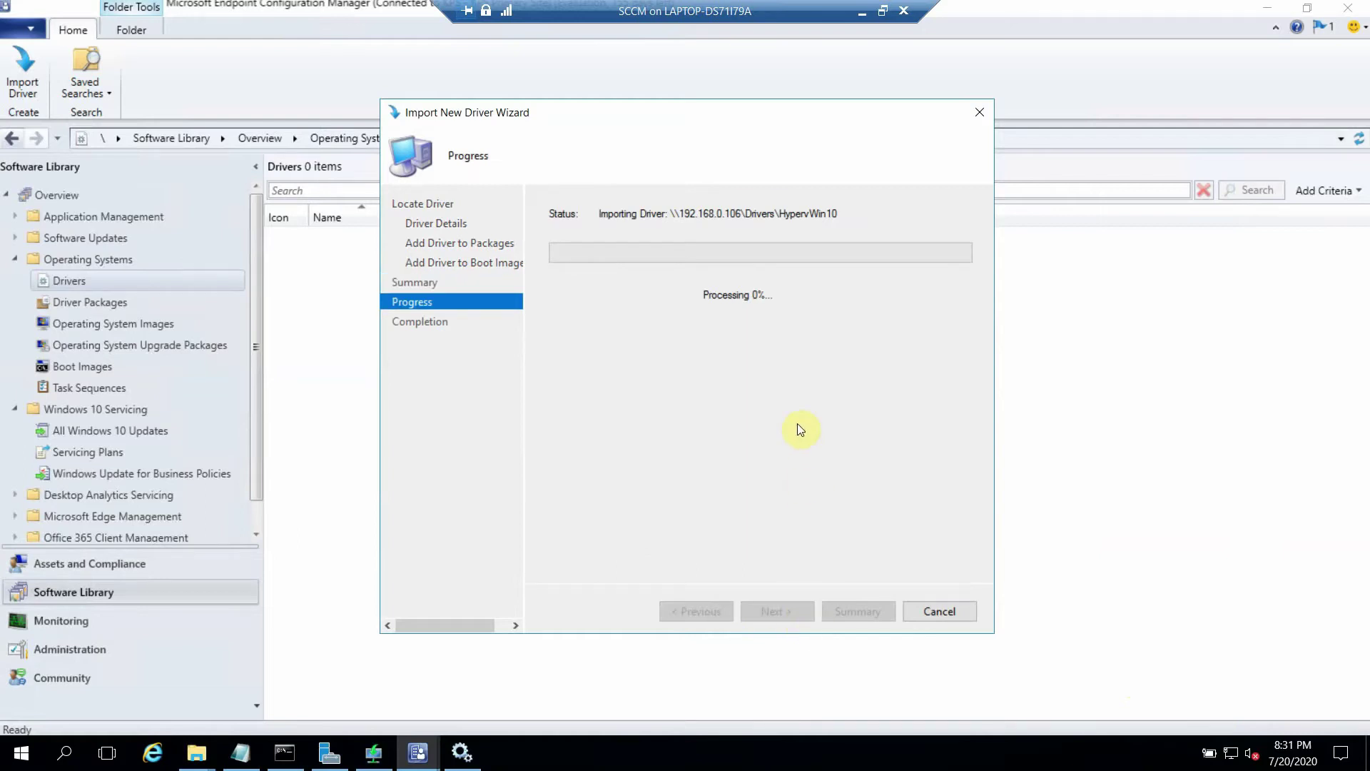
- Minimize the SCCM session and bring PowerPoint's OSD Steps slide back
left_click(862, 17)
left_click(1152, 753)
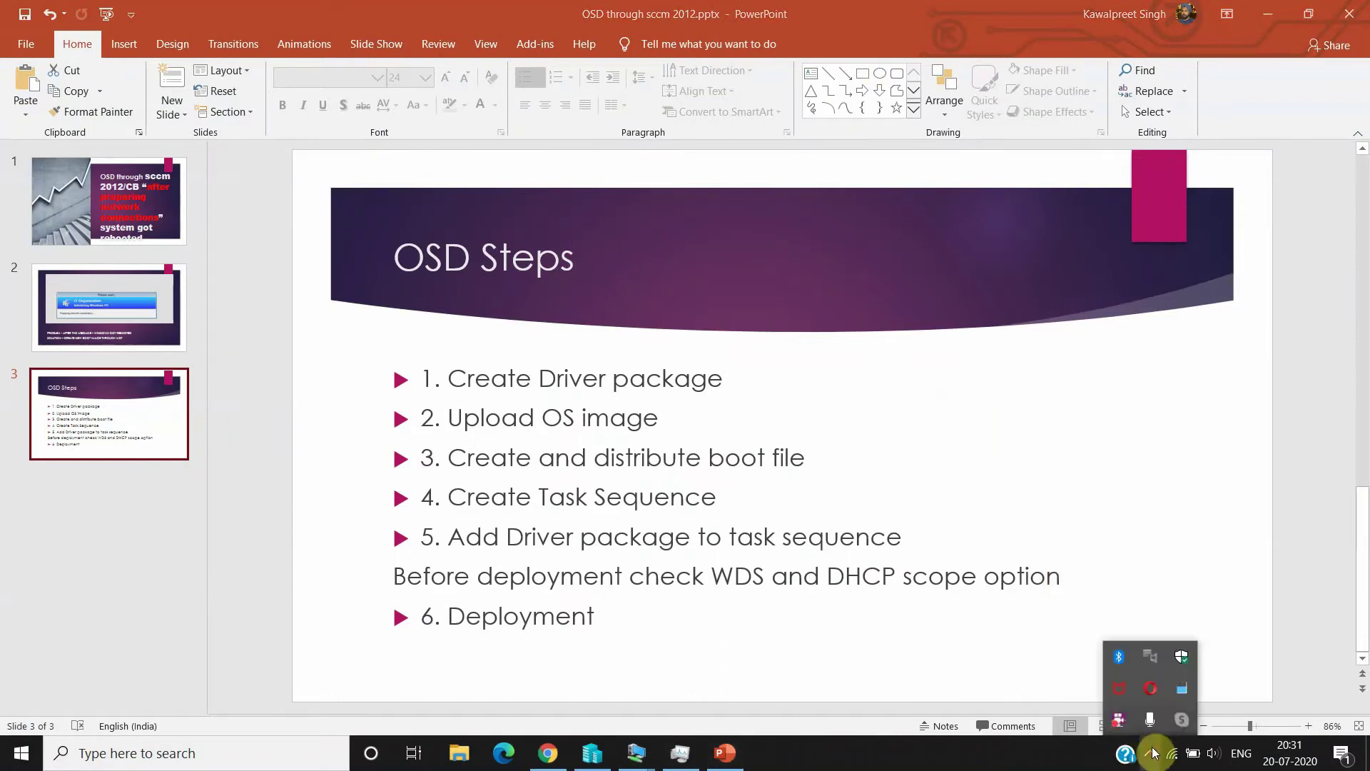
right_click(1121, 716)
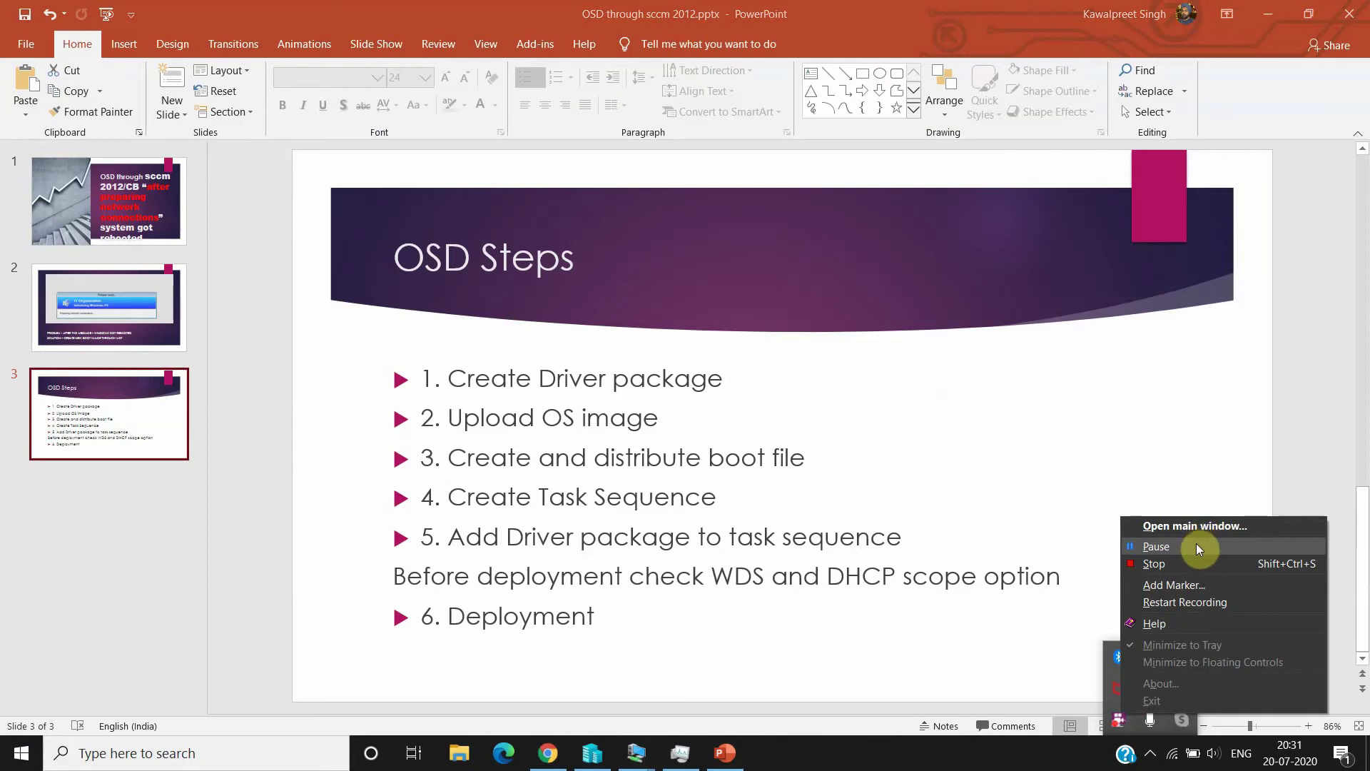
left_click(1156, 546)
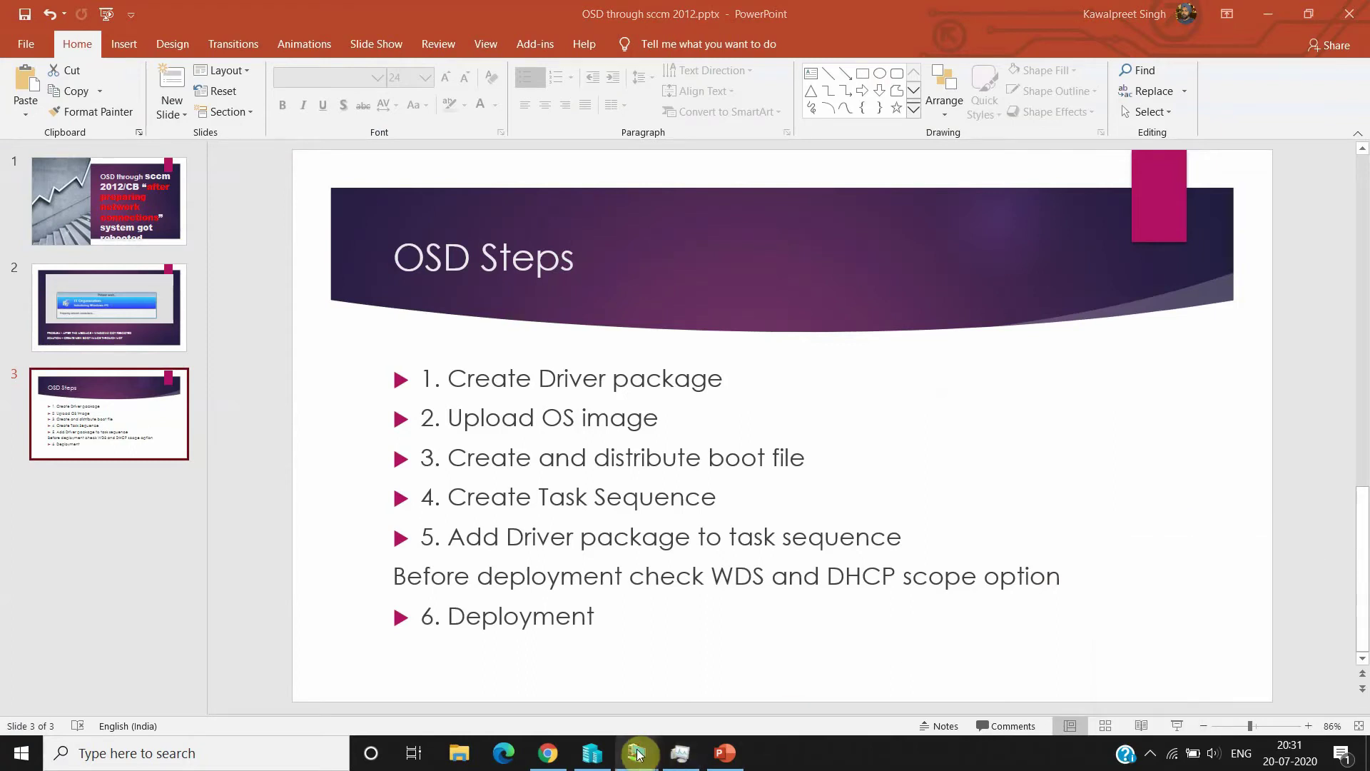
- After the Microsoft Virtual Machine Bus Video Device import completes, list Driver Packages showing Hyper V Display
mouse_move(636, 751)
left_click(748, 691)
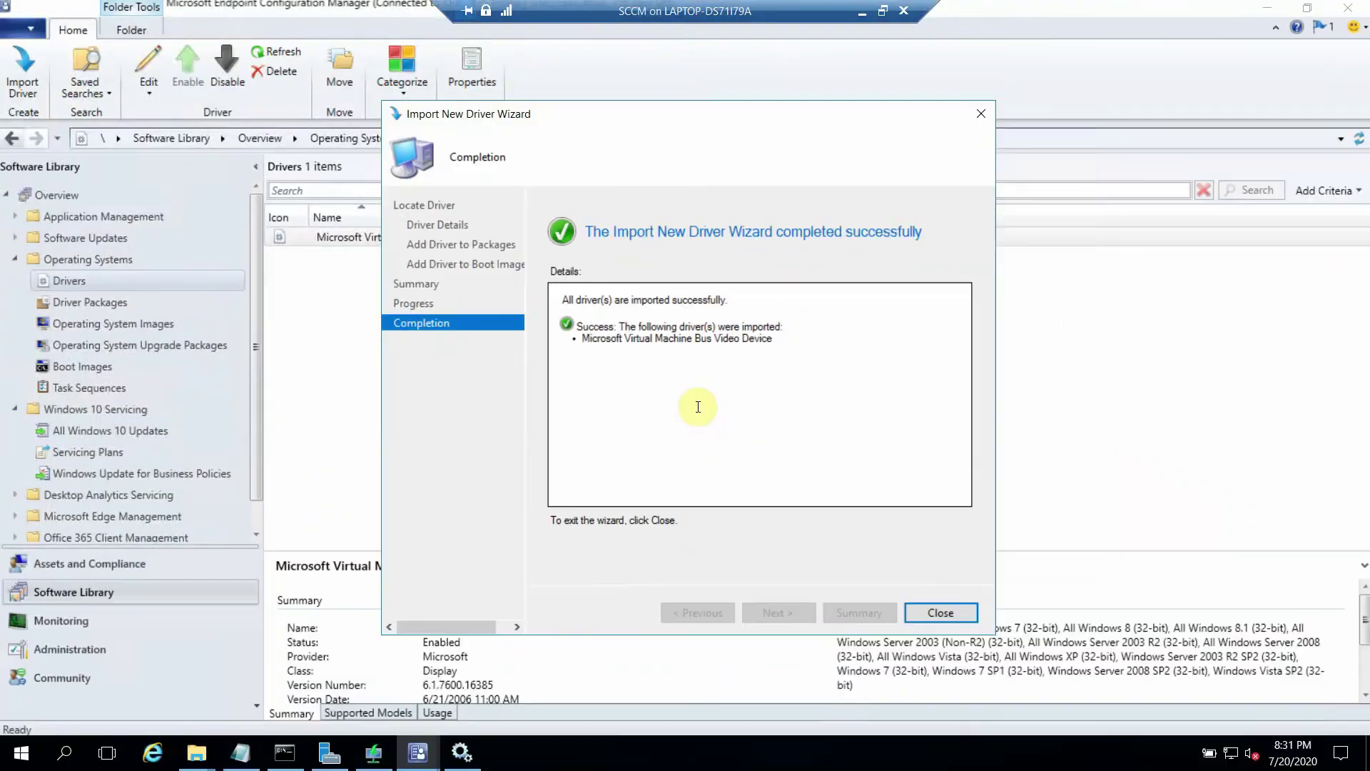
left_click(933, 612)
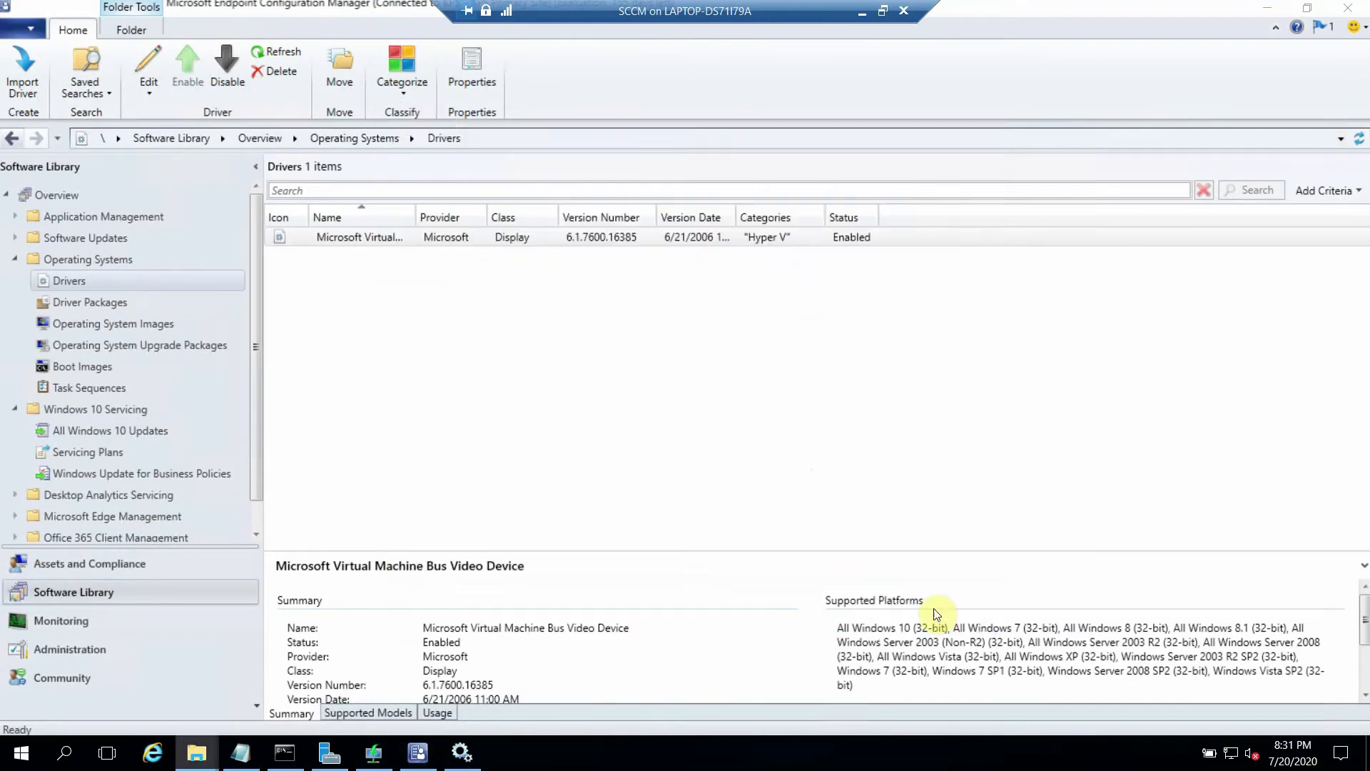
left_click(115, 302)
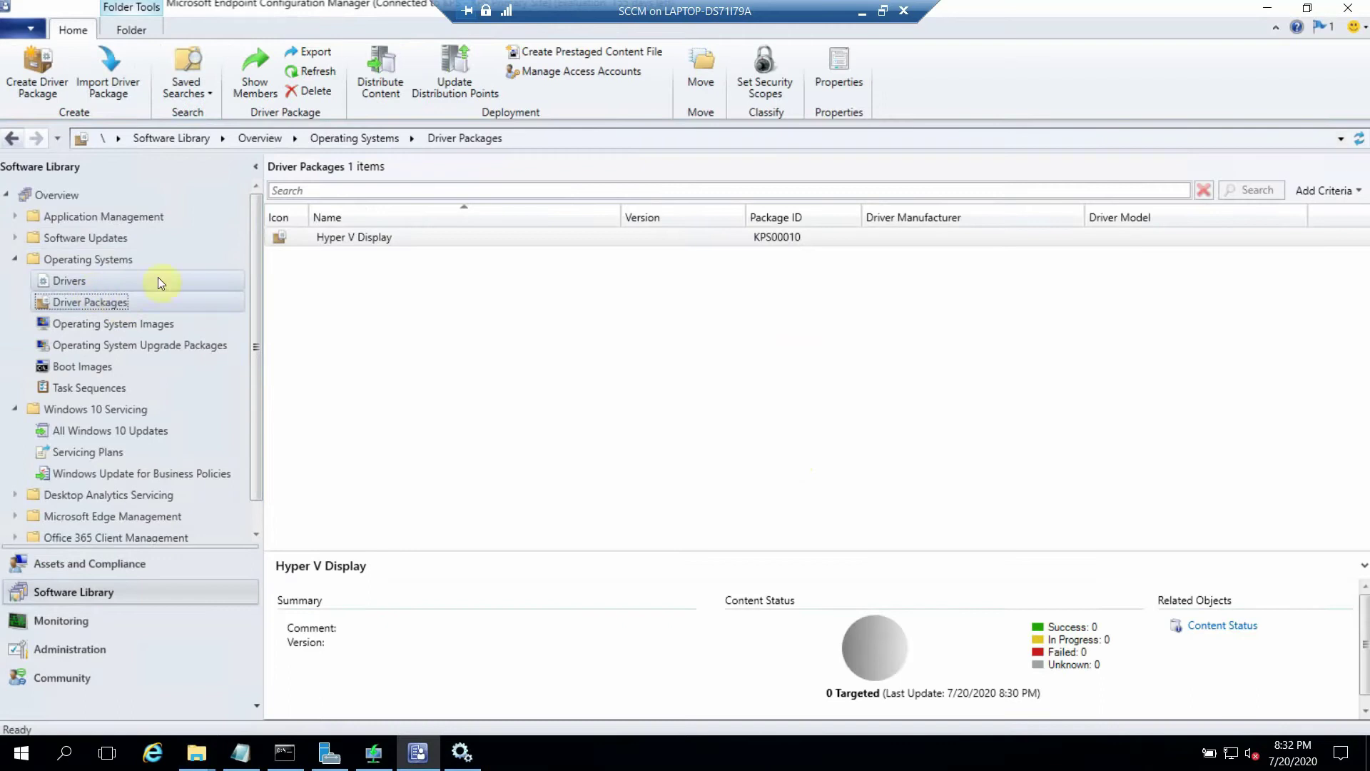
- Distribute Hyper V Display to SCCMSERVER.KPSTECHNICALLABS.LOCAL and refresh to see it in progress
right_click(357, 241)
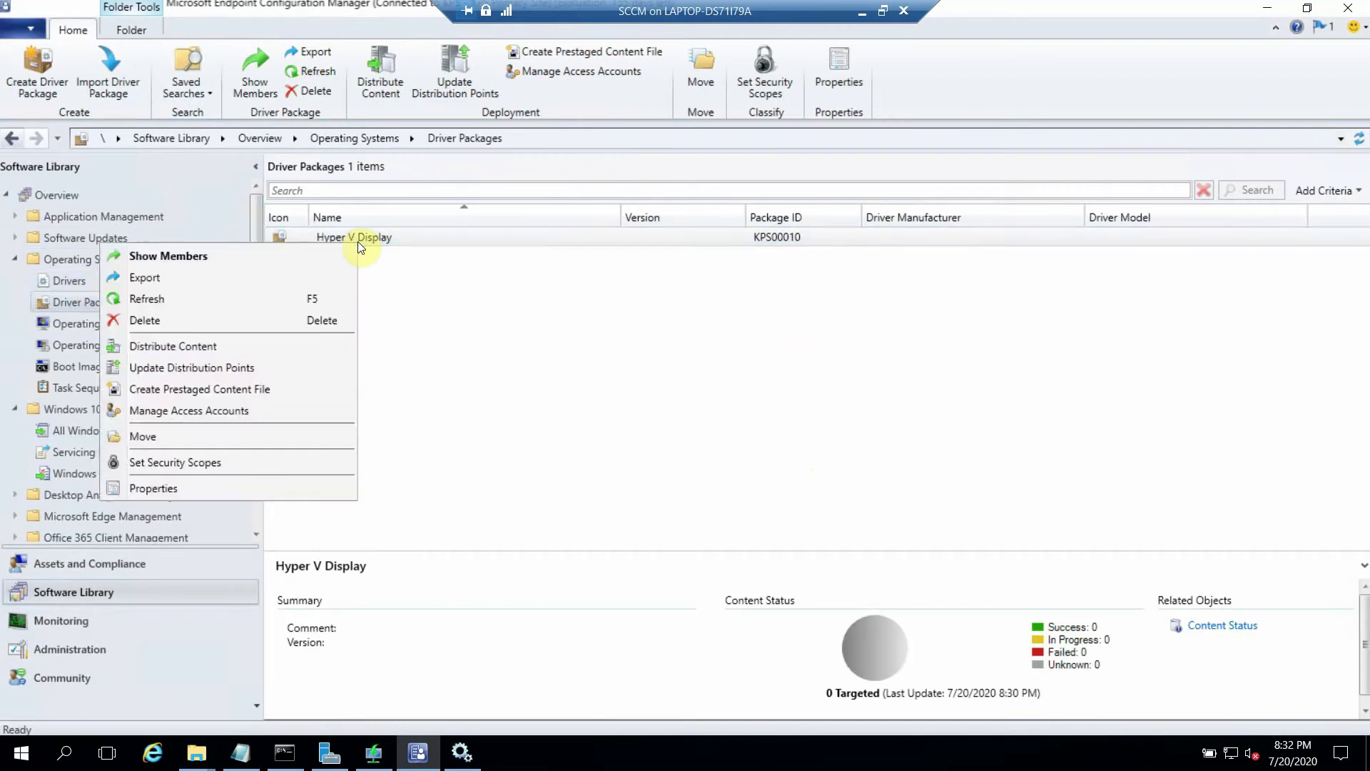
left_click(264, 349)
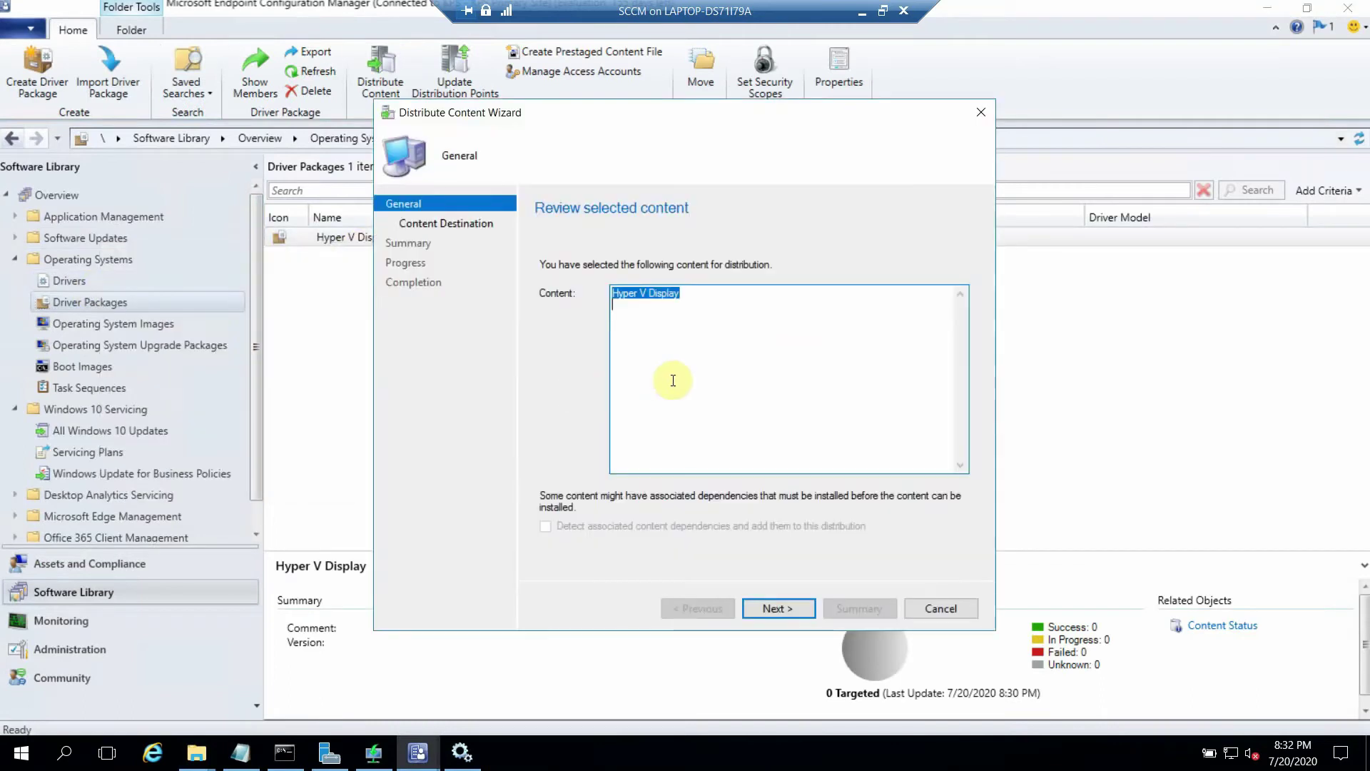
left_click(775, 610)
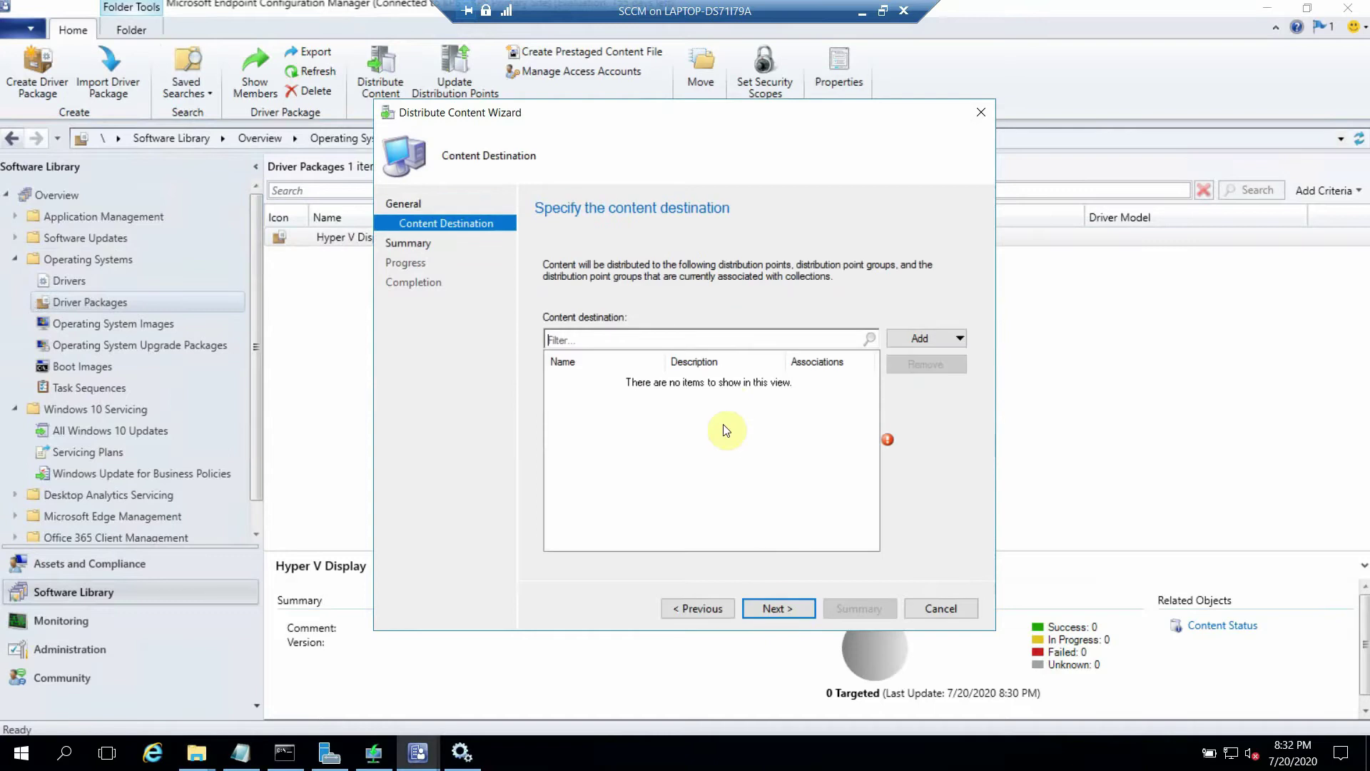
left_click(949, 338)
left_click(944, 382)
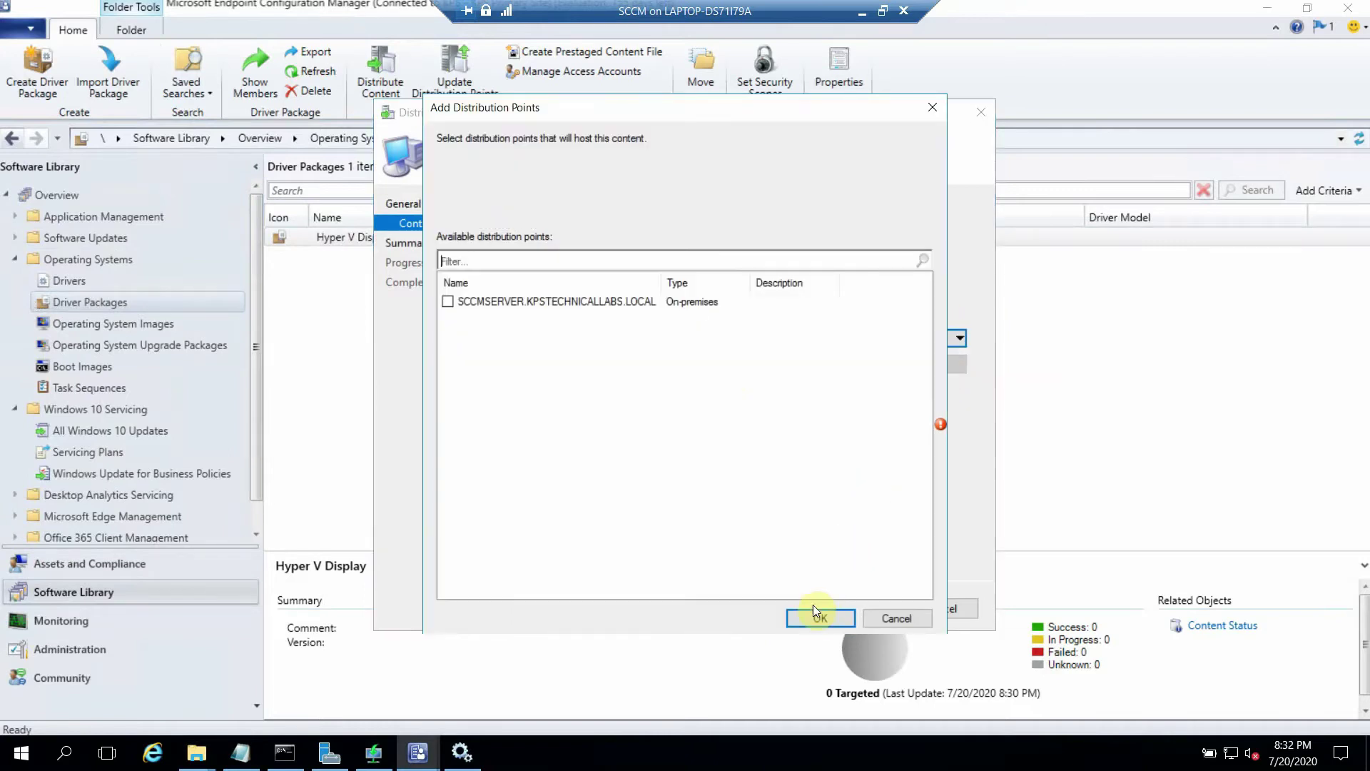
left_click(448, 303)
left_click(833, 621)
left_click(786, 607)
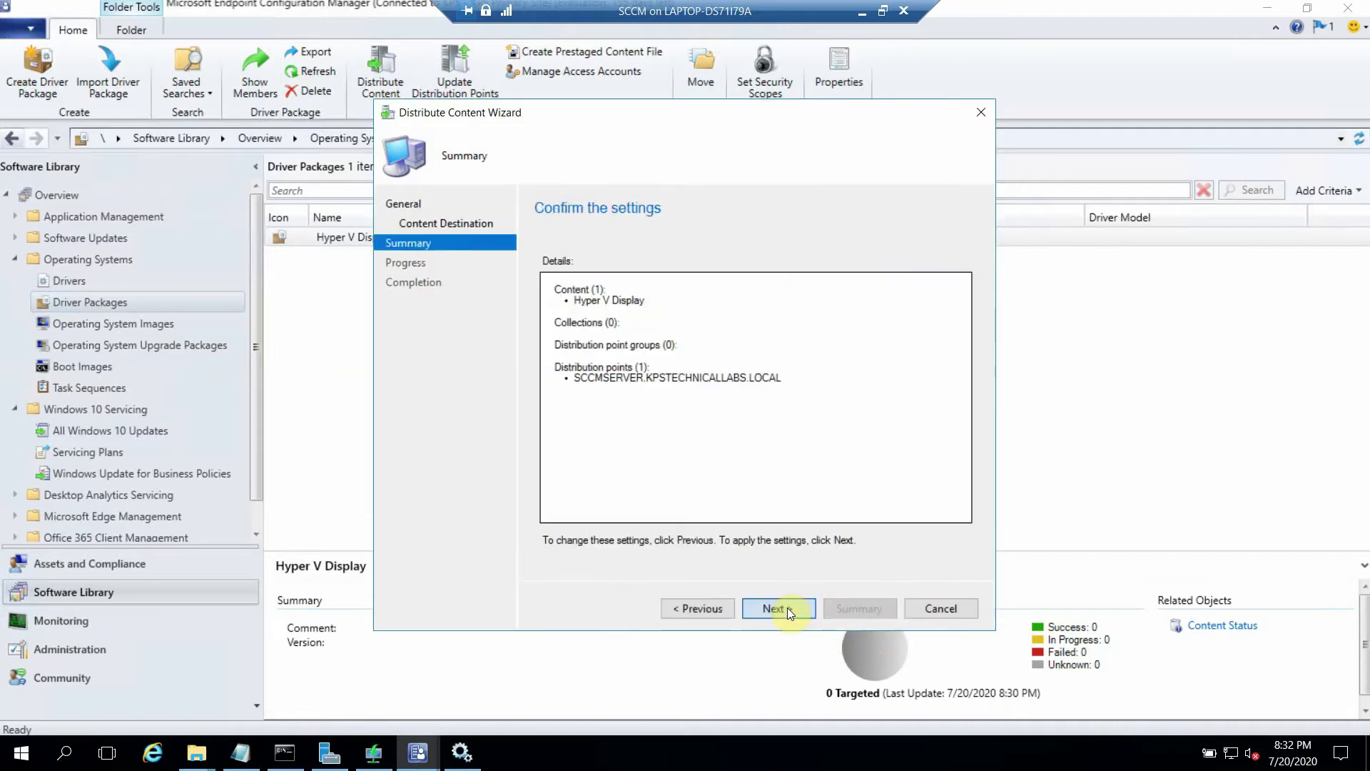
left_click(787, 607)
left_click(936, 611)
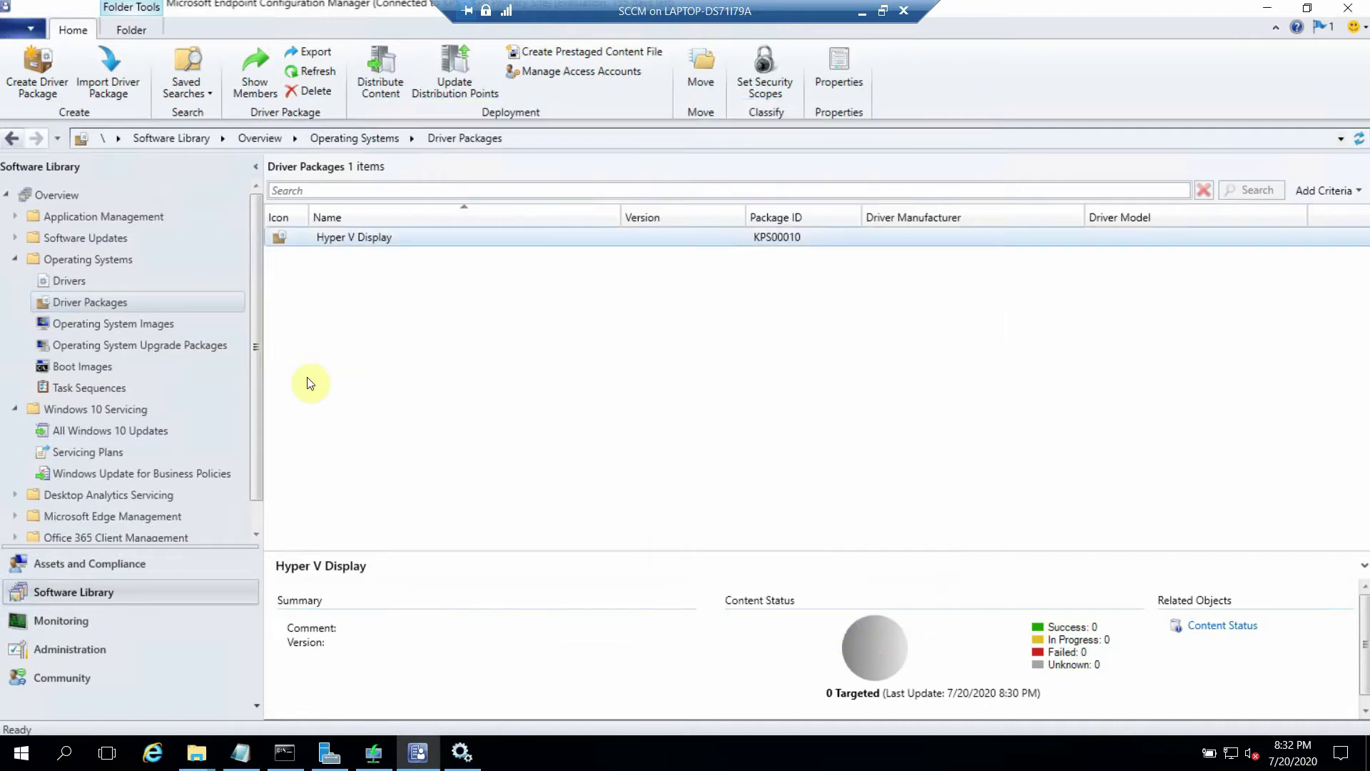
left_click(321, 72)
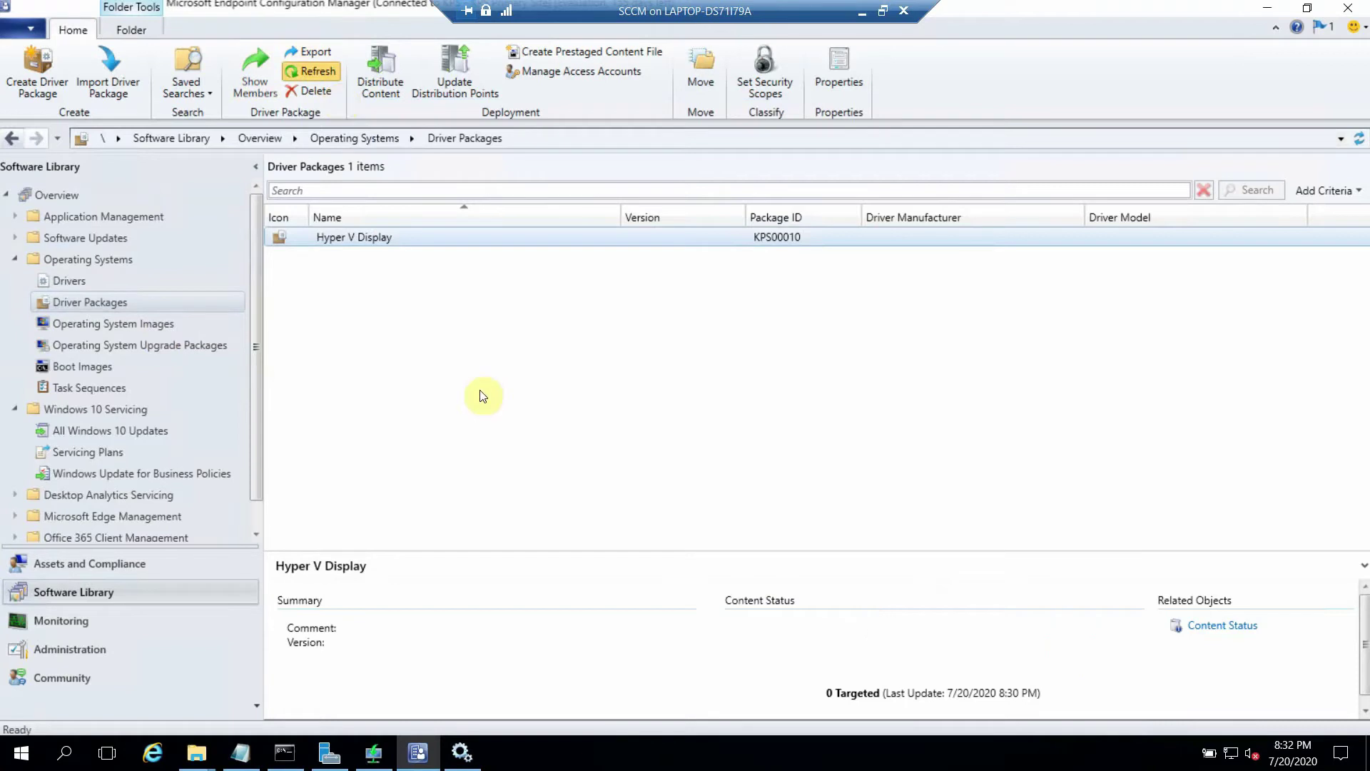
- Check the empty Operating System Images and Upgrade Packages lists, then return to Operating System Images
left_click(161, 328)
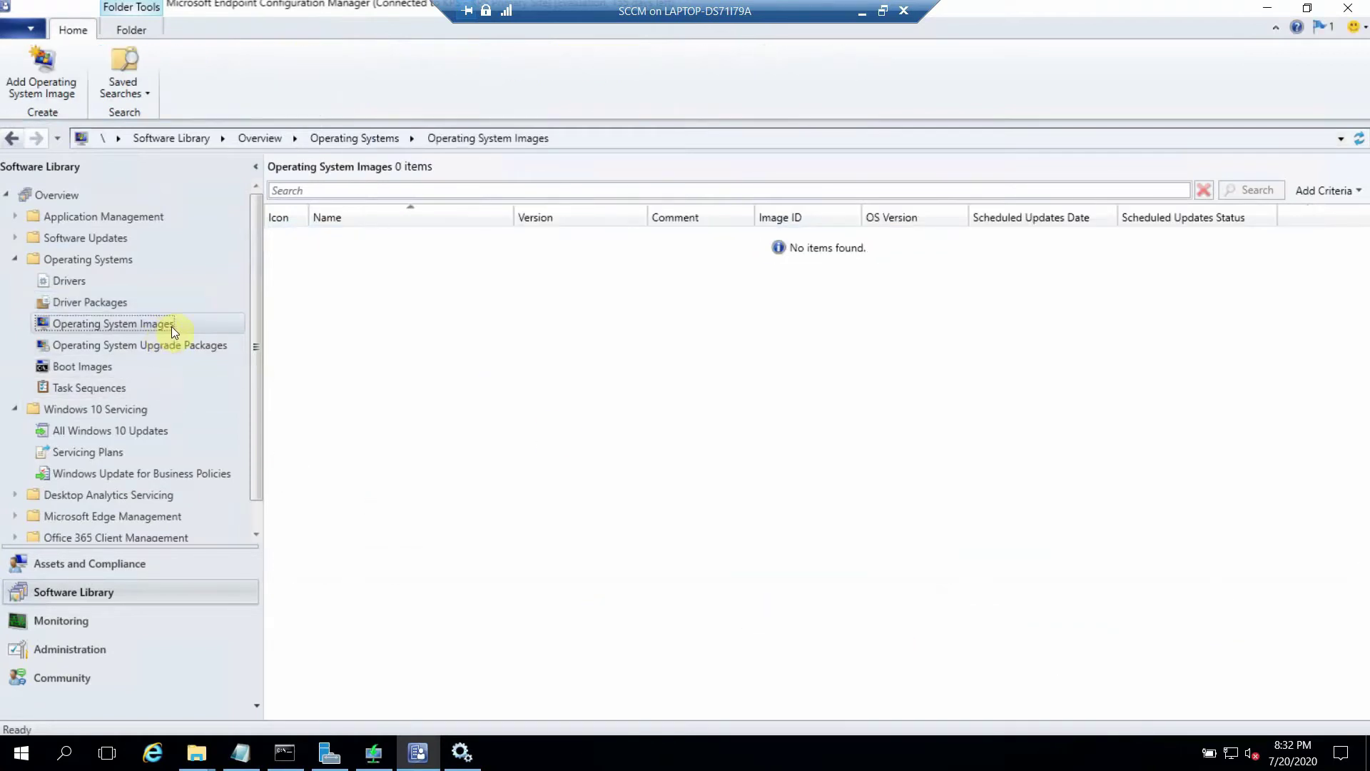
right_click(171, 327)
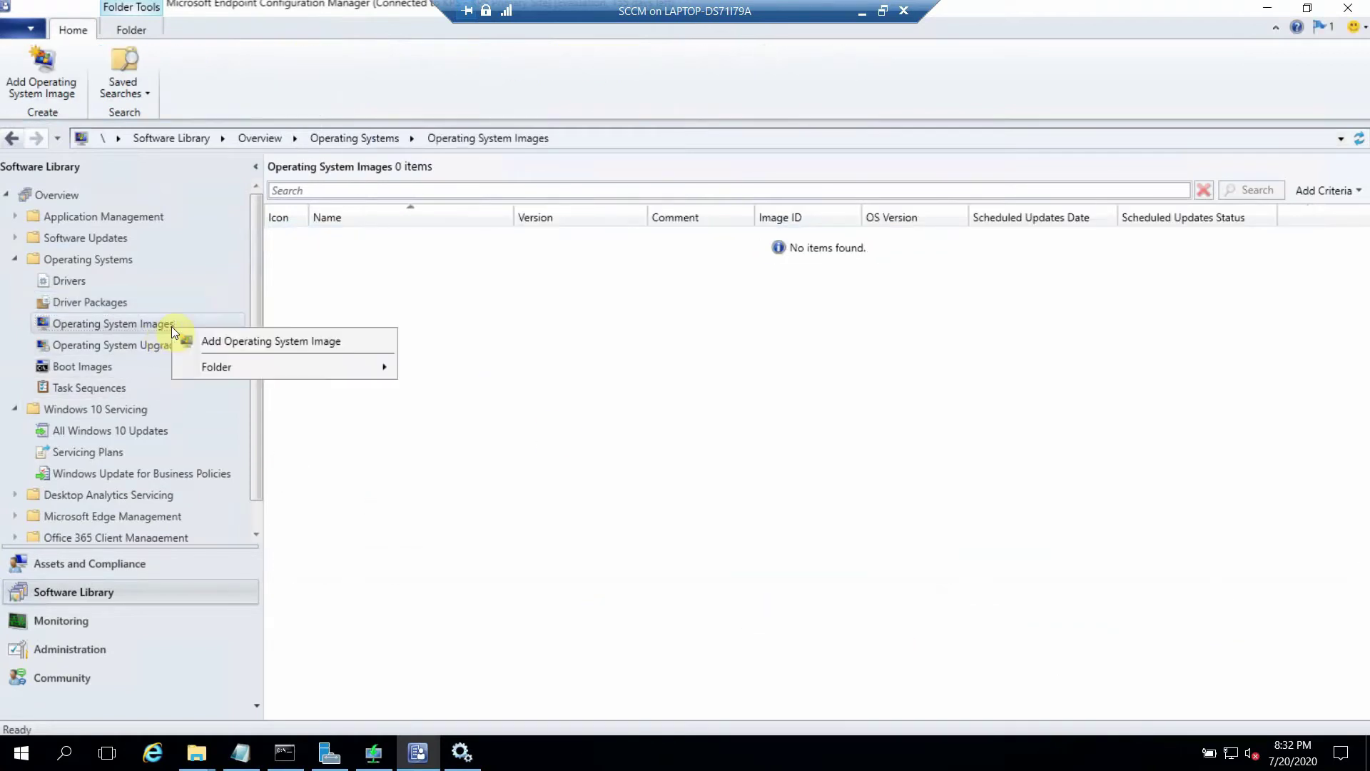
left_click(137, 343)
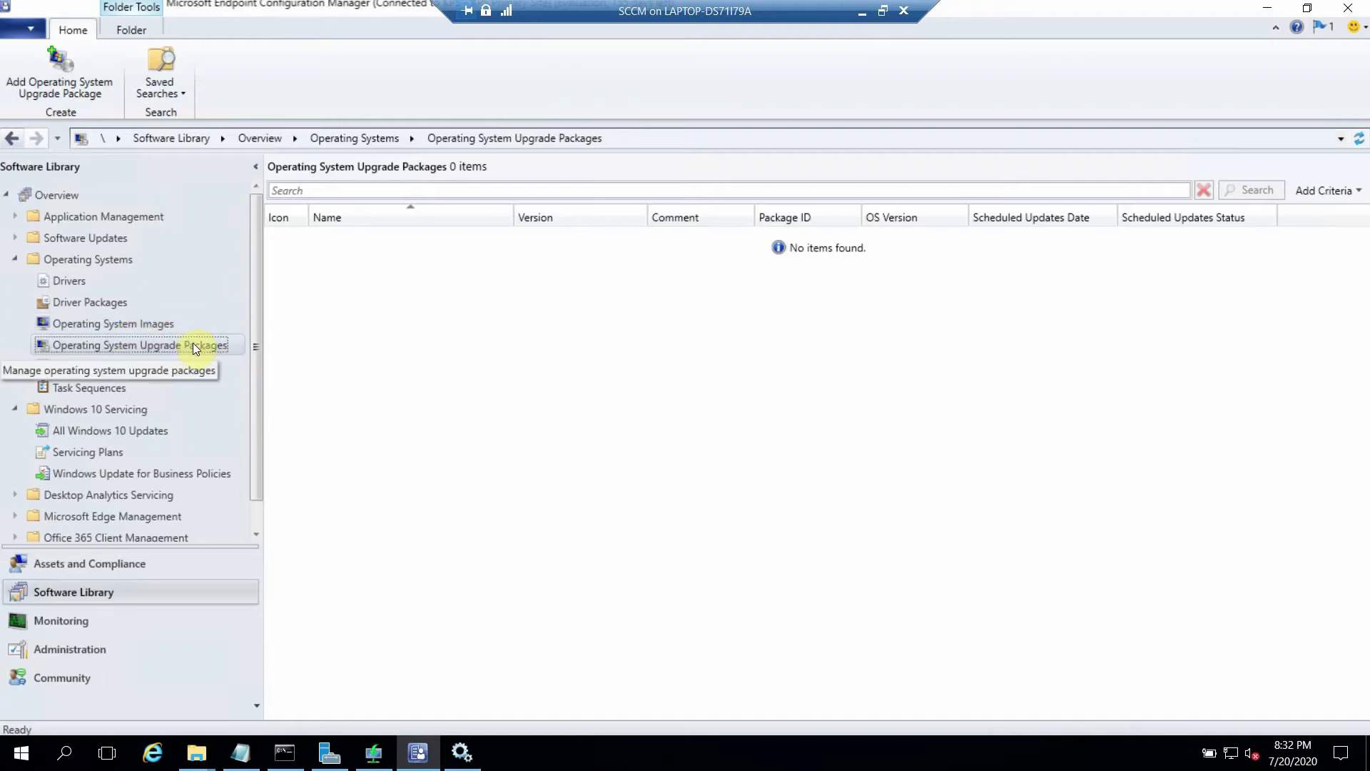
left_click(157, 327)
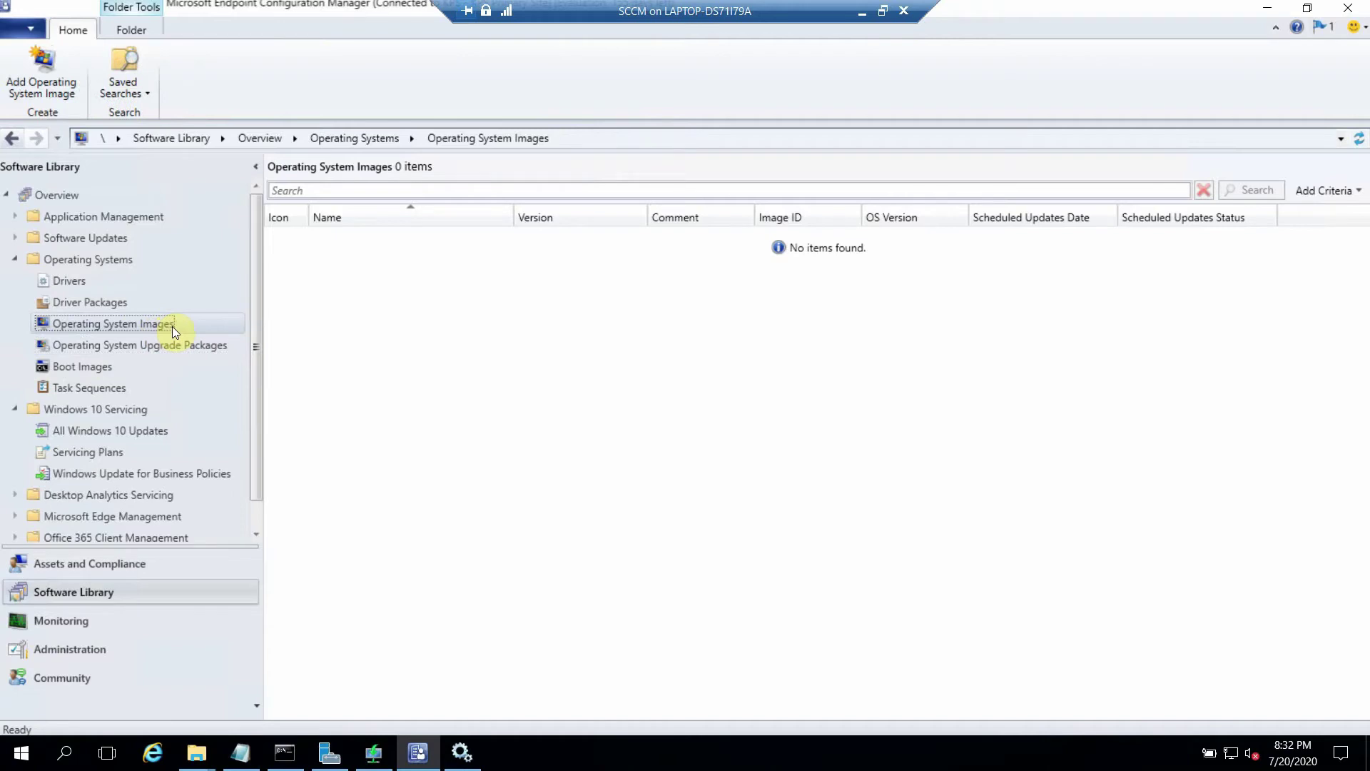
right_click(173, 326)
- Start adding an OS image from Win101903en64\sources\install-6-Windows-10-Pro.wim on the 192.168.0.106 share
left_click(235, 340)
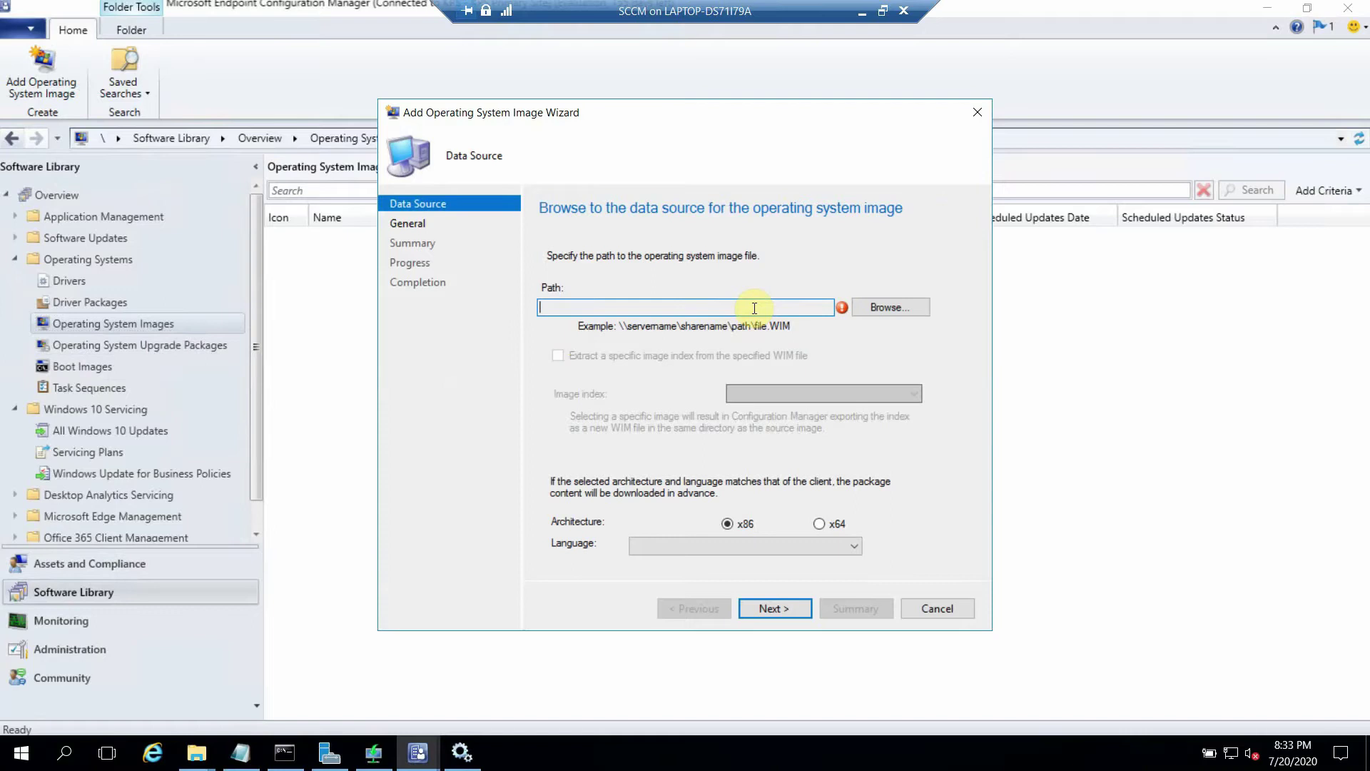
left_click(887, 307)
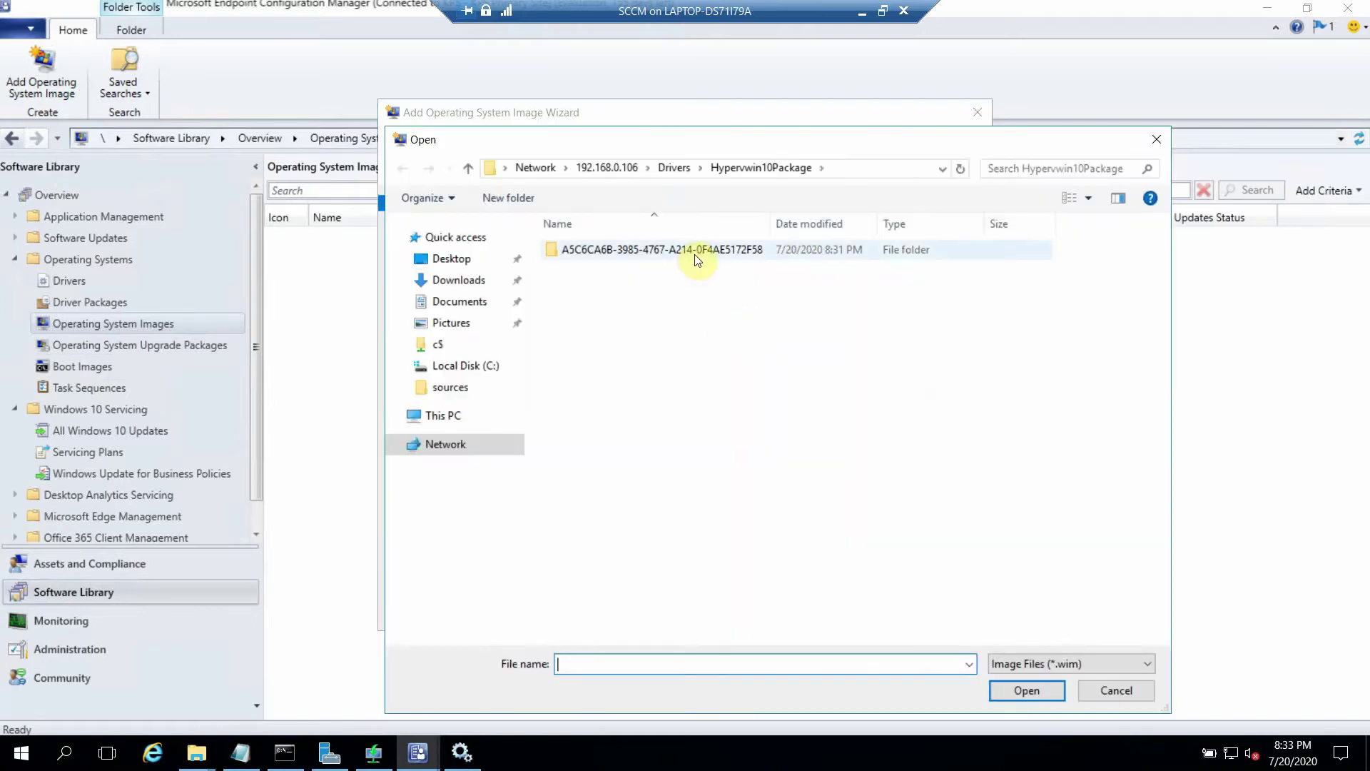
left_click(619, 168)
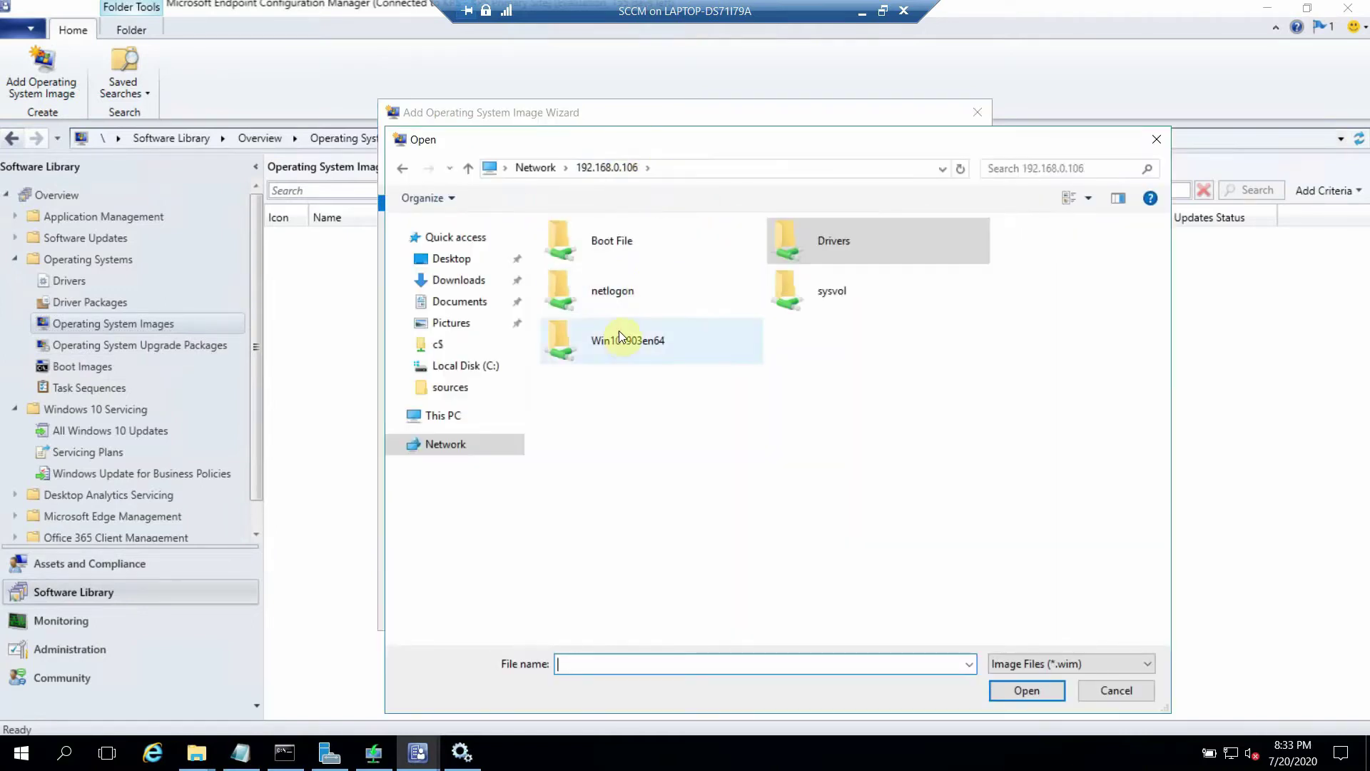
double_click(618, 337)
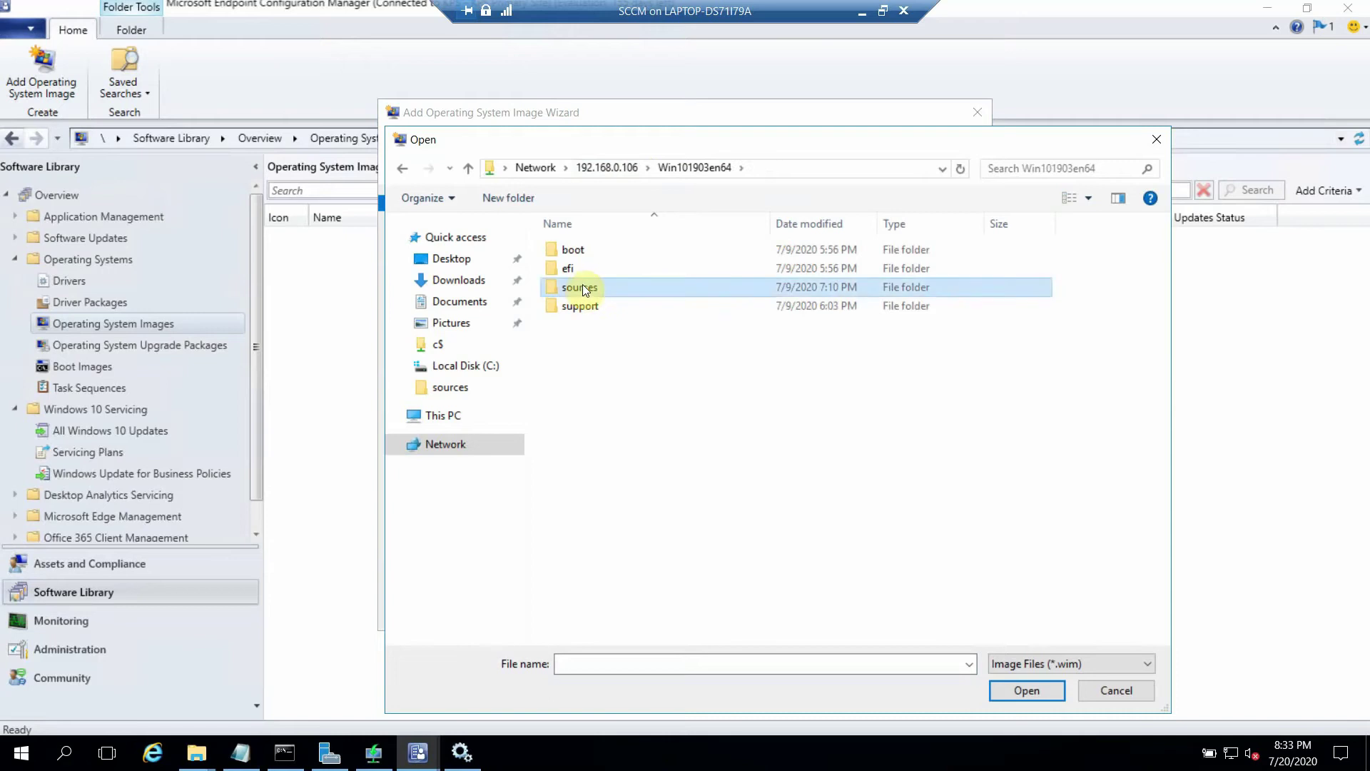
double_click(580, 284)
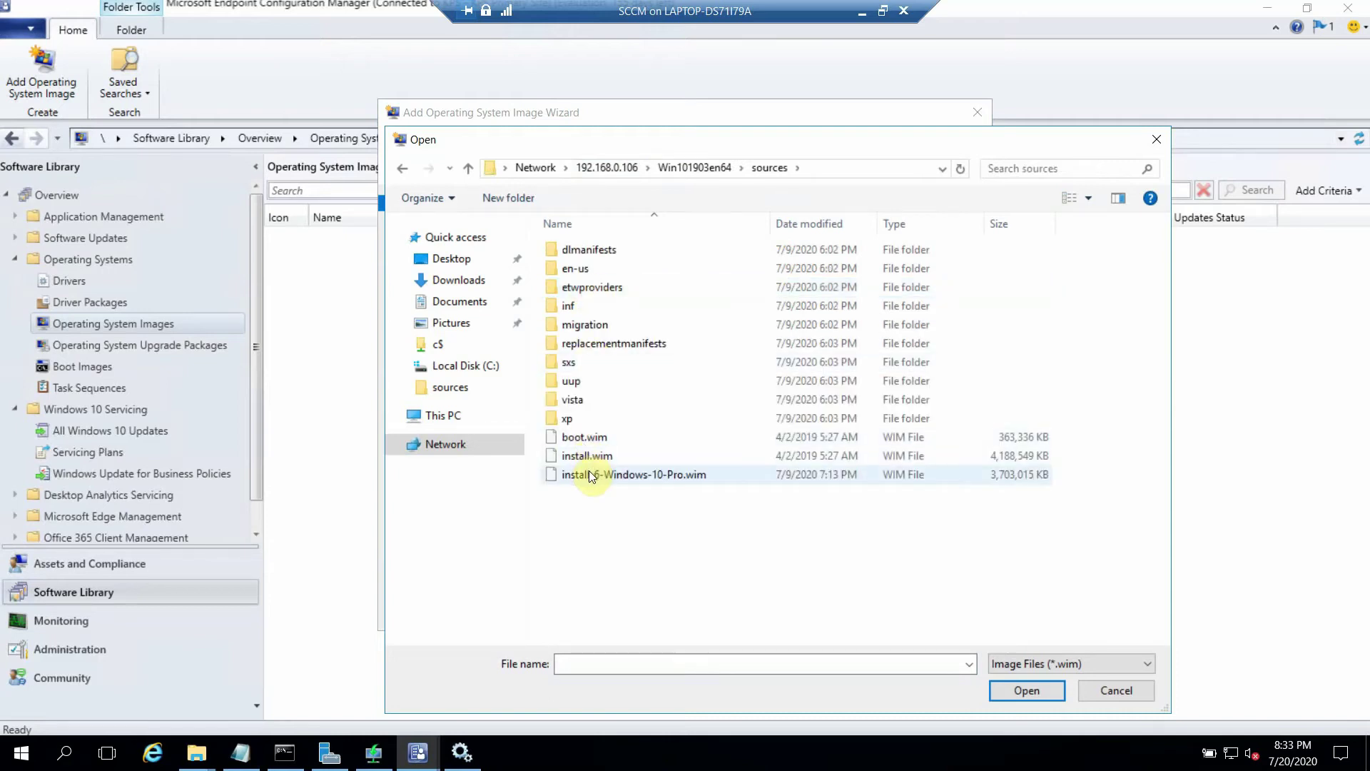
left_click(647, 480)
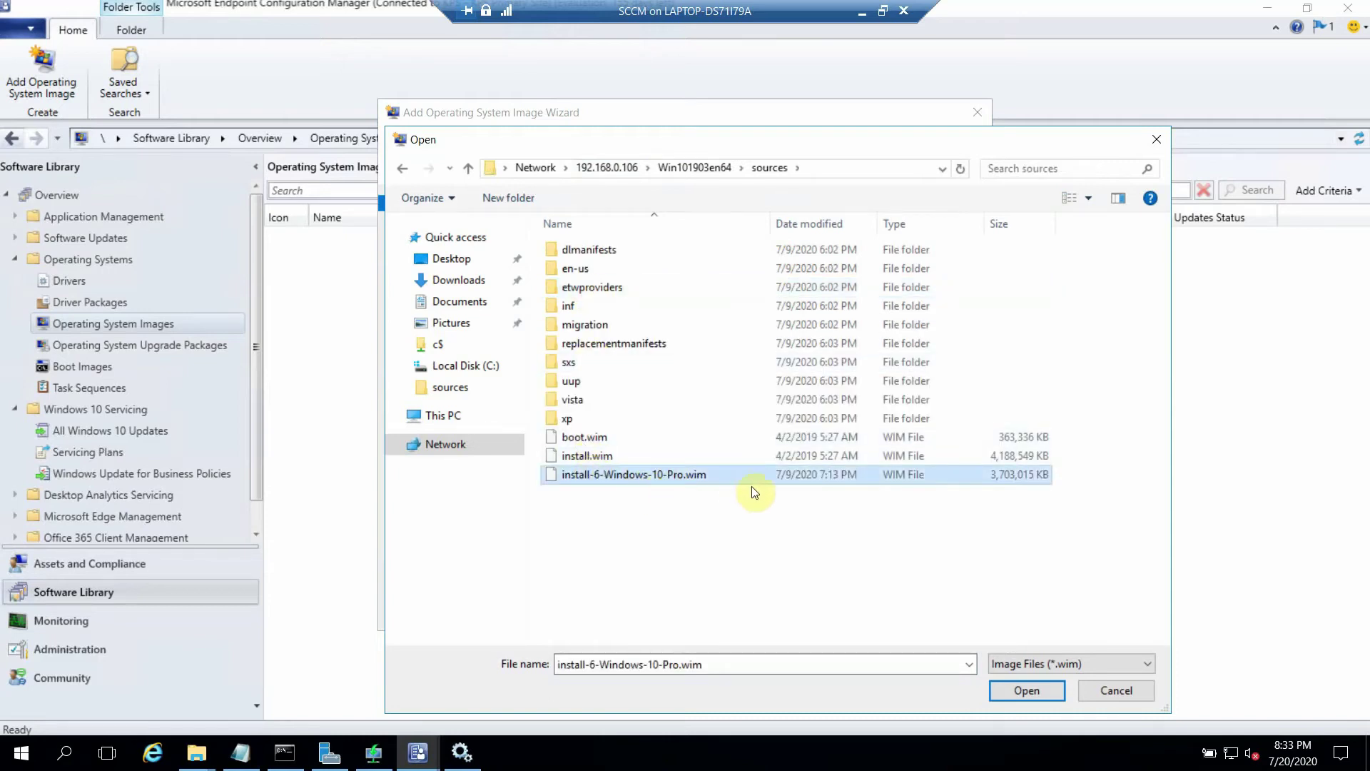
left_click(1034, 693)
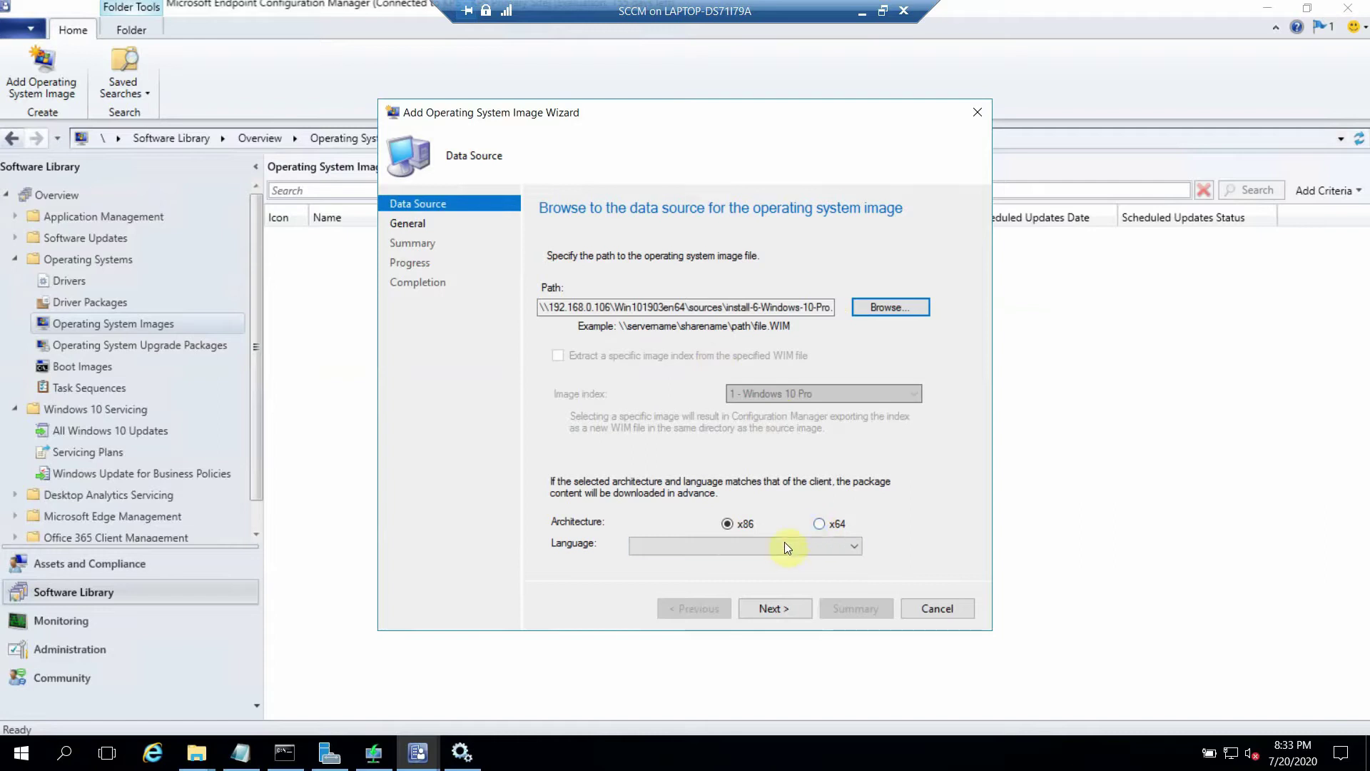
- Set the image language to English (United States)
left_click(742, 554)
key("Down")
key("Down")
key("Down")
key("Down")
key("Down")
key("Down")
key("Down")
key("Down")
key("Down")
key("Down")
key("Down")
key("Down")
key("Down")
key("Down")
key("Down")
key("Down")
key("Down")
key("Down")
key("Down")
key("Down")
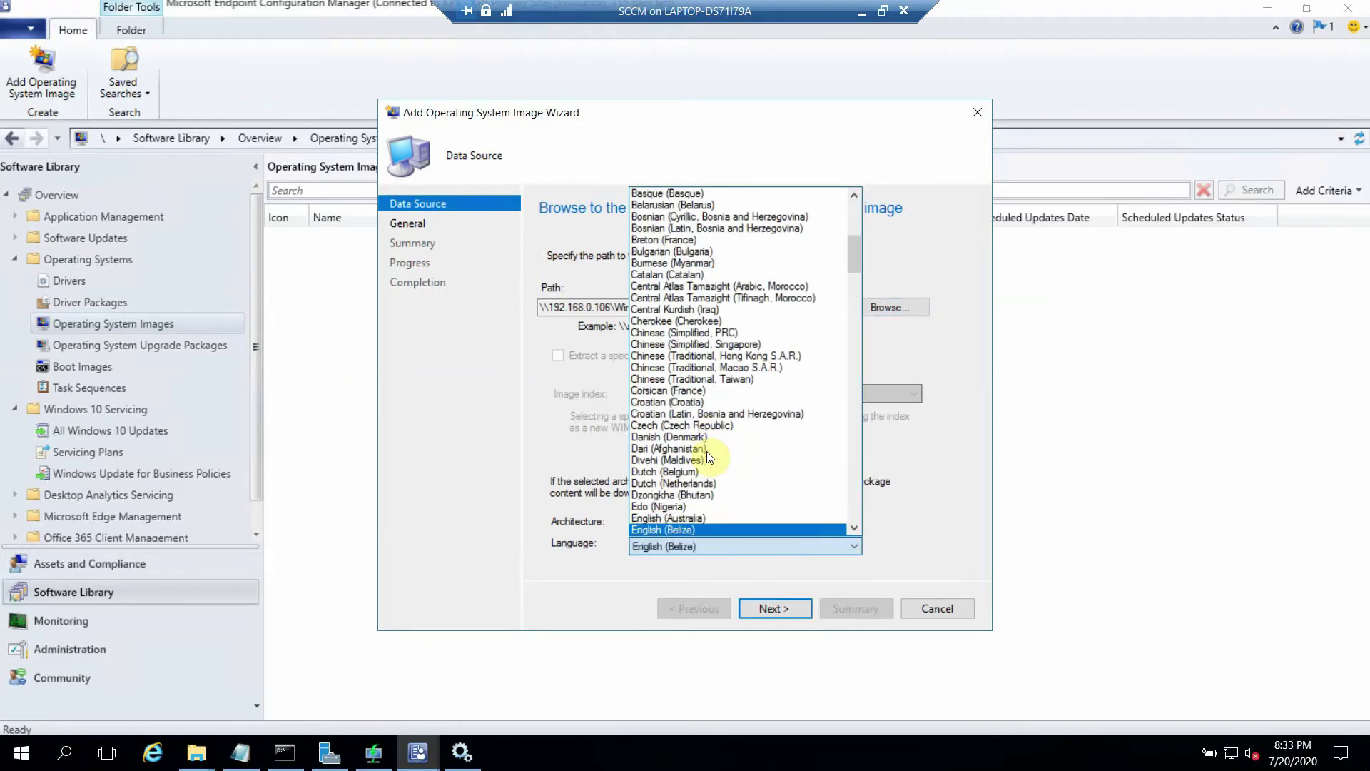
key("Down")
key("Down")
key("Down")
key("Down")
key("Down")
key("Down")
key("Down")
key("Down")
key("Down")
key("Down")
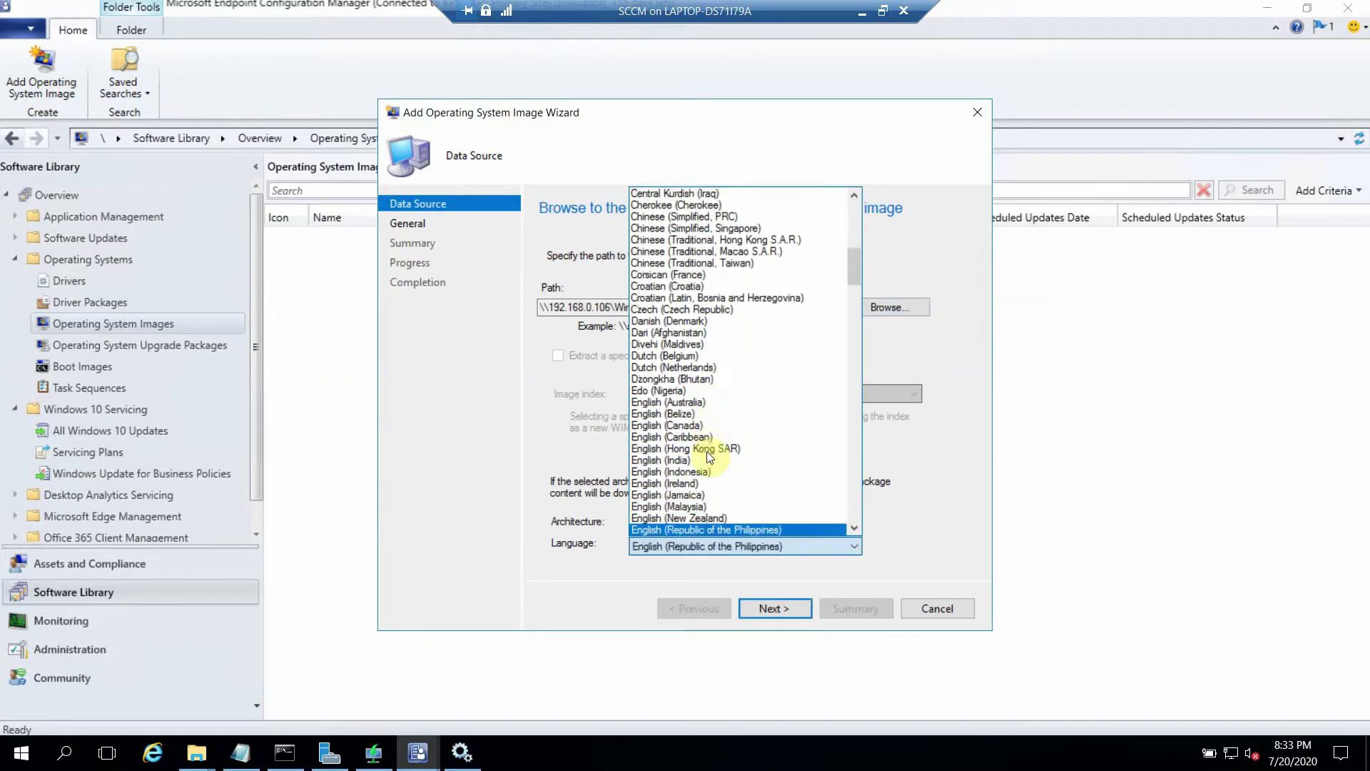
key("Down")
key("Down")
key("Down")
key("Down")
key("Down")
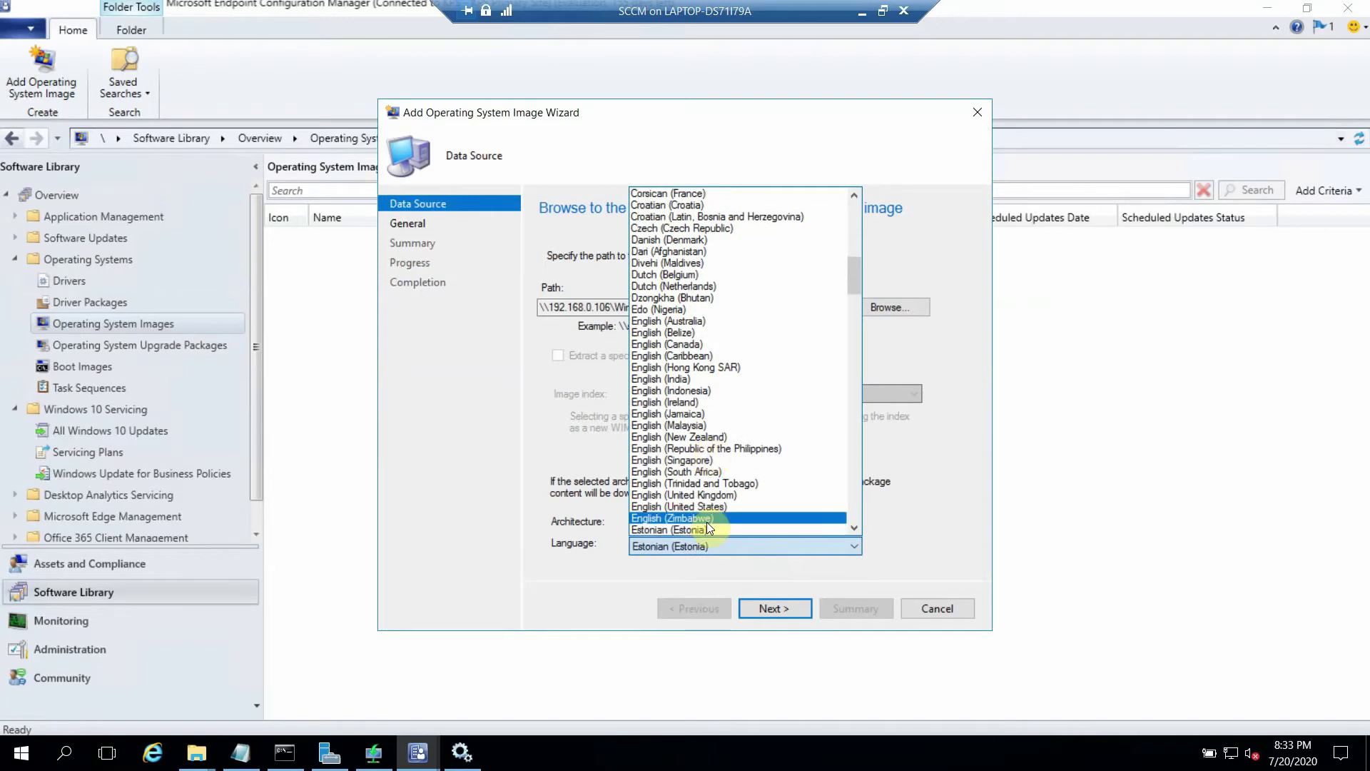
left_click(708, 507)
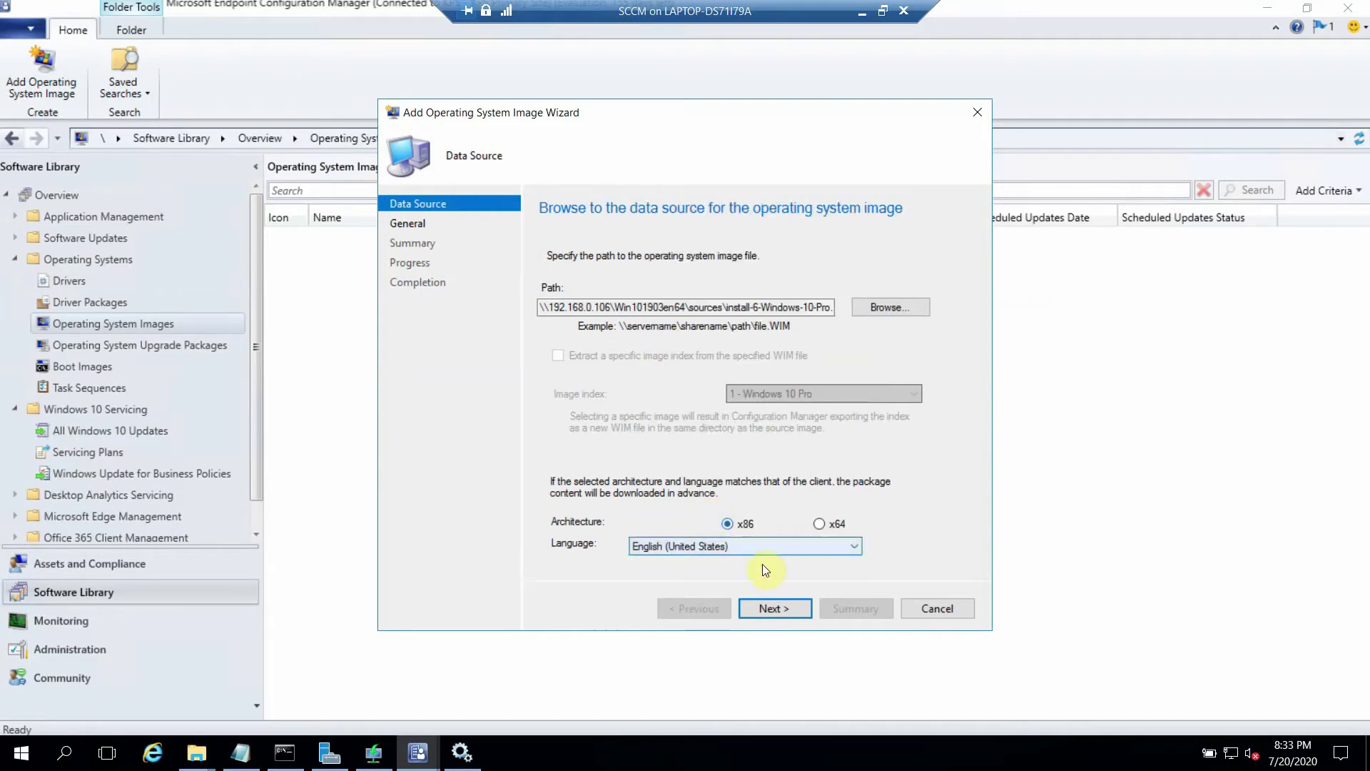
- Name the image Windows-10-Pro.wim with version 1903 and finish adding it
left_click(773, 608)
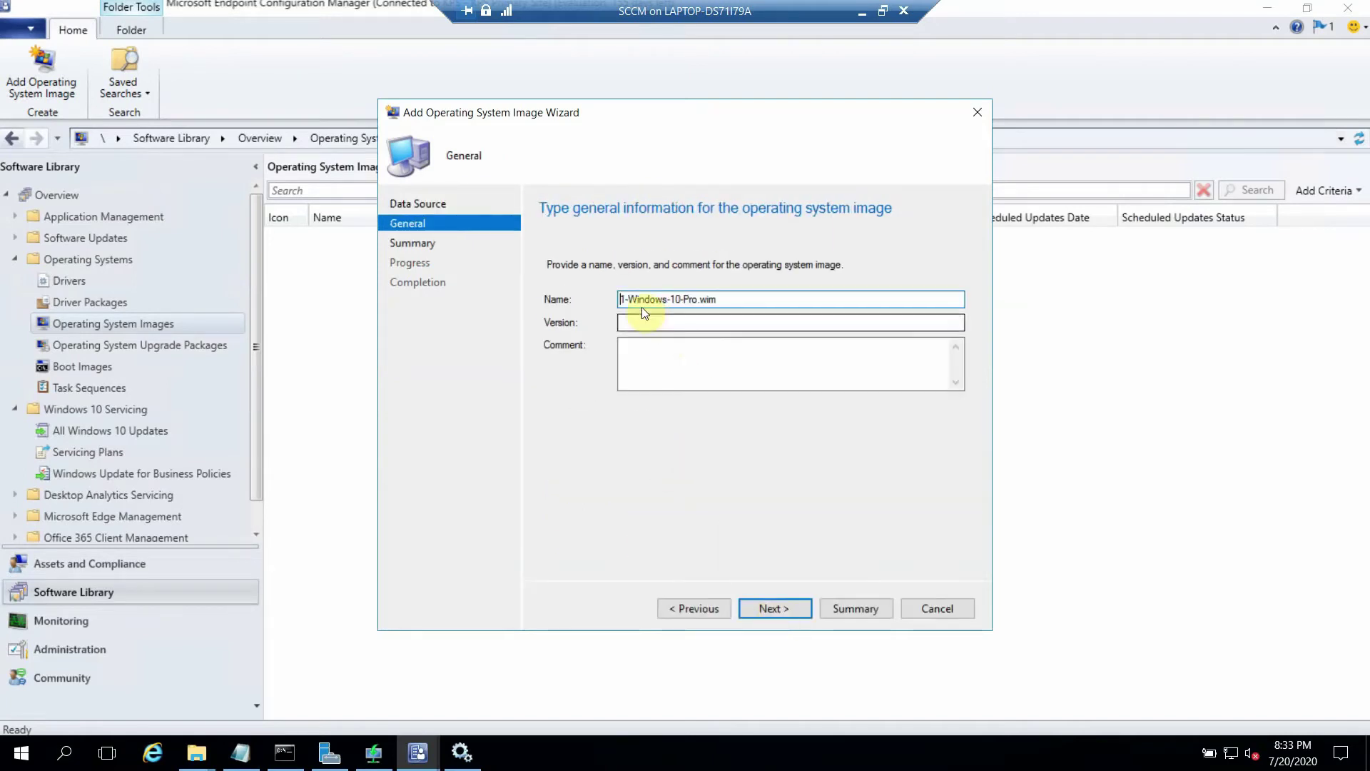
key("Delete")
key("Delete")
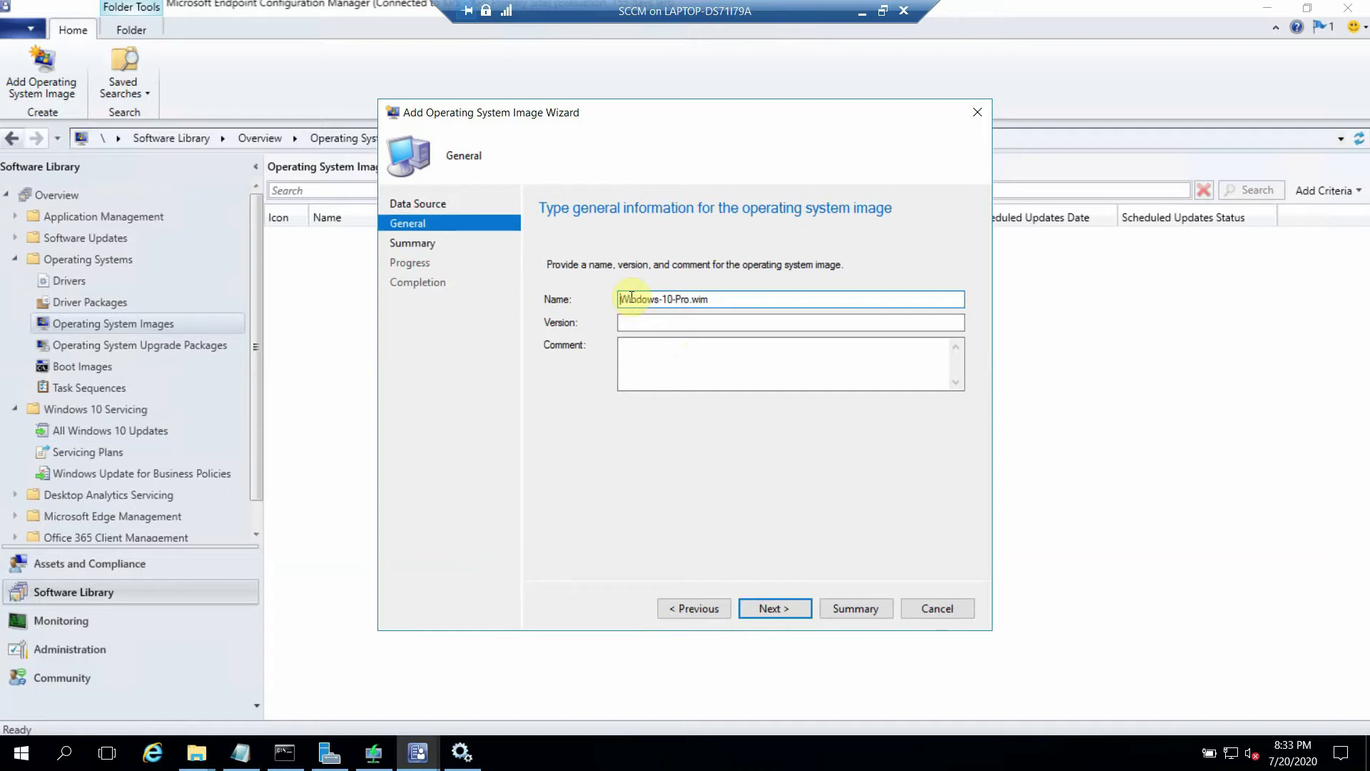
left_click(637, 322)
type("1903")
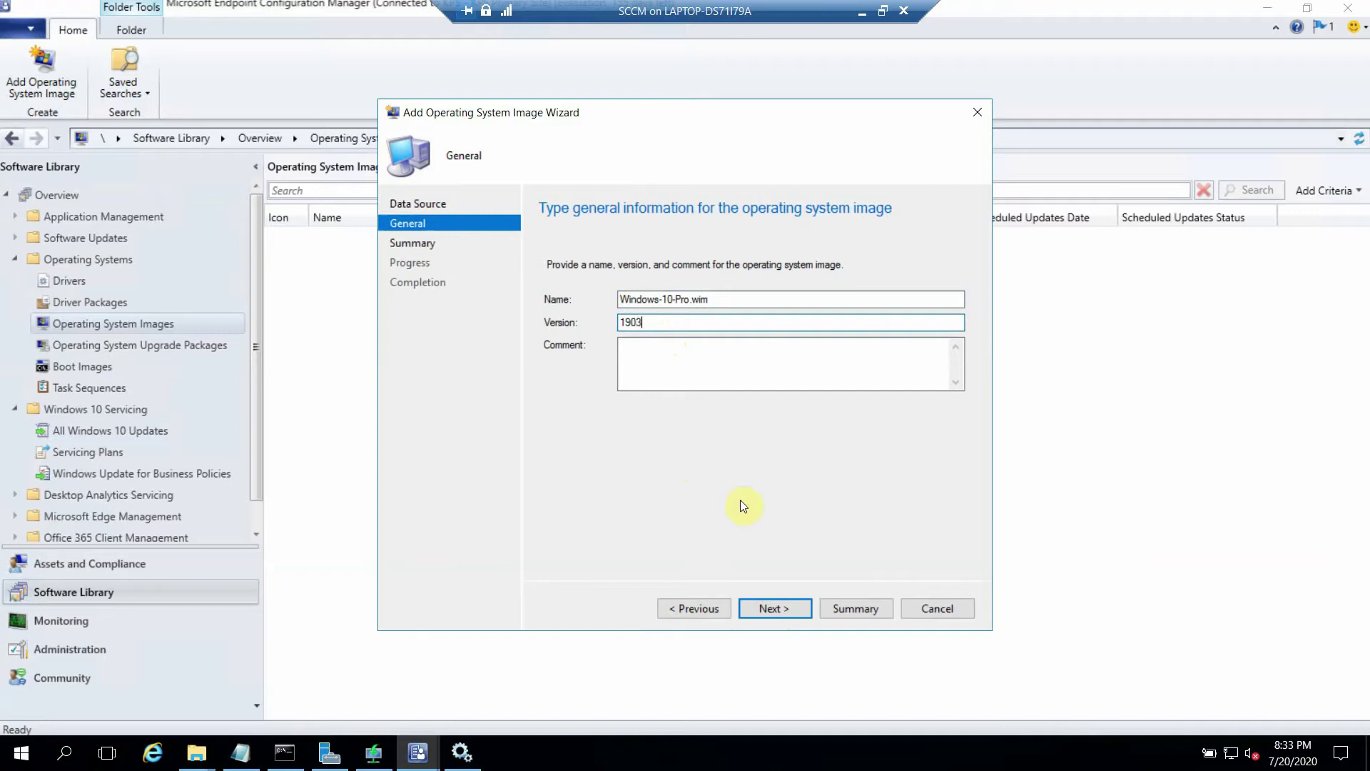
left_click(791, 609)
left_click(771, 607)
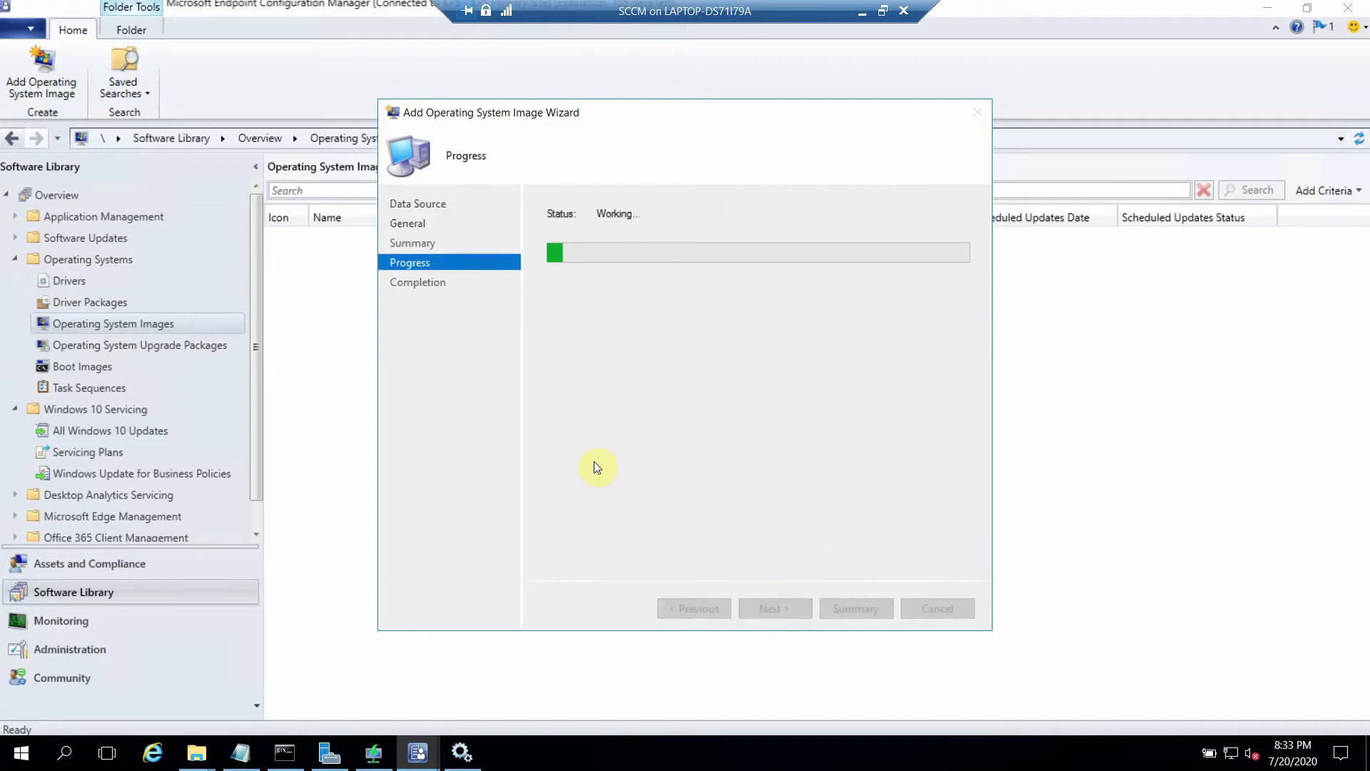
left_click(921, 607)
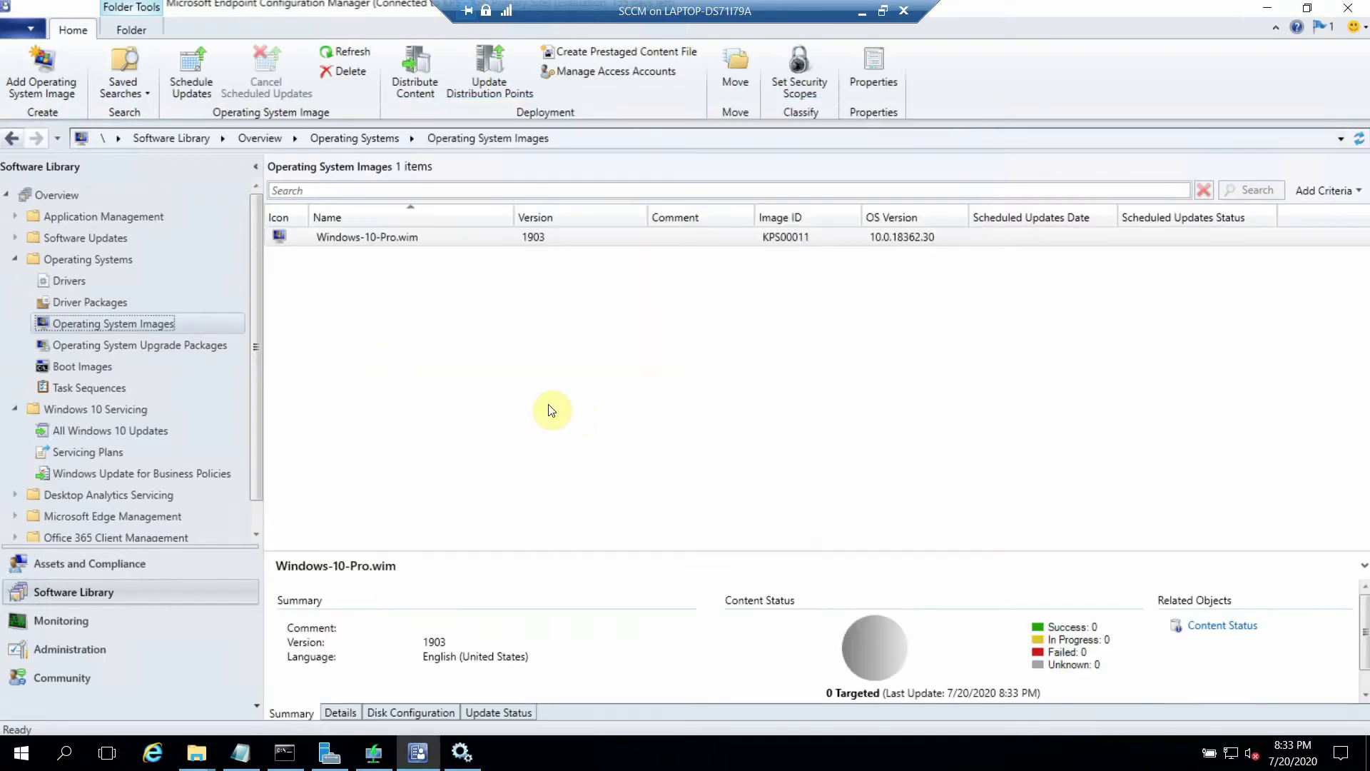
- Distribute Windows-10-Pro.wim to the SCCMSERVER distribution point and refresh its content status
left_click(384, 235)
right_click(384, 236)
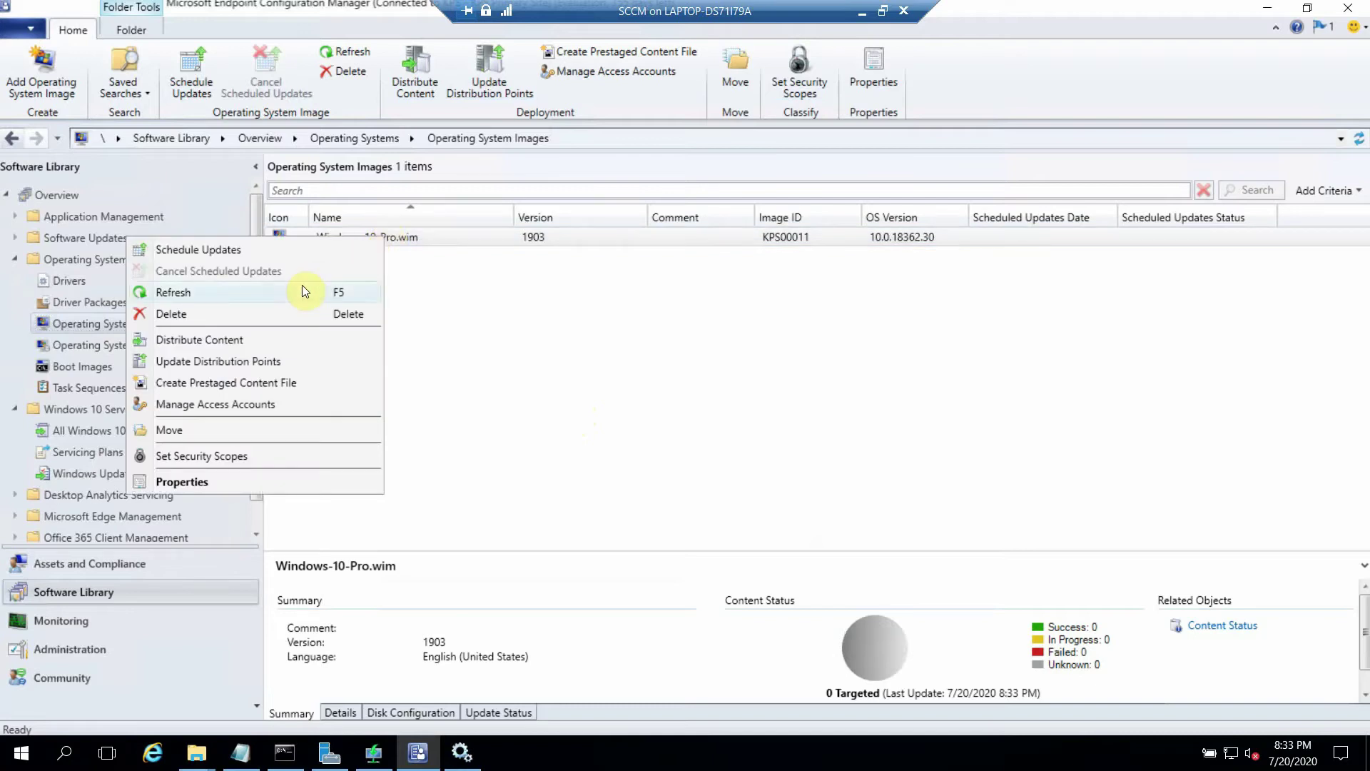
left_click(255, 340)
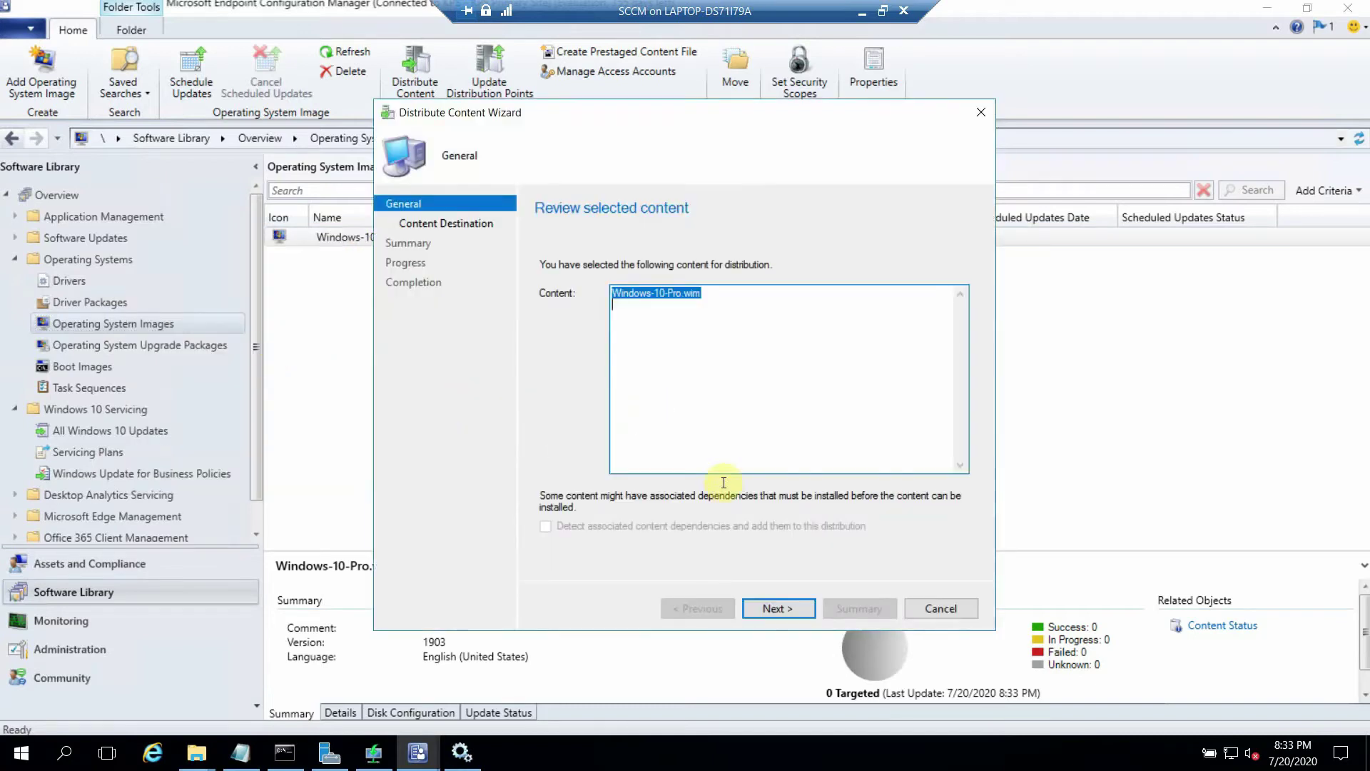
left_click(778, 607)
left_click(926, 347)
left_click(925, 379)
left_click(457, 305)
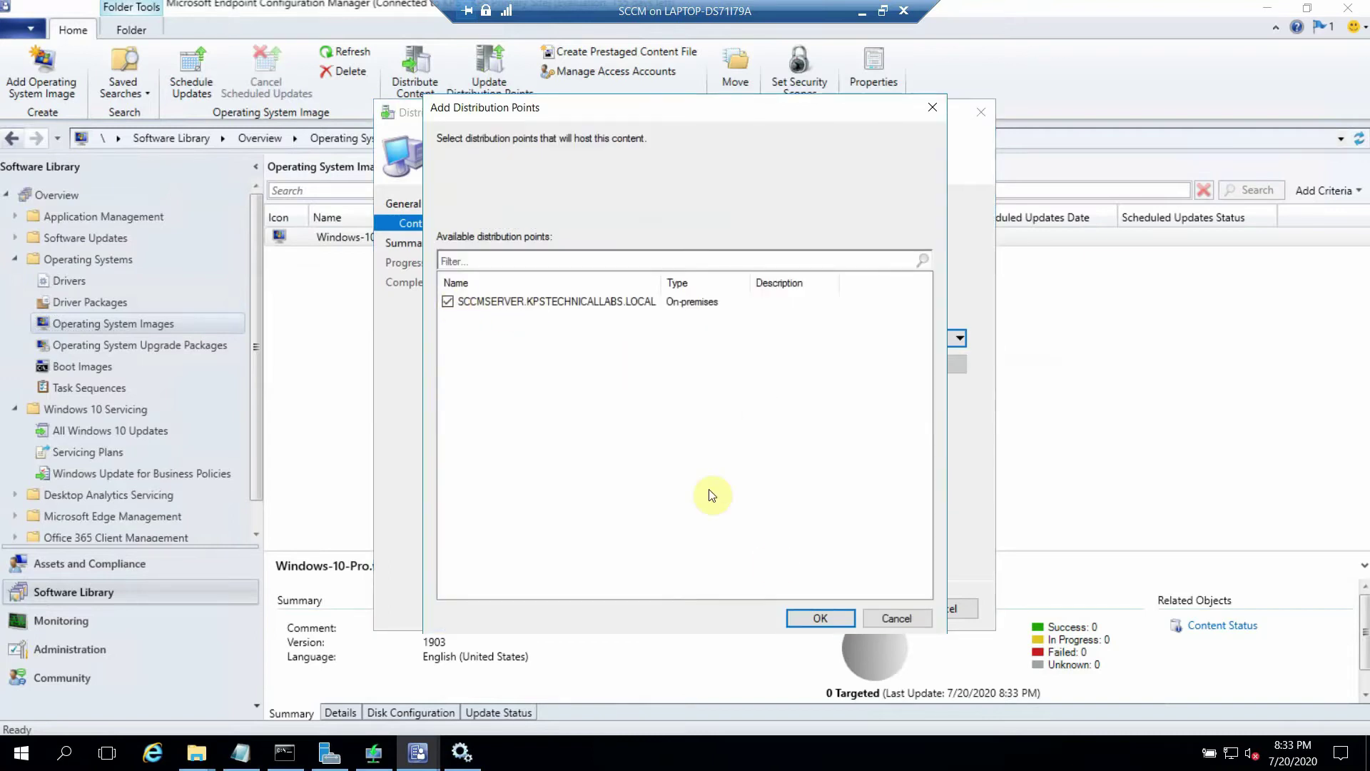
left_click(815, 618)
left_click(798, 614)
left_click(797, 610)
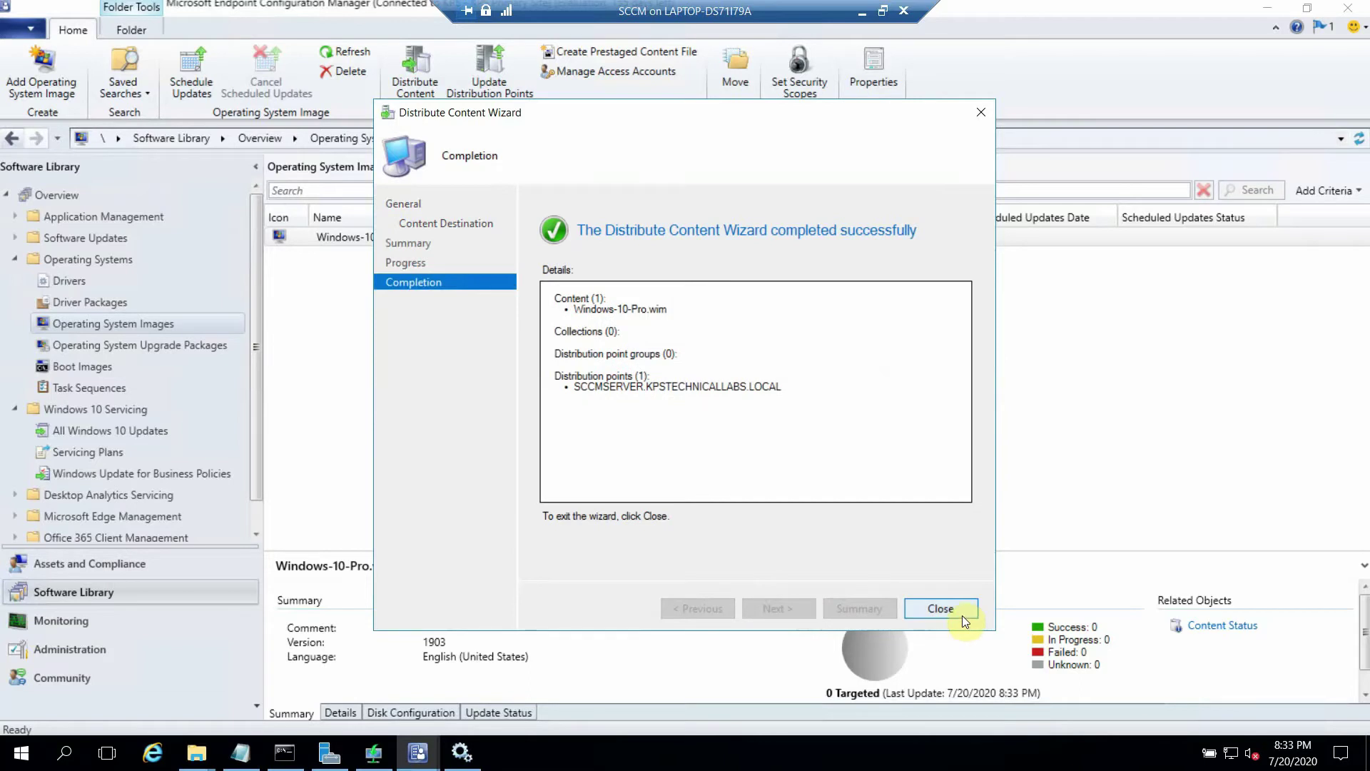
left_click(961, 613)
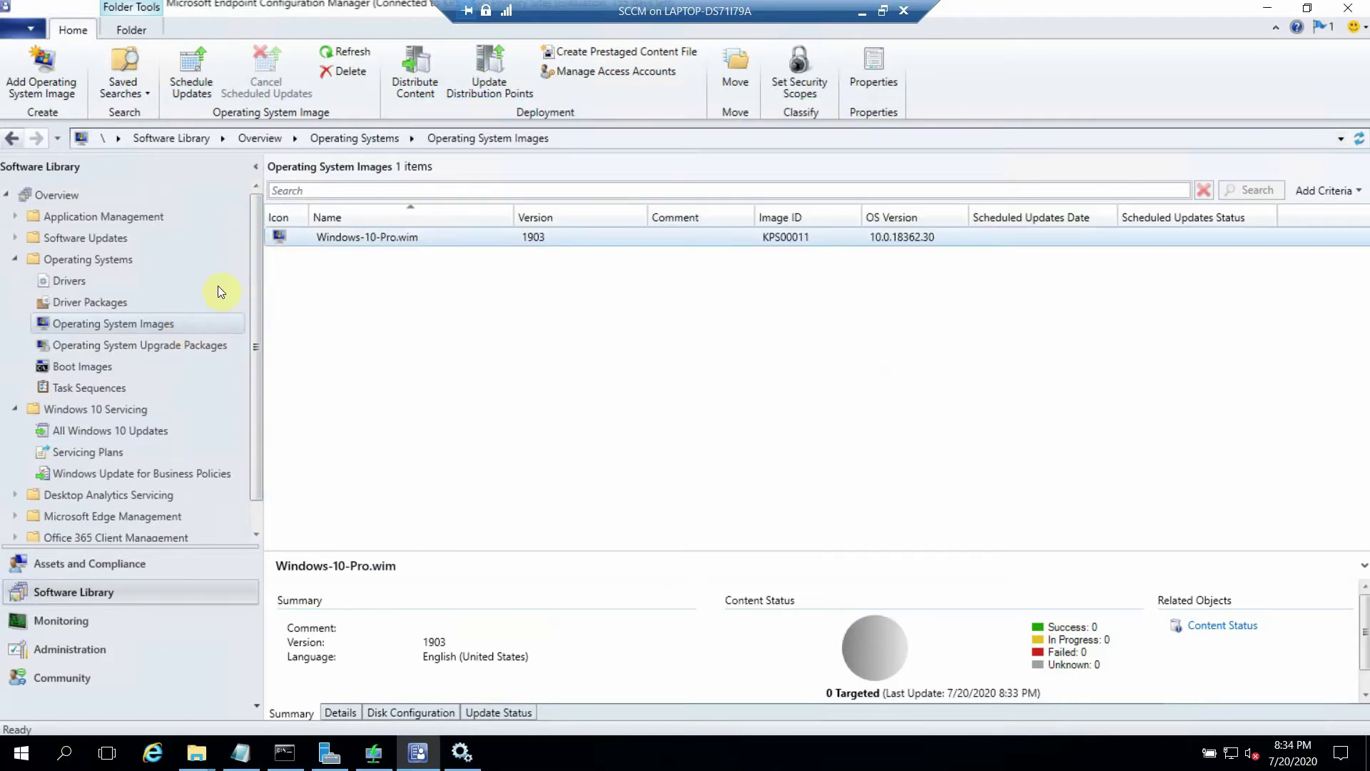
left_click(346, 50)
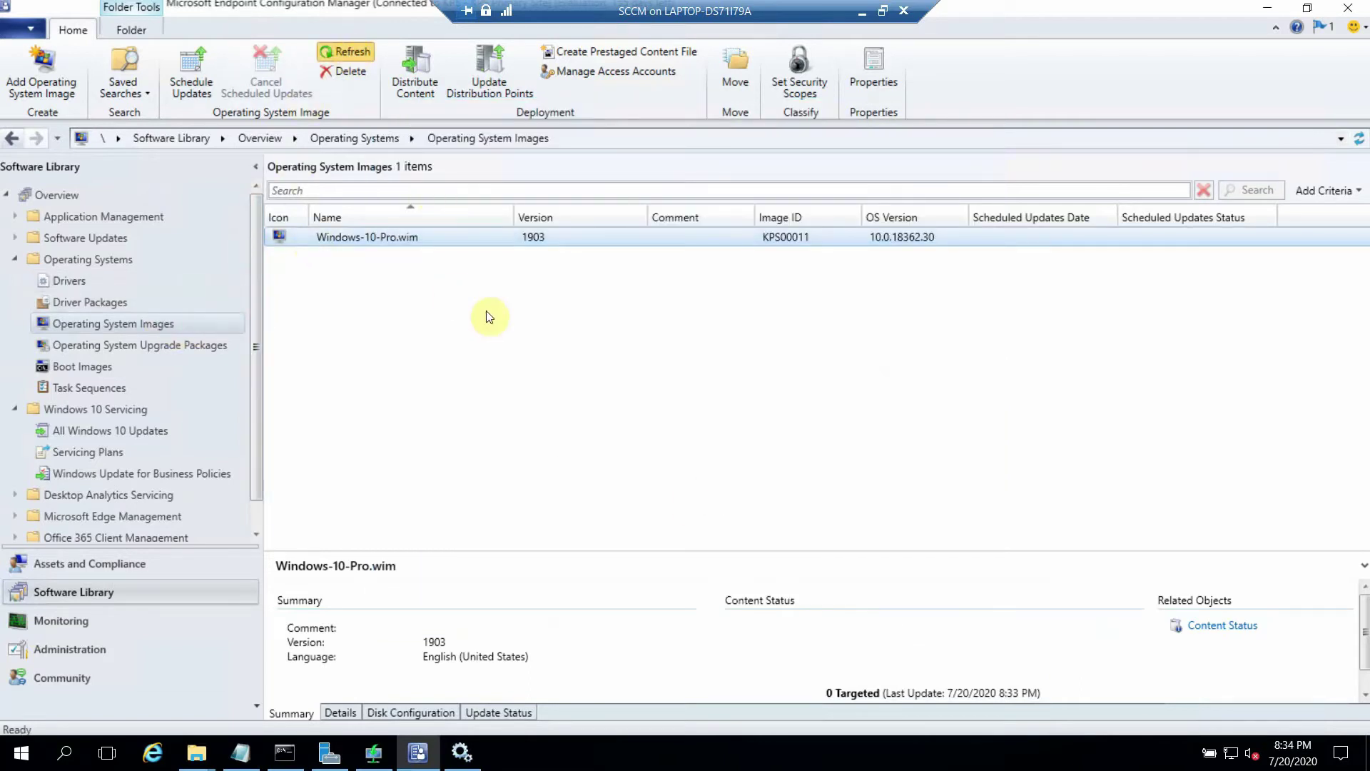
- Inspect Custom Boot Image x64 under Boot Images, then go to the empty Task Sequences list
left_click(100, 365)
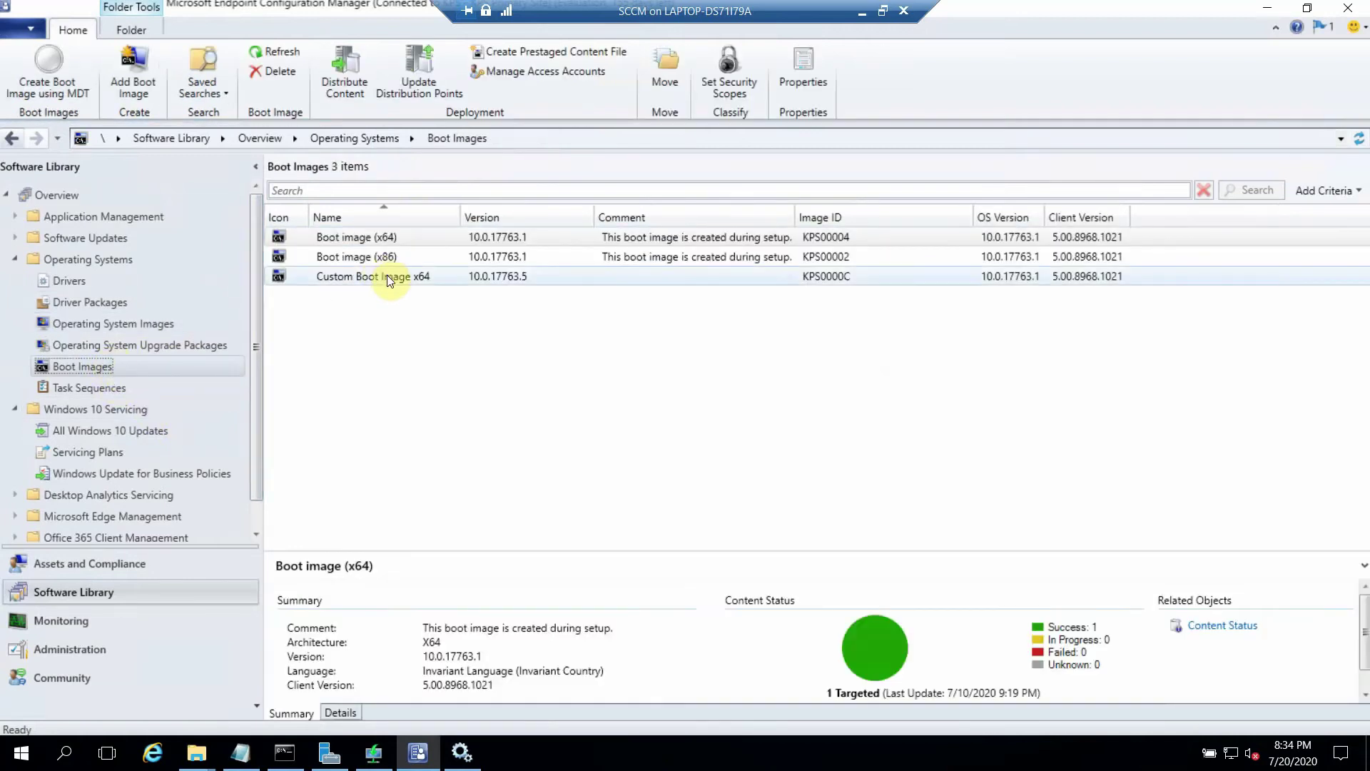
left_click(387, 275)
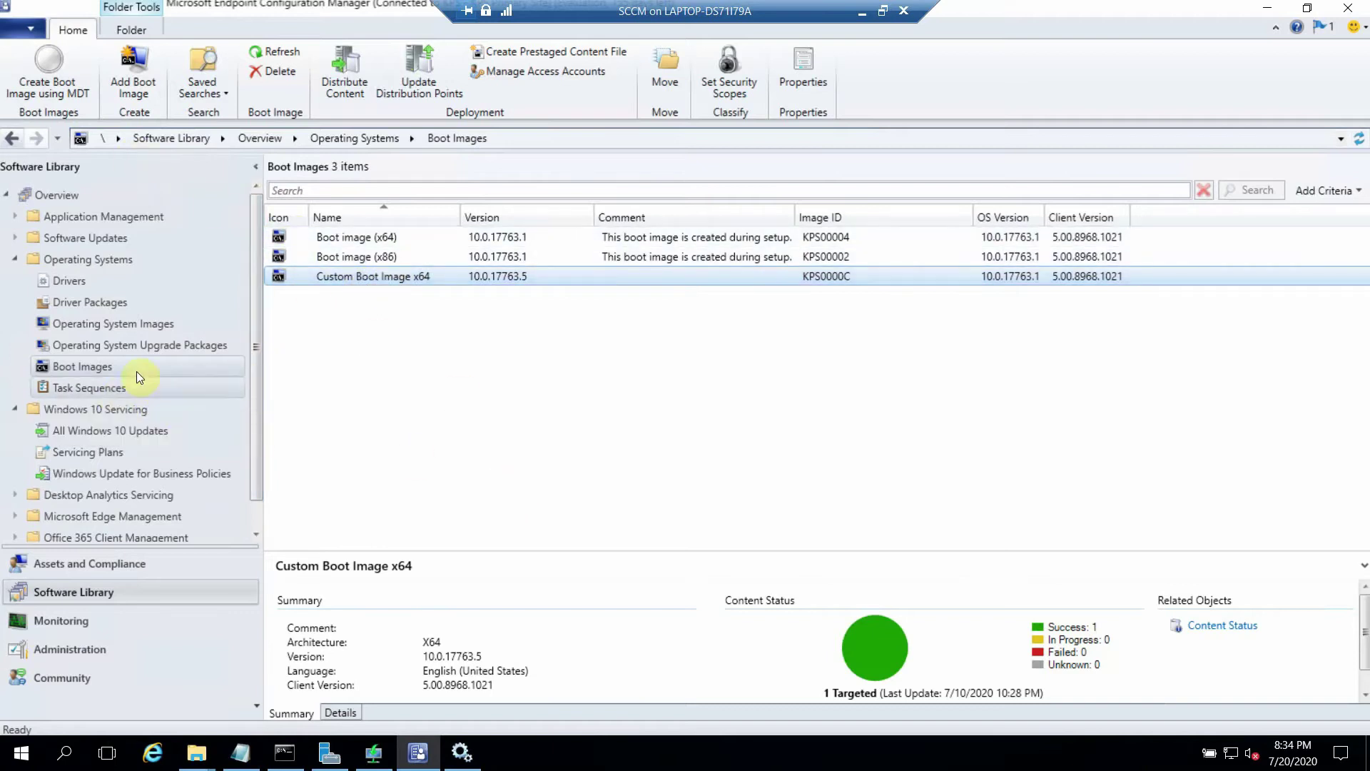
left_click(118, 386)
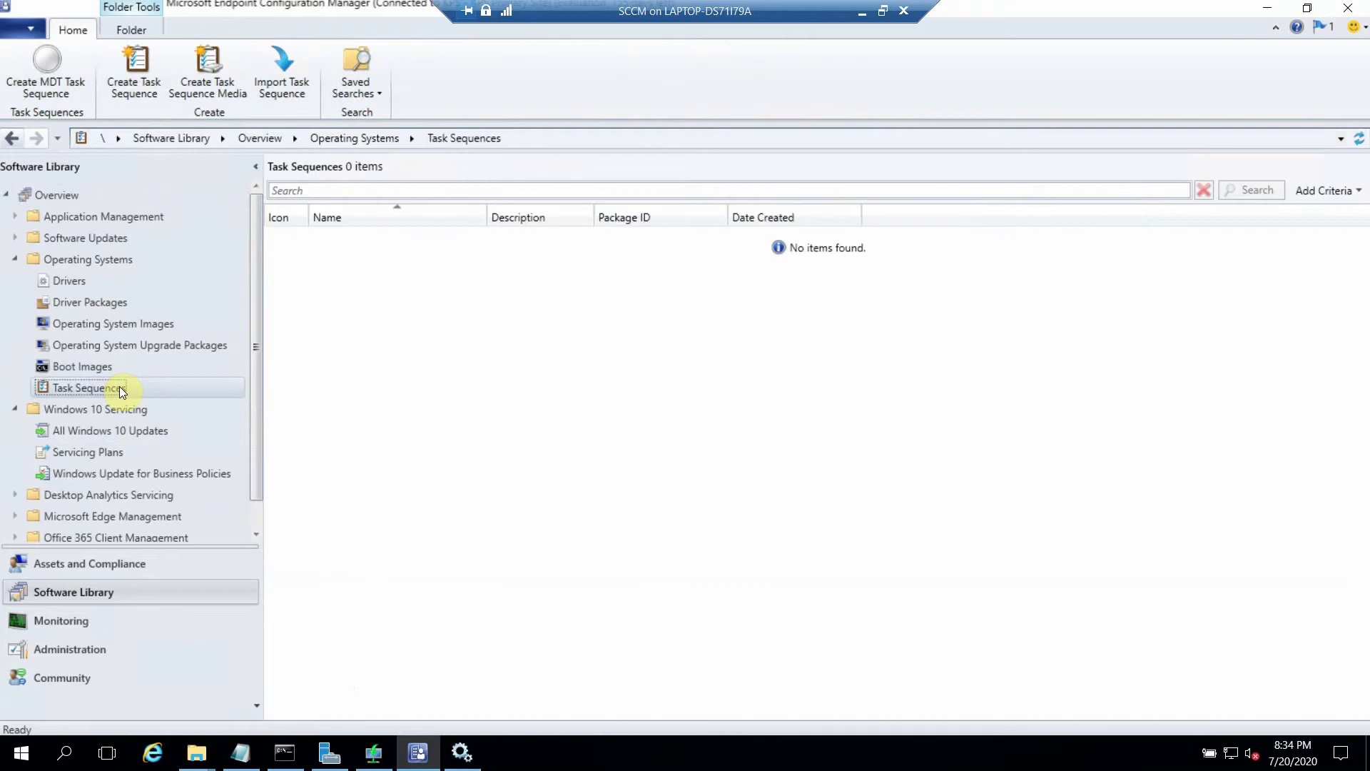
right_click(118, 387)
- Create an existing-image-package task sequence 'Windows 10 Pro 1903' using Custom Boot Image x64
left_click(161, 398)
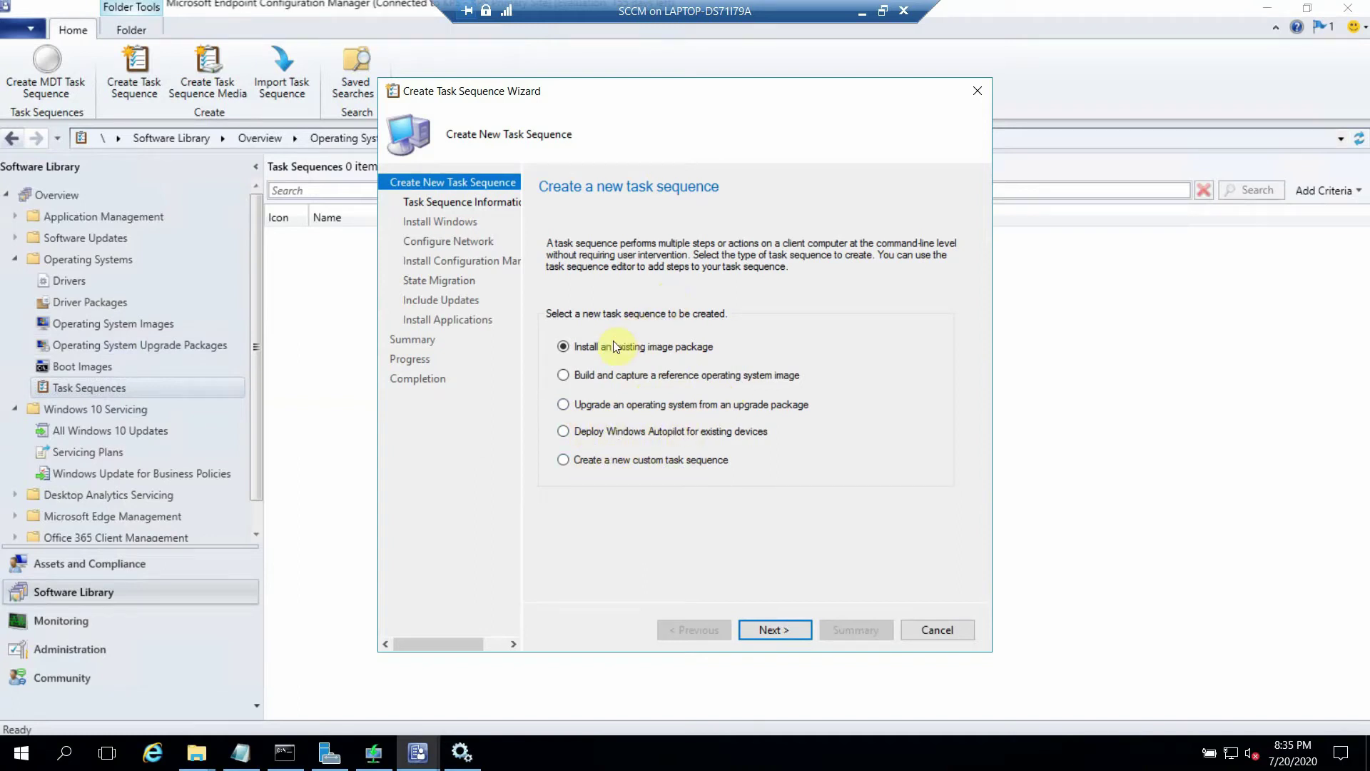
left_click(794, 628)
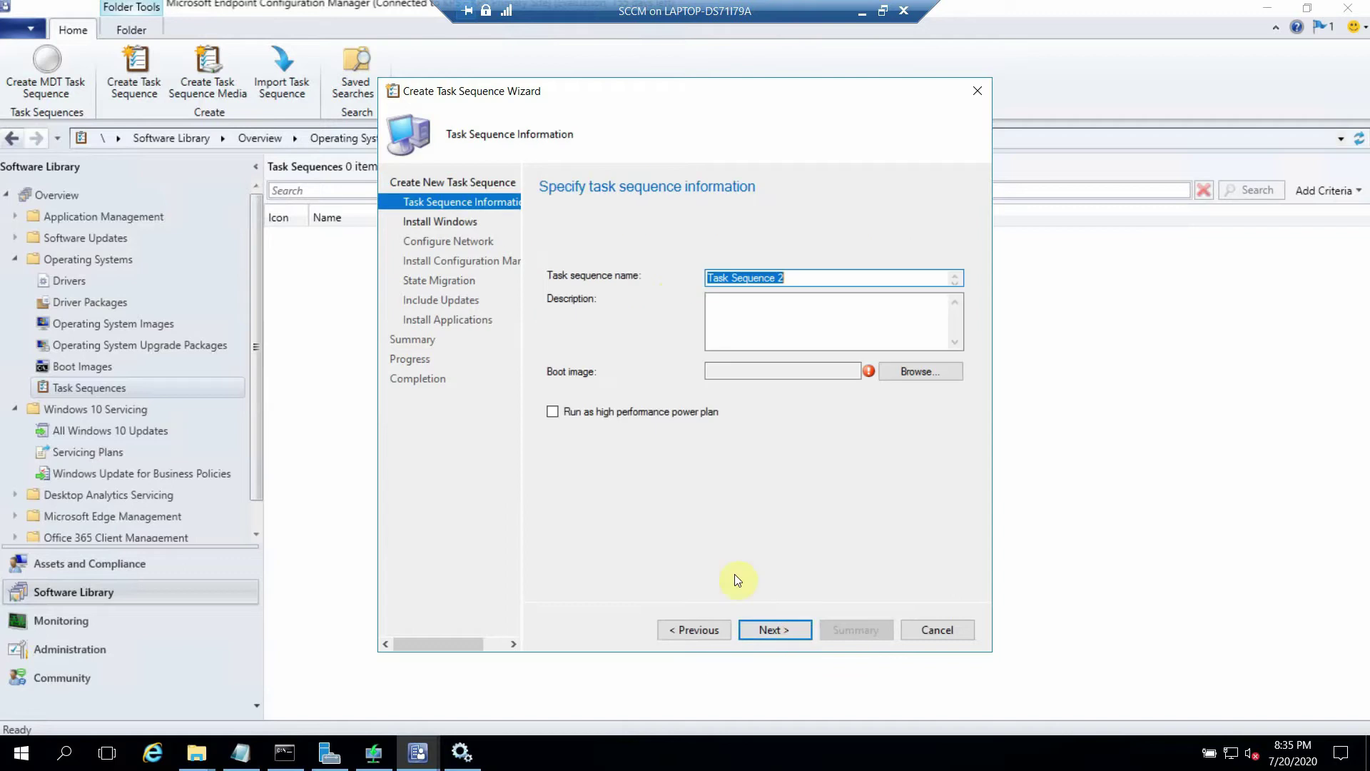
type("Wi")
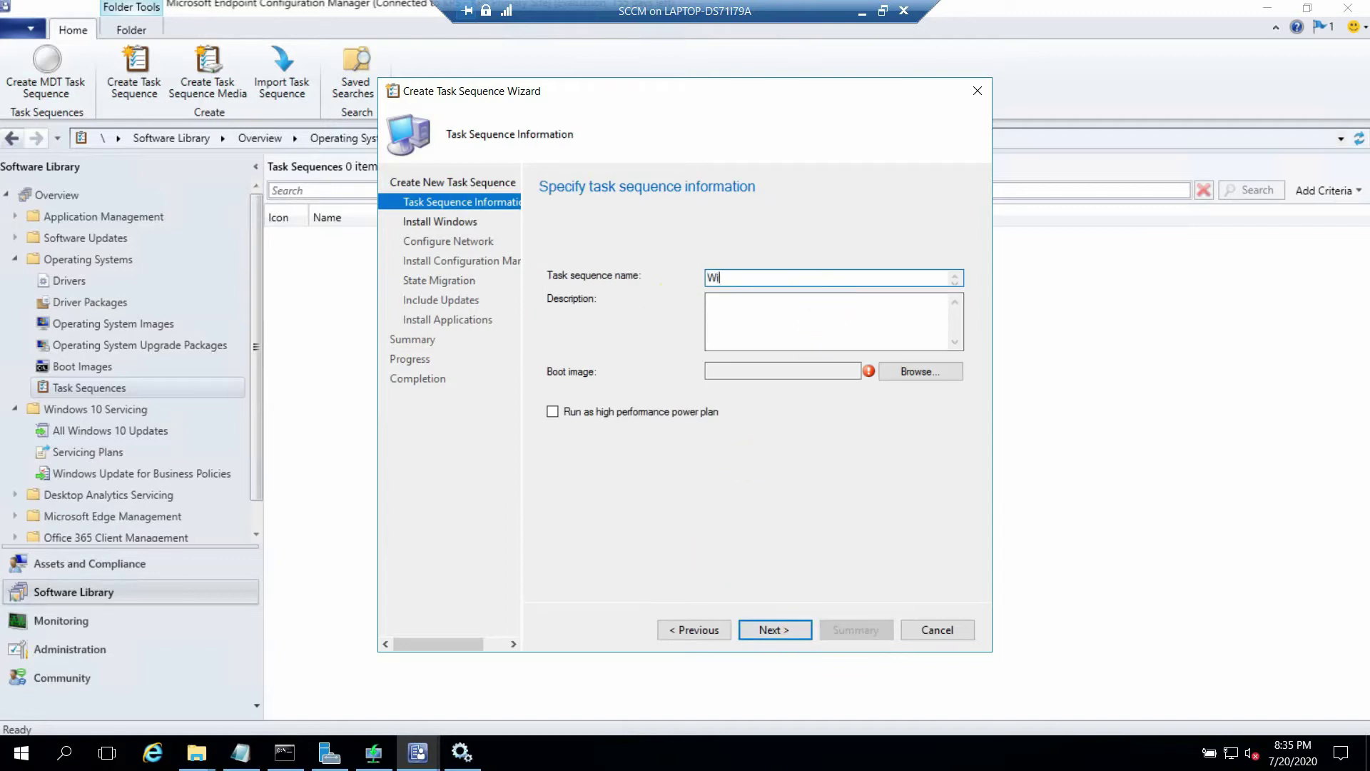
type("ndows 10 Pr")
type("o 190")
type("9")
left_click(919, 370)
double_click(678, 263)
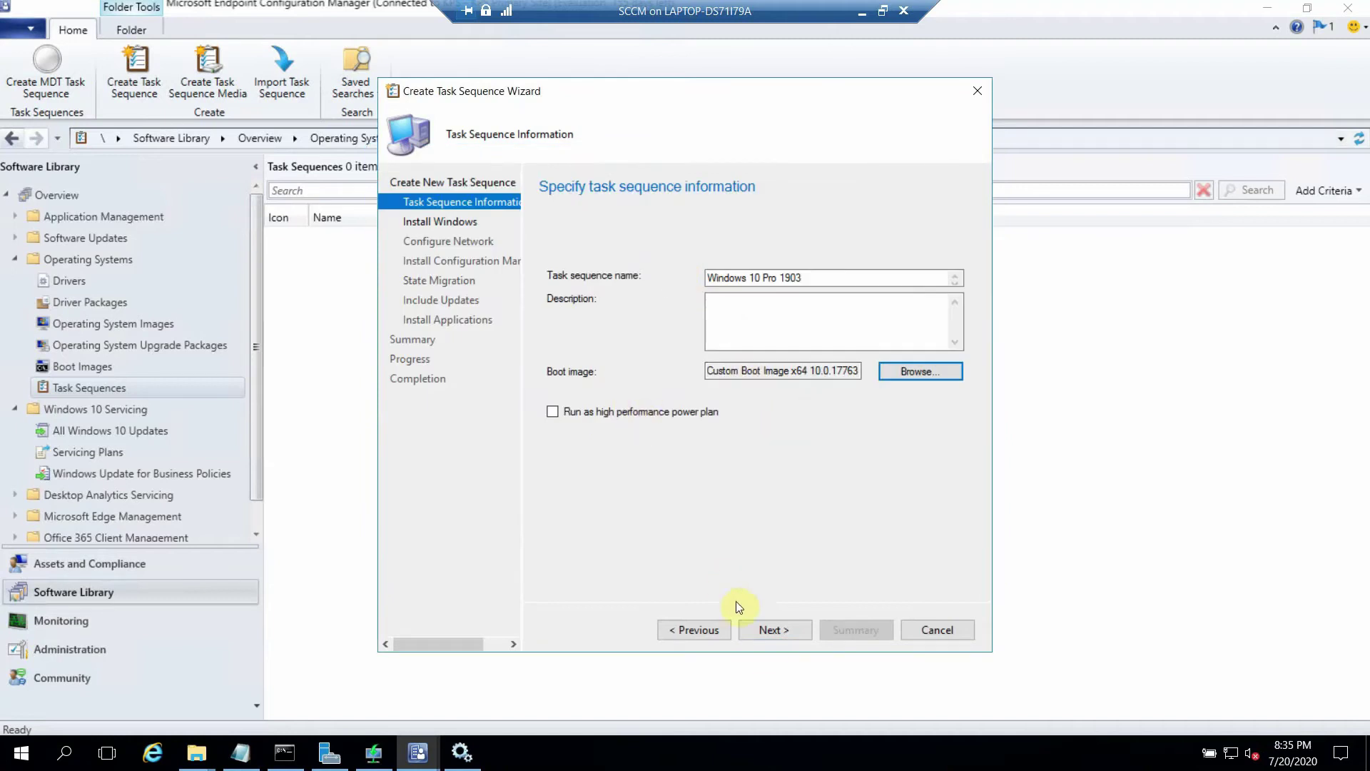
left_click(788, 634)
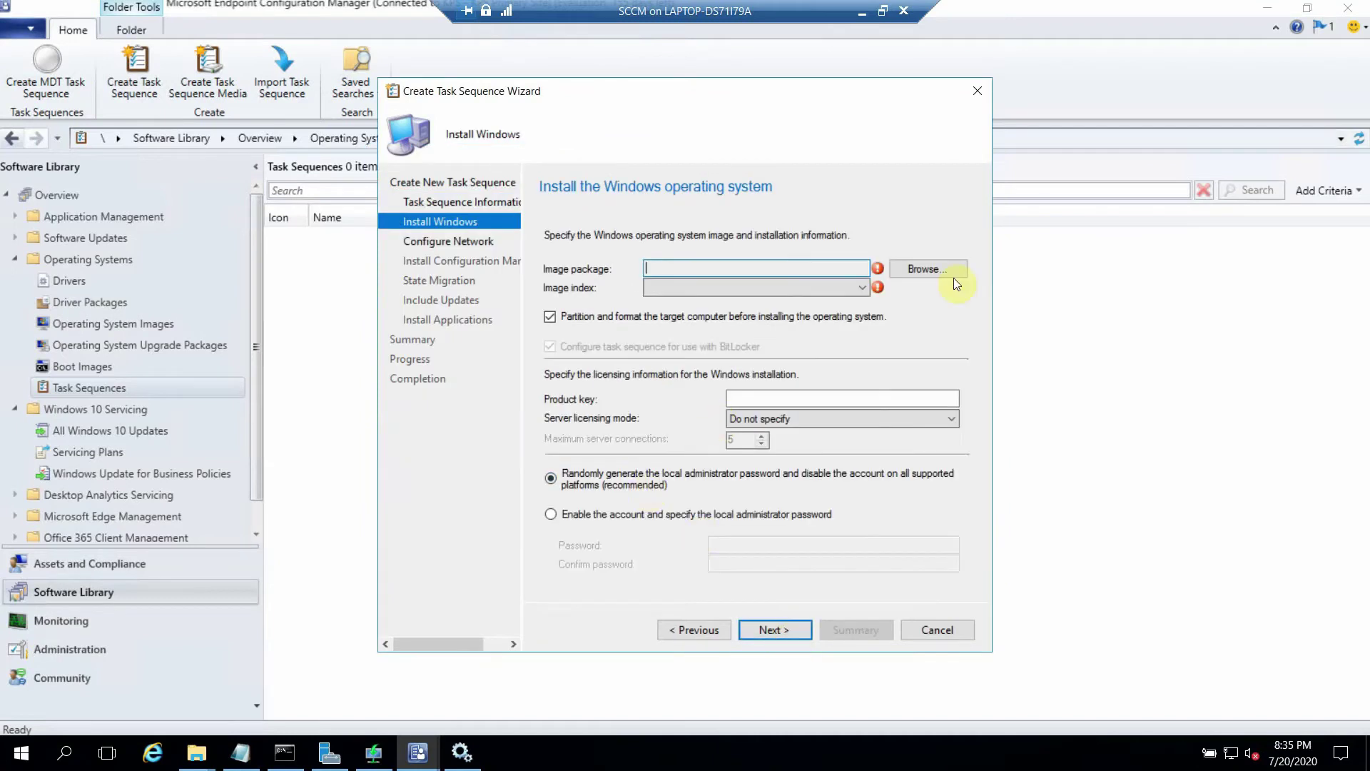
- Select the Windows-10-Pro.wim image package and turn off BitLocker configuration
left_click(926, 268)
double_click(646, 237)
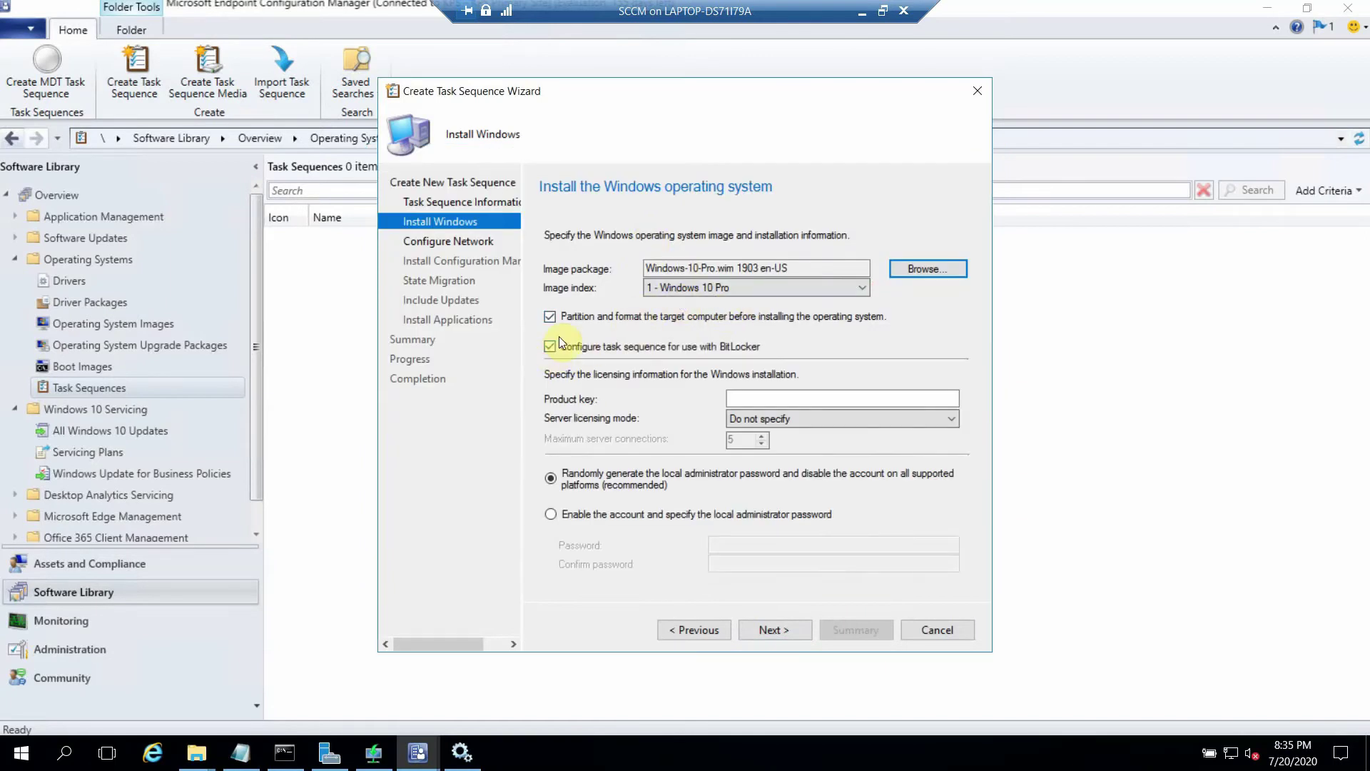
left_click(550, 347)
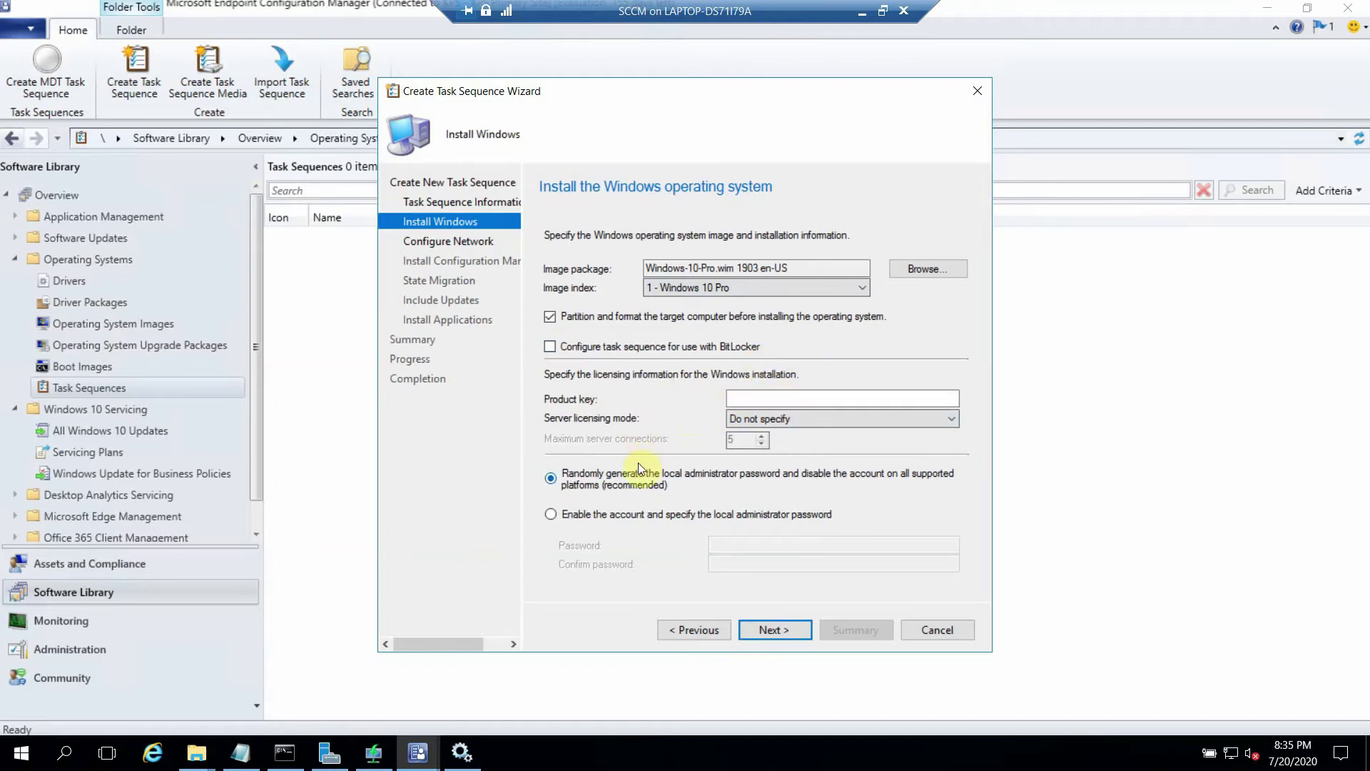
- Enable the local administrator account, entering and confirming its password
left_click(551, 514)
left_click(734, 545)
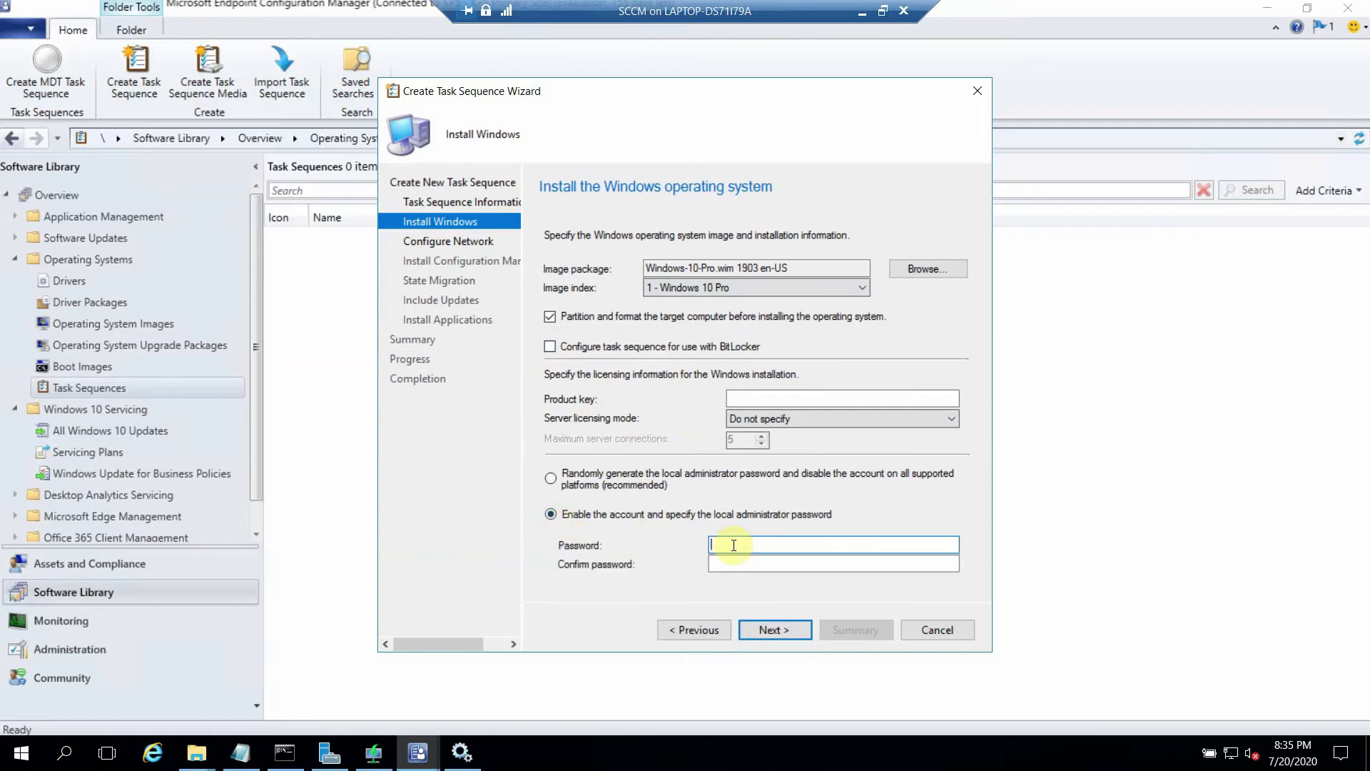
type("•••••••••")
key("Tab")
type("•••••••••")
- Switch network settings to join the KPSTechnicalLabs.local domain
left_click(775, 630)
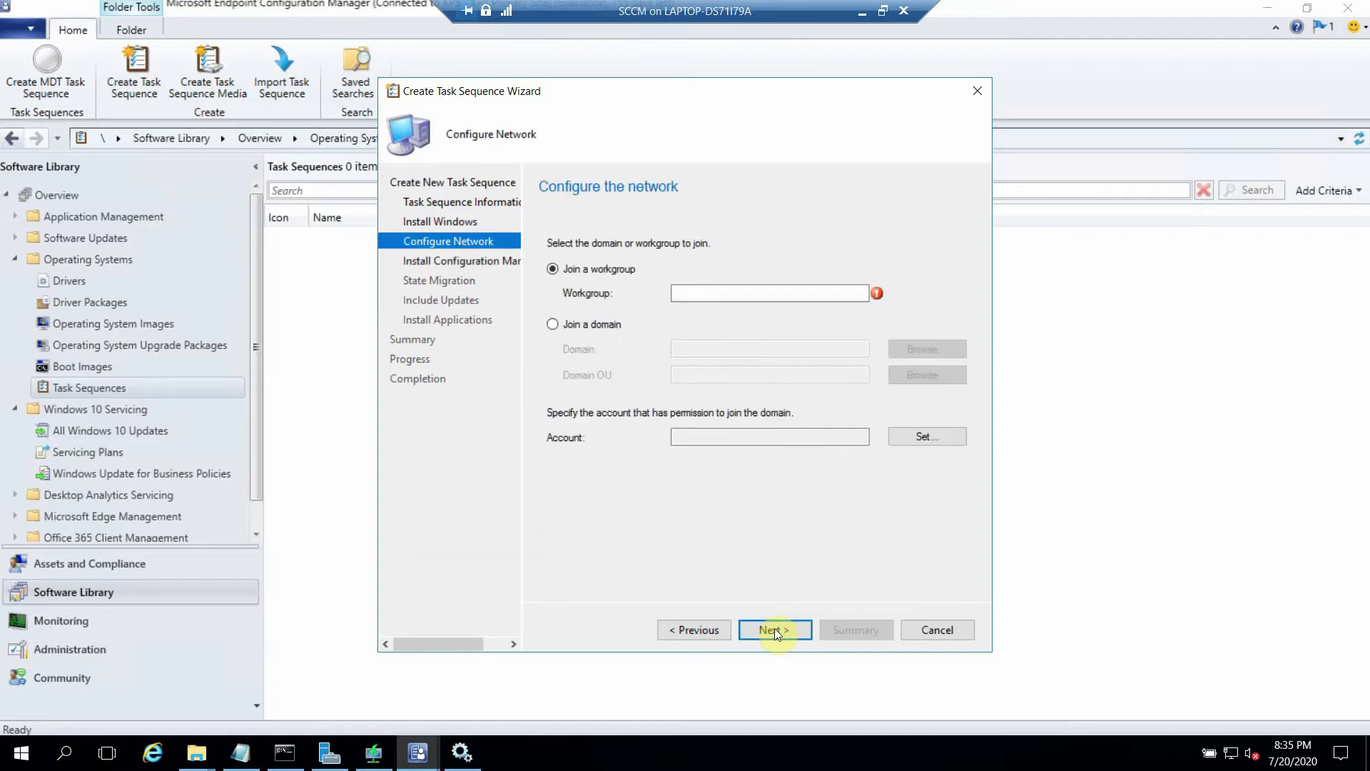
left_click(691, 293)
left_click(553, 324)
left_click(919, 357)
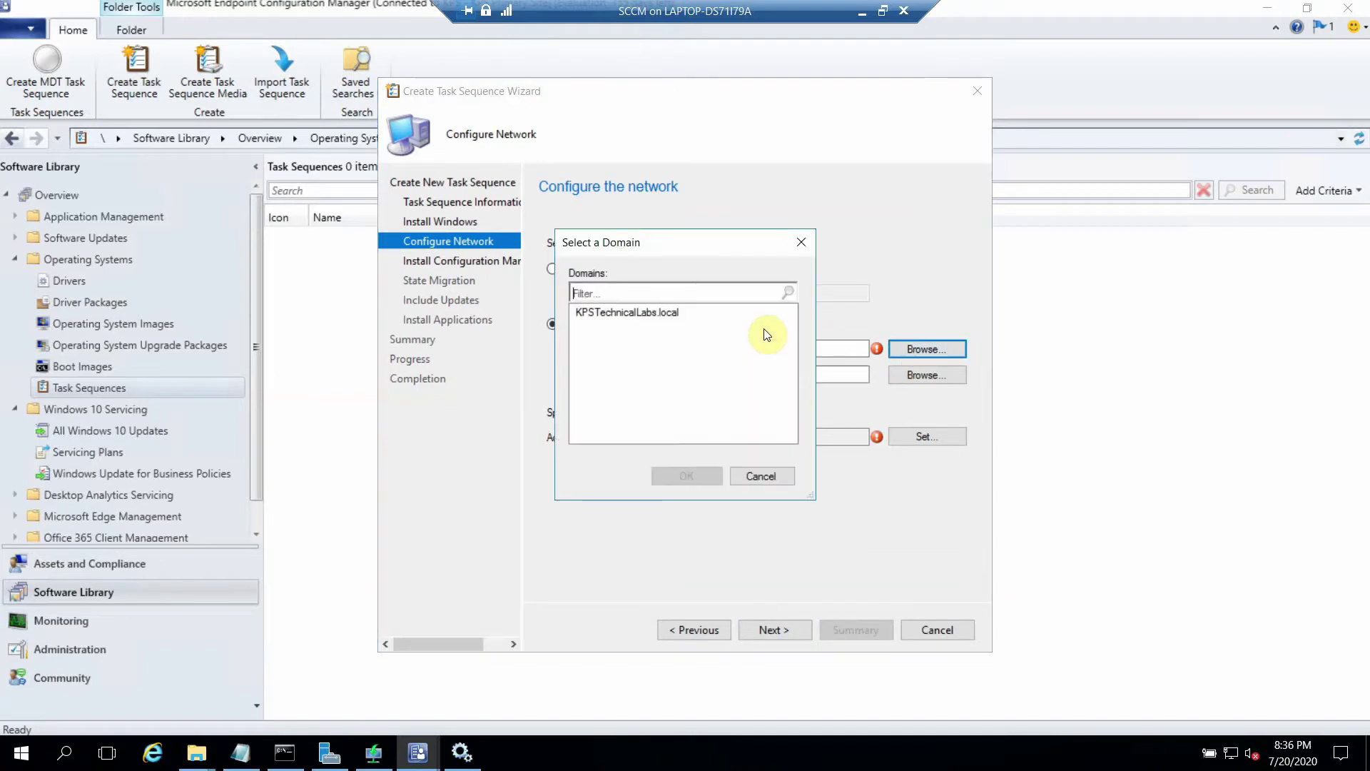
double_click(649, 311)
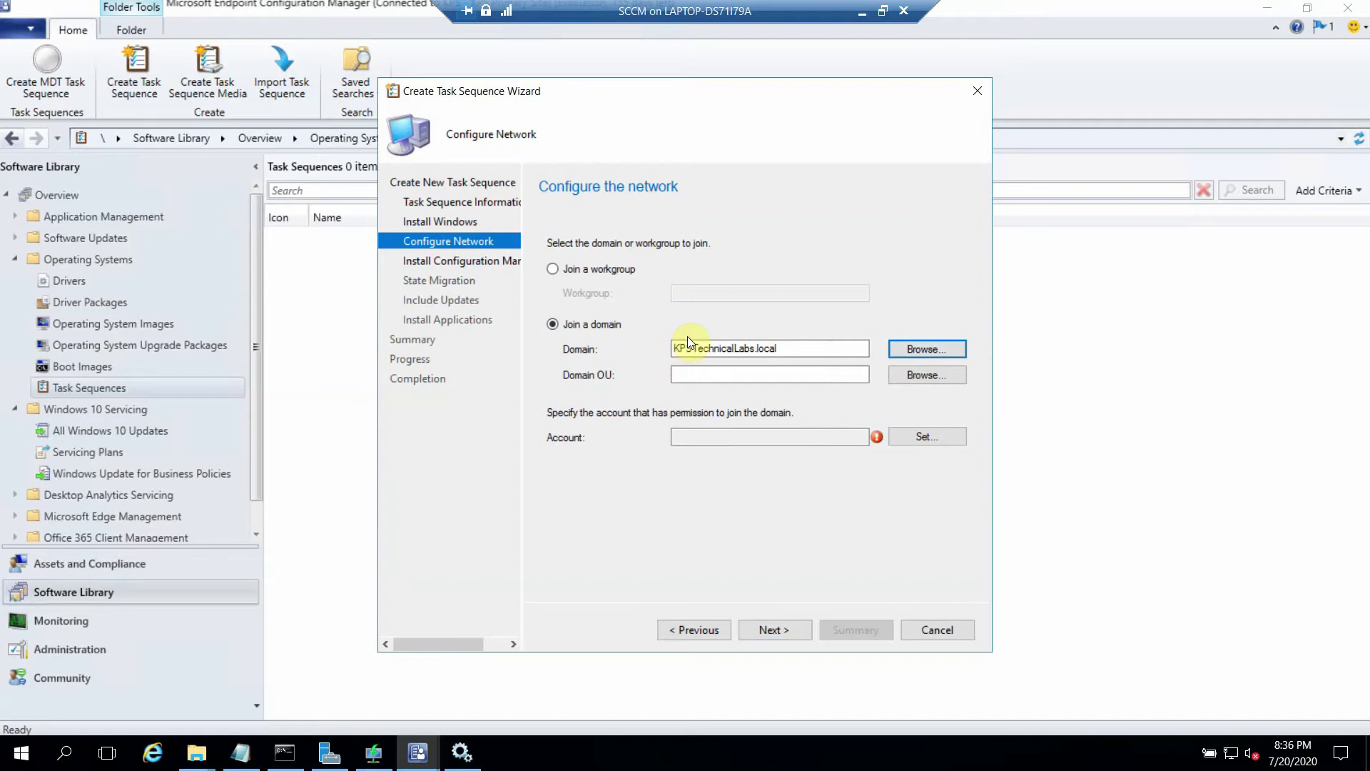
- Set the domain OU to Lab Computers and start choosing the domain-join account
left_click(922, 370)
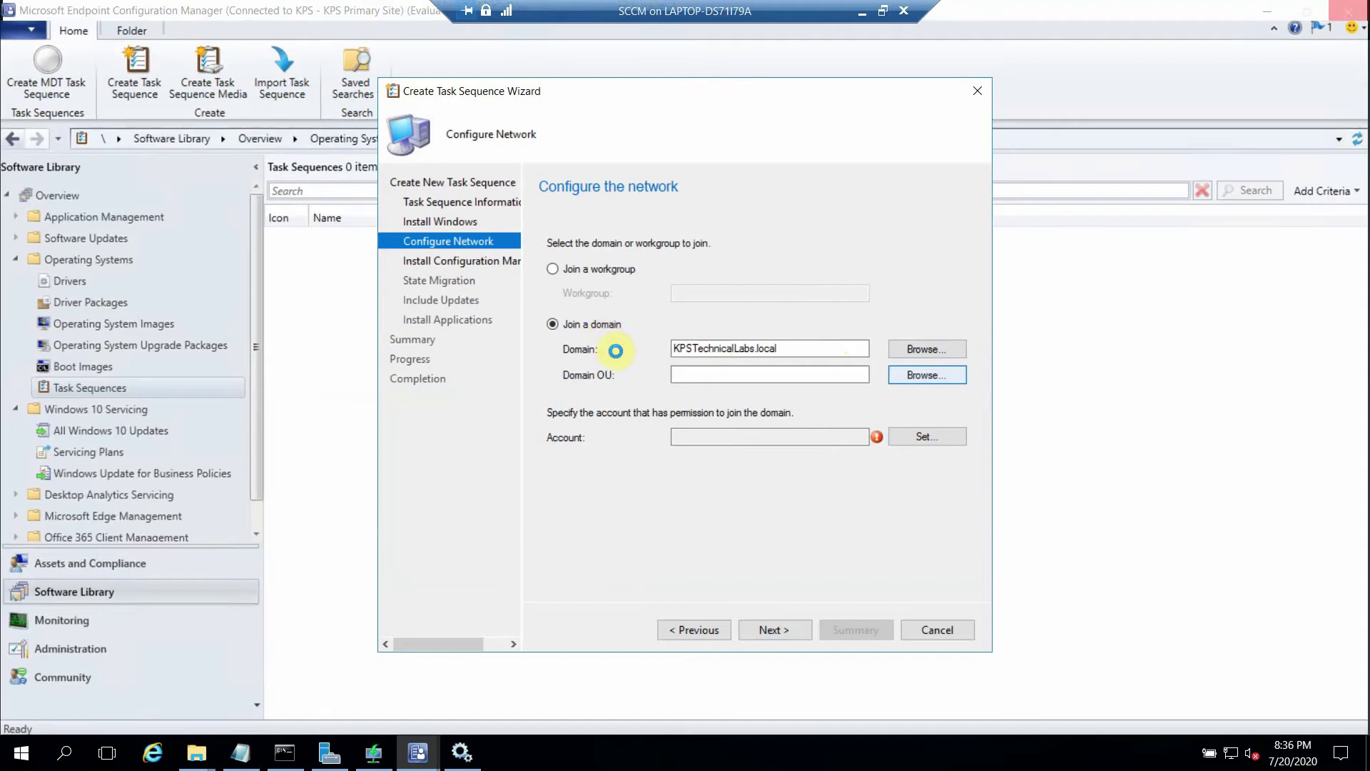
left_click(536, 288)
left_click(607, 405)
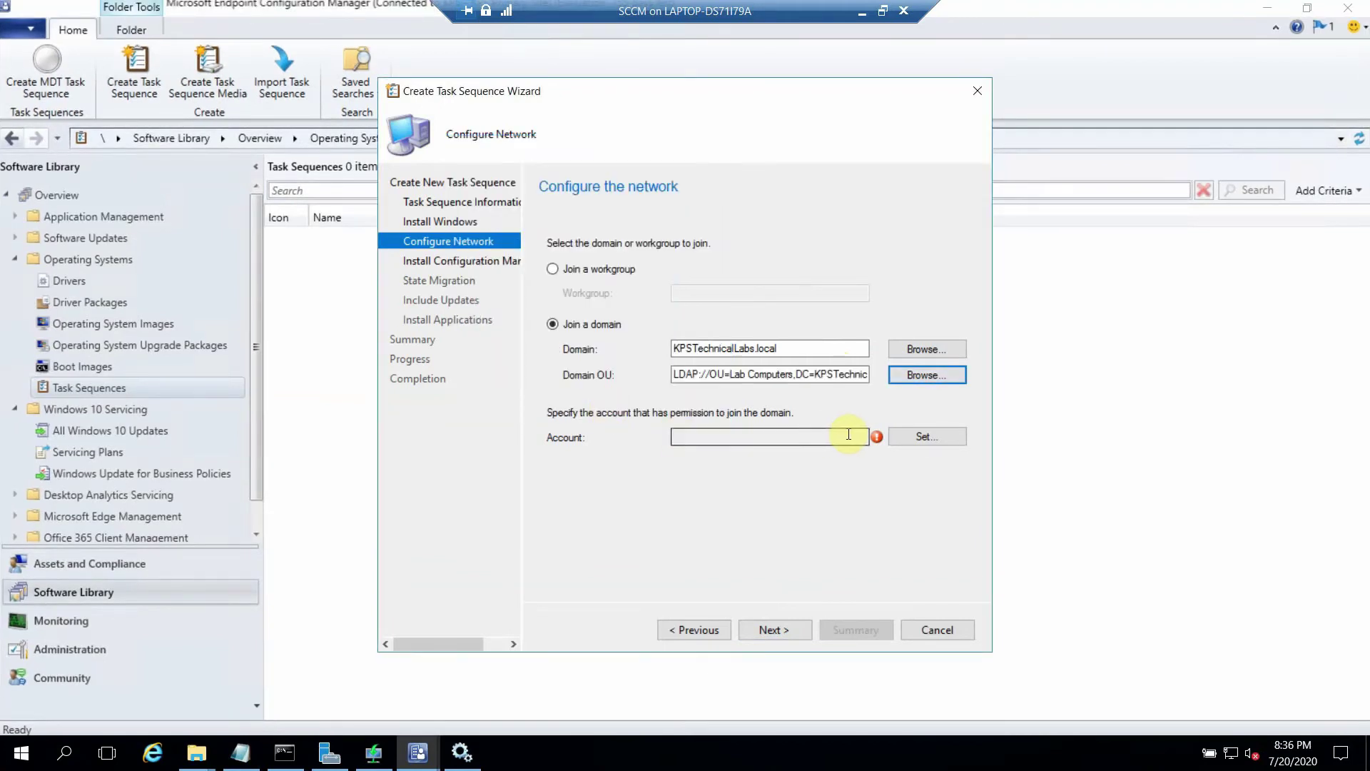
left_click(922, 437)
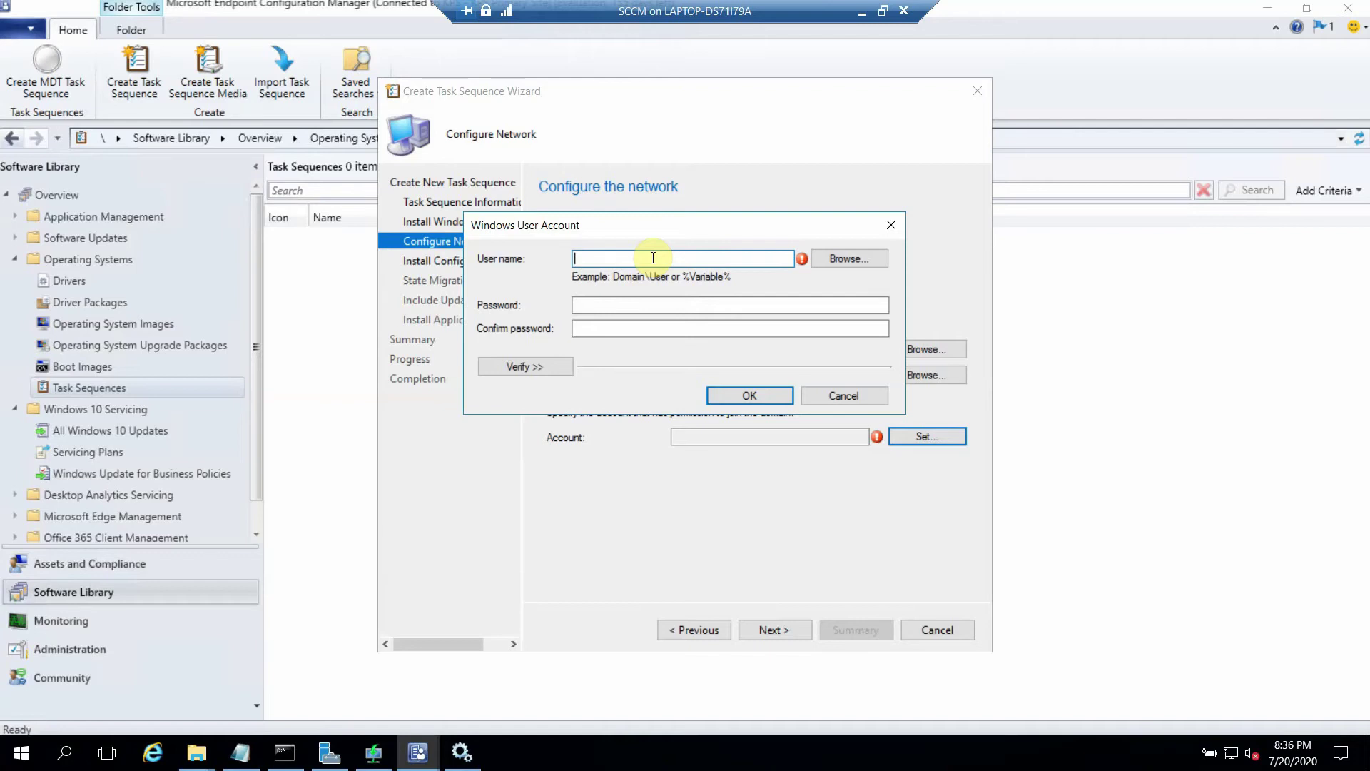
left_click(853, 257)
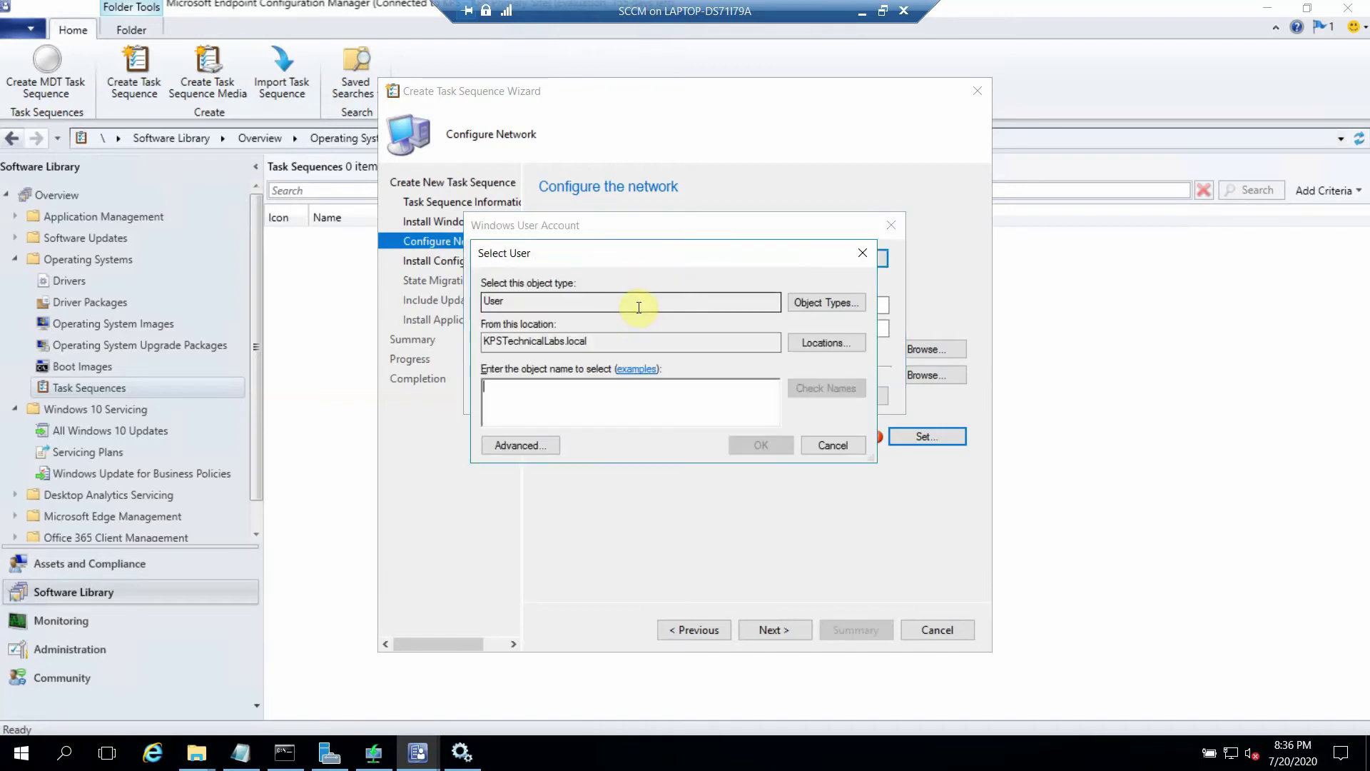
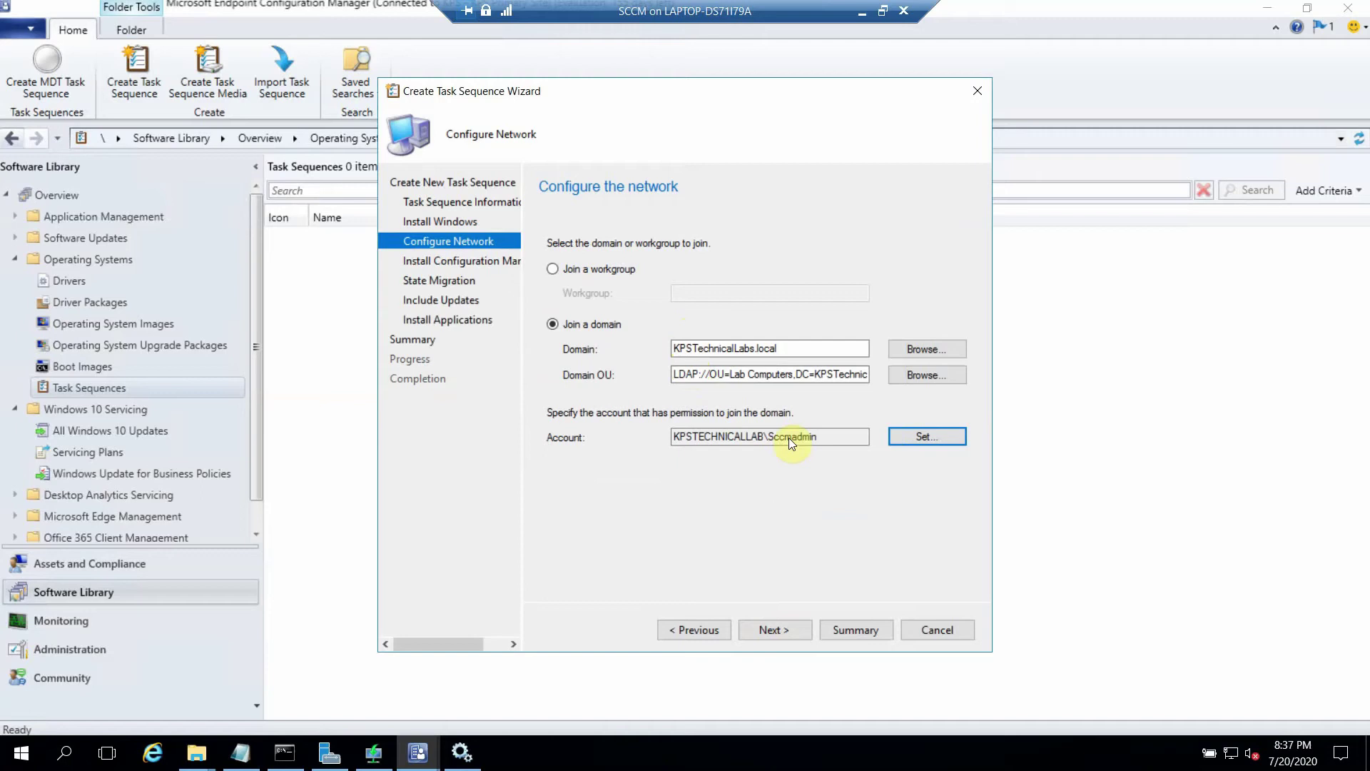
- Turn off user state capture and skip software updates in the task sequence wizard
key("Return")
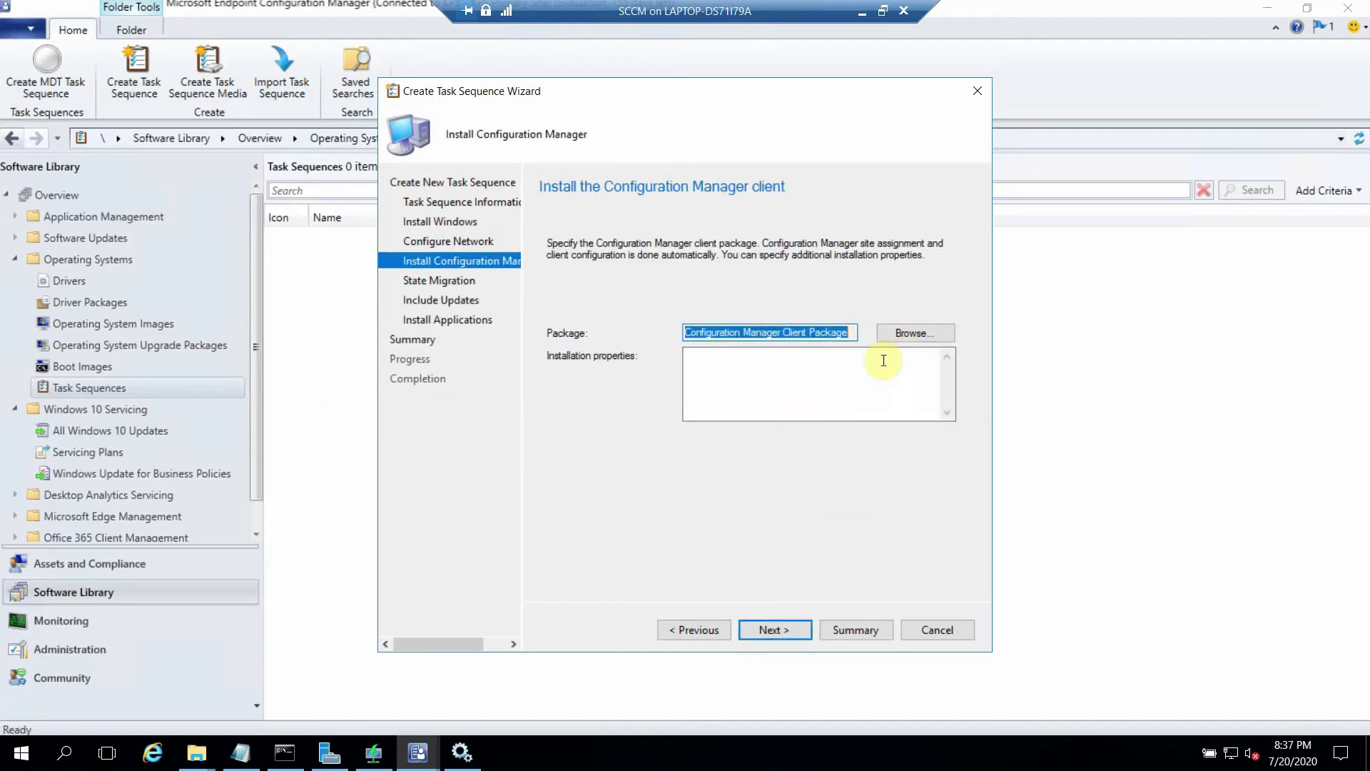
left_click(769, 630)
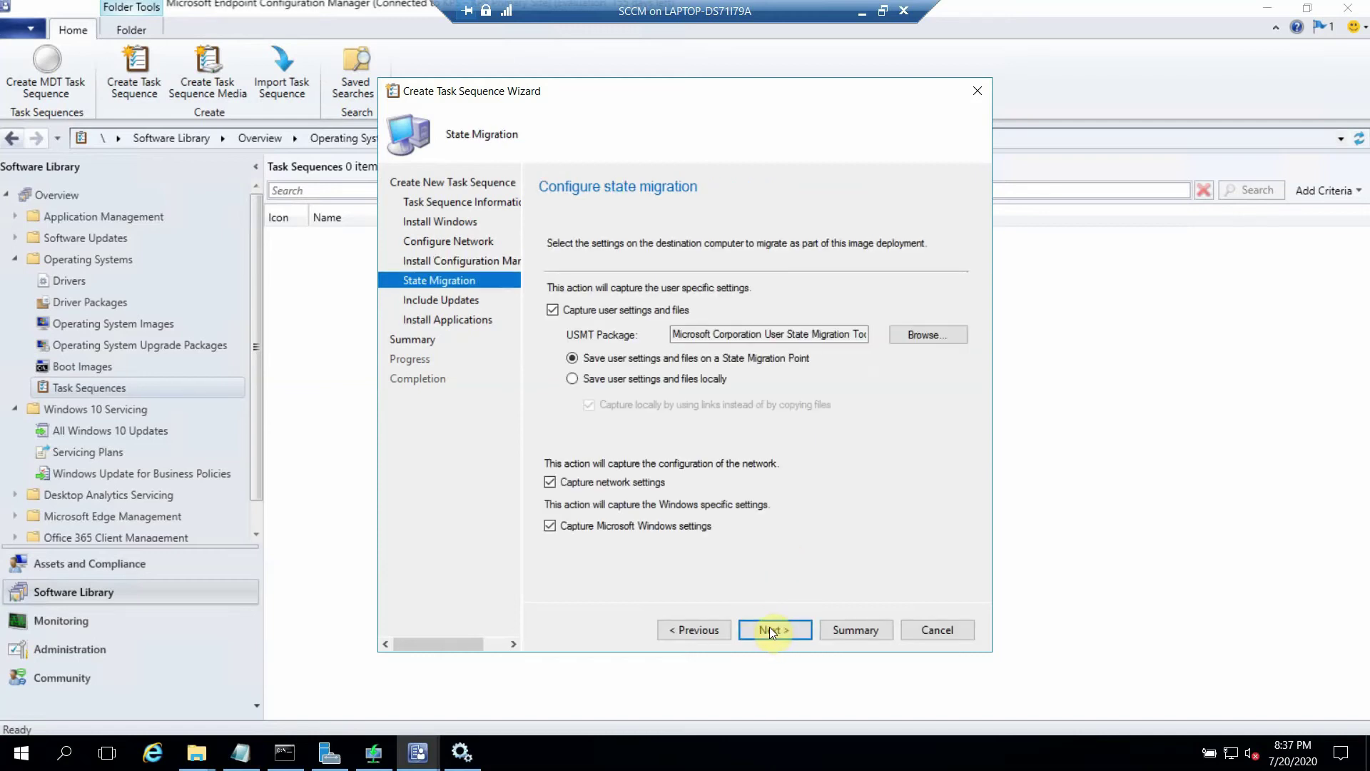
left_click(553, 310)
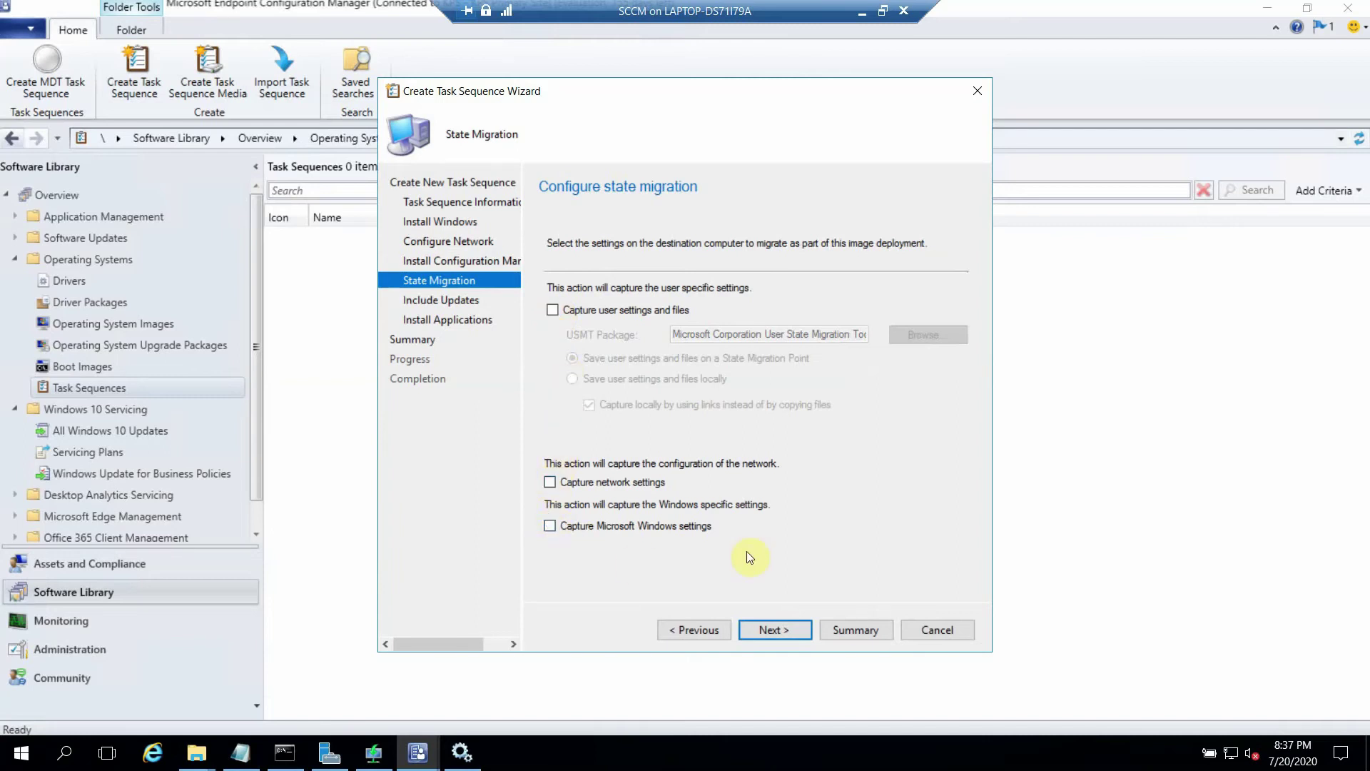
left_click(775, 631)
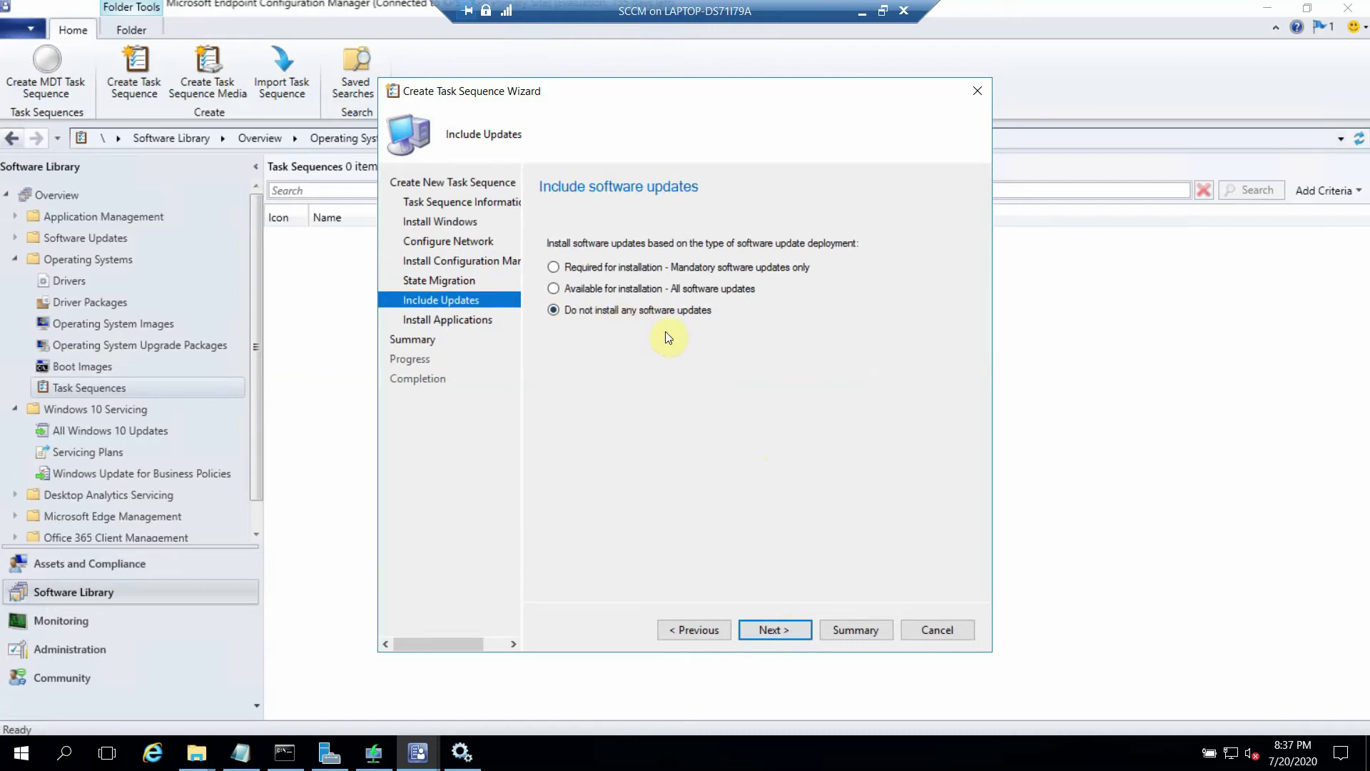
left_click(782, 628)
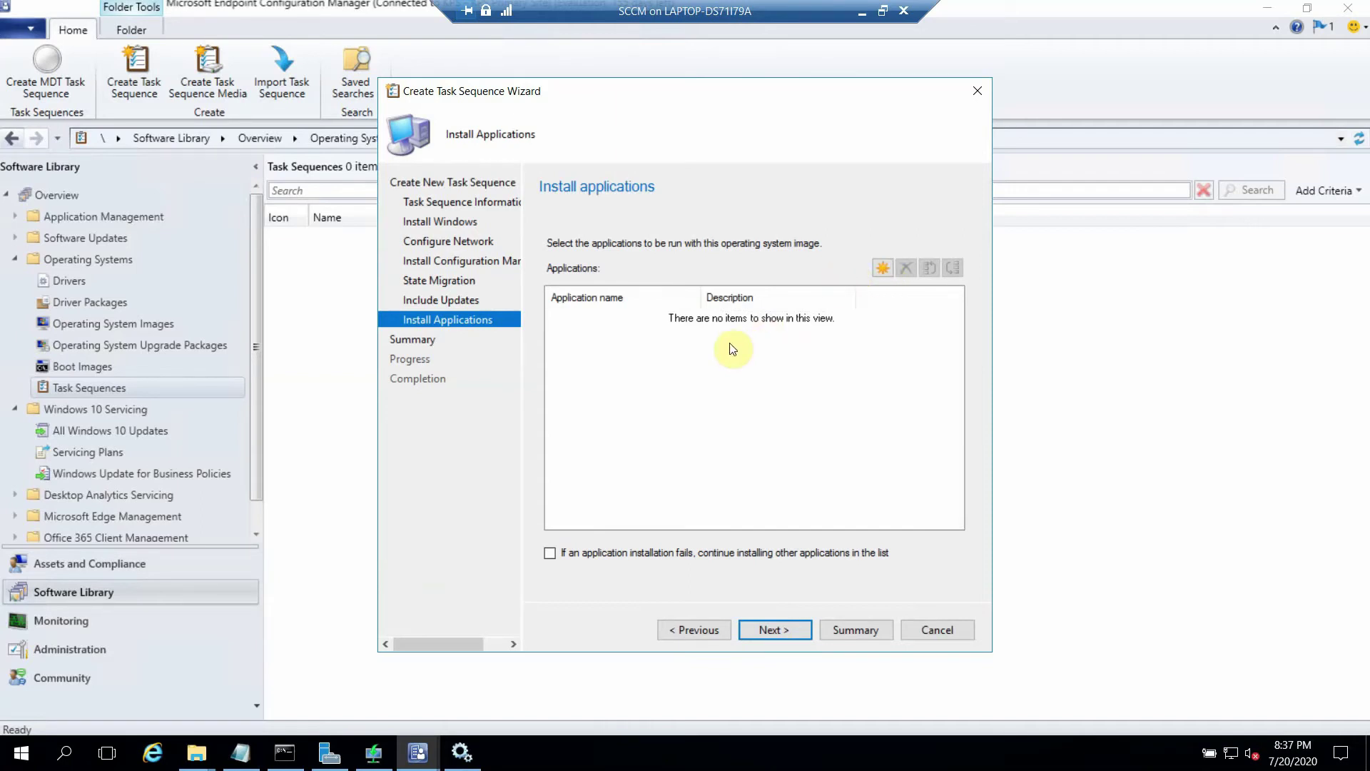
- Finish creating the task sequence with no applications, then minimize the remote session to show the slides
left_click(790, 630)
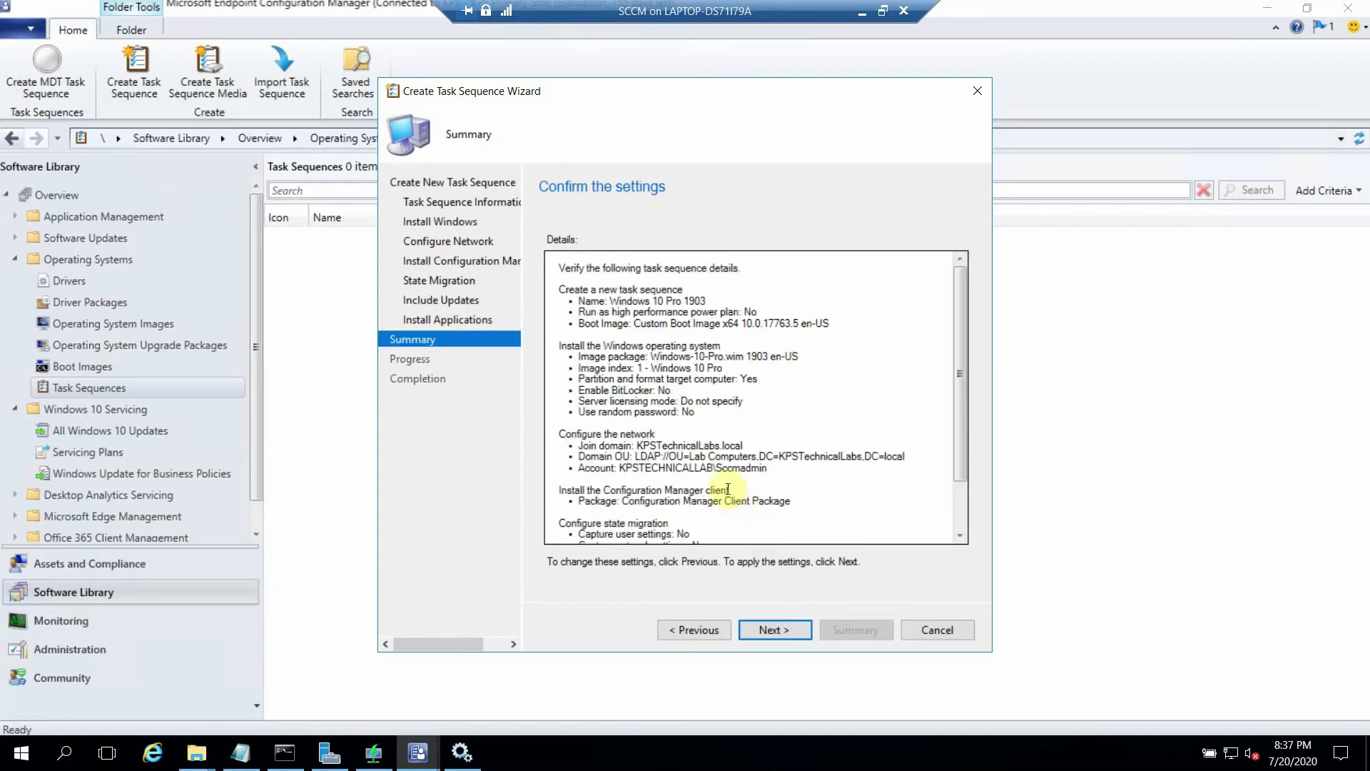
left_click_drag(953, 373, 953, 481)
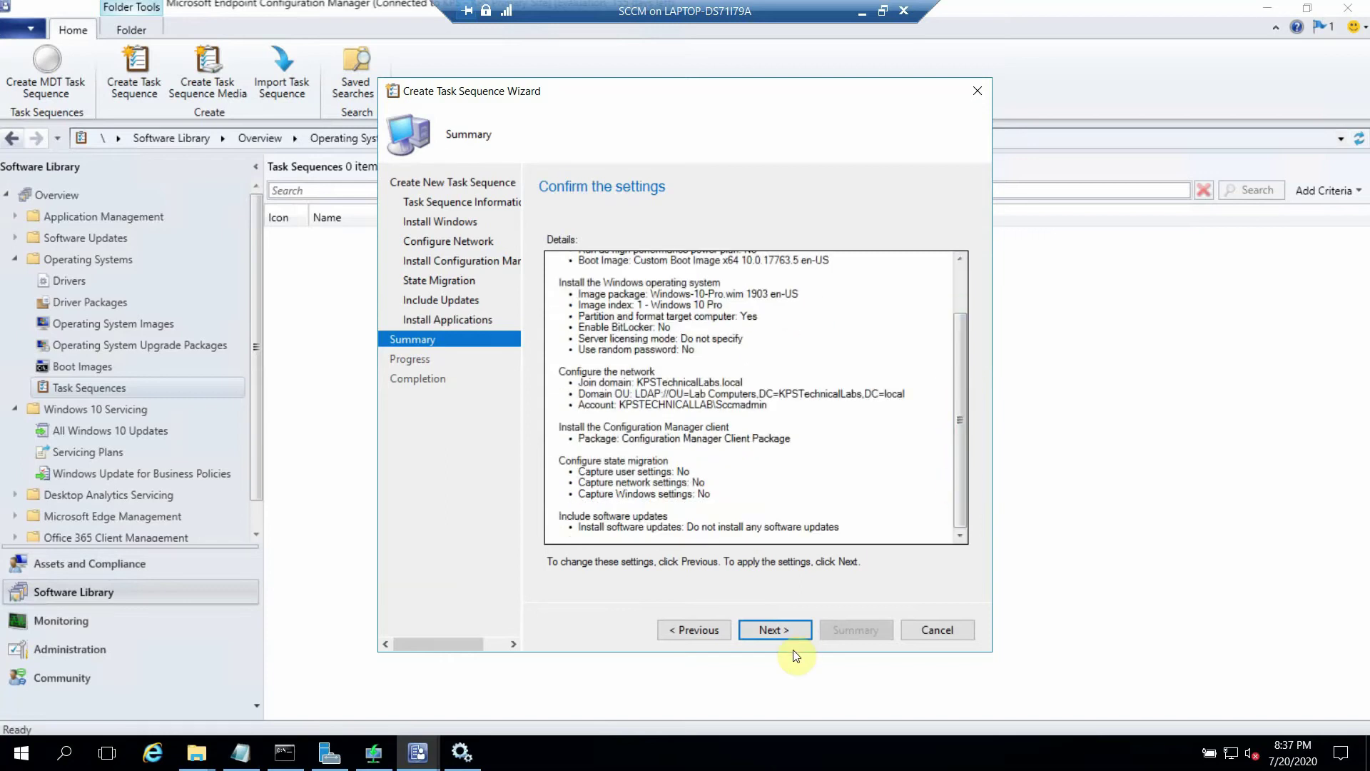
left_click(775, 629)
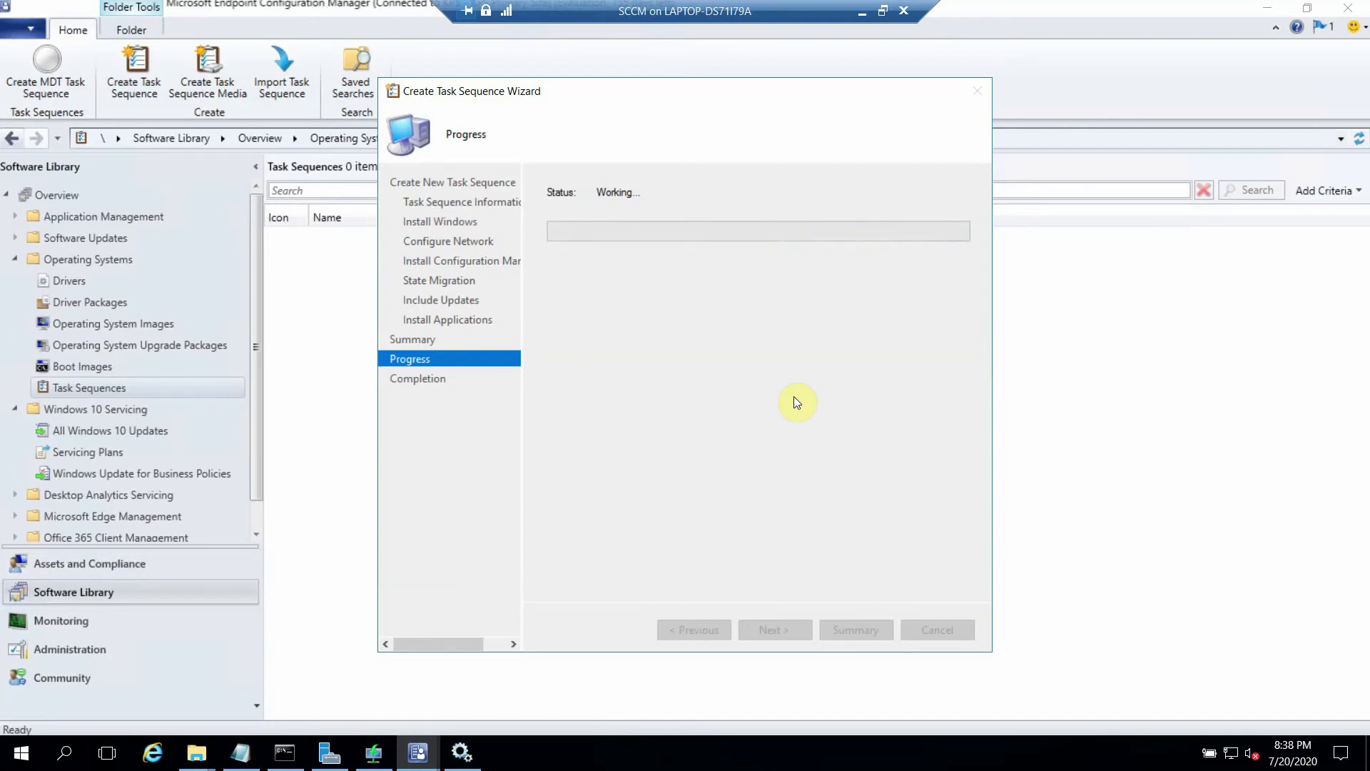
left_click(862, 12)
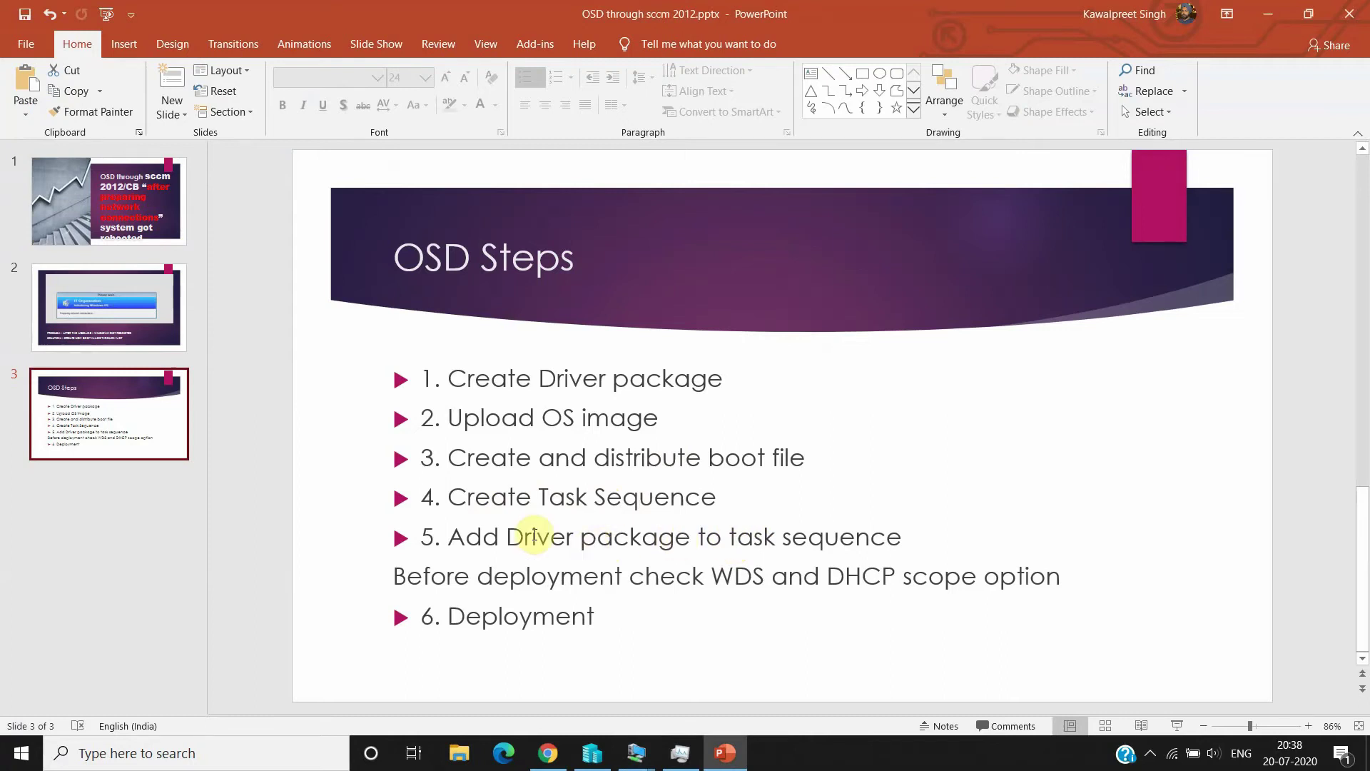
- Point out step 4, Create Task Sequence, on the OSD Steps slide and return to the SCCM session
left_click(647, 504)
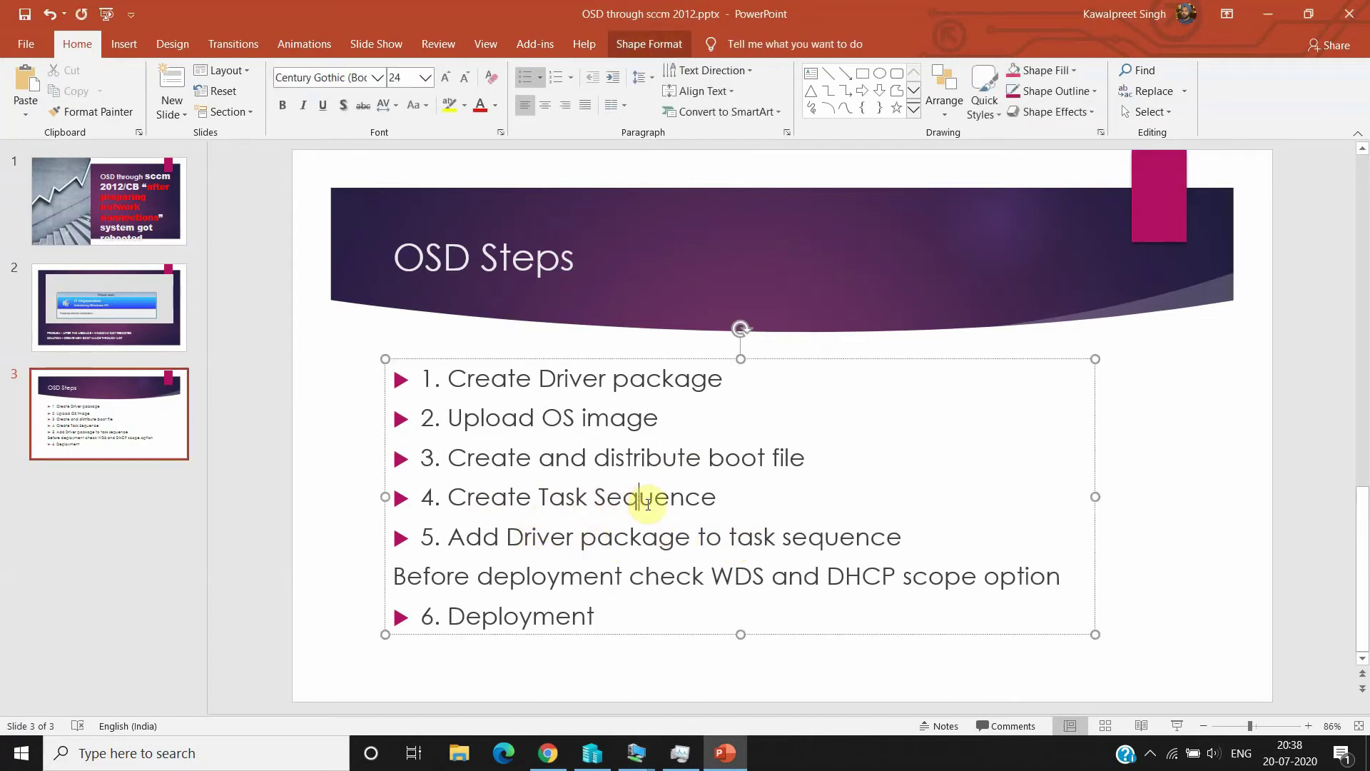
left_click(714, 497)
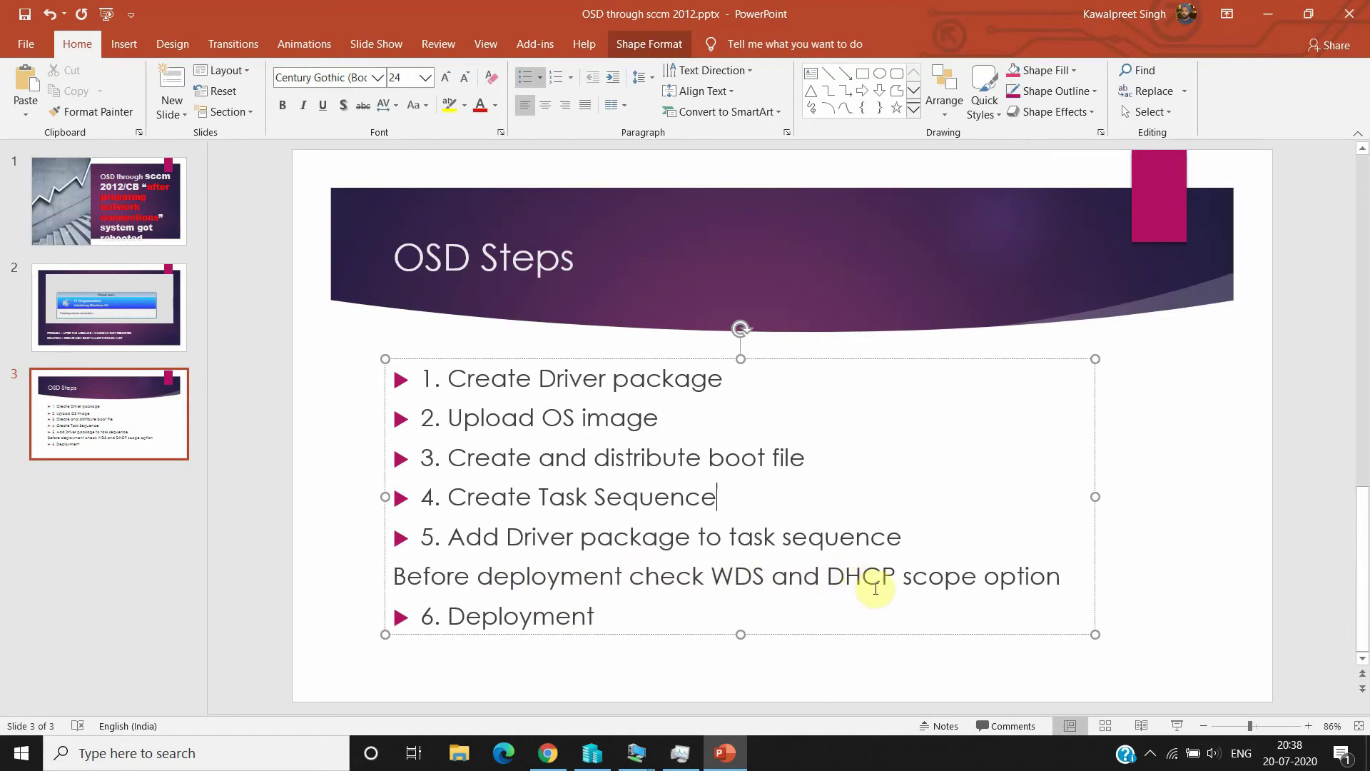
mouse_move(640, 756)
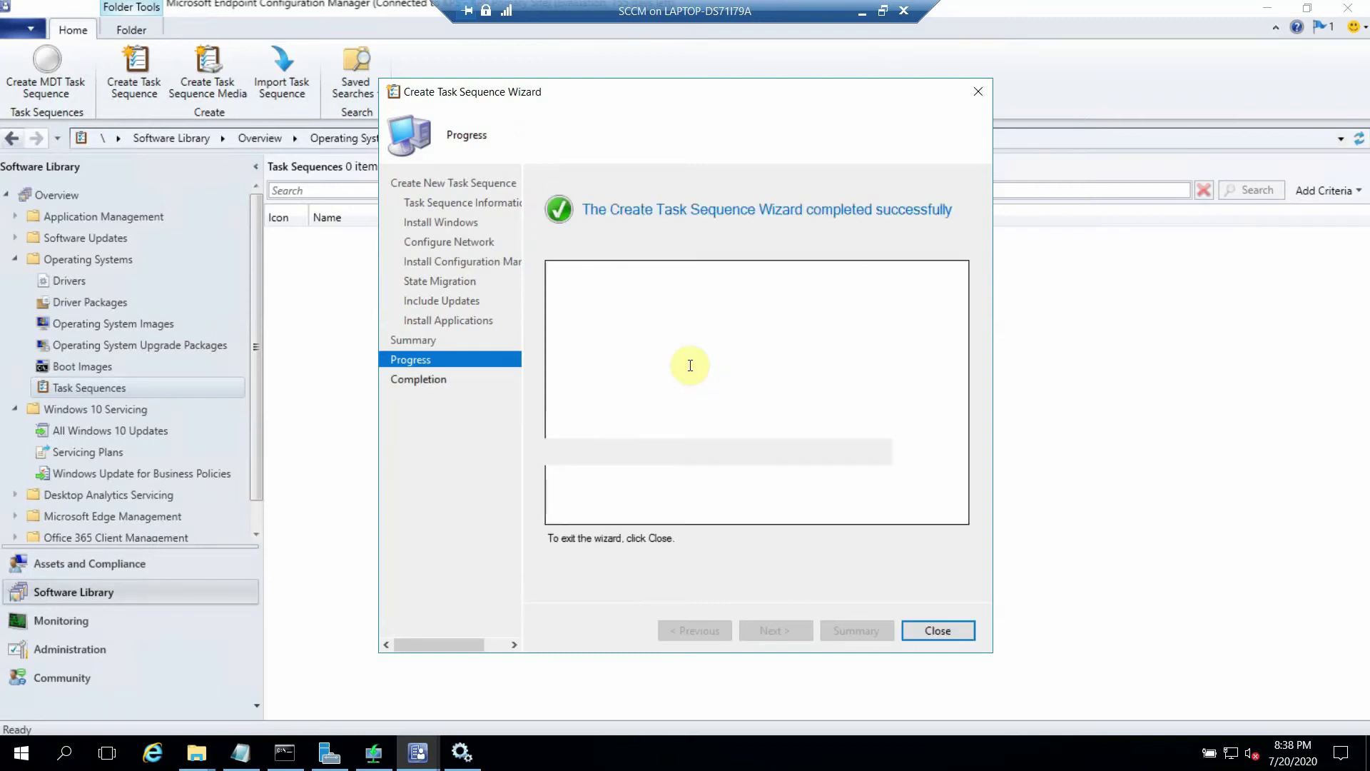
- Edit the Windows 10 Pro 1903 task sequence and add an Apply Driver Package step after Apply Device Drivers
left_click(938, 631)
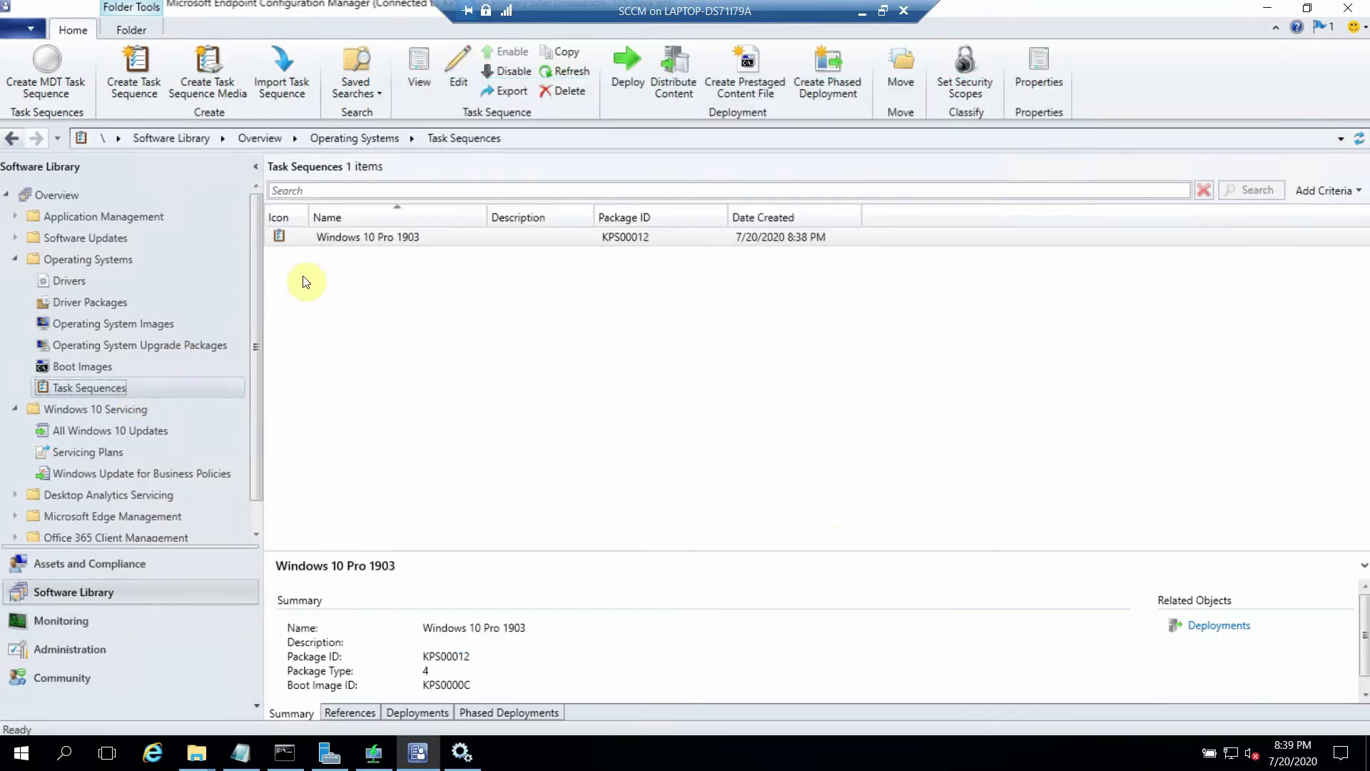
right_click(374, 238)
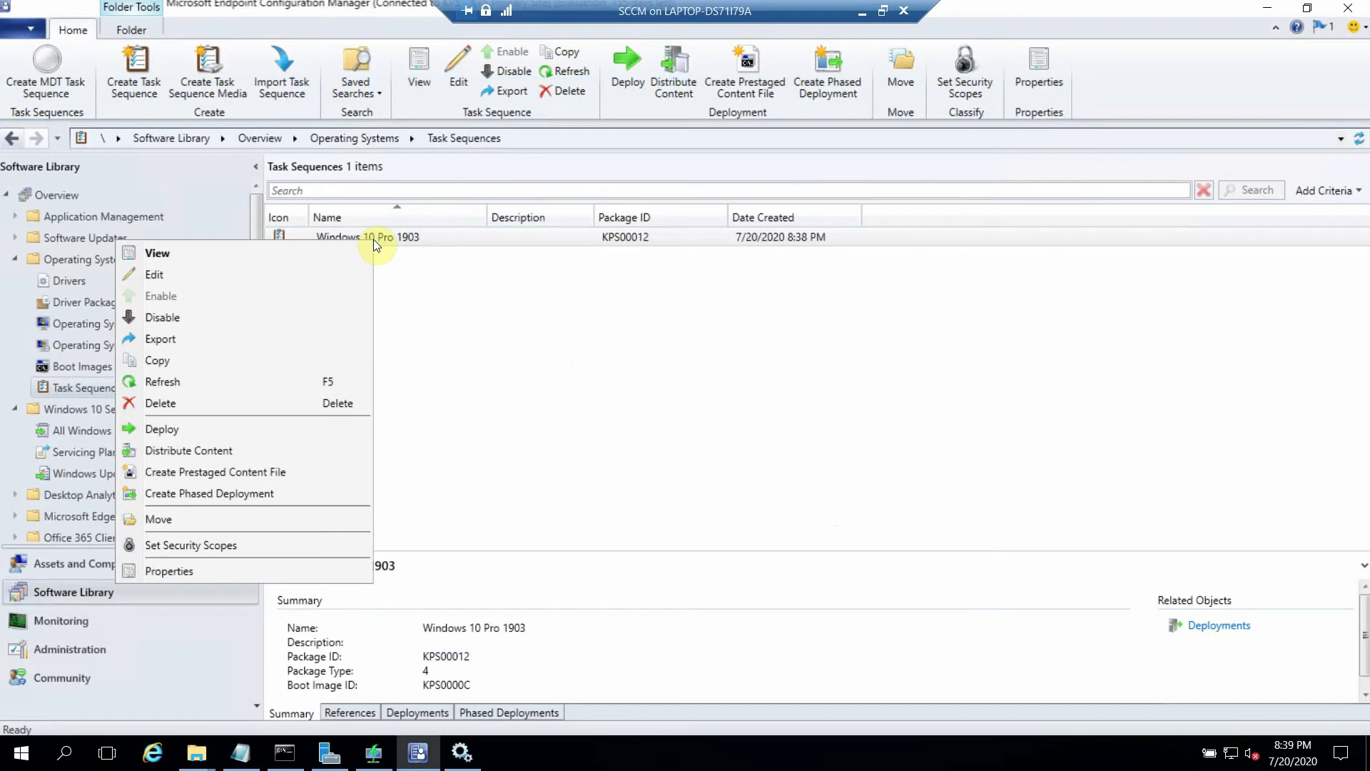
left_click(297, 277)
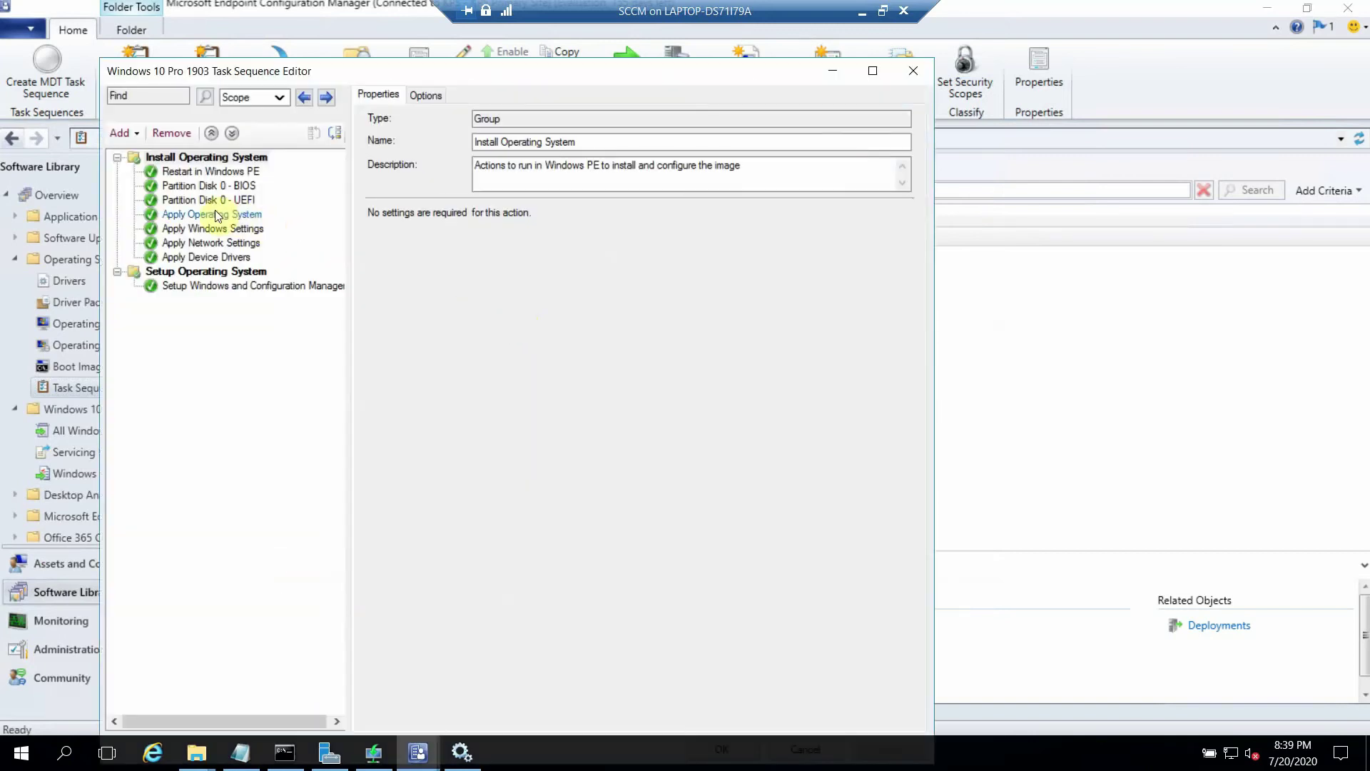
left_click(218, 257)
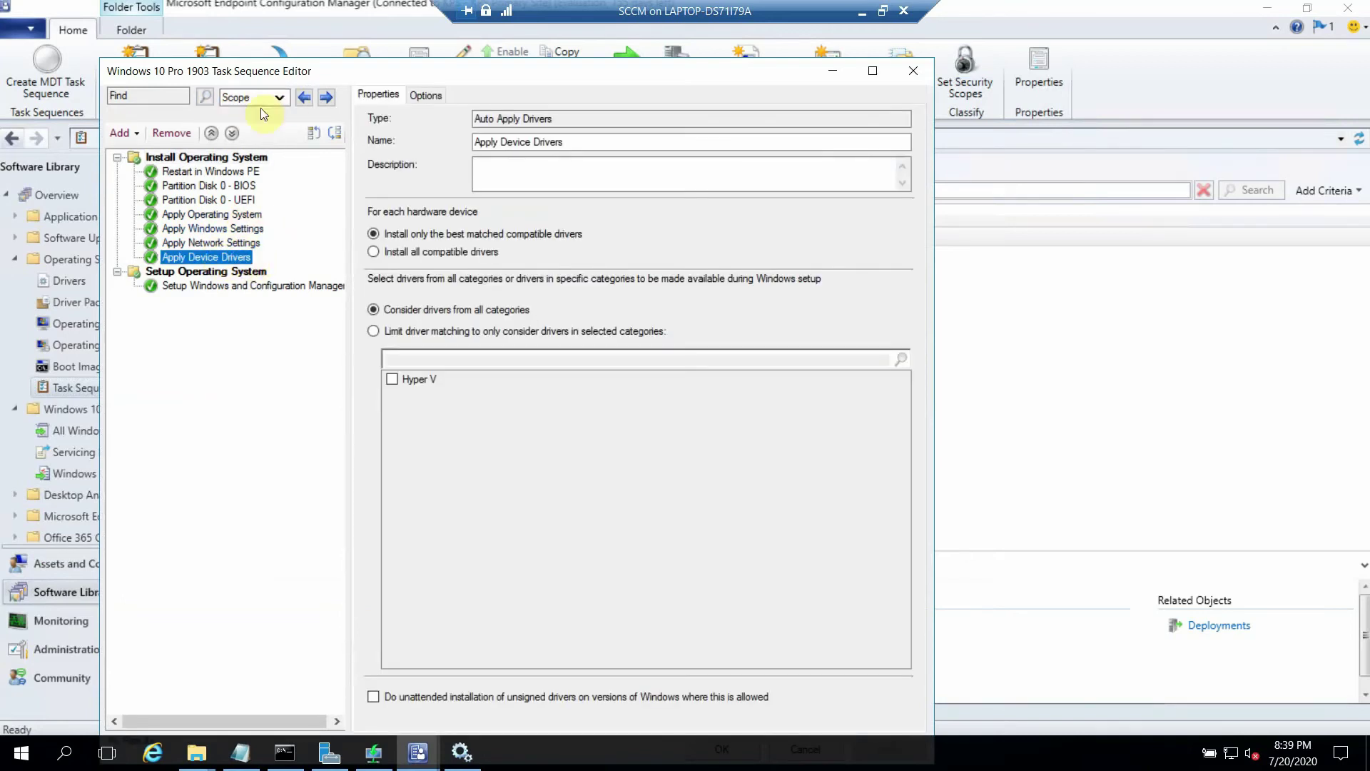
left_click(137, 134)
mouse_move(168, 182)
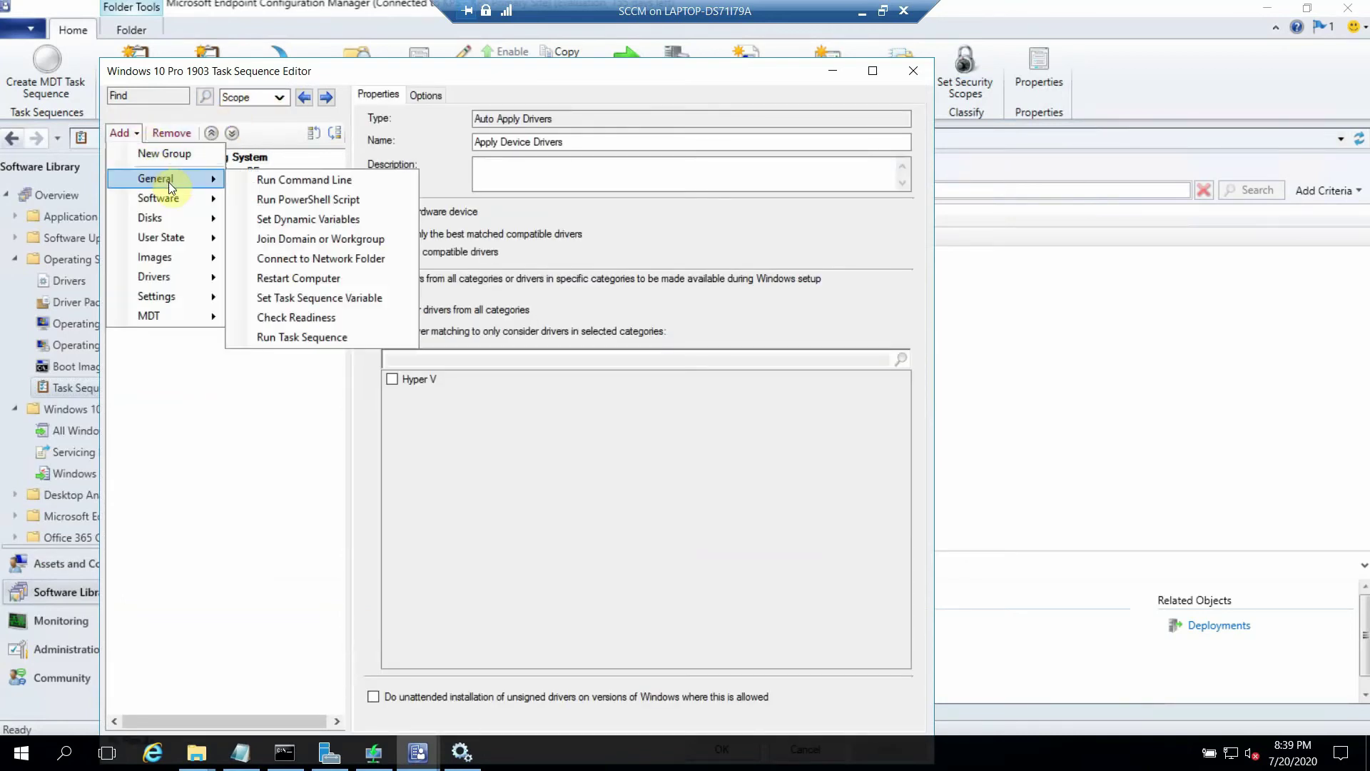
mouse_move(184, 276)
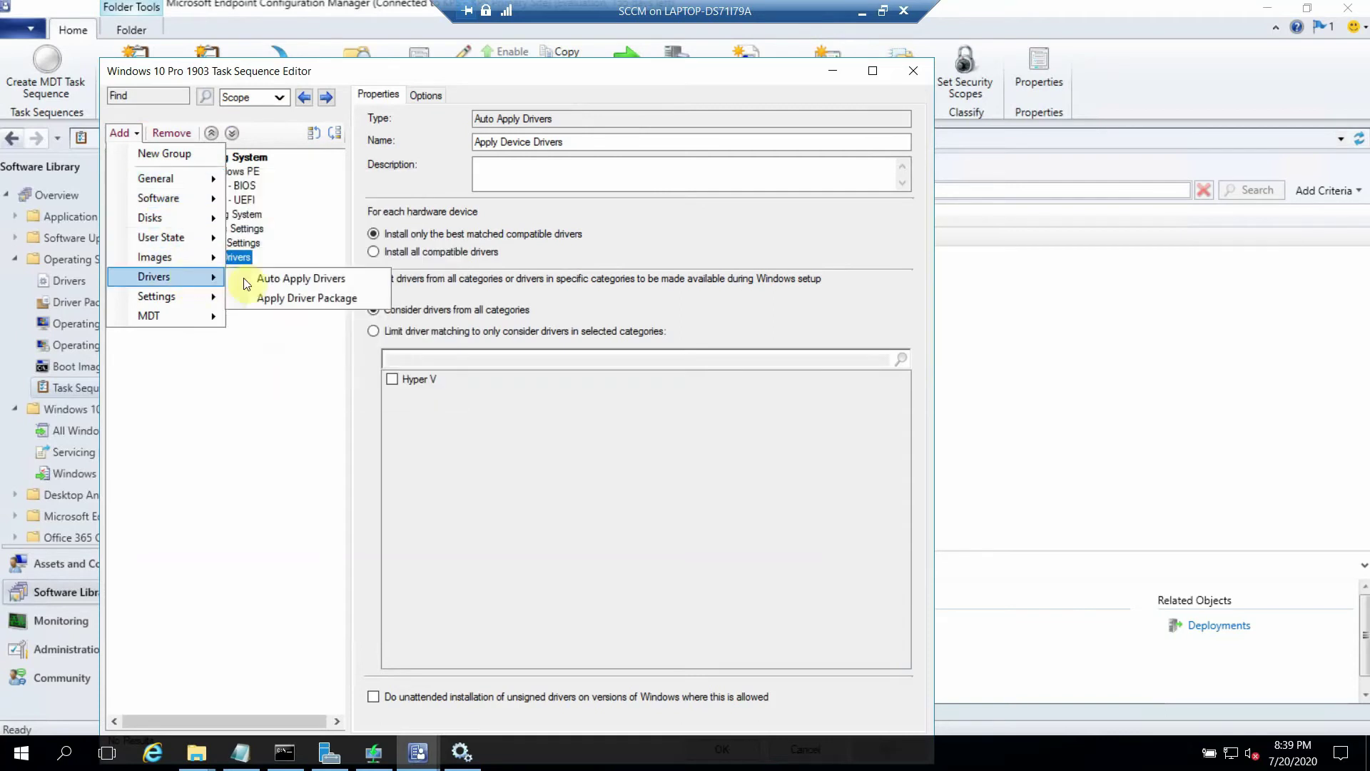
left_click(301, 298)
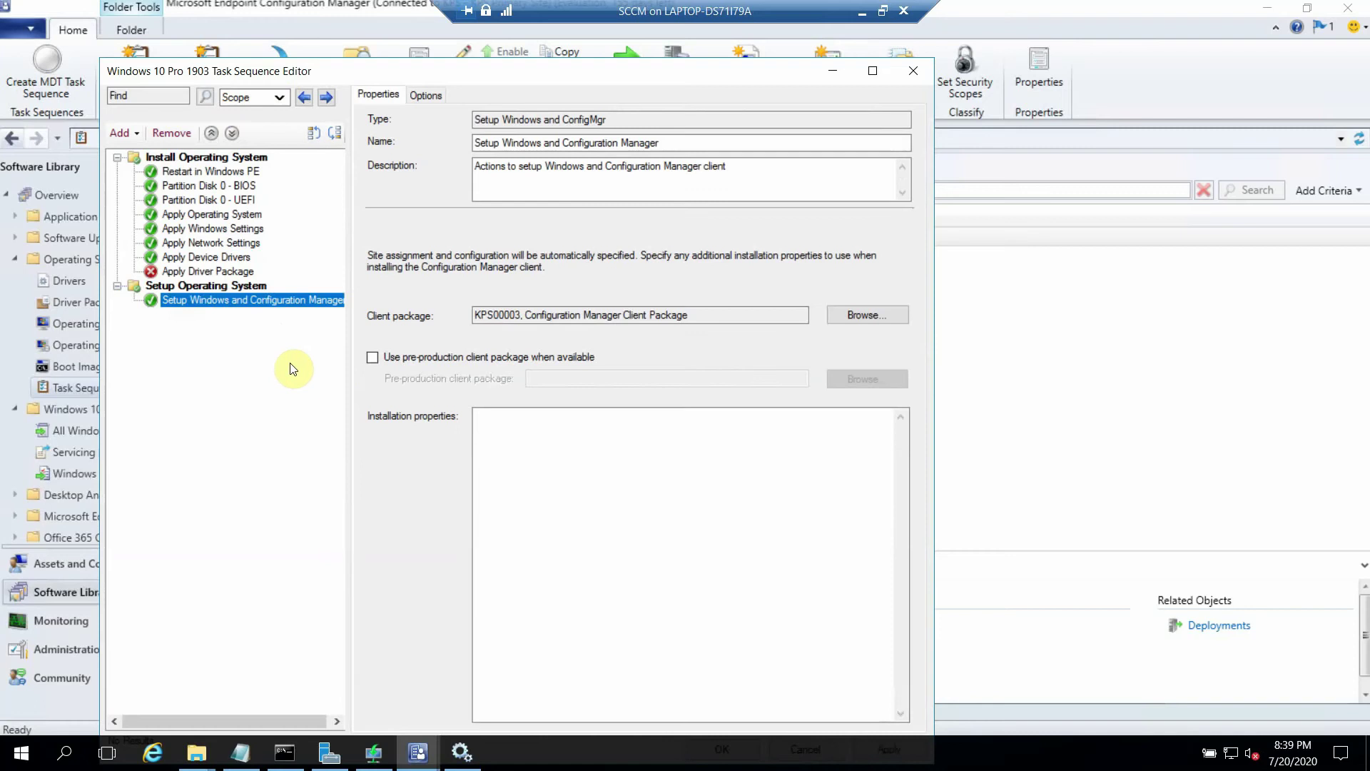
- Point the new step at the Hyper V Display driver package and rename it Hyper v Display
left_click(230, 271)
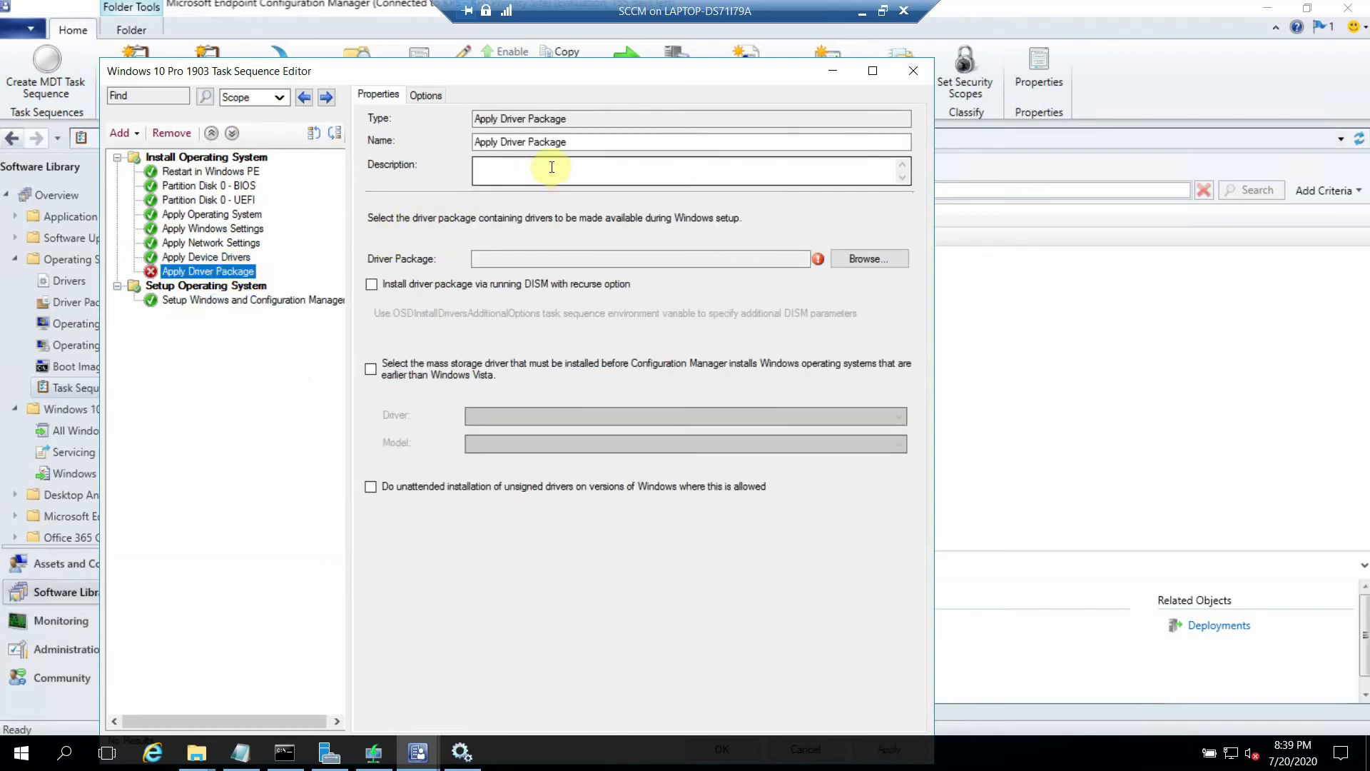
left_click(885, 259)
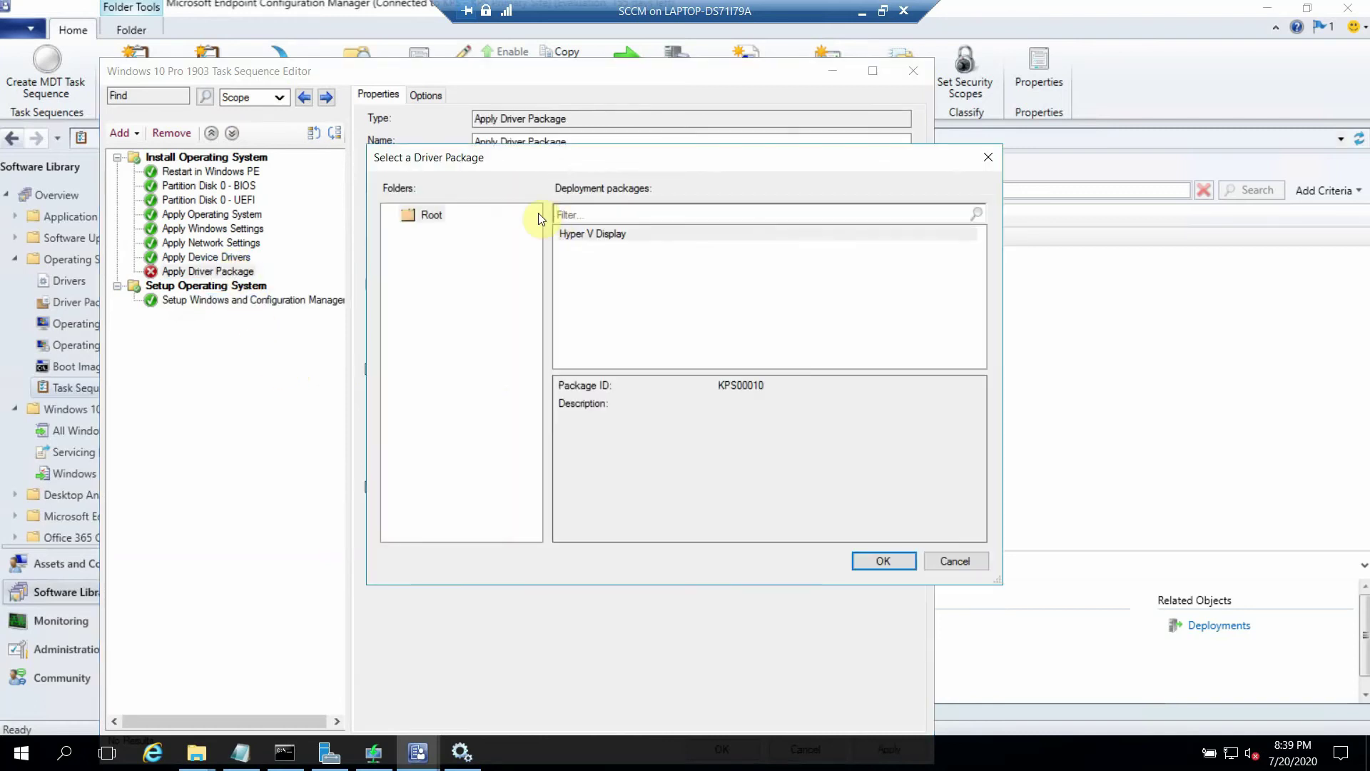
double_click(596, 240)
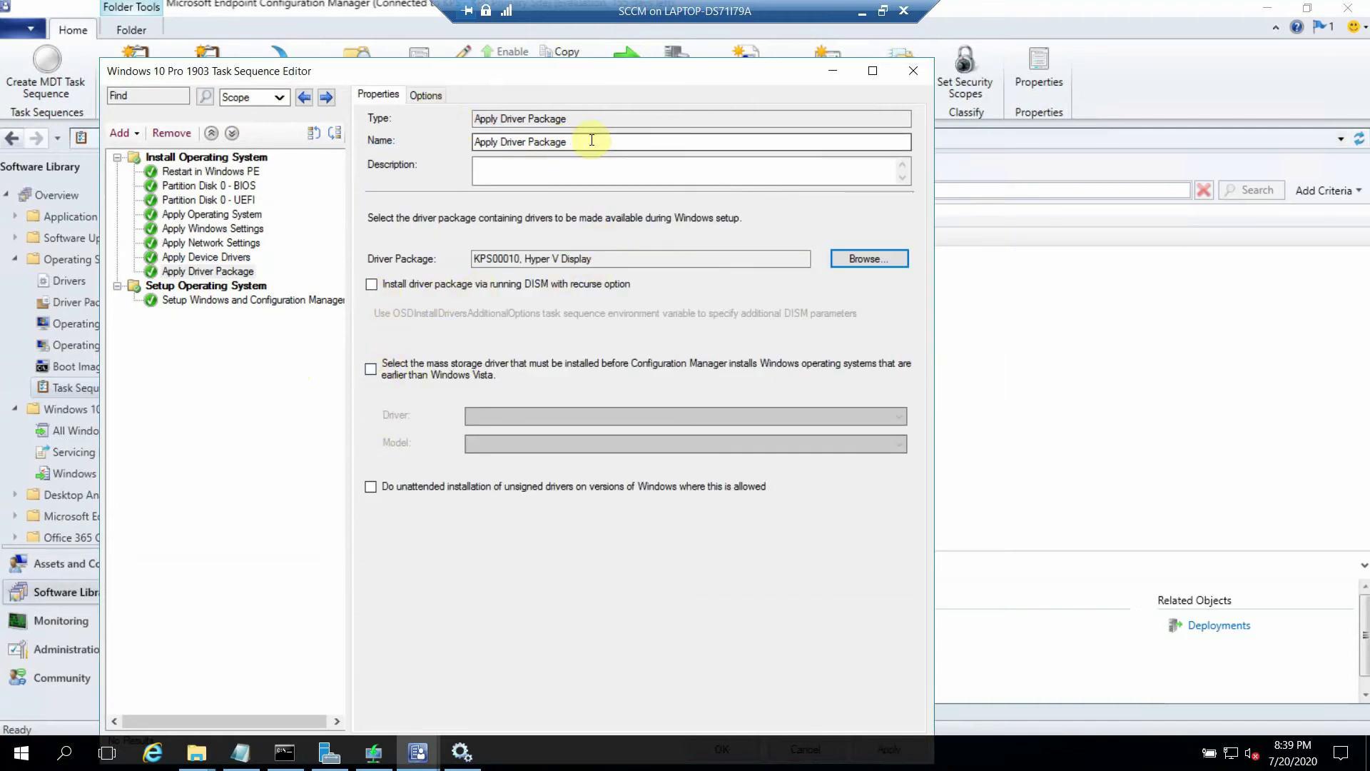
left_click_drag(597, 140, 433, 142)
type("Hyper v Display")
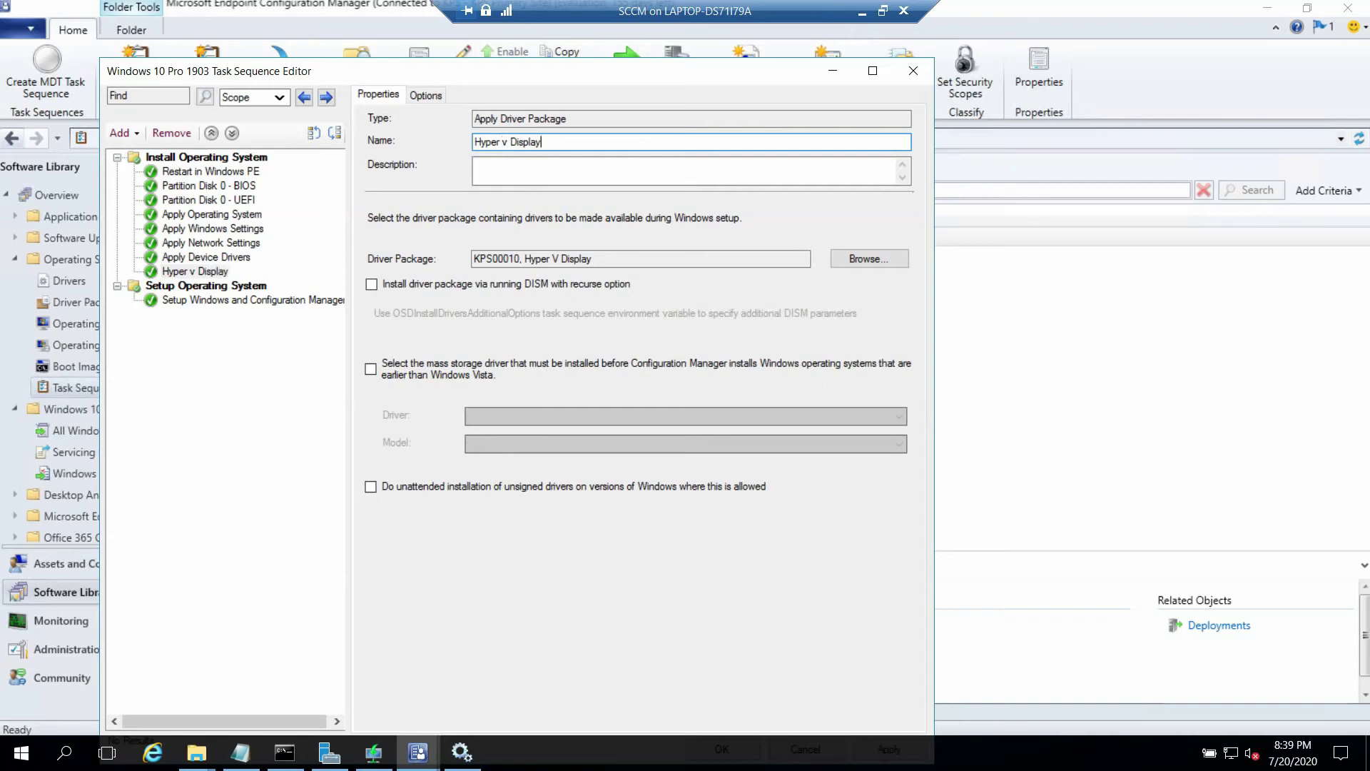
left_click(424, 98)
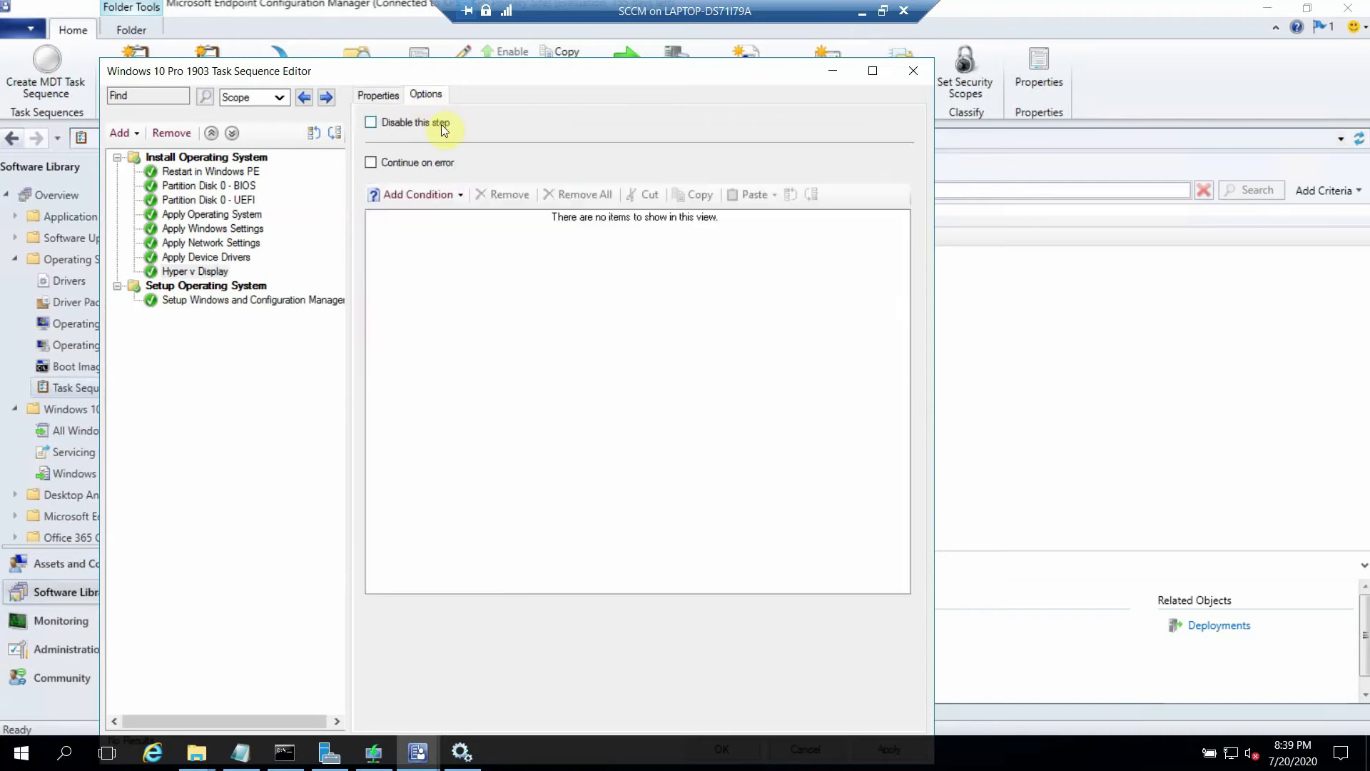
- Let the step continue on error and add a Query WMI condition
left_click(370, 162)
left_click(430, 200)
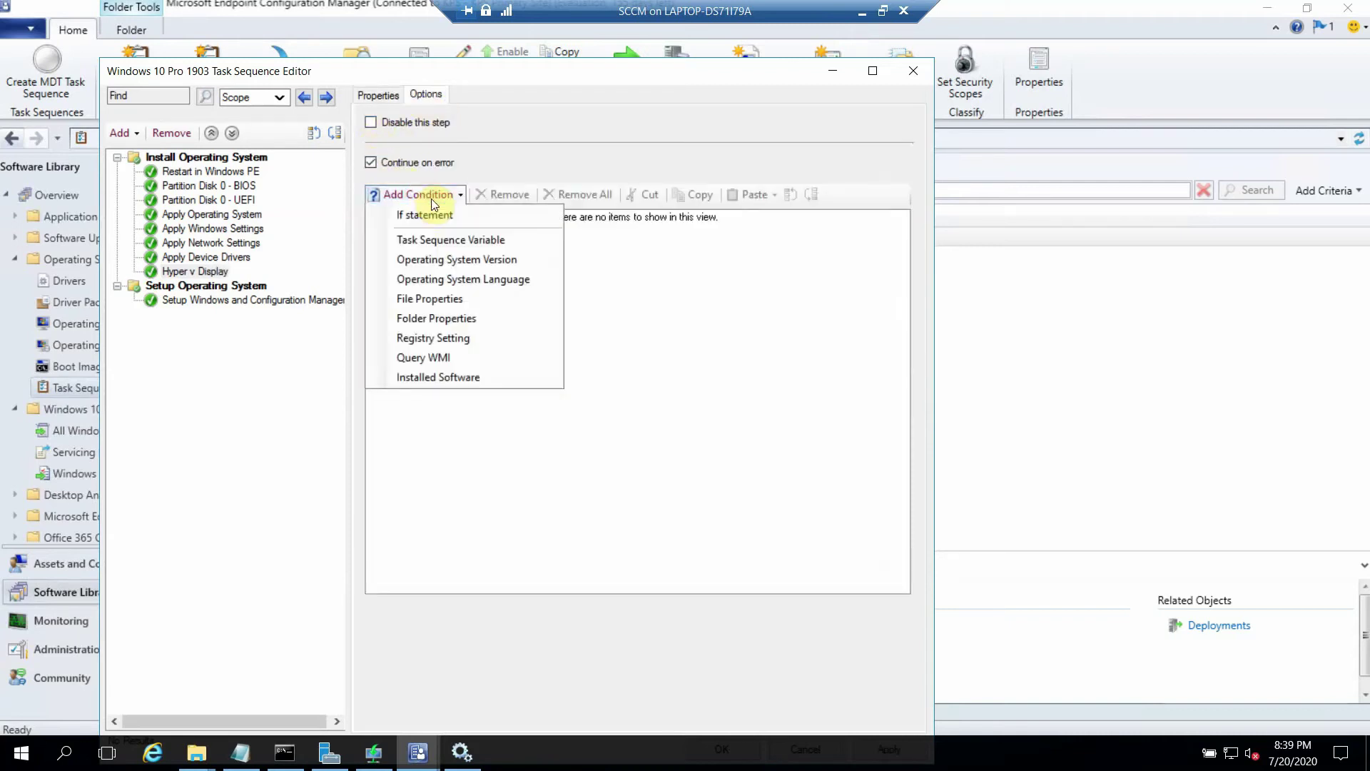
left_click(457, 356)
- Paste the query Select * from win32_ComputerSystem where model LIKE '%Virtual%', test it and confirm
left_click(627, 388)
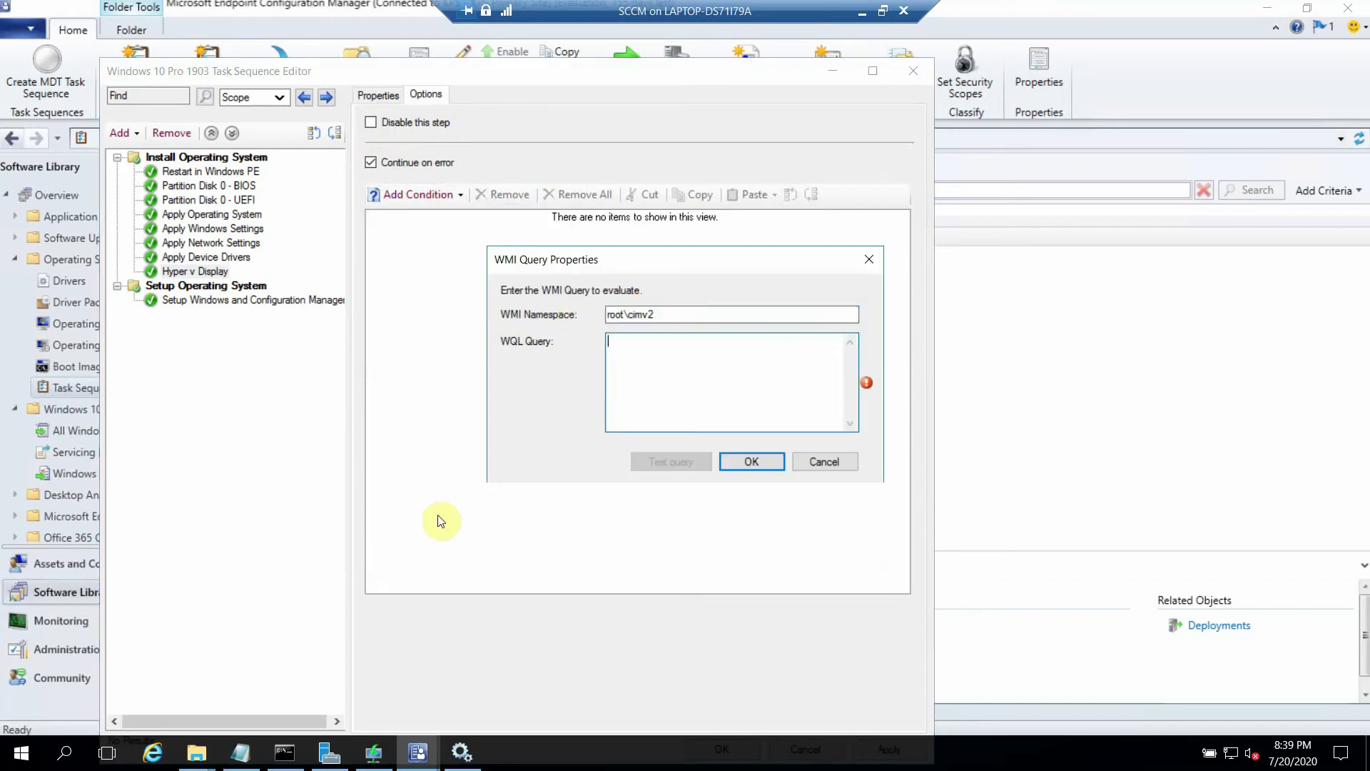
left_click(239, 758)
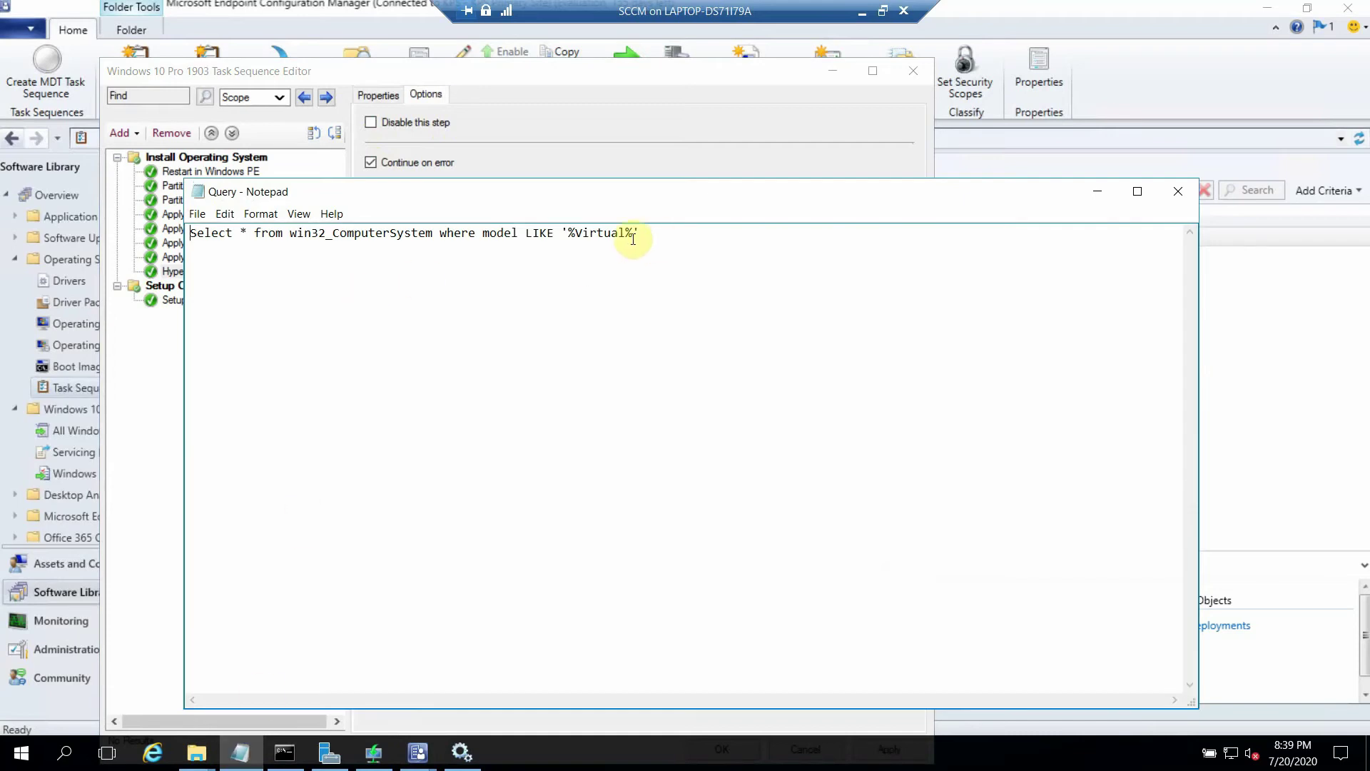
left_click_drag(633, 239, 200, 246)
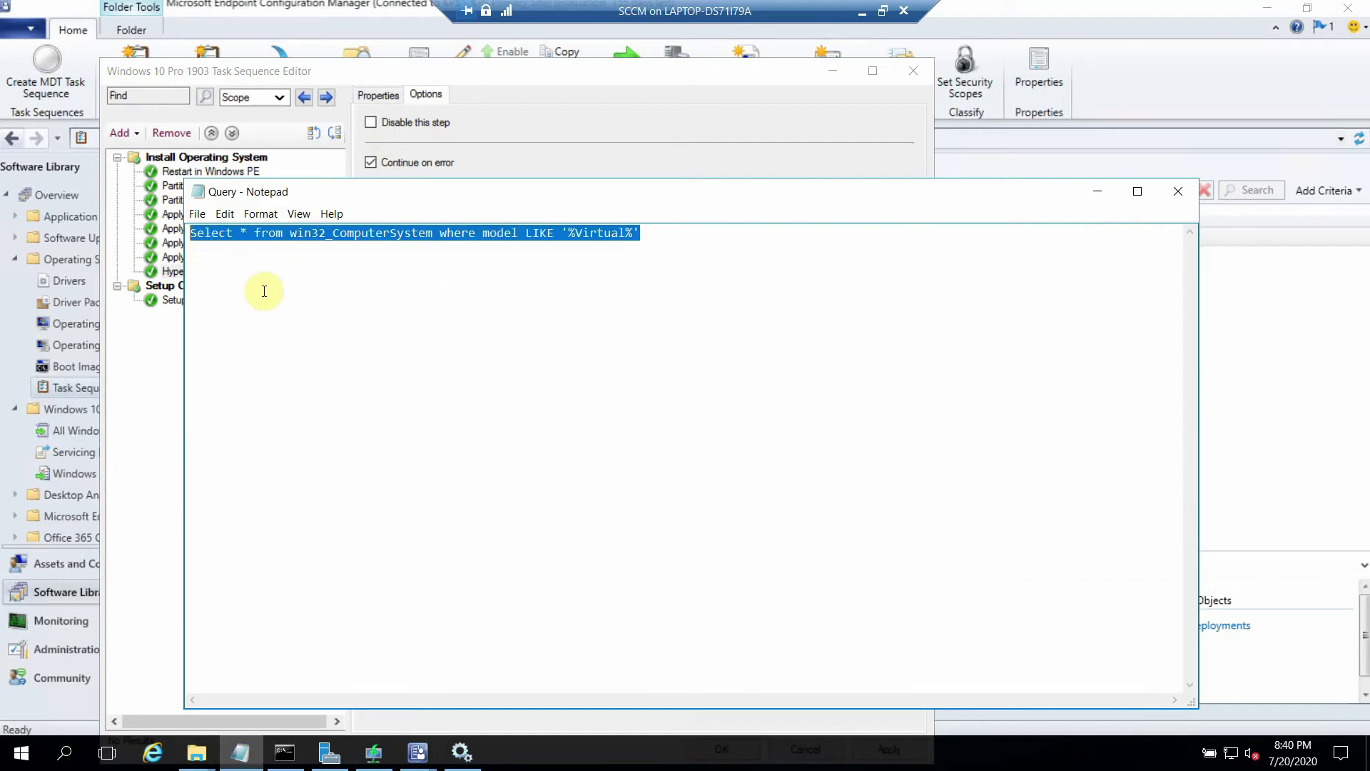
left_click(1098, 192)
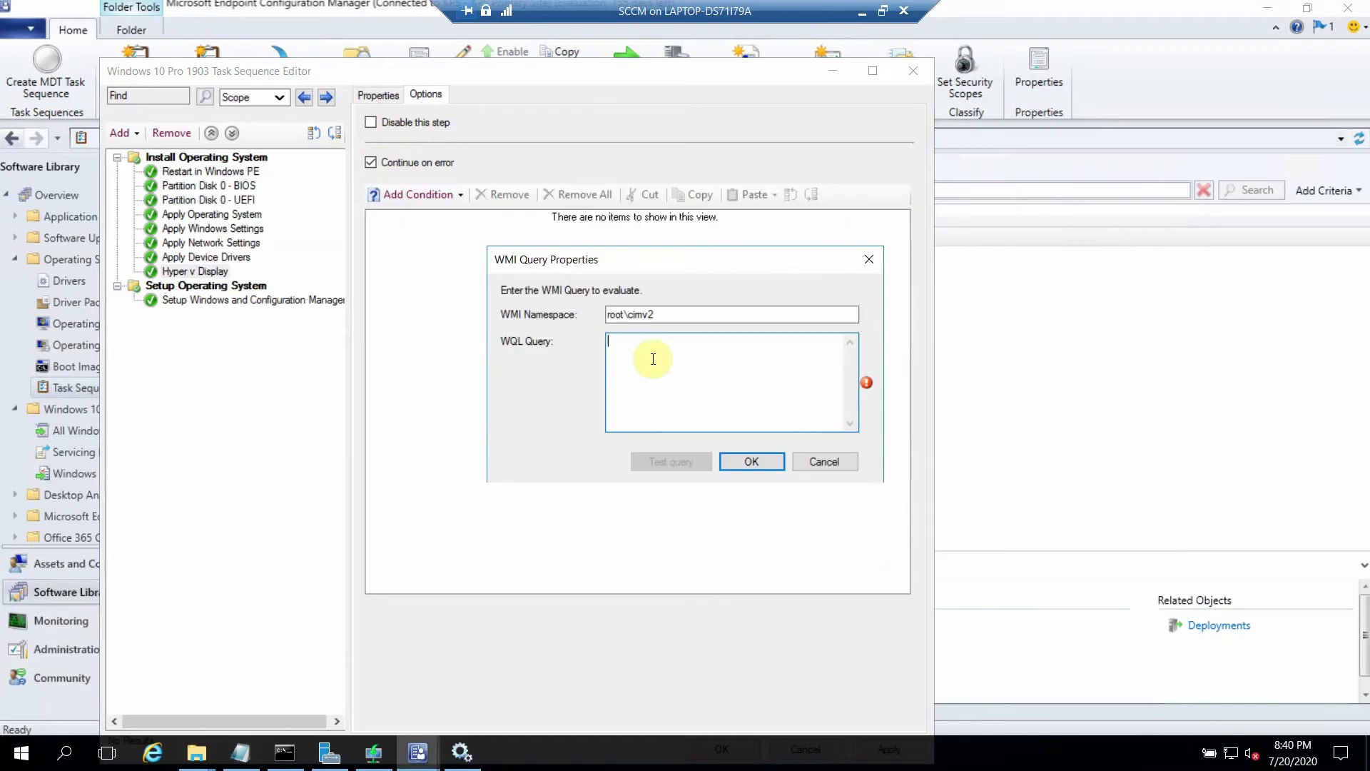
type("Select * from win32_ComputerSystem where model LIKE \"%Virtual%\"")
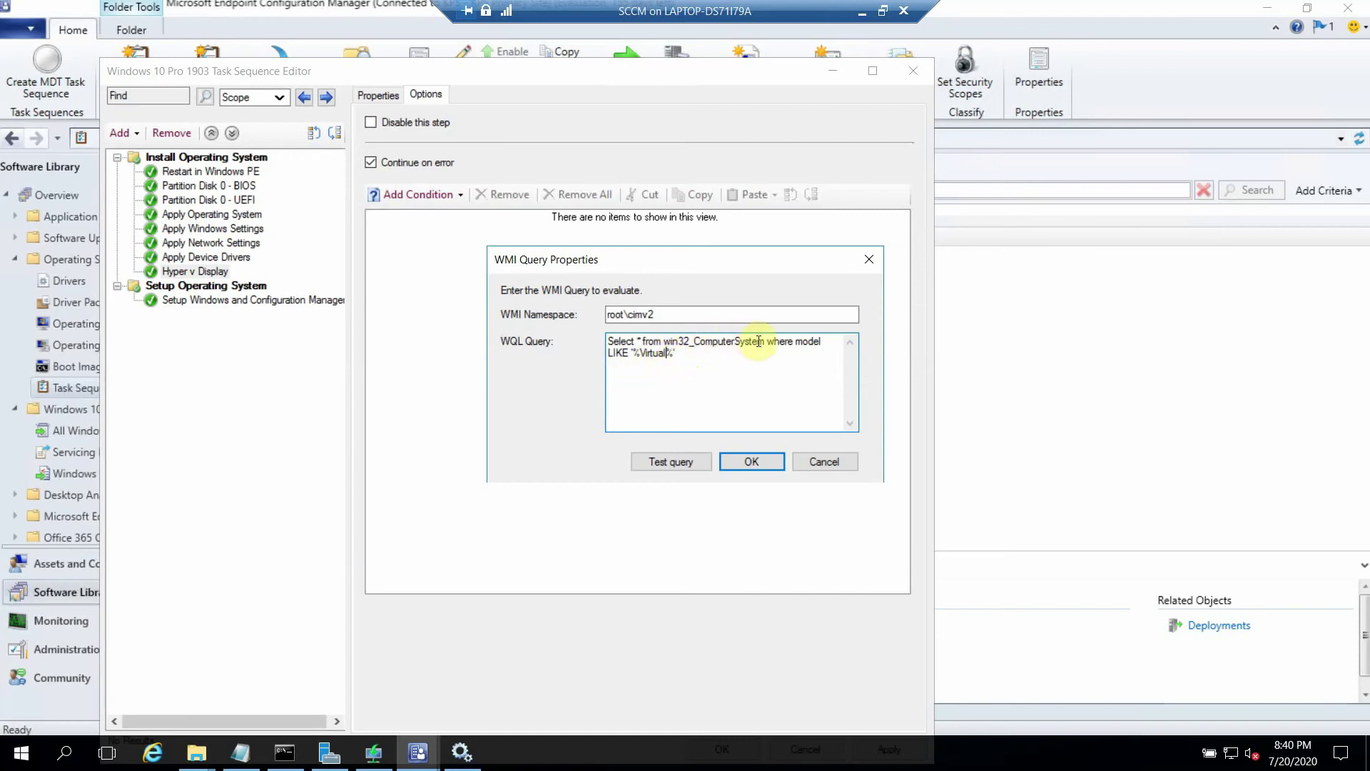
left_click_drag(764, 343, 669, 342)
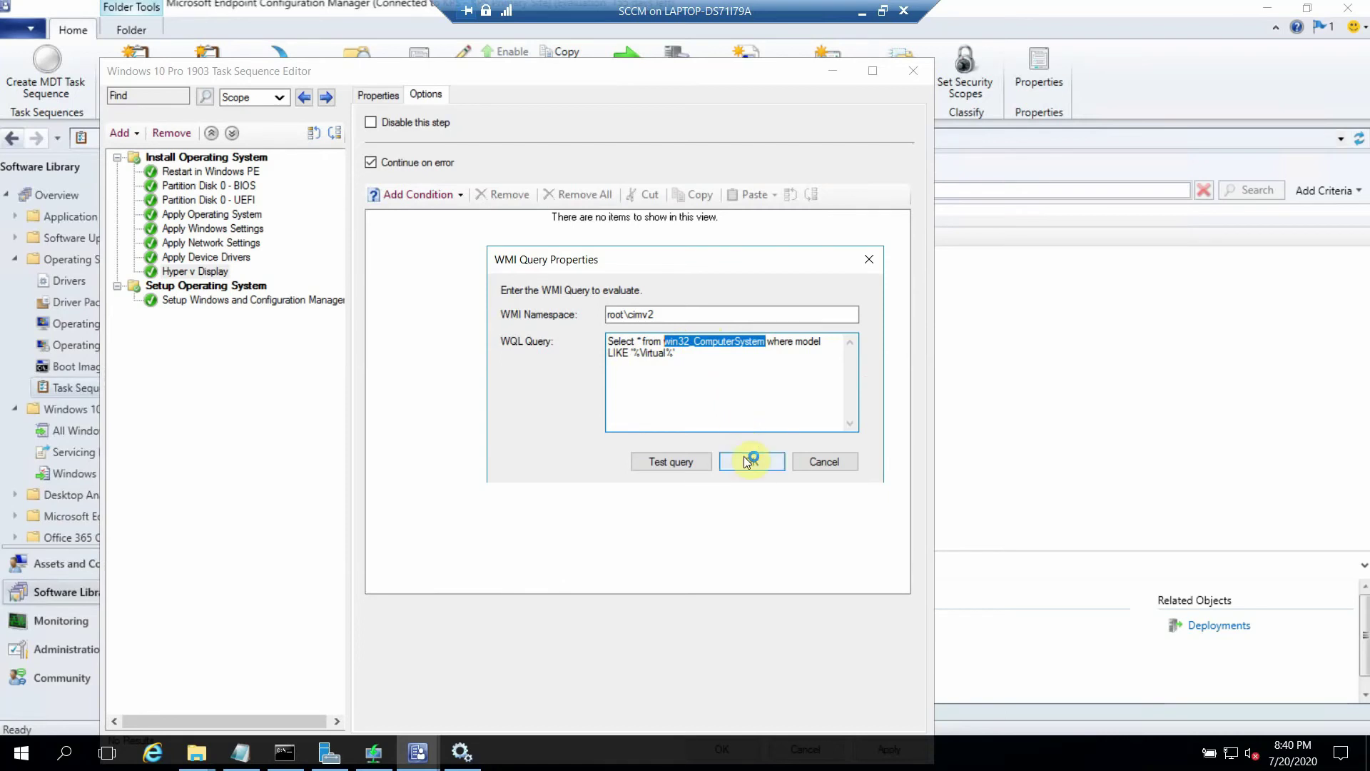
left_click(678, 463)
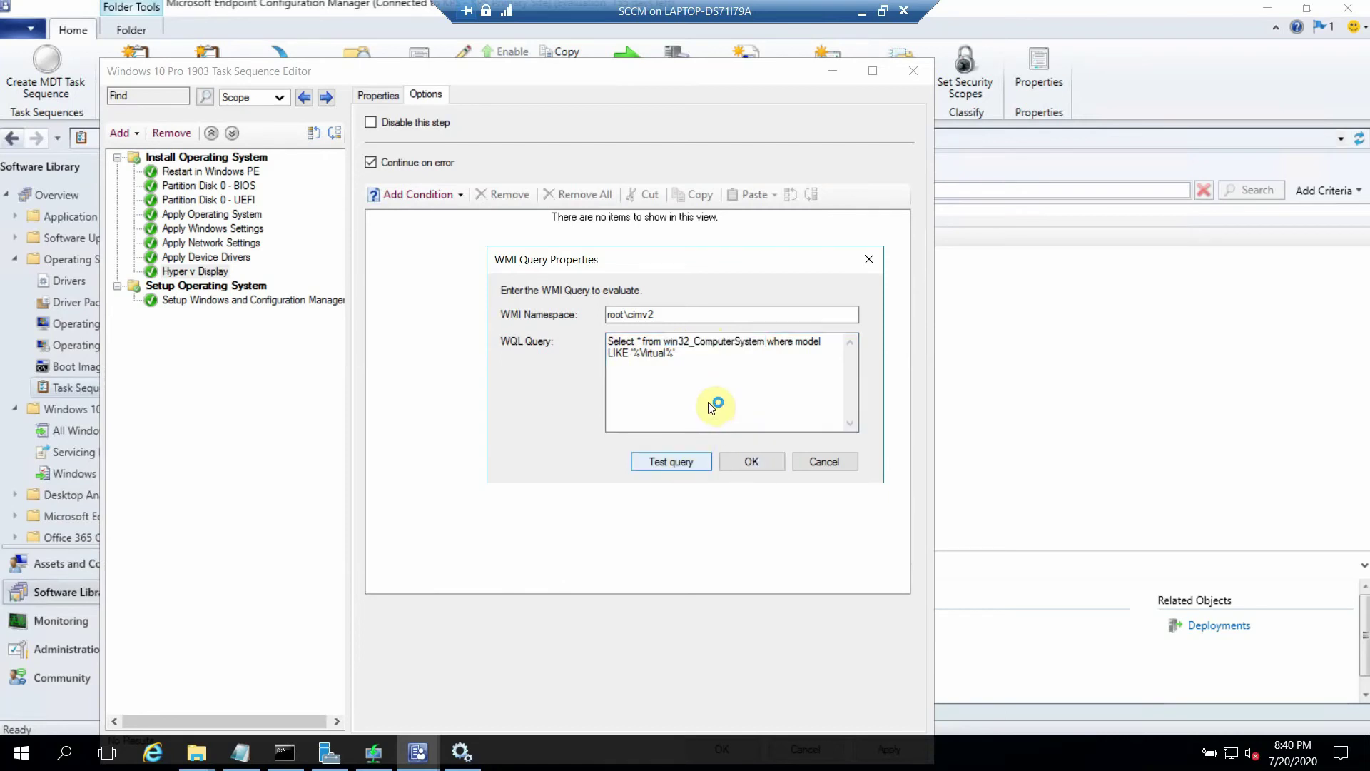
left_click(856, 449)
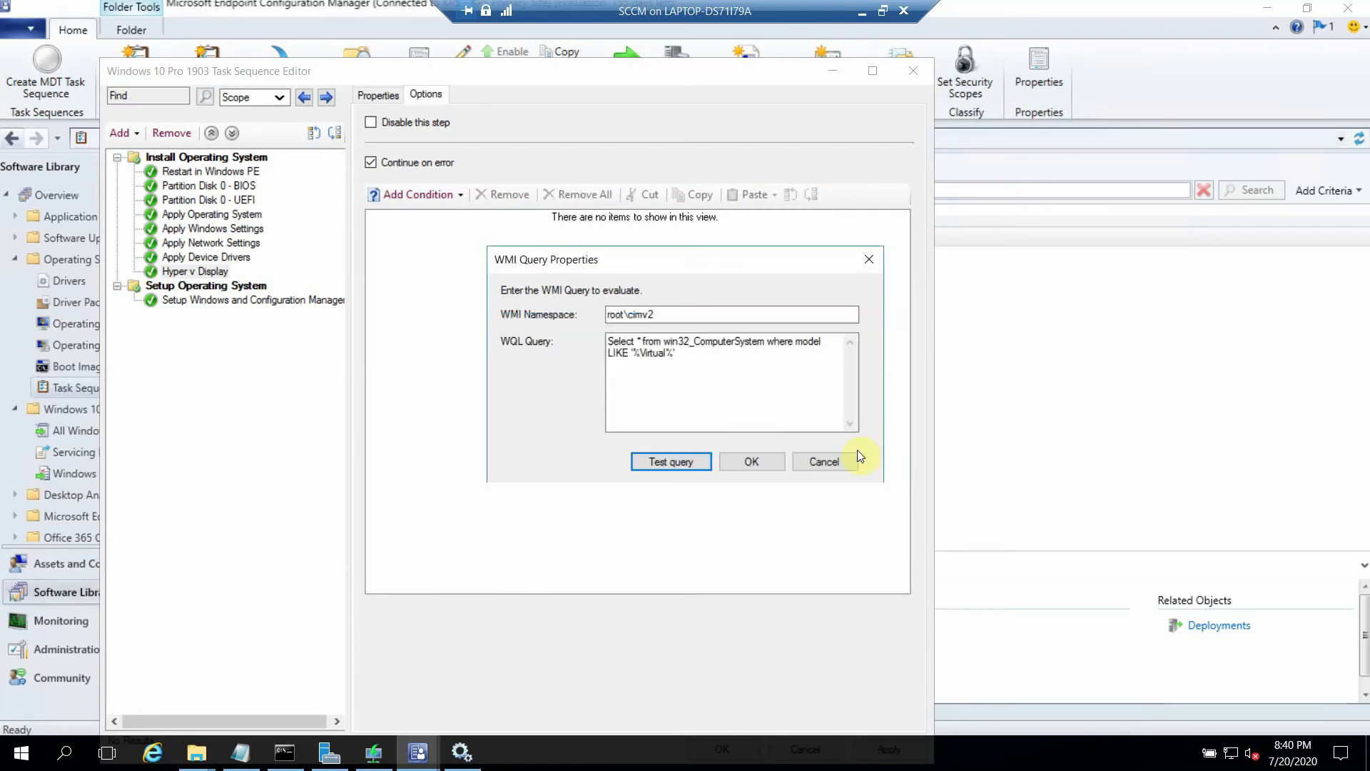
left_click(750, 464)
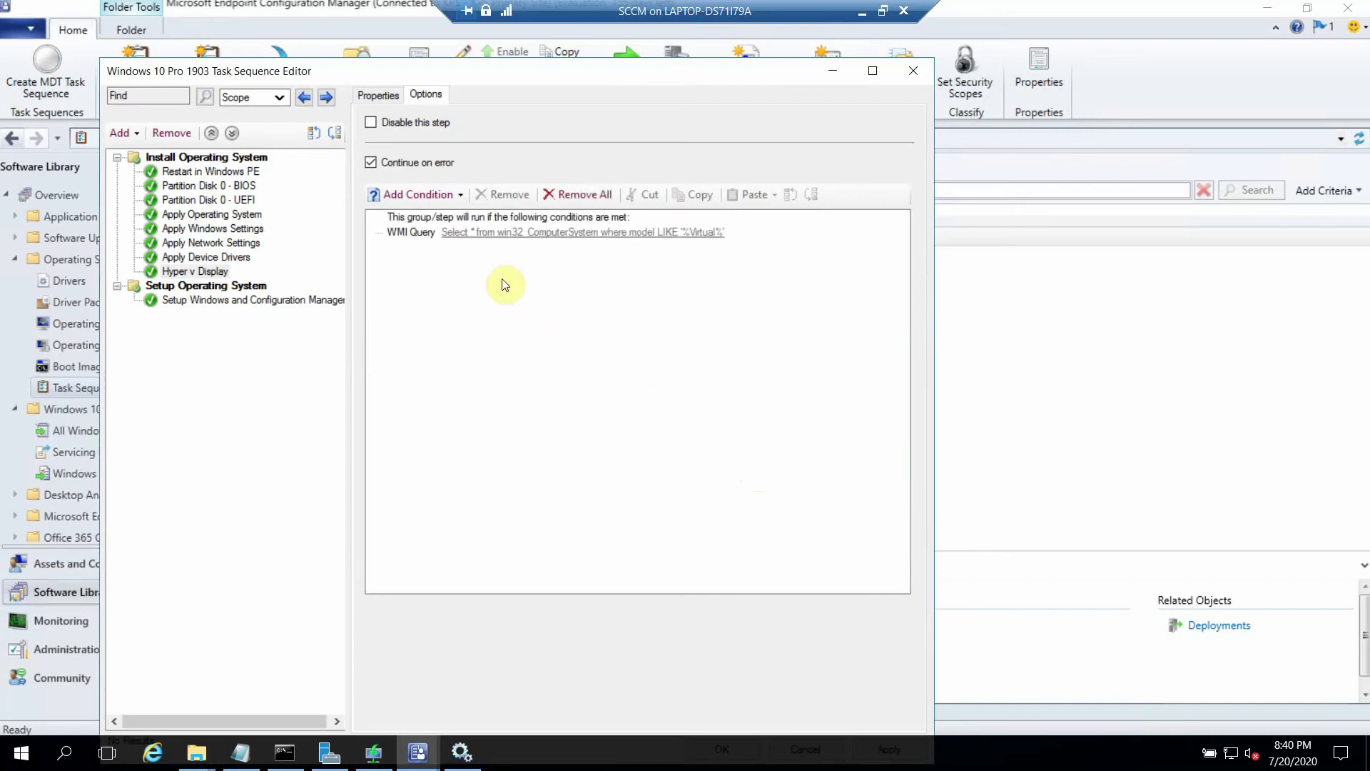
- Check every step from Restart in Windows PE to Setup Windows and Configuration Manager, then apply the changes
left_click(379, 96)
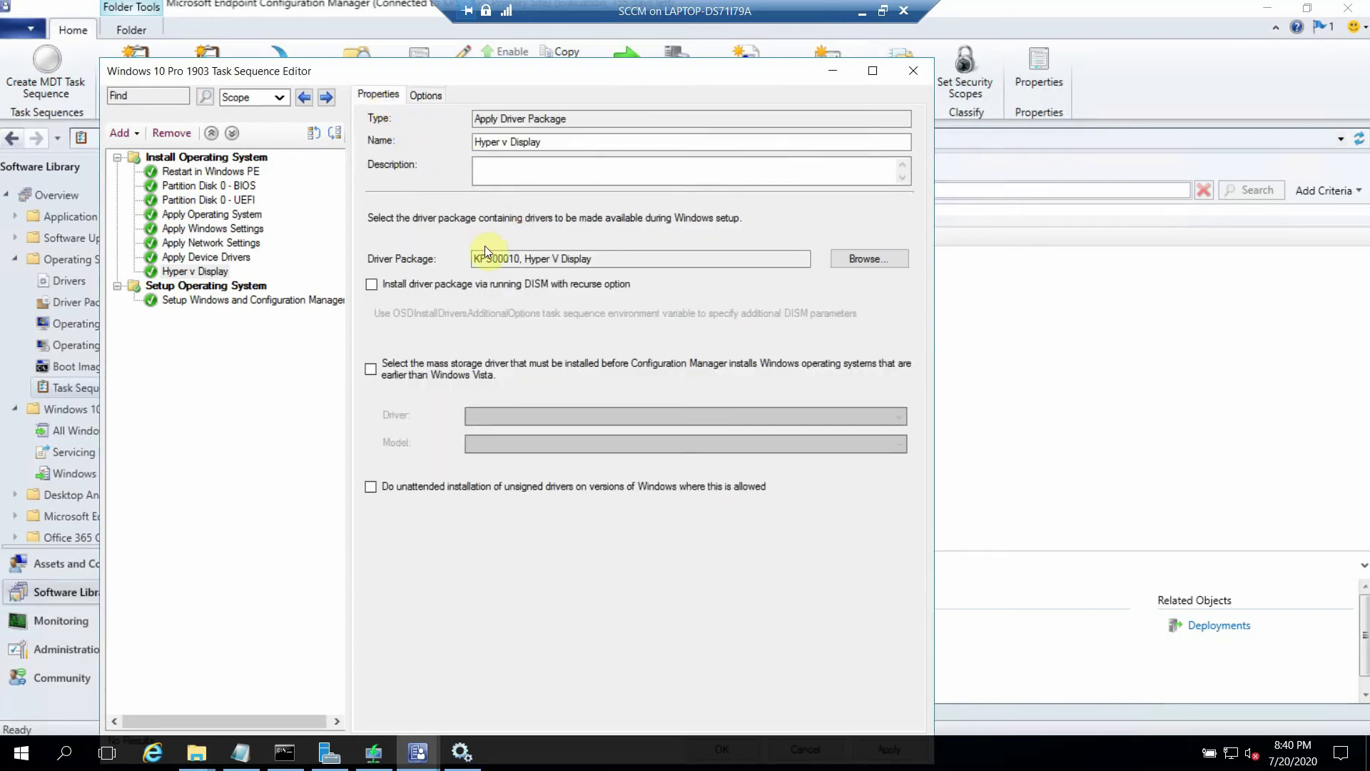
left_click(215, 170)
left_click(216, 197)
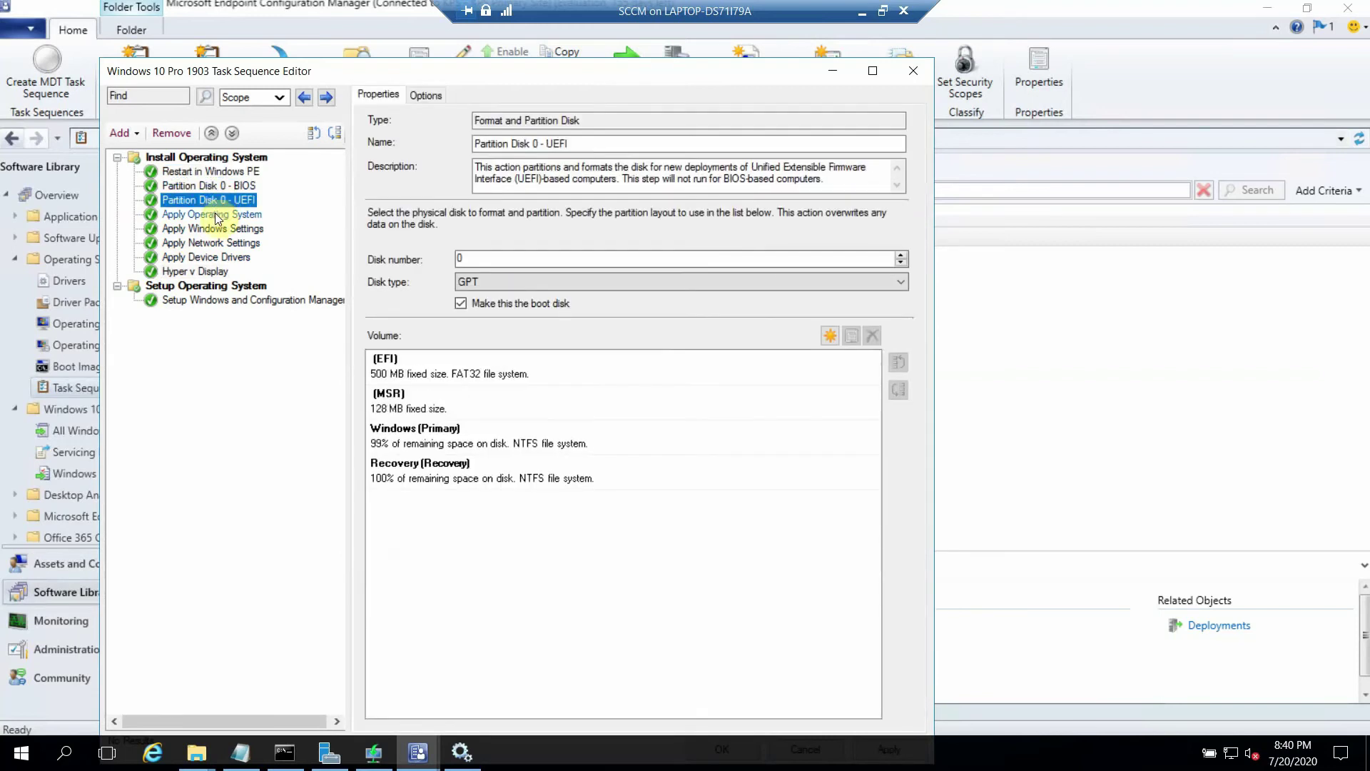
left_click(209, 215)
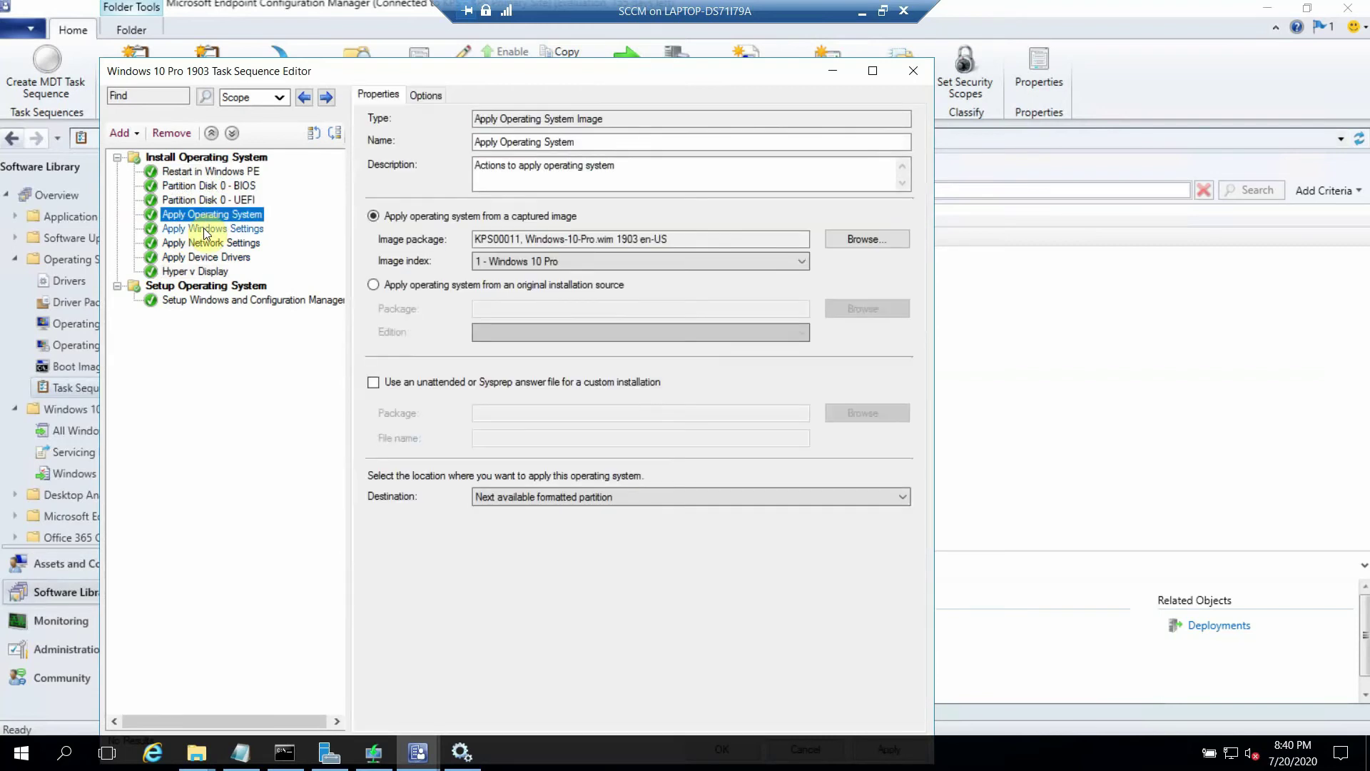
left_click(206, 243)
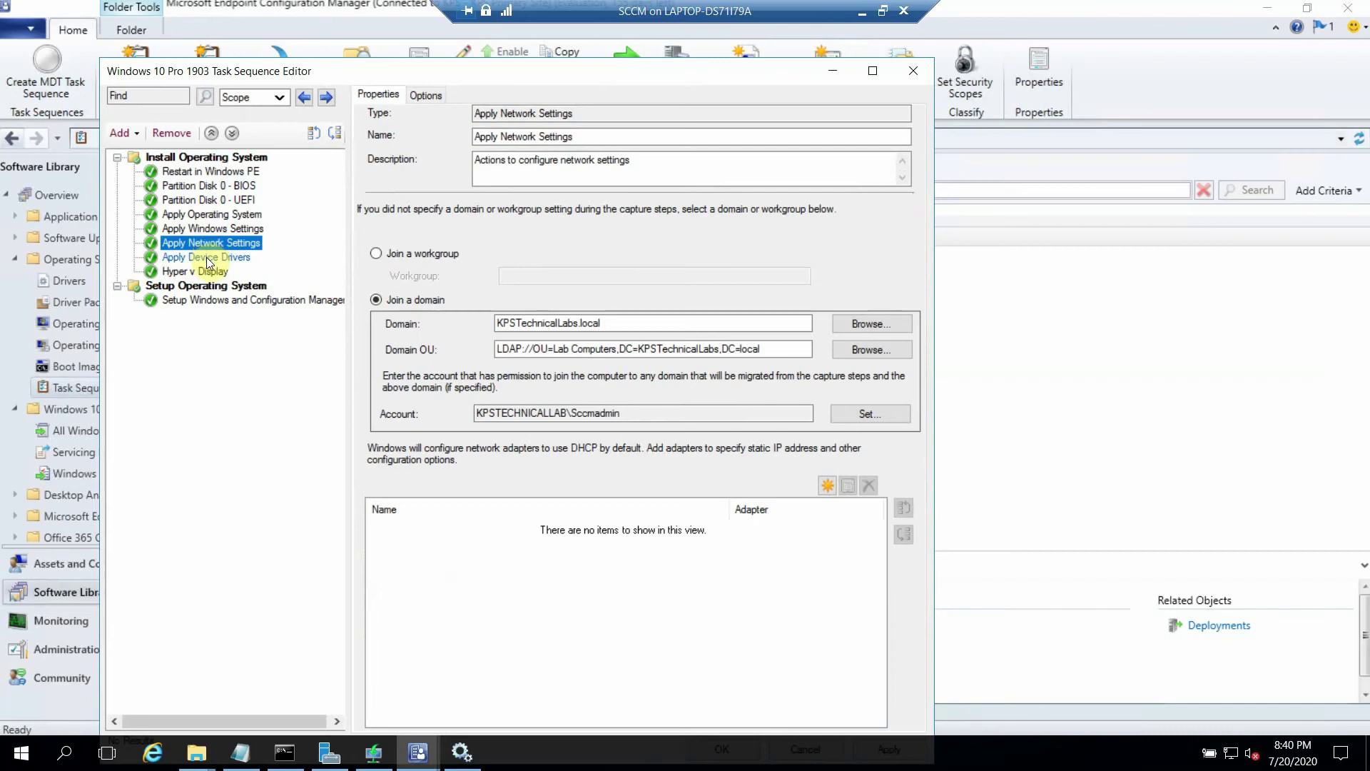
left_click(207, 258)
left_click(207, 271)
left_click(213, 299)
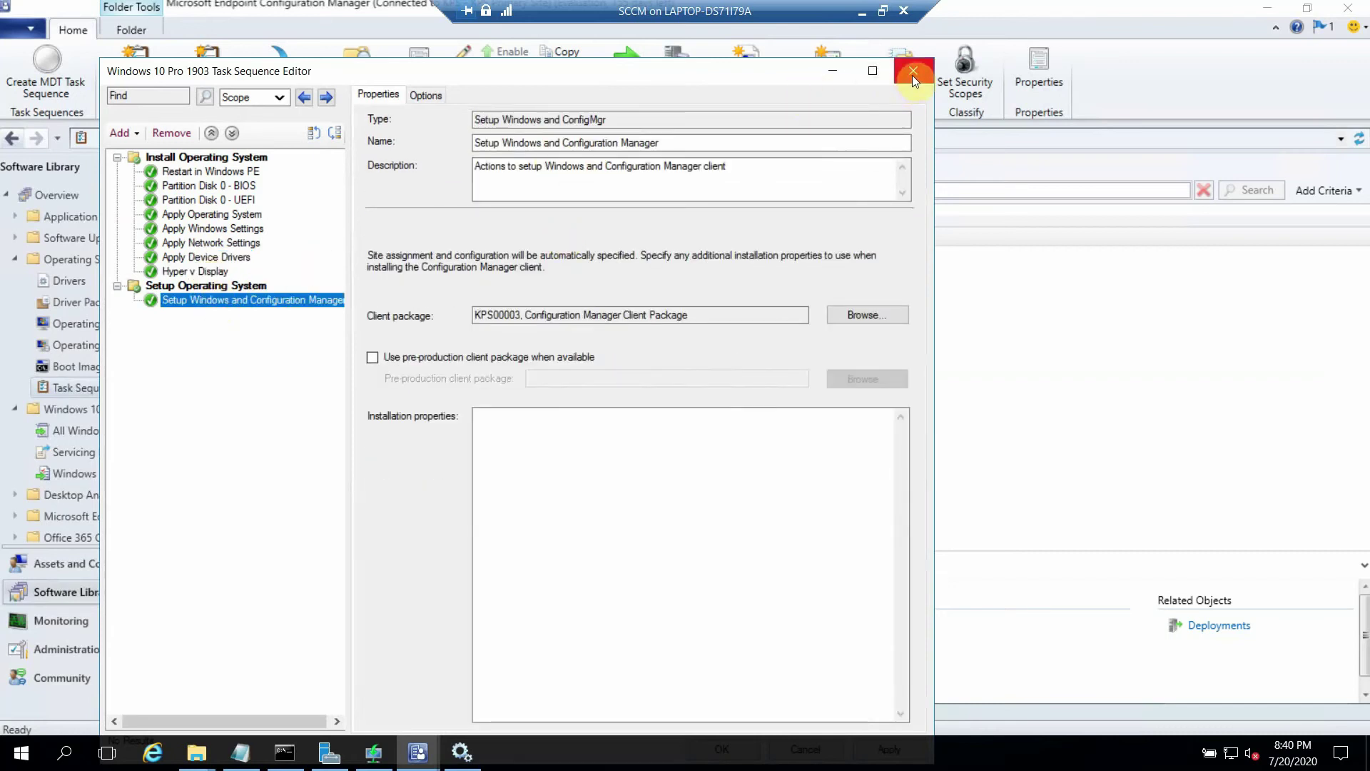
left_click_drag(742, 71, 739, 29)
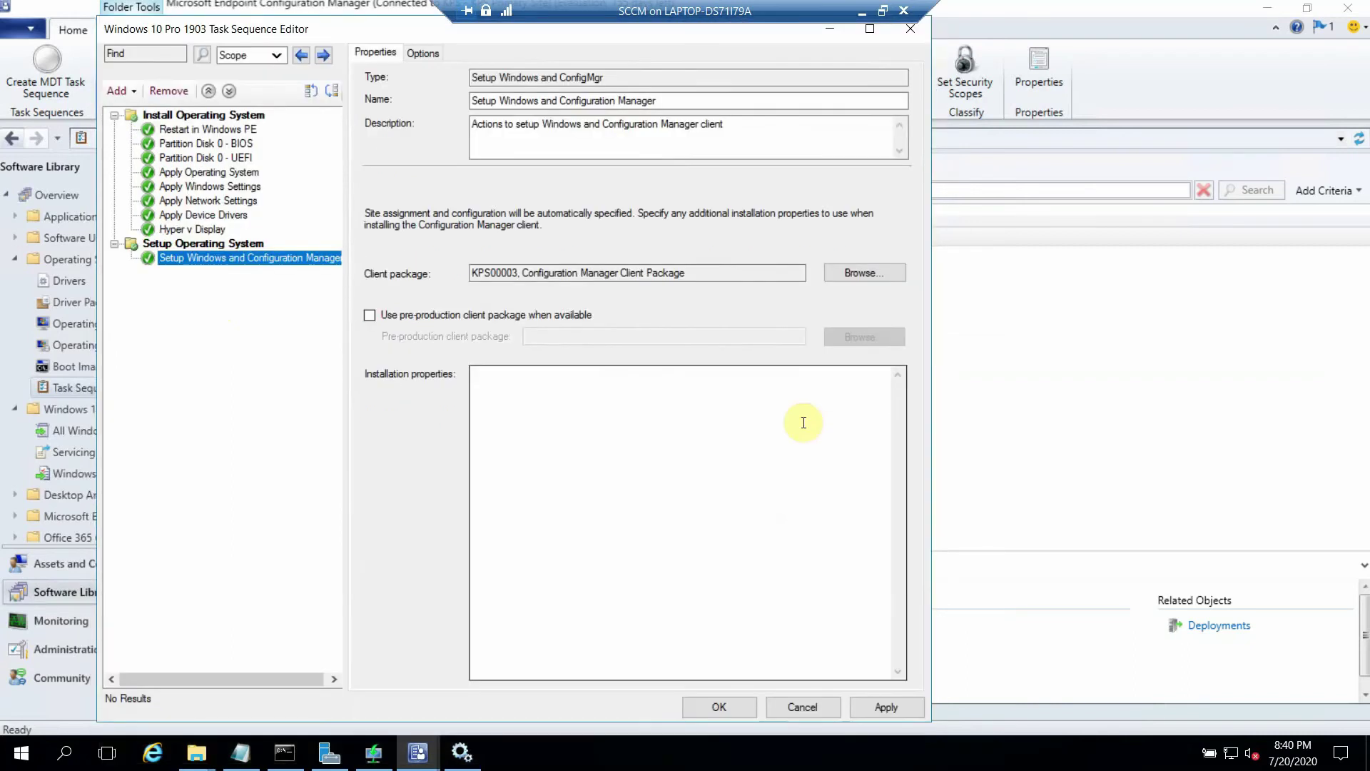
left_click(876, 709)
- Save the task sequence and start deploying Windows 10 Pro 1903 to the All Unknown Computers collection
left_click(708, 708)
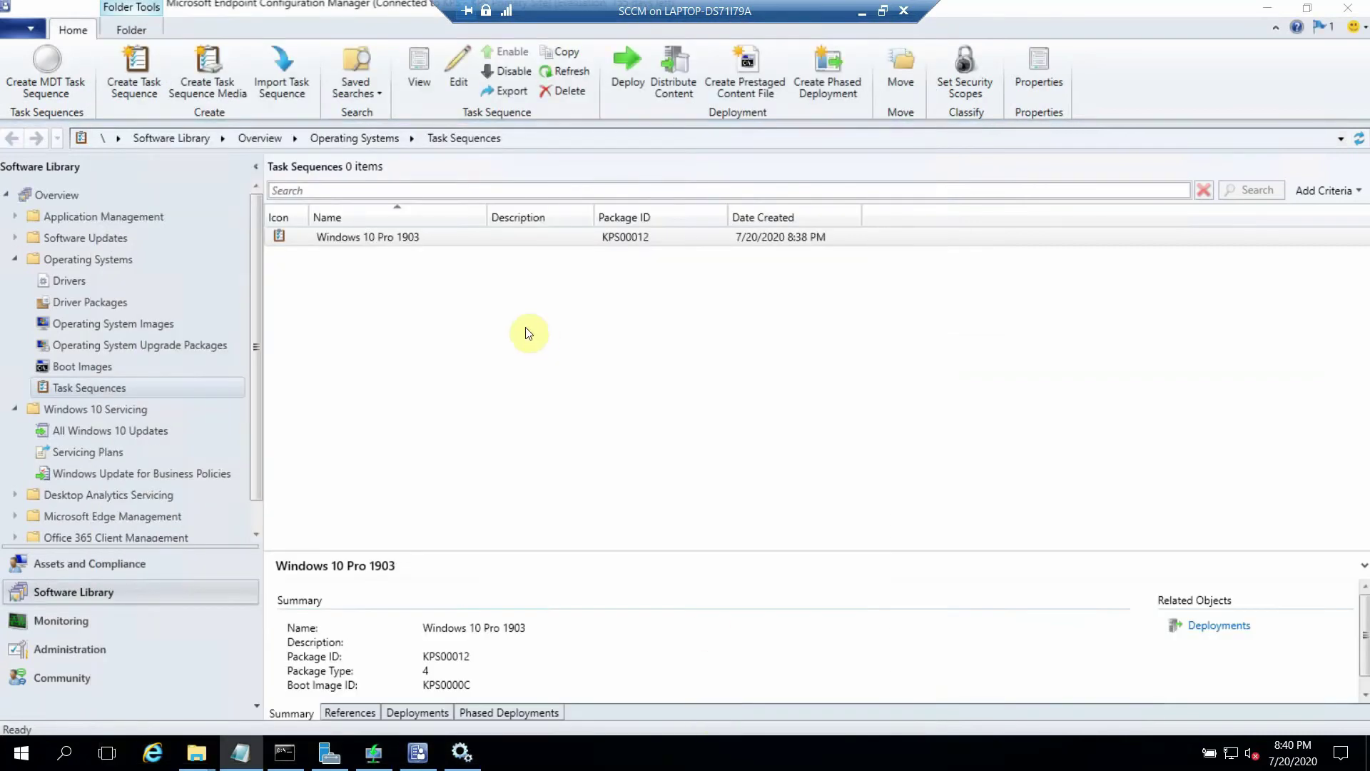
right_click(366, 241)
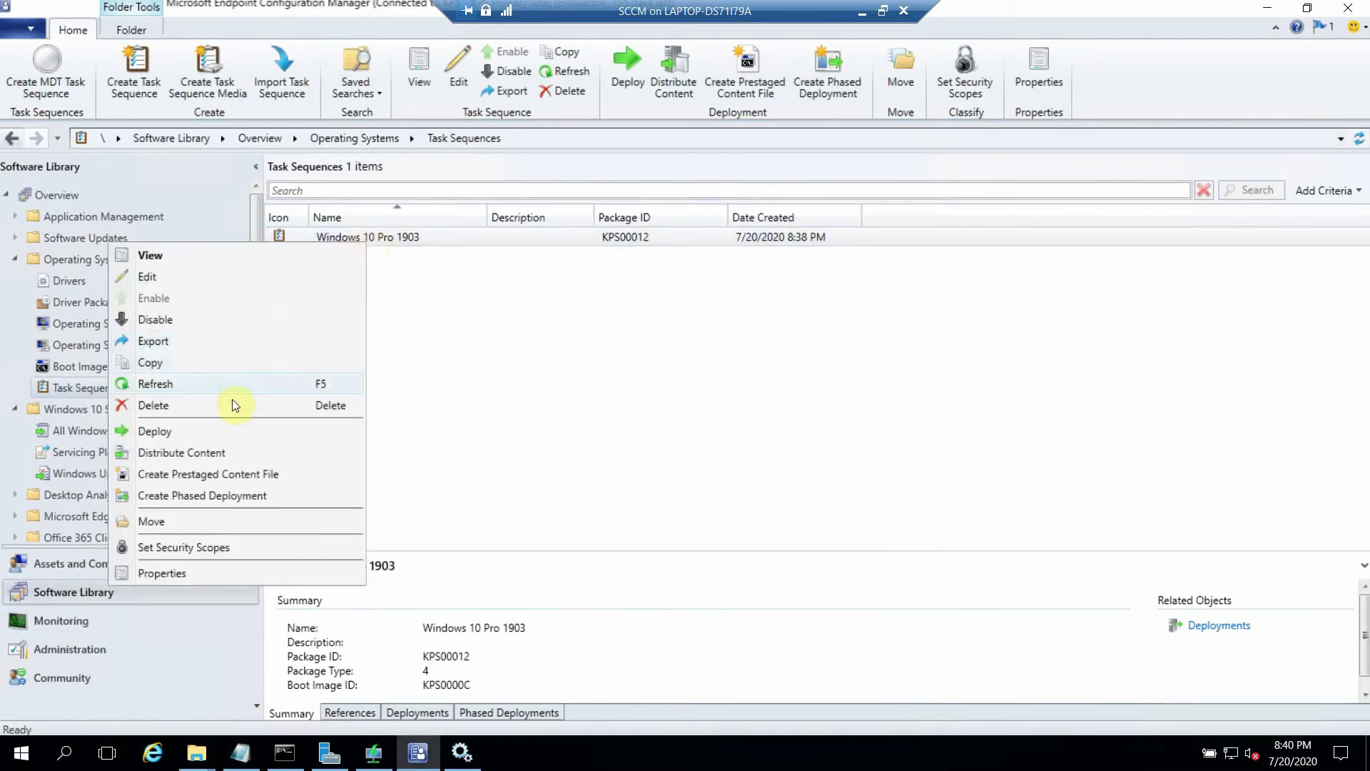
left_click(224, 428)
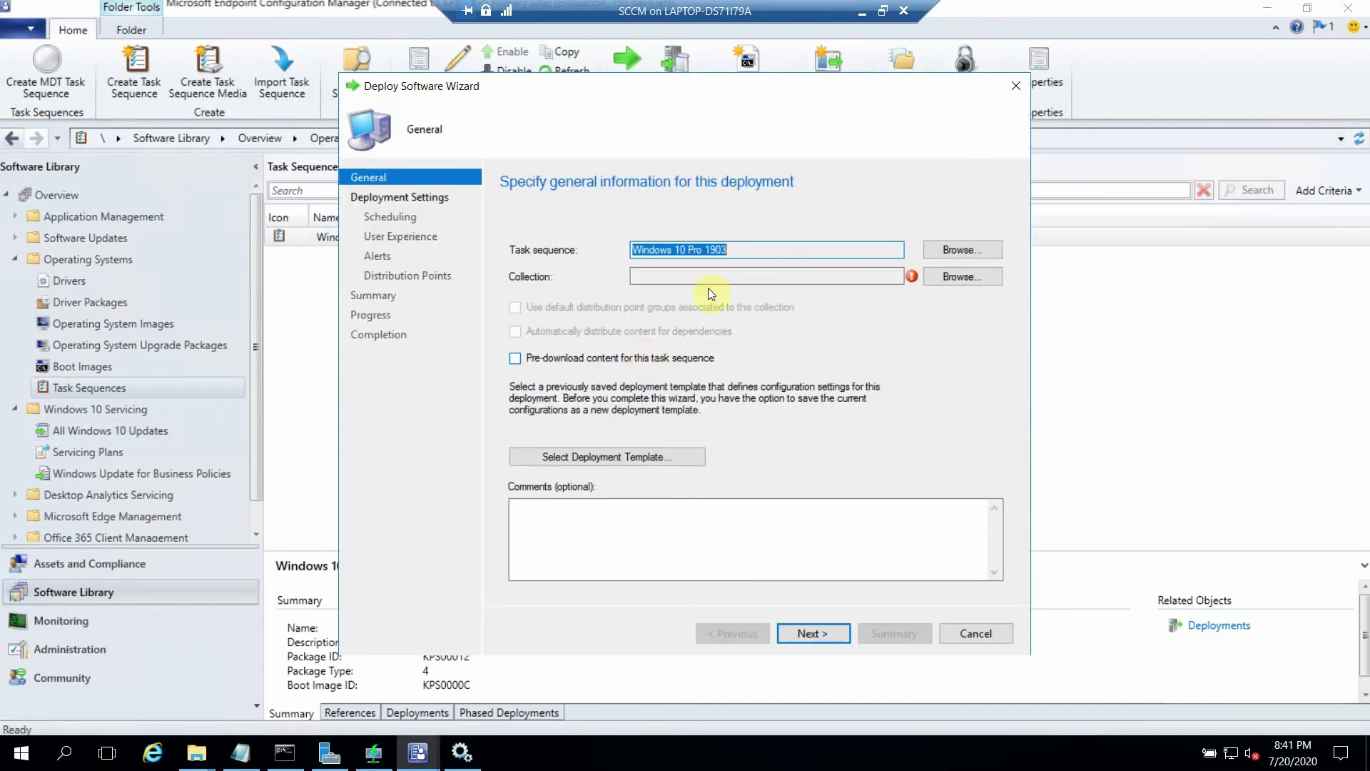
left_click(983, 277)
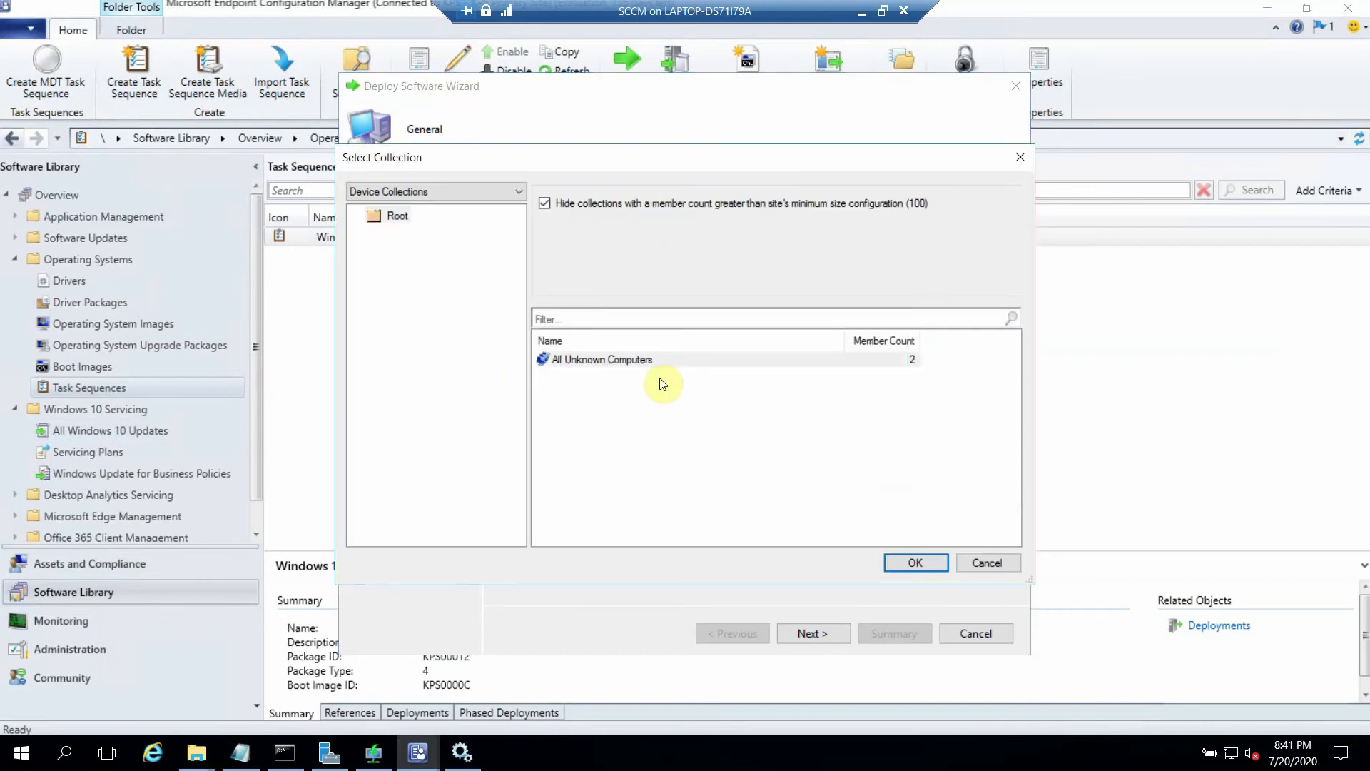
left_click(656, 360)
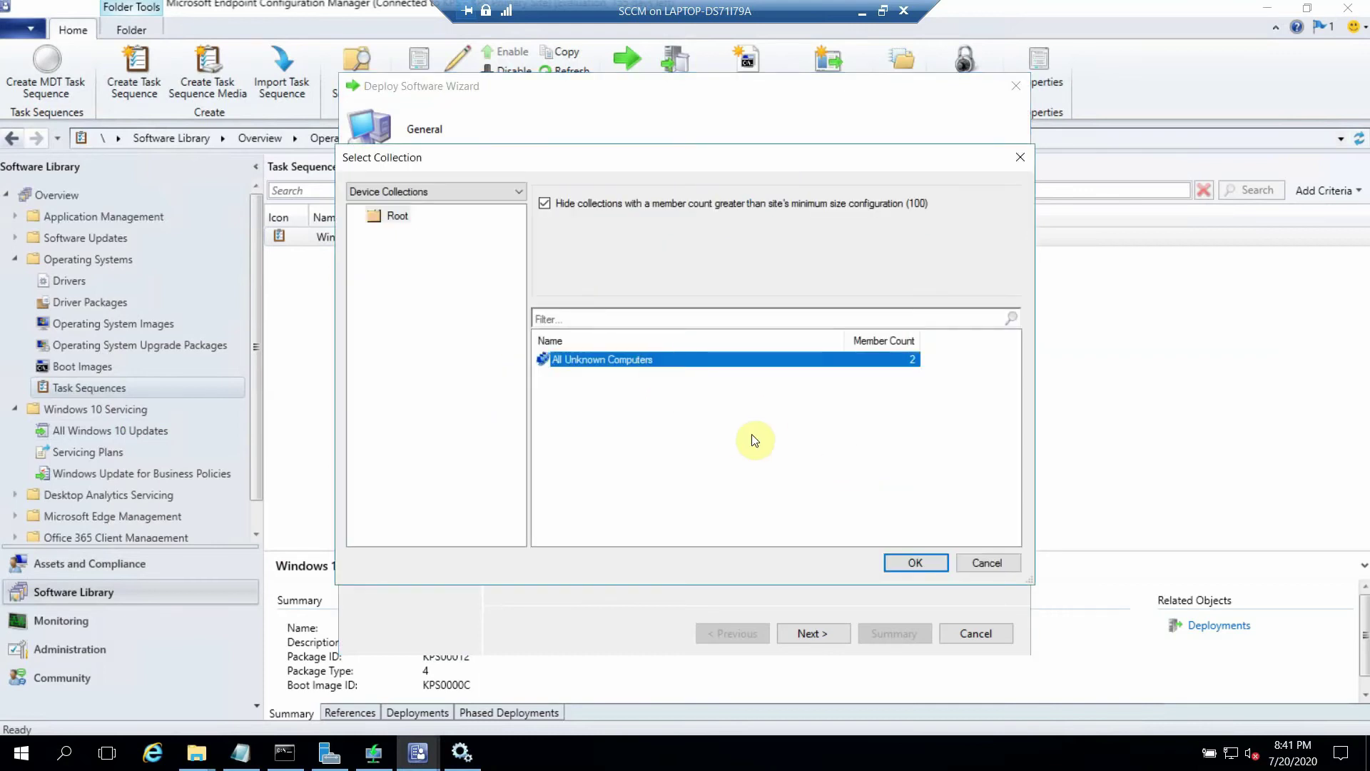
left_click(915, 562)
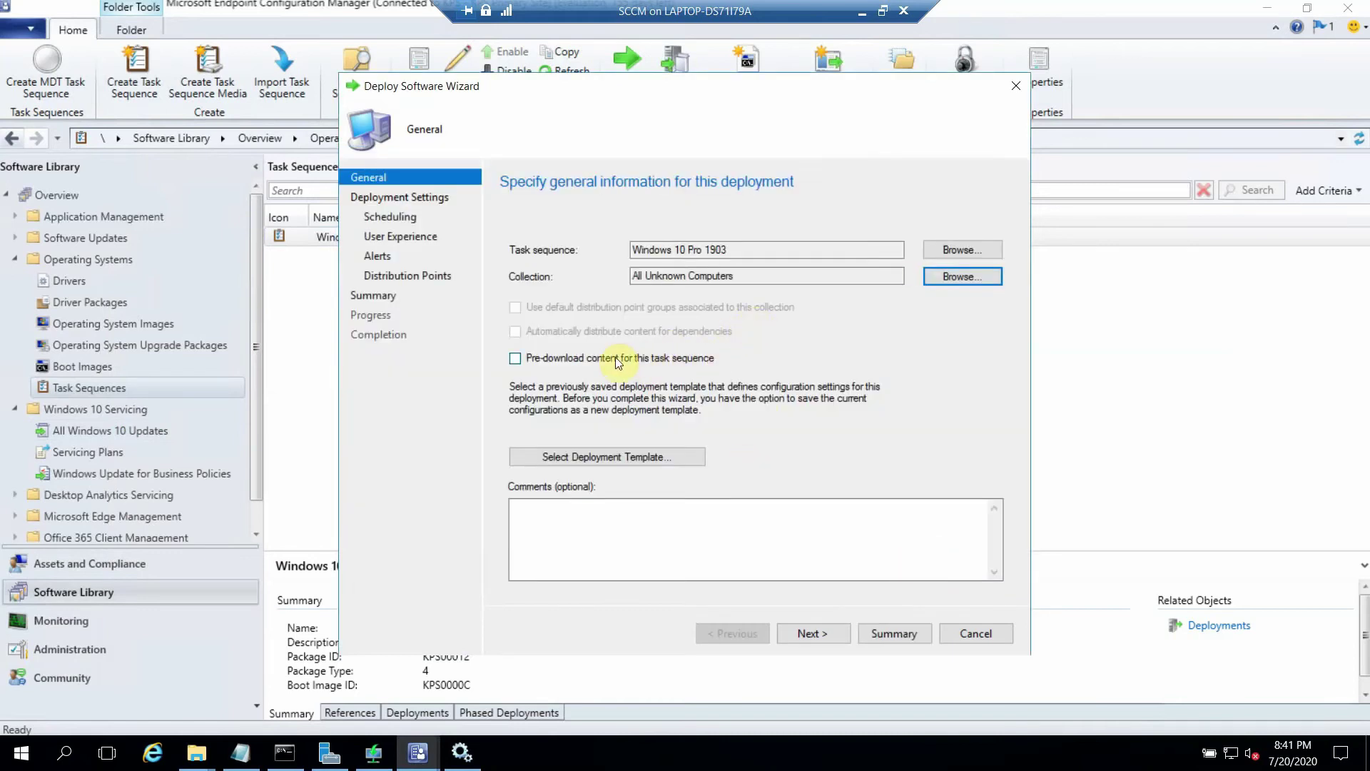
- Make the deployment available only to media and PXE, with availability and expiry times scheduled
left_click(827, 633)
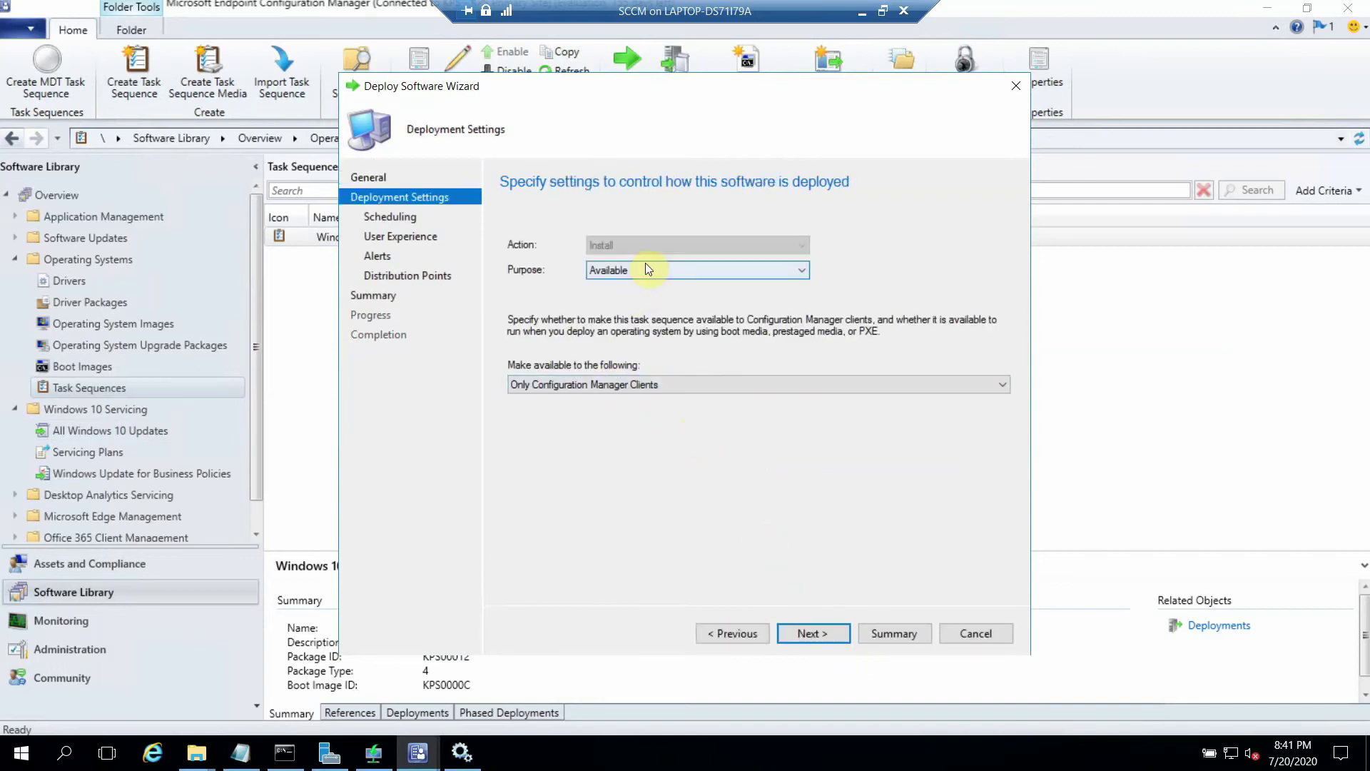
left_click(638, 391)
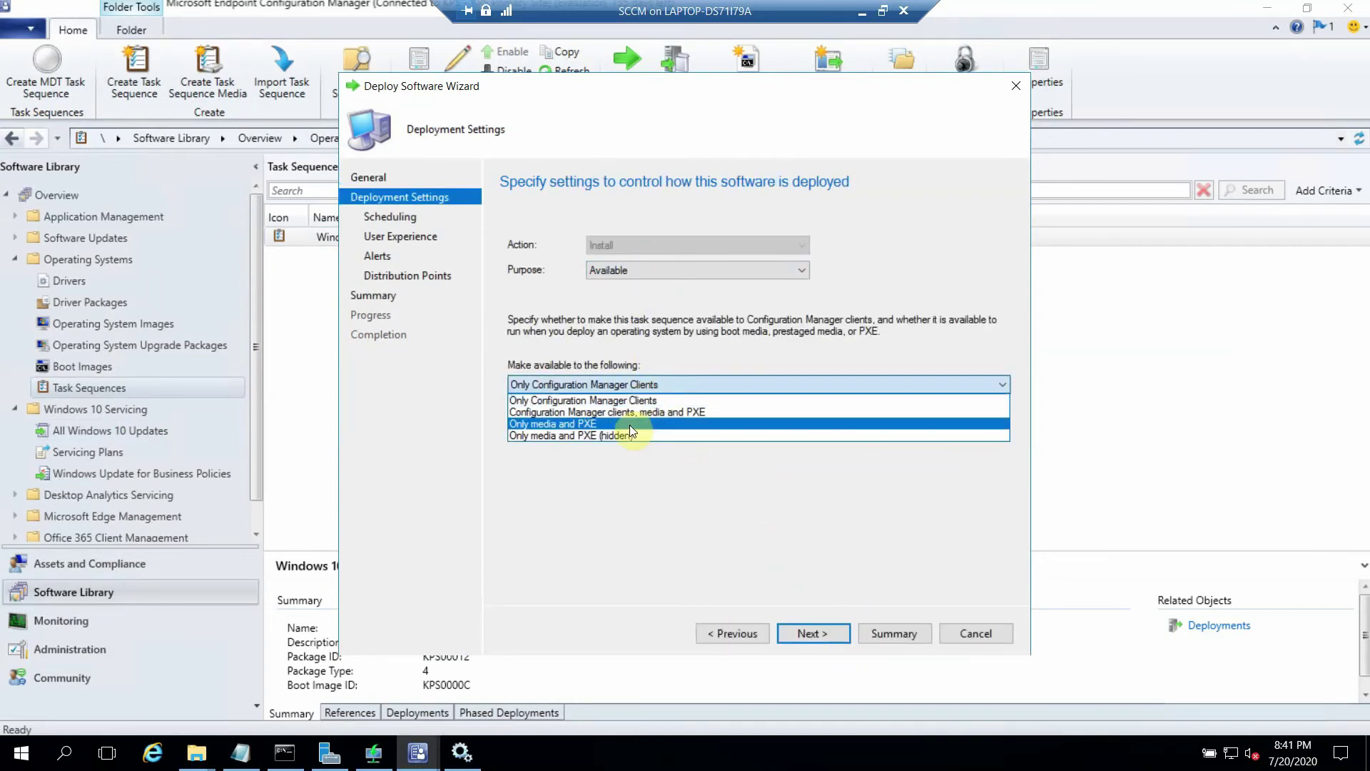
left_click(629, 426)
left_click(823, 634)
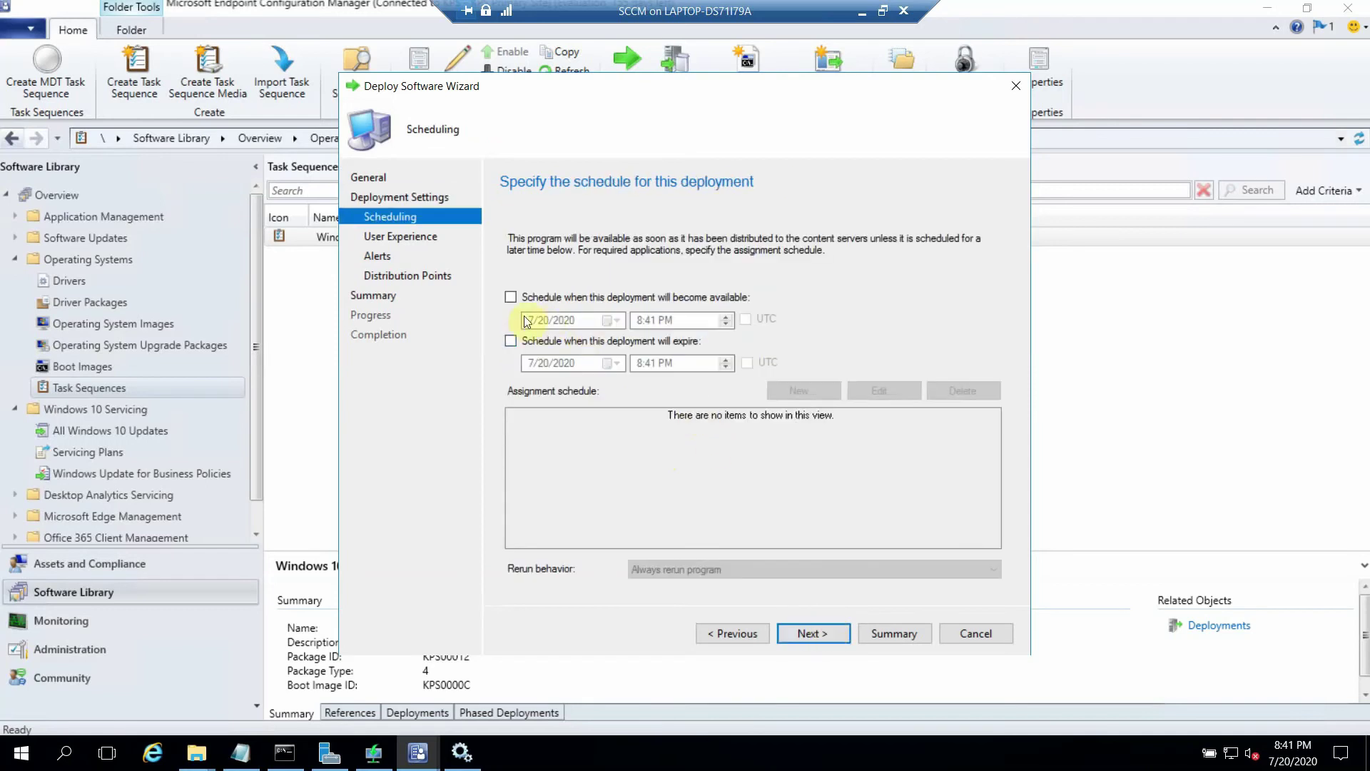
left_click(511, 296)
left_click(511, 341)
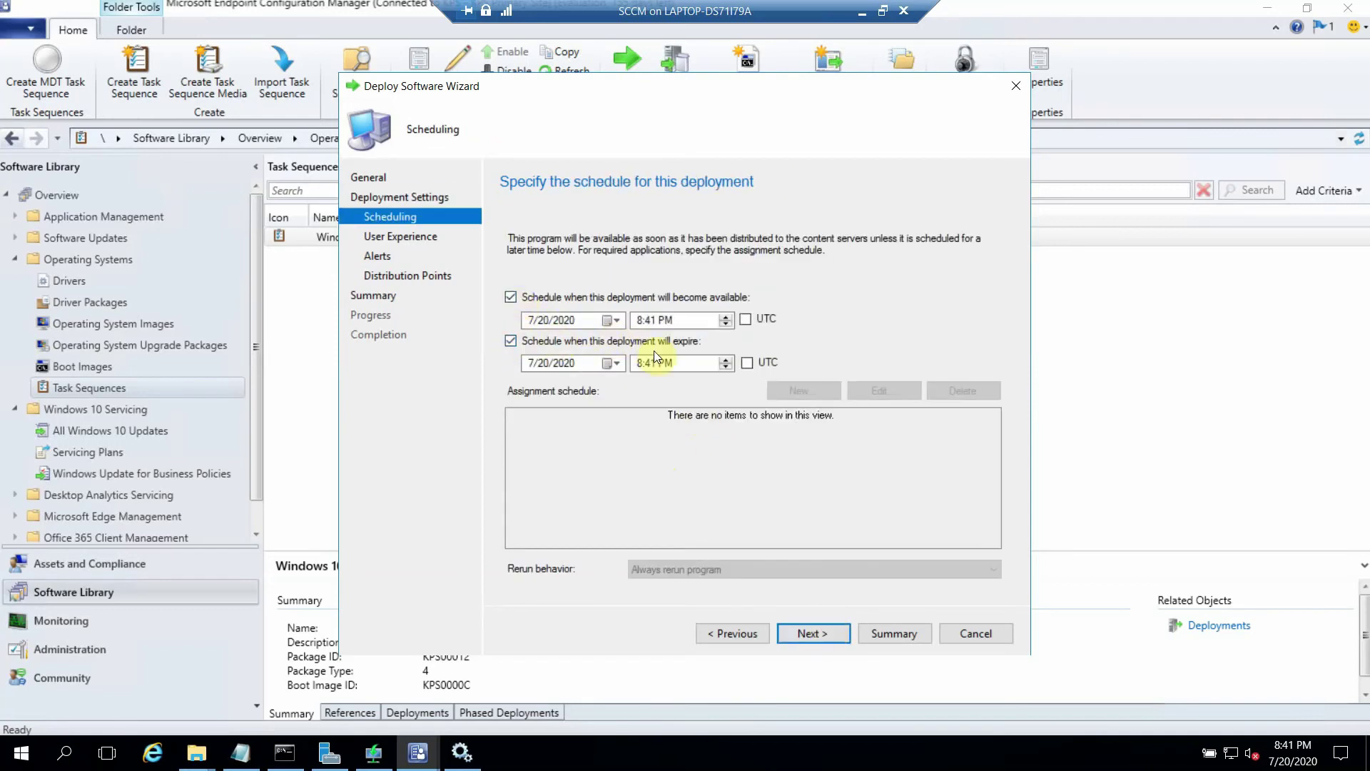
left_click(640, 362)
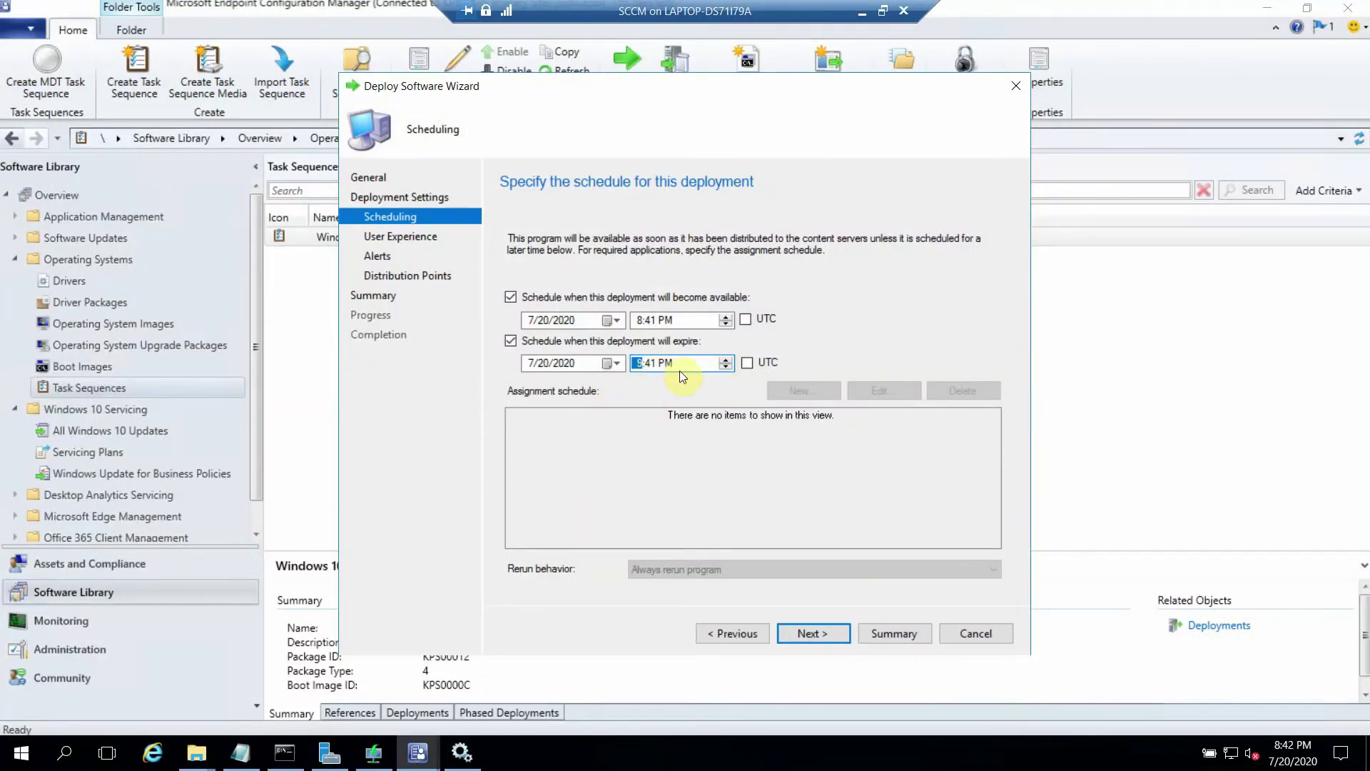
- Complete the deployment wizard, view the task sequence's deployments, and minimize the SCCM session
left_click(821, 633)
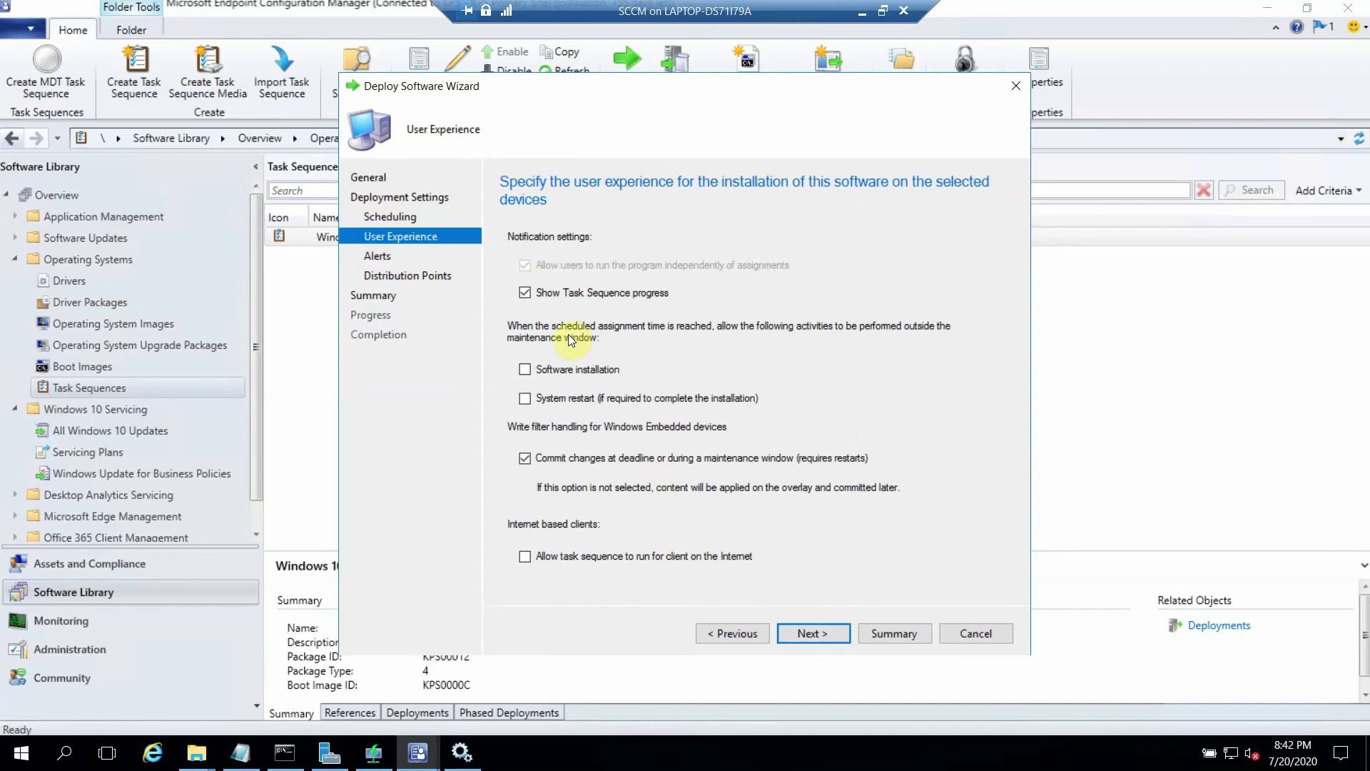
left_click(807, 633)
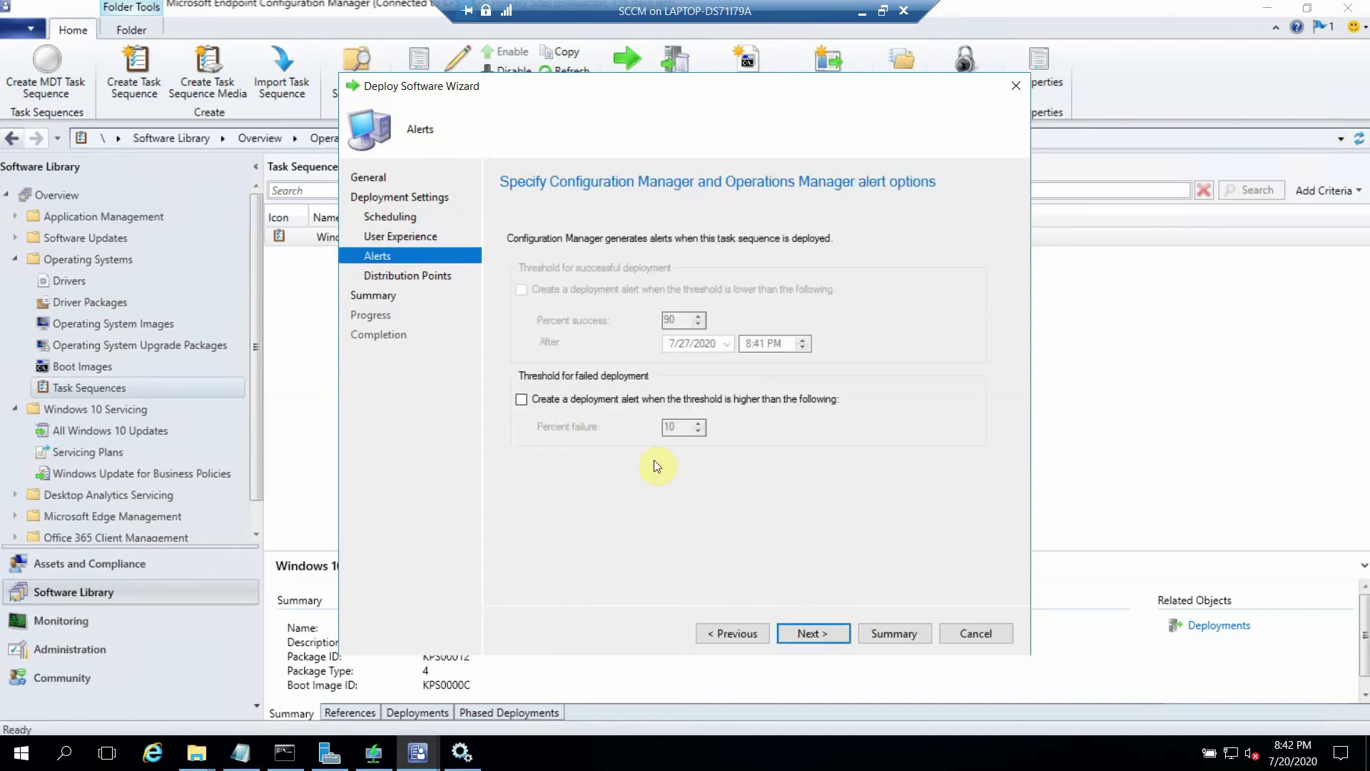
left_click(823, 636)
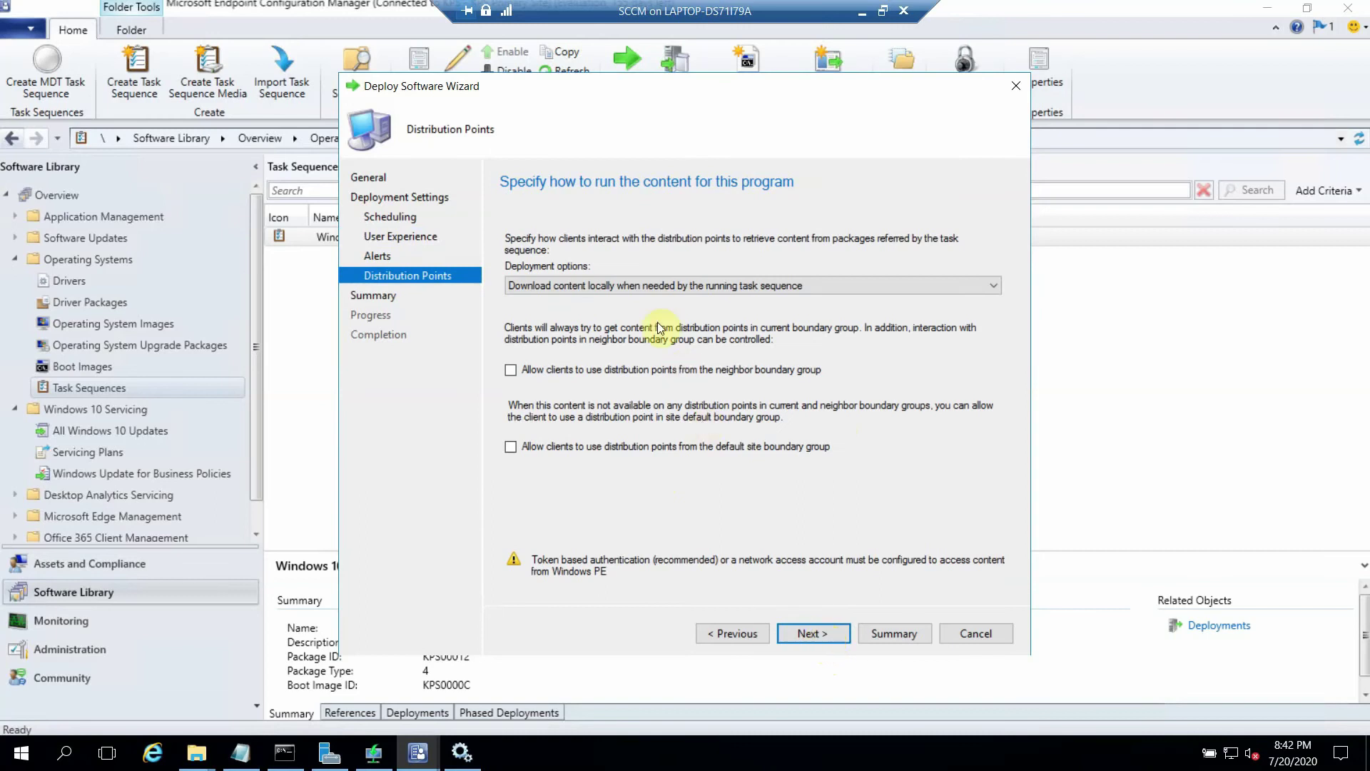
left_click(824, 631)
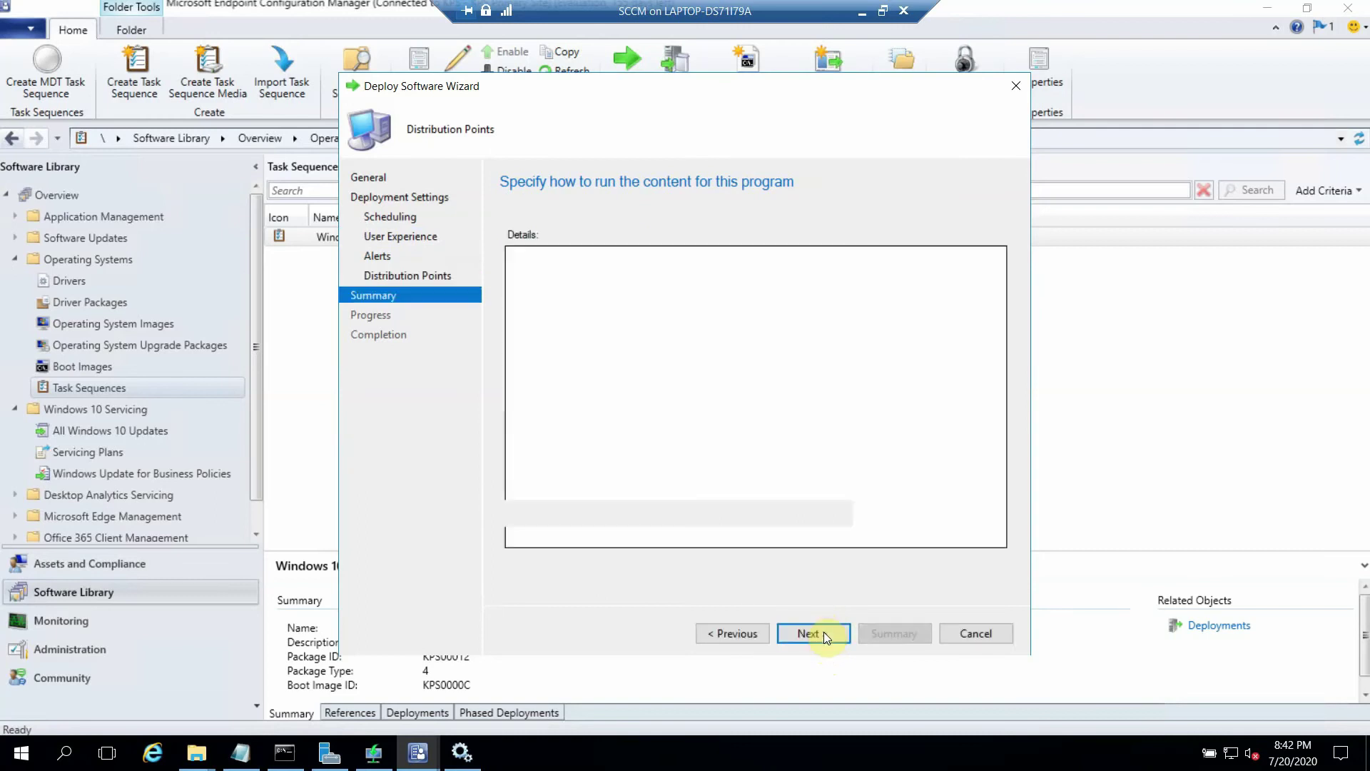
left_click(816, 631)
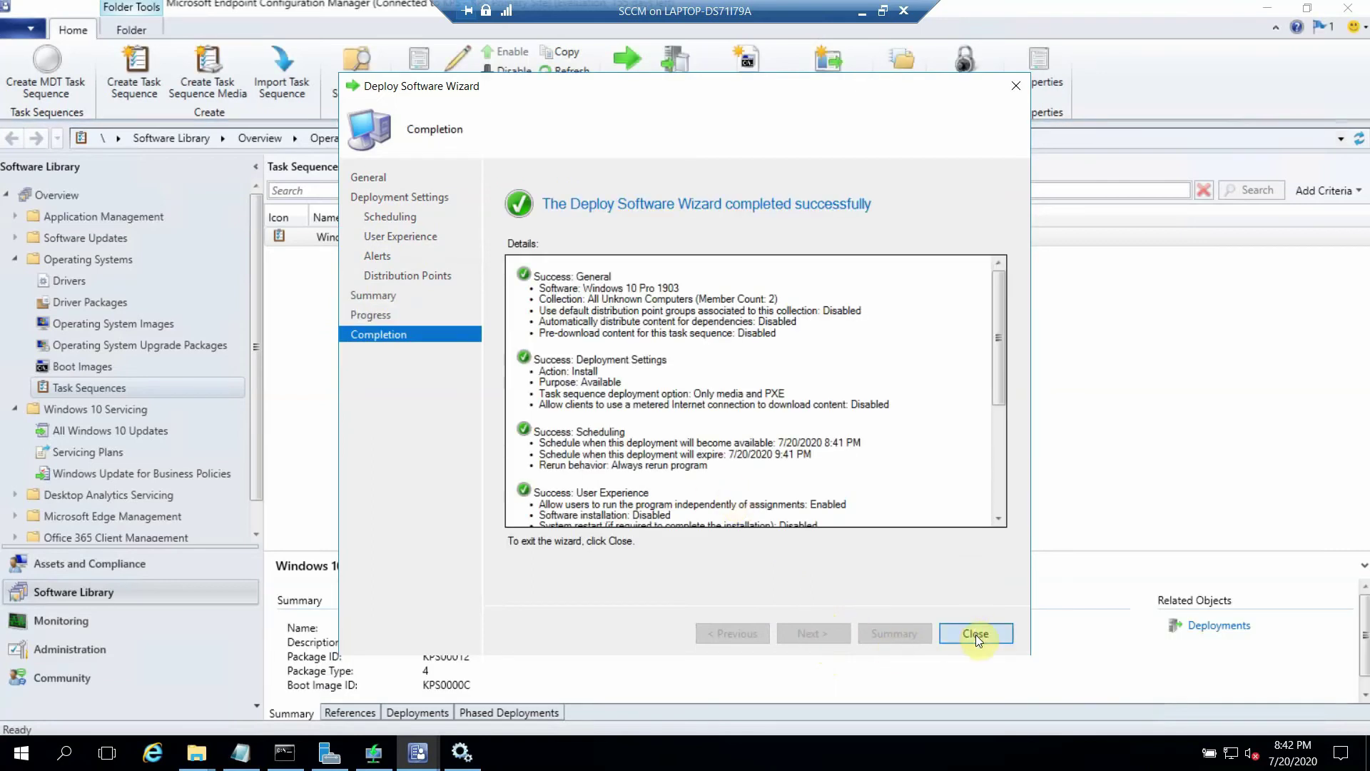
left_click(975, 634)
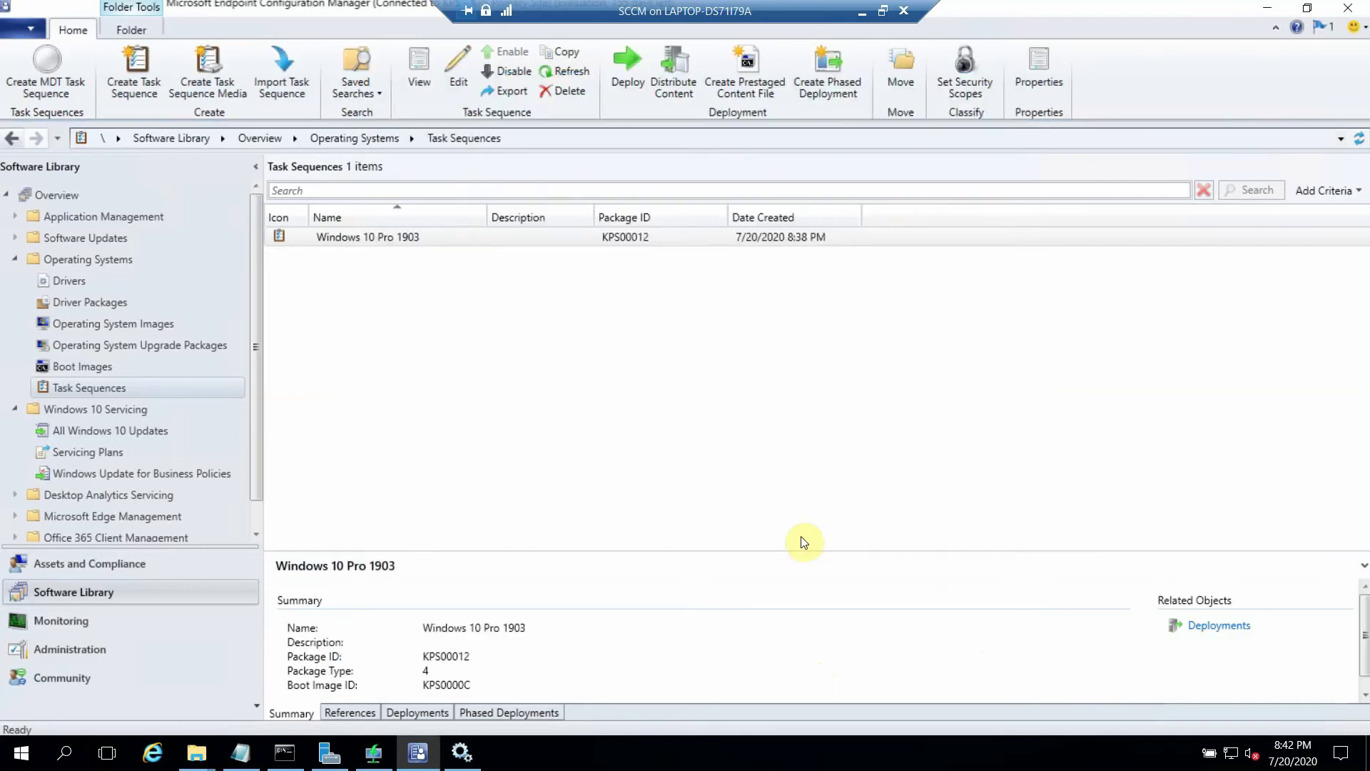
left_click(401, 711)
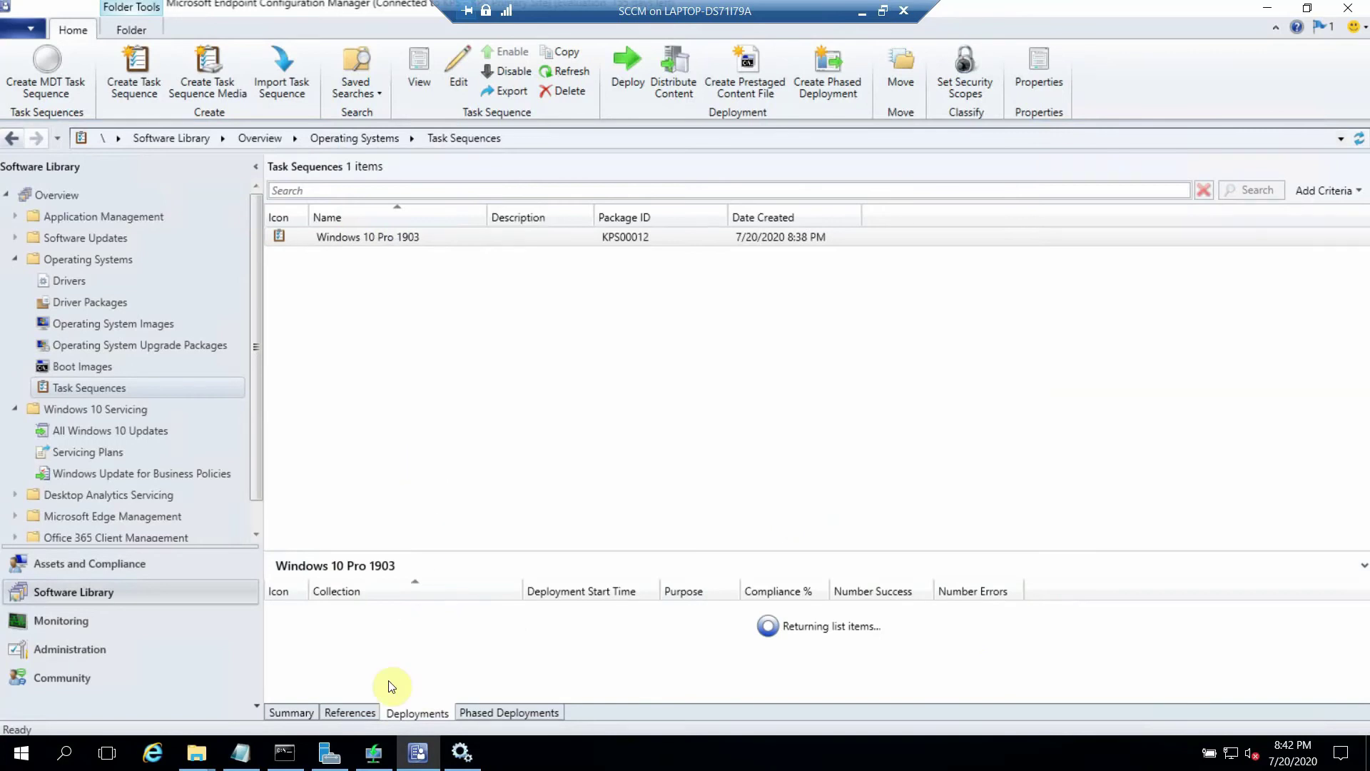
left_click(861, 9)
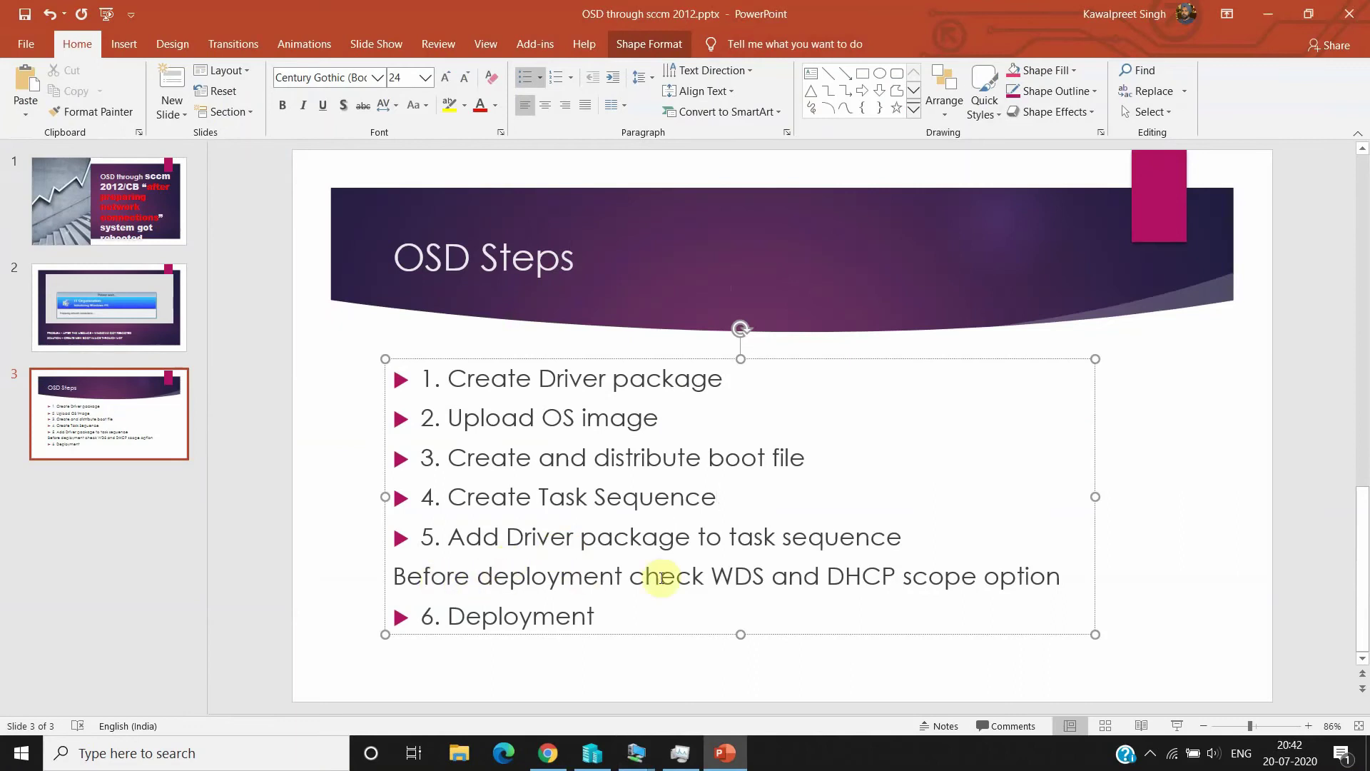
- On ADServer, check DHCP scope options 066 (192.168.0.108) and 067 (smsboot\x86\wdsnbp.com)
mouse_move(637, 751)
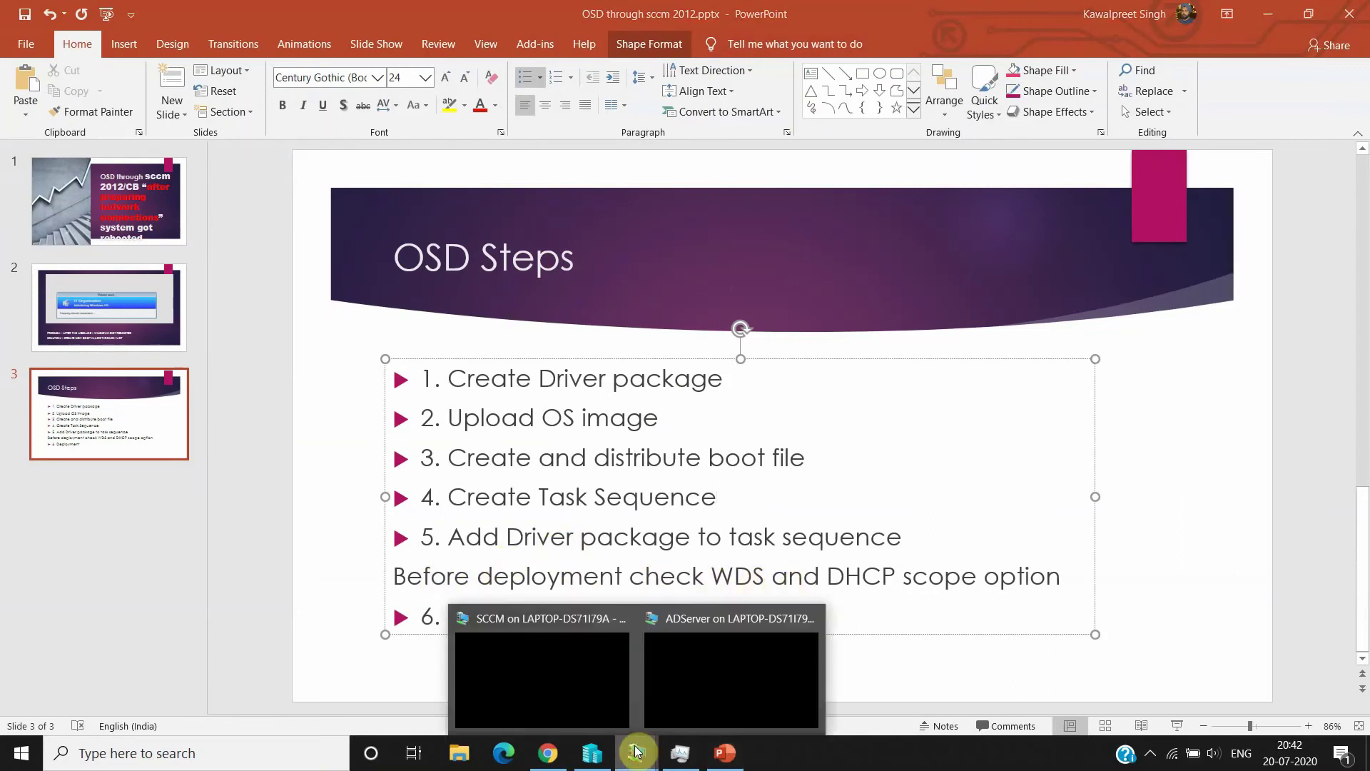
left_click(560, 692)
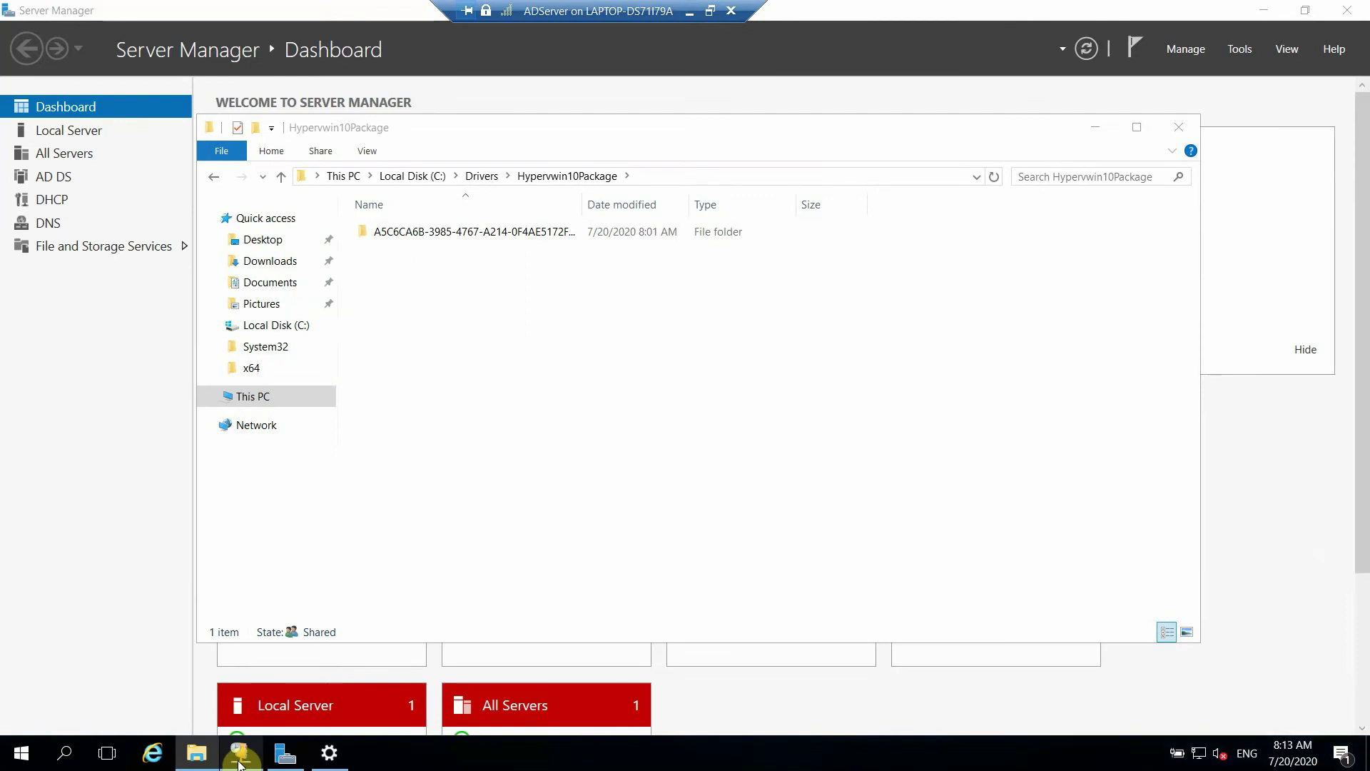
left_click(239, 760)
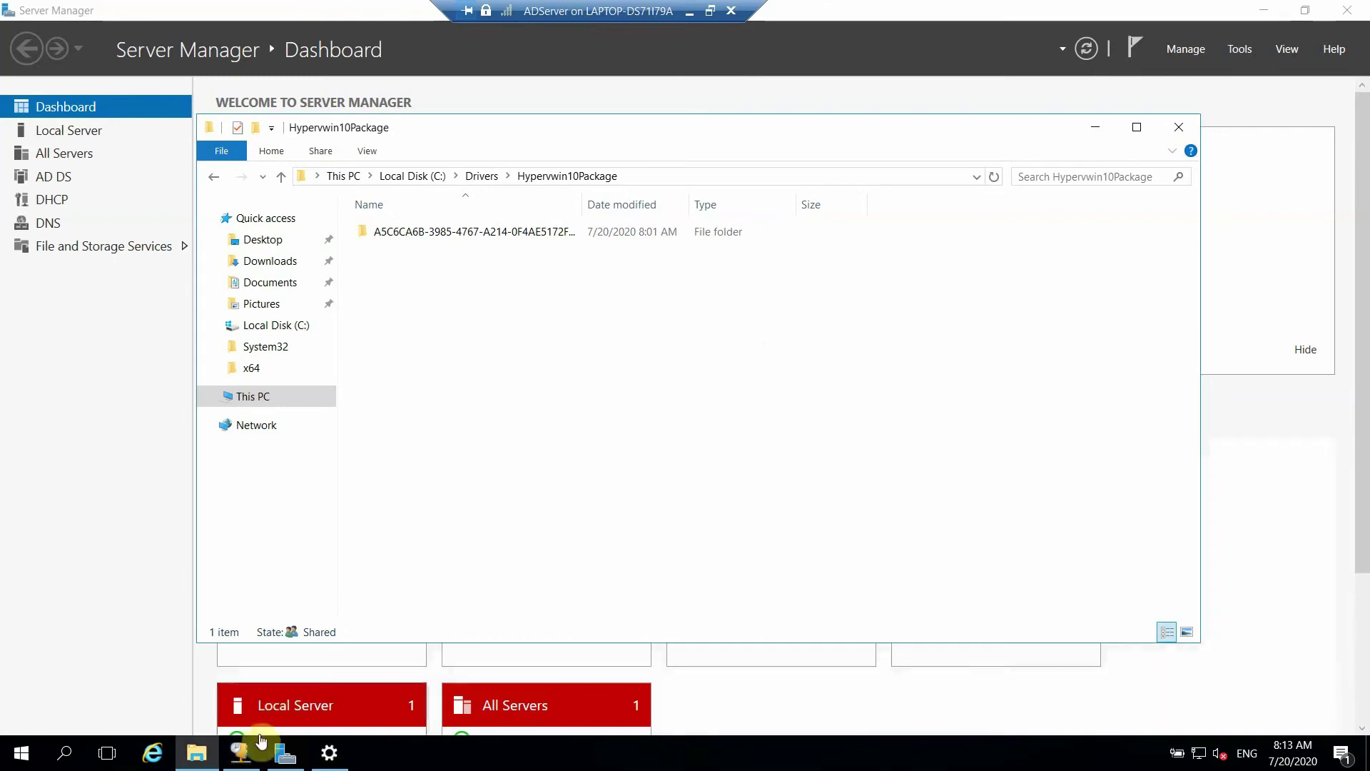
left_click(261, 744)
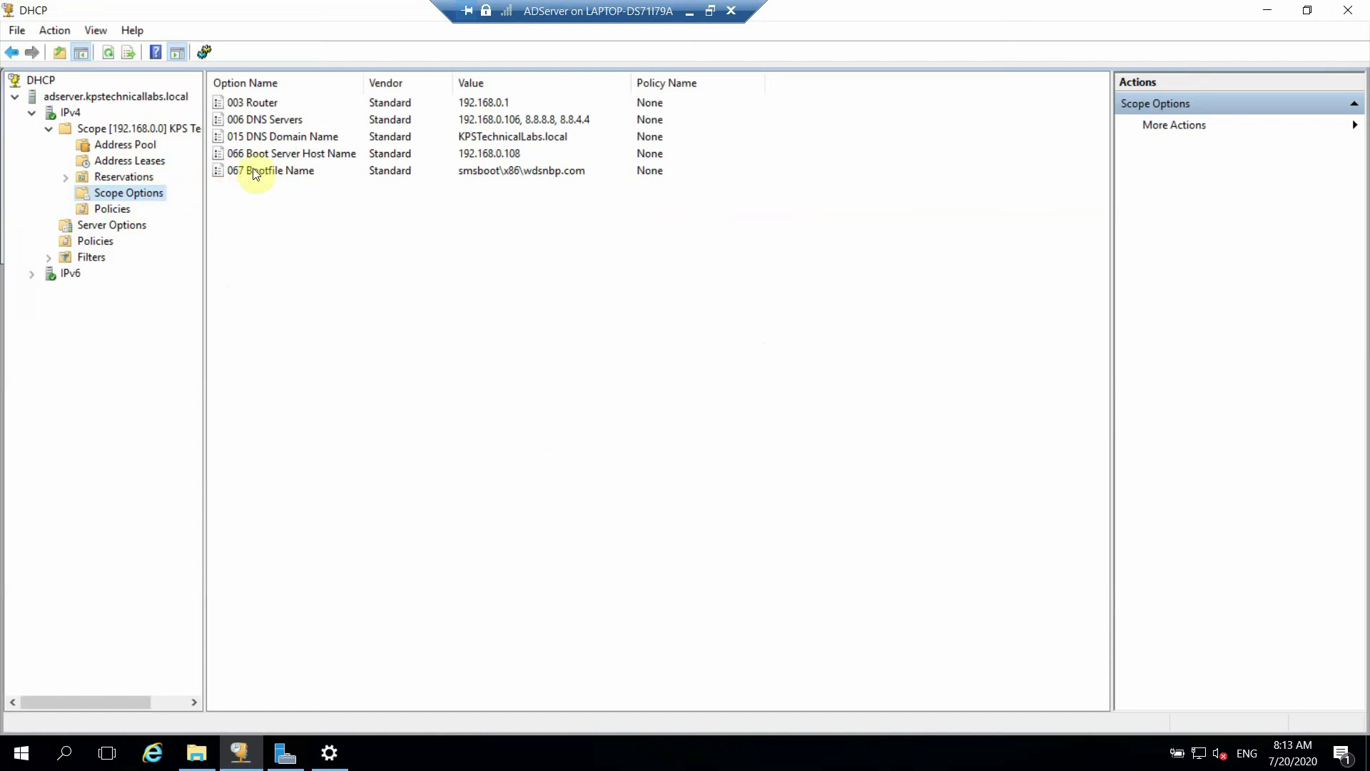
left_click(288, 159)
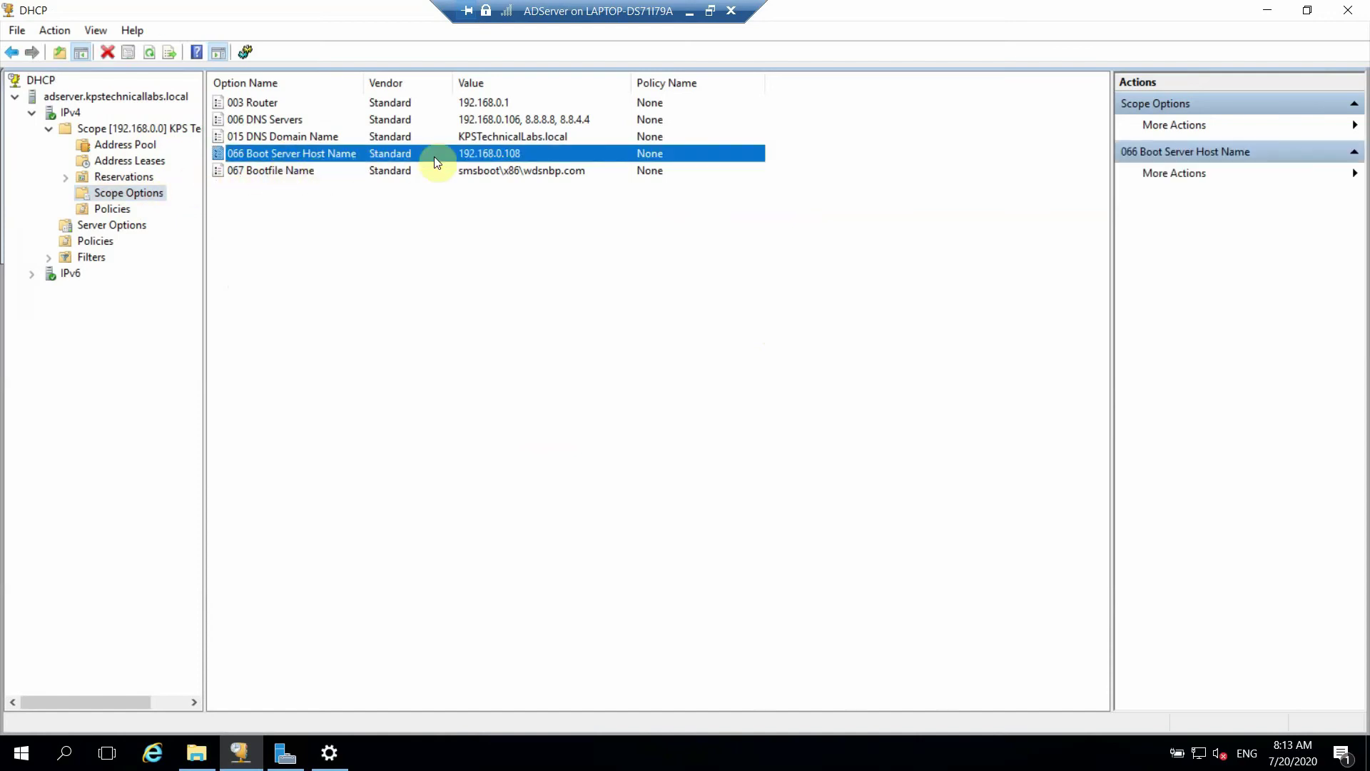
left_click(316, 173)
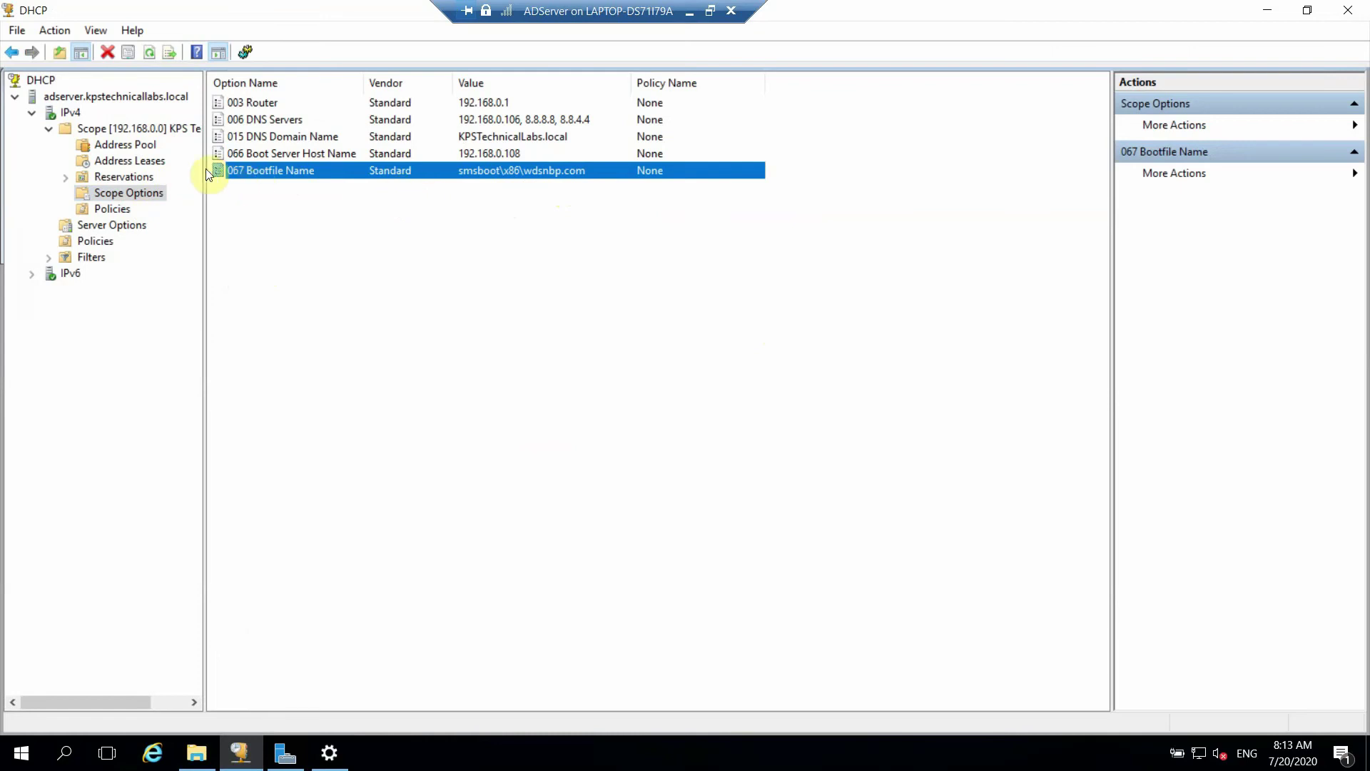
- Close the DHCP console, minimize the ADServer session, and restore the SCCM remote session
left_click(1265, 9)
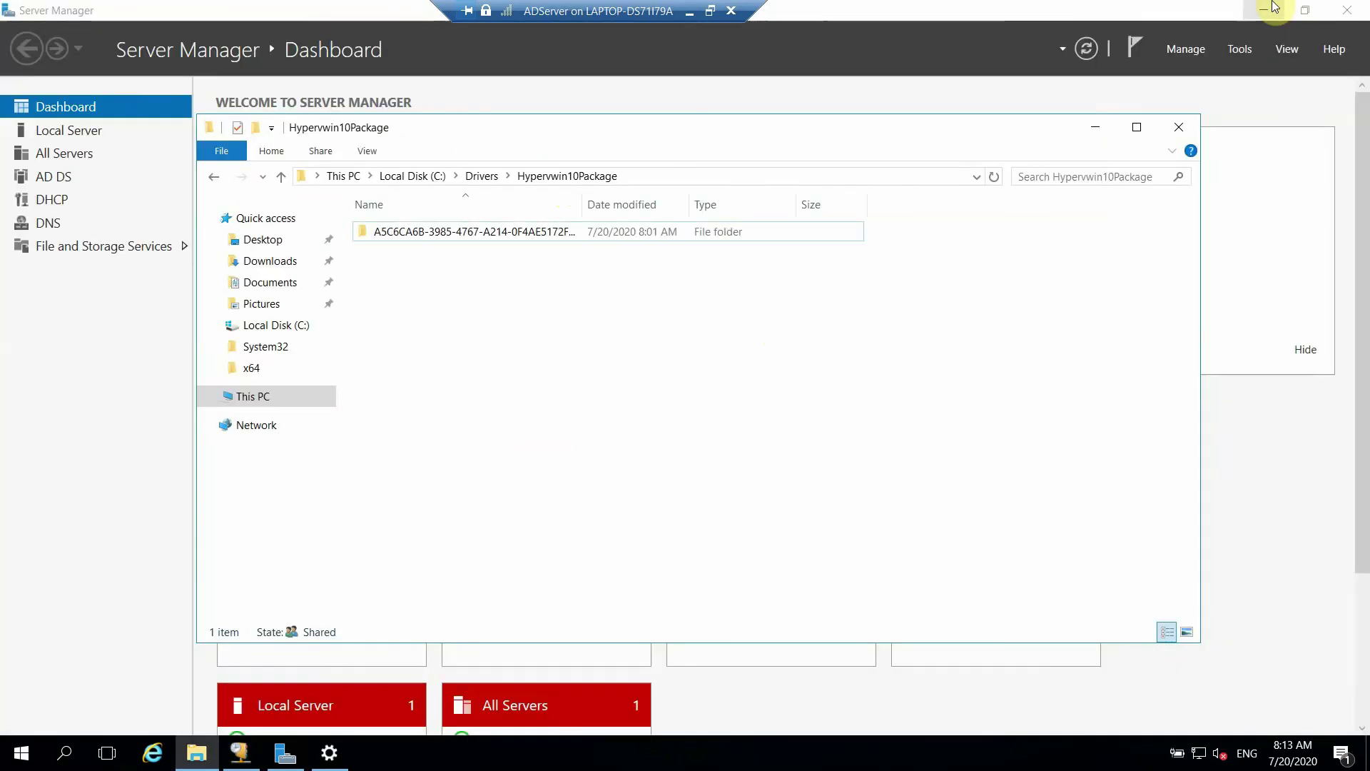
left_click(689, 14)
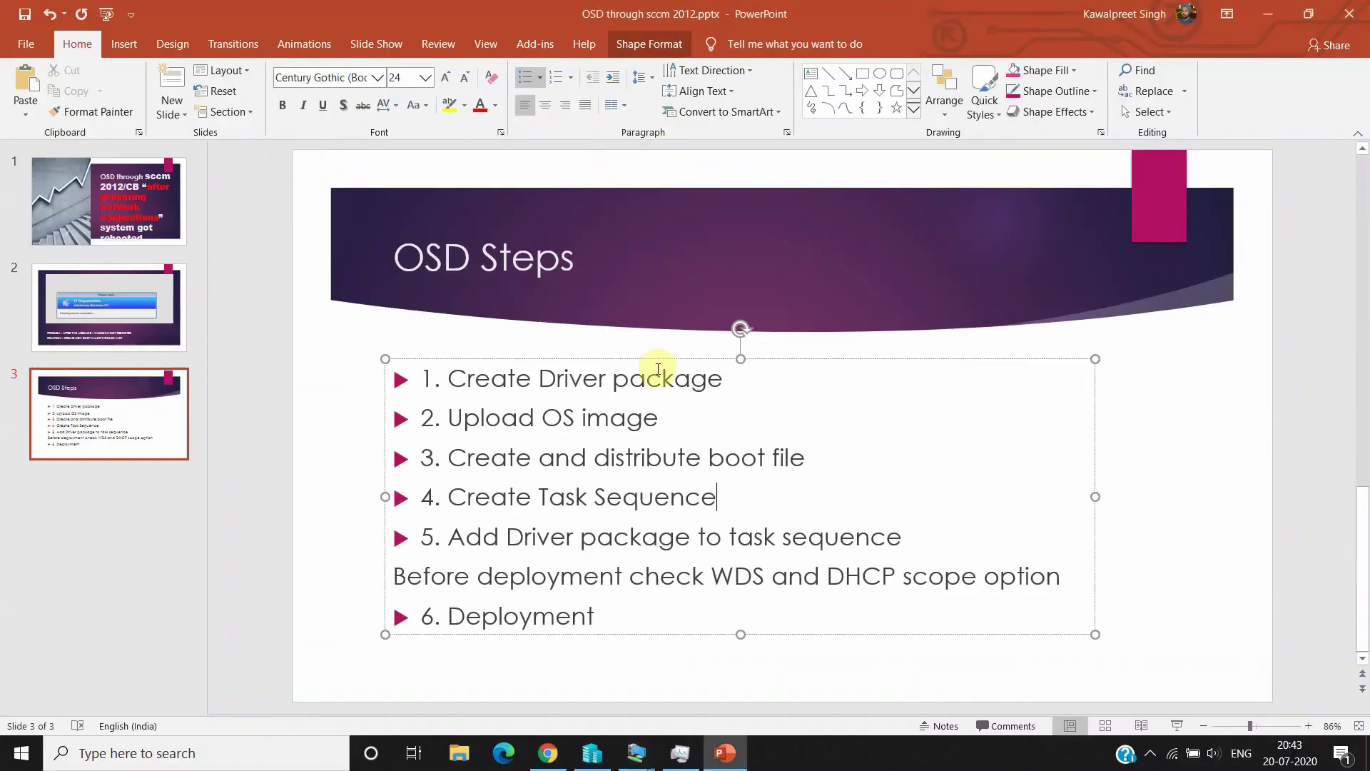
mouse_move(632, 758)
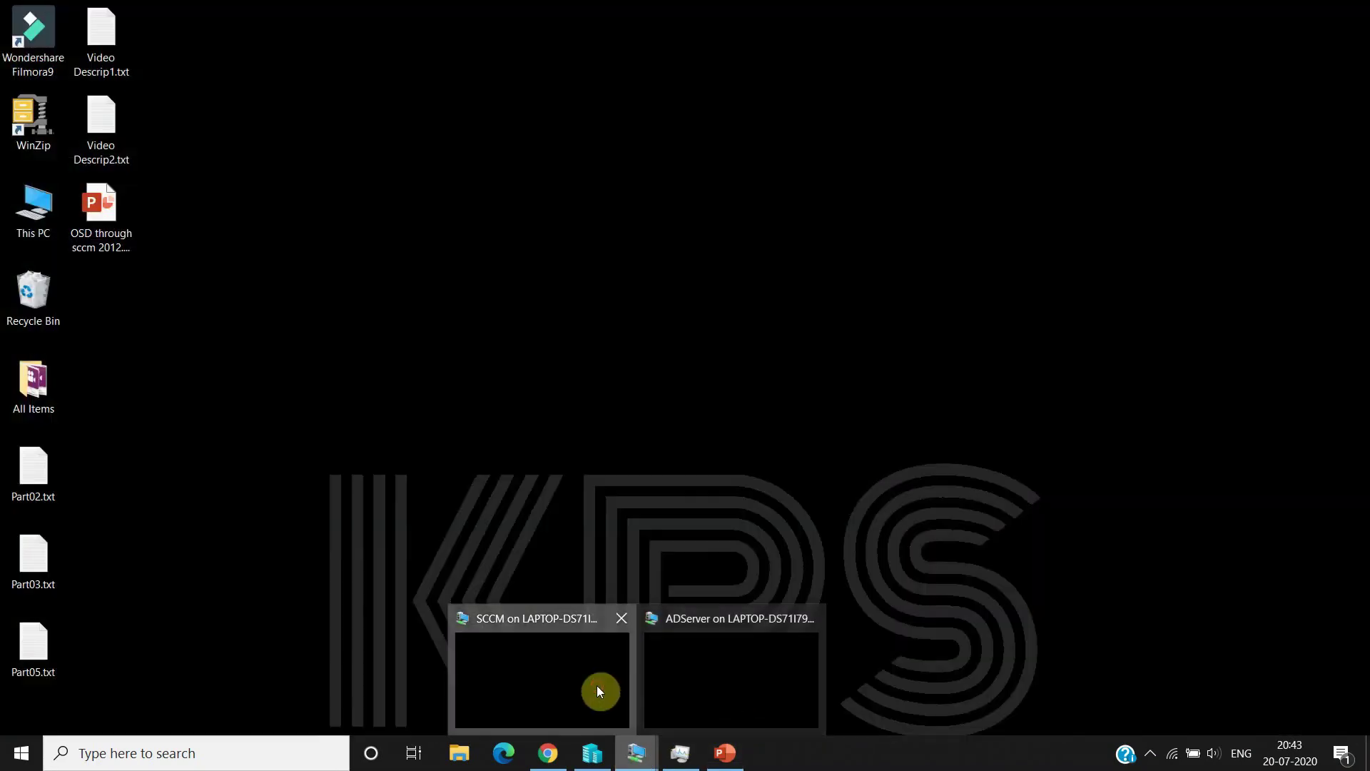
left_click(607, 683)
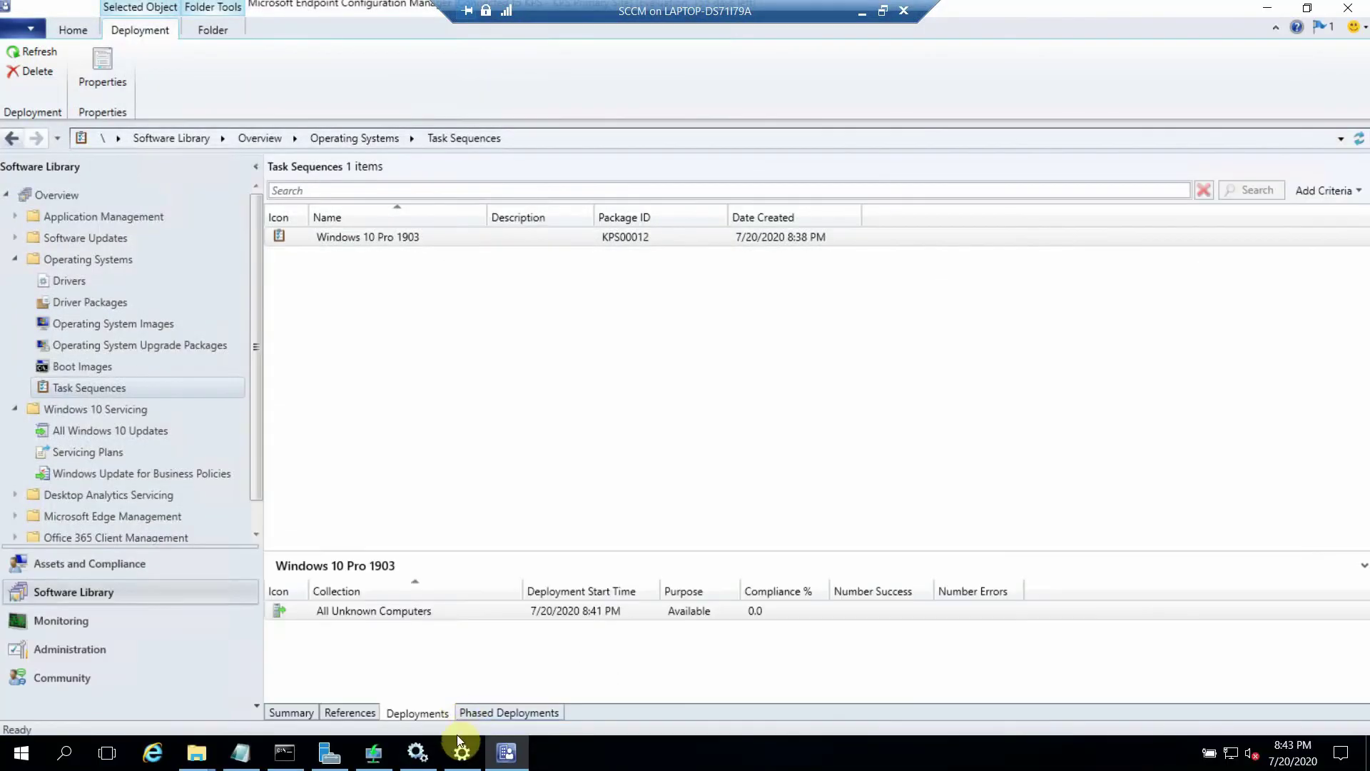
- Confirm SCCMServer.KPSTechnicalLabs.local appears in Windows Deployment Services, then switch to Hyper-V Manager
left_click(373, 753)
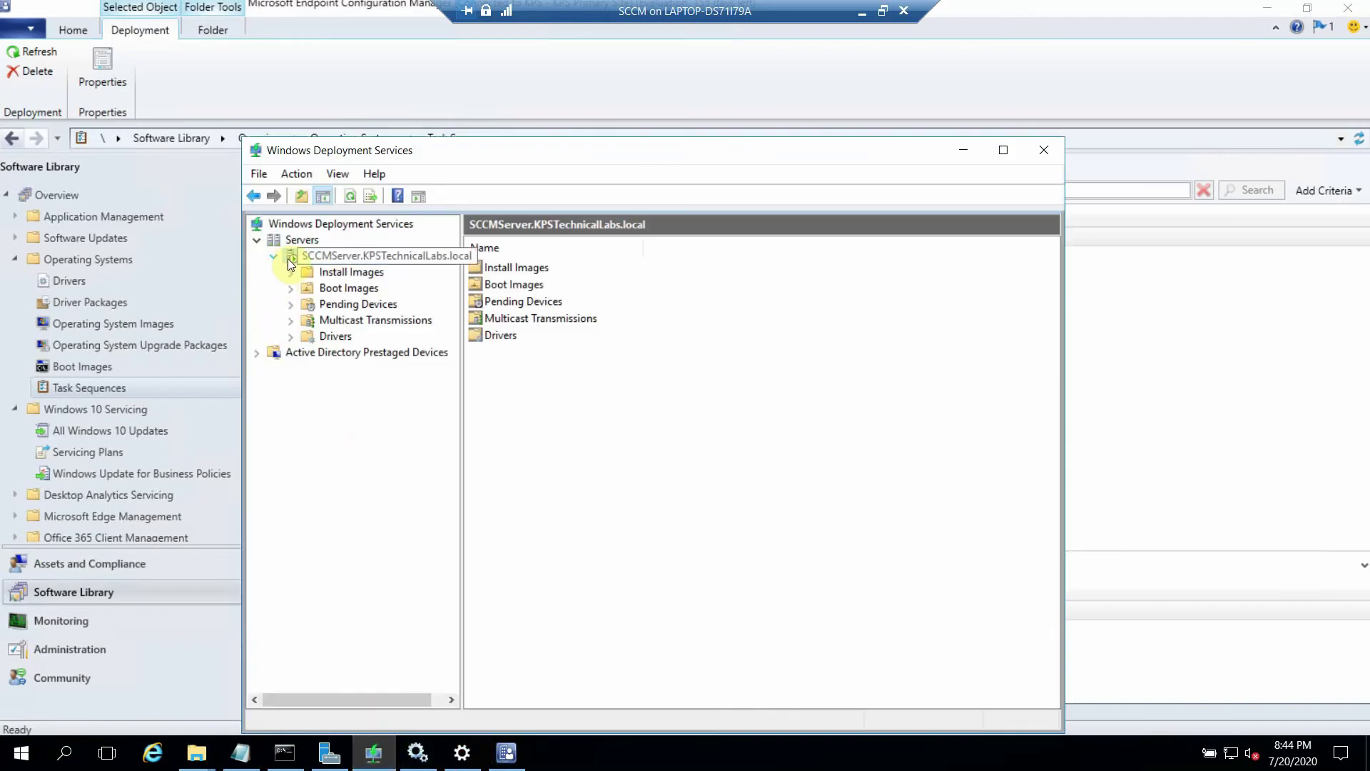
left_click(862, 11)
left_click(591, 752)
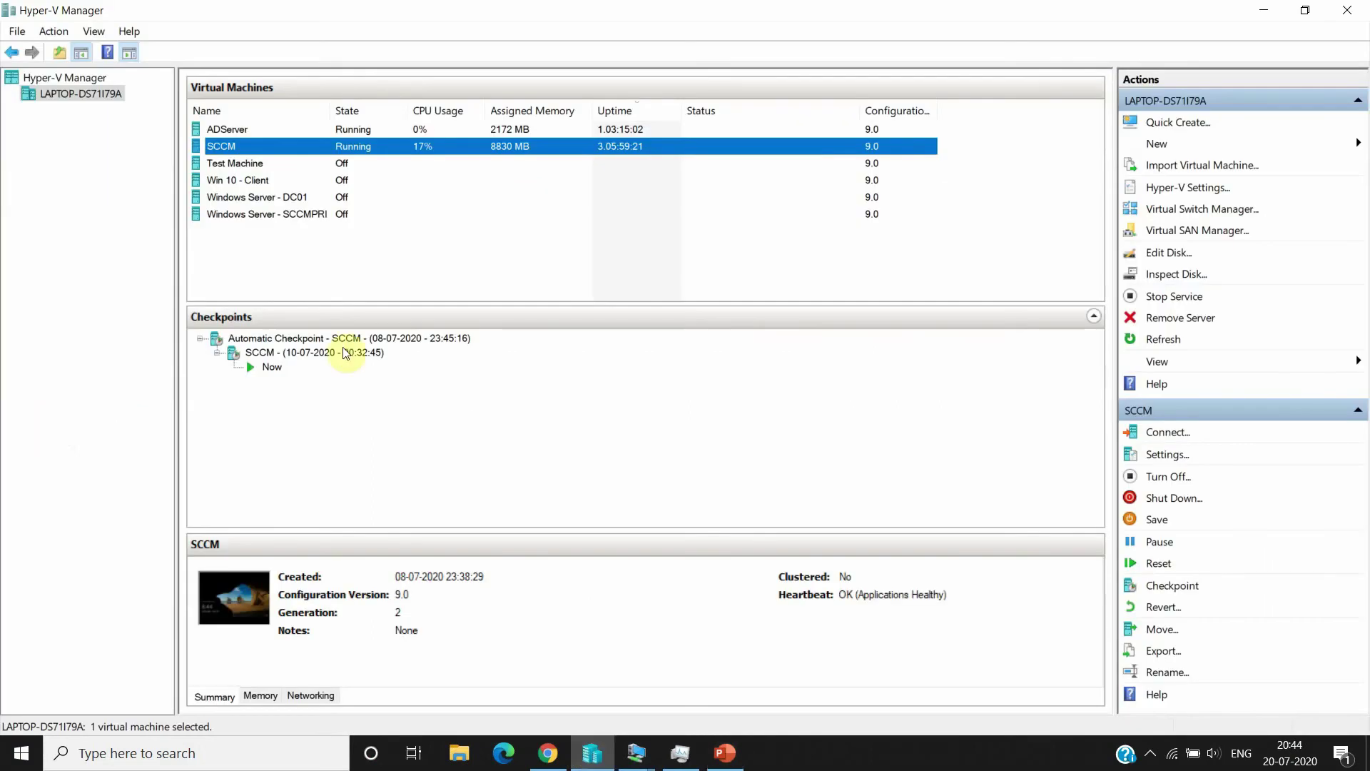
- Start a new virtual machine named Win10 Test2 stored on drive D
right_click(113, 98)
mouse_move(164, 127)
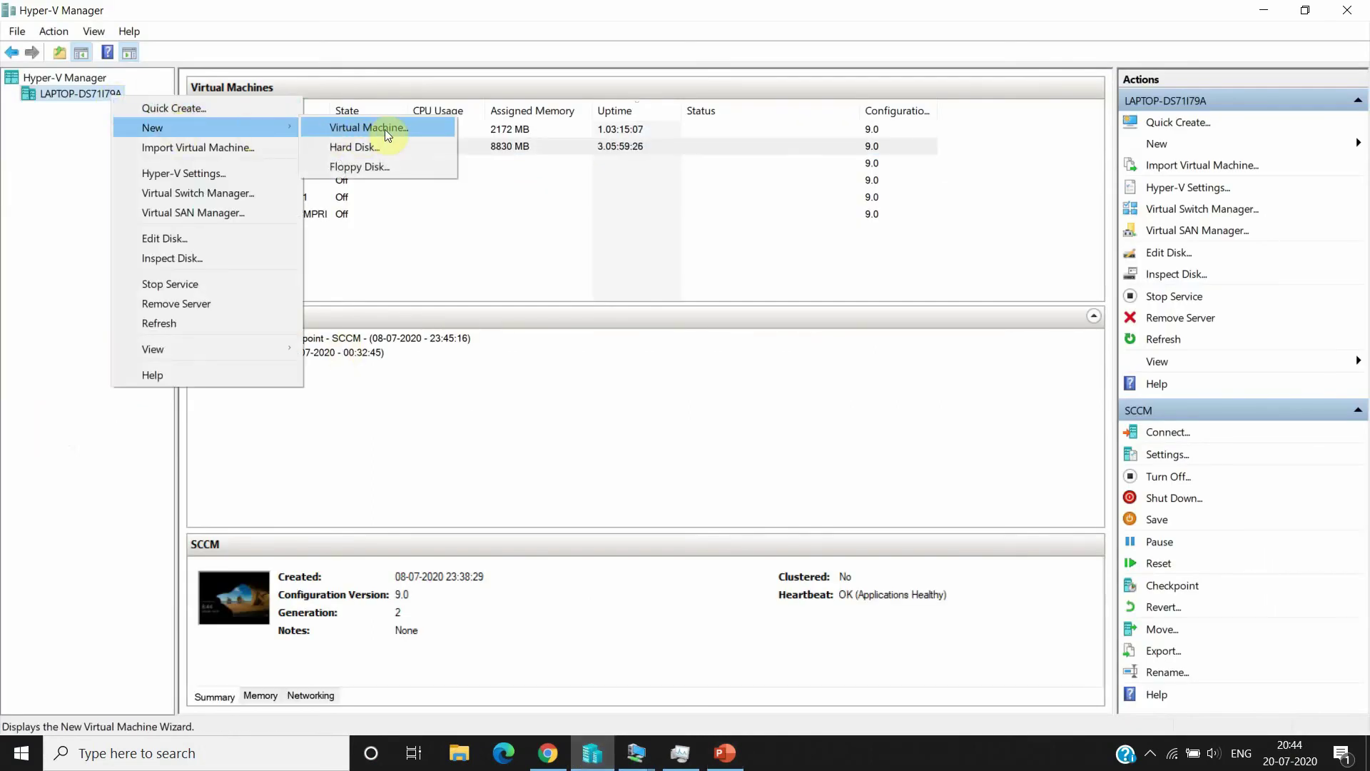
left_click(386, 130)
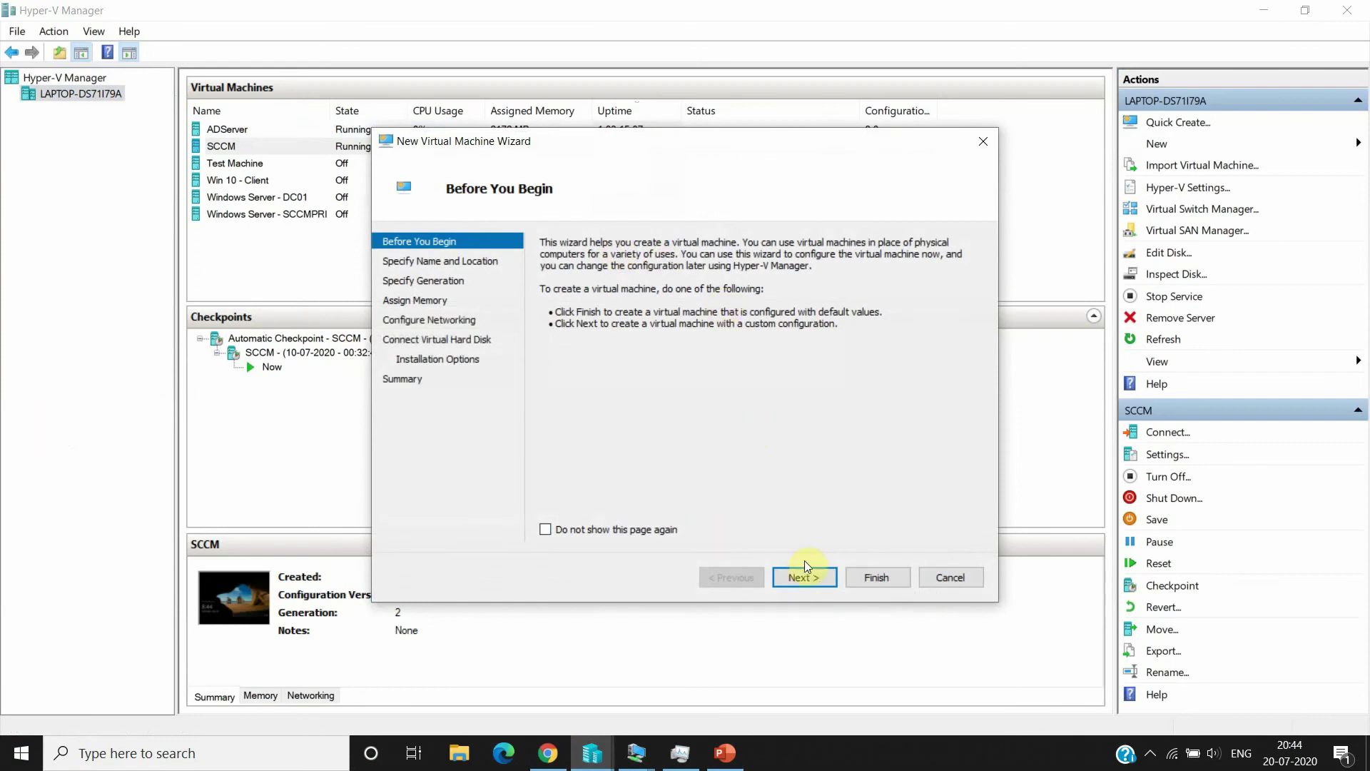
left_click(812, 575)
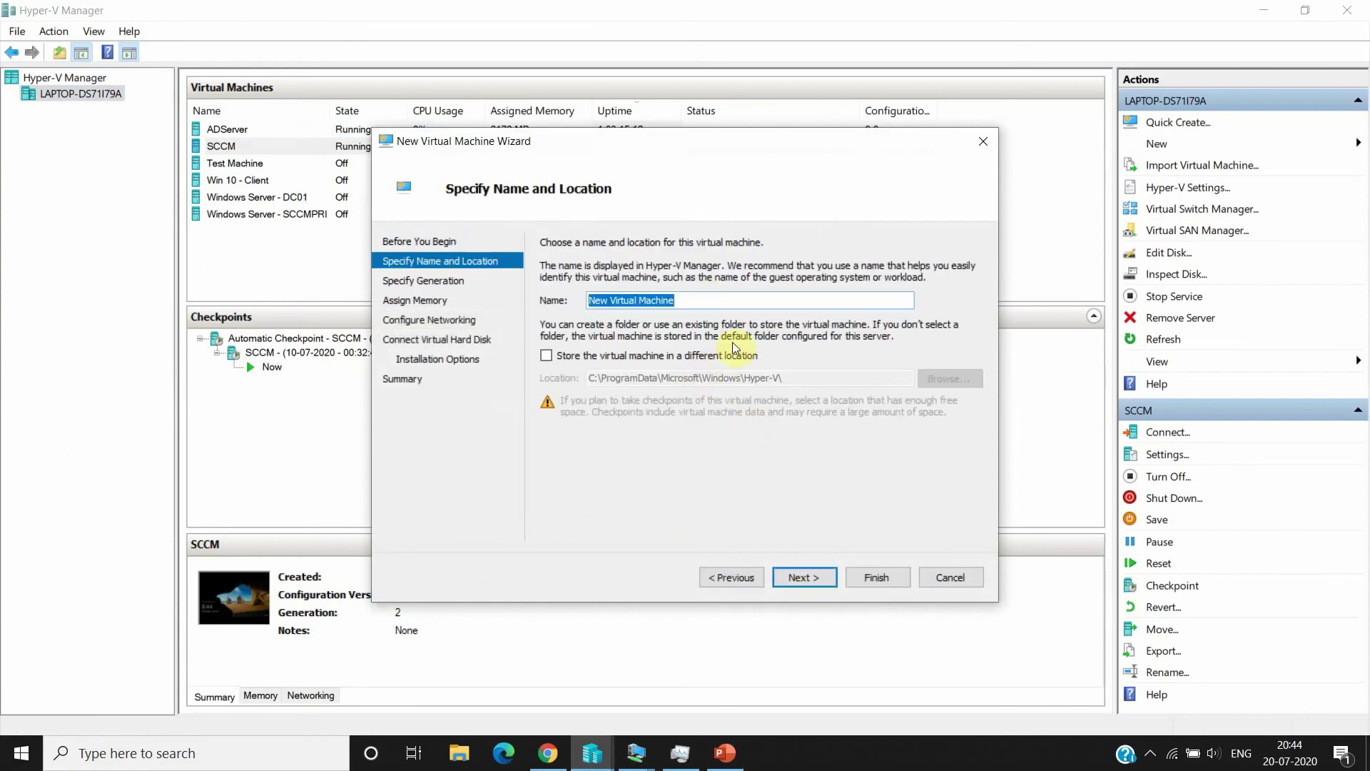
type("Win1")
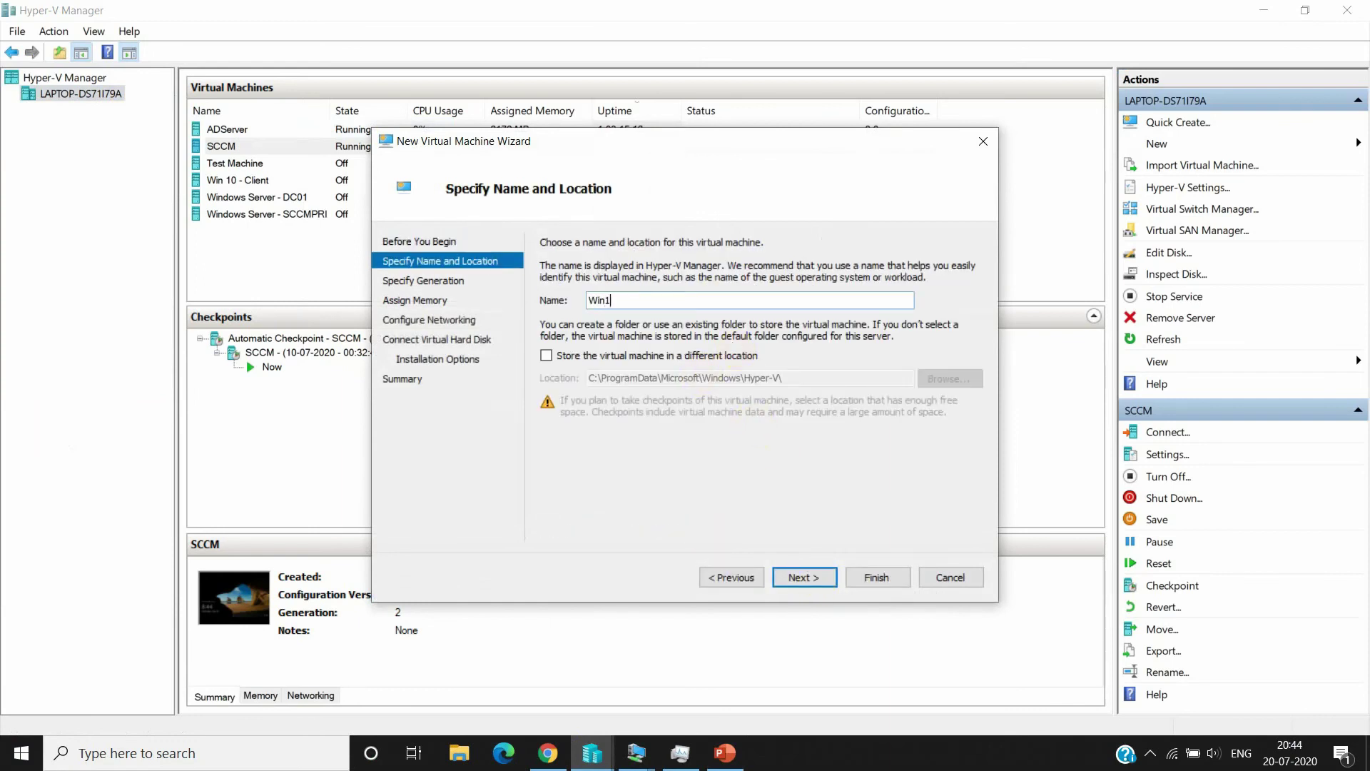
type("0 Test2")
left_click(672, 355)
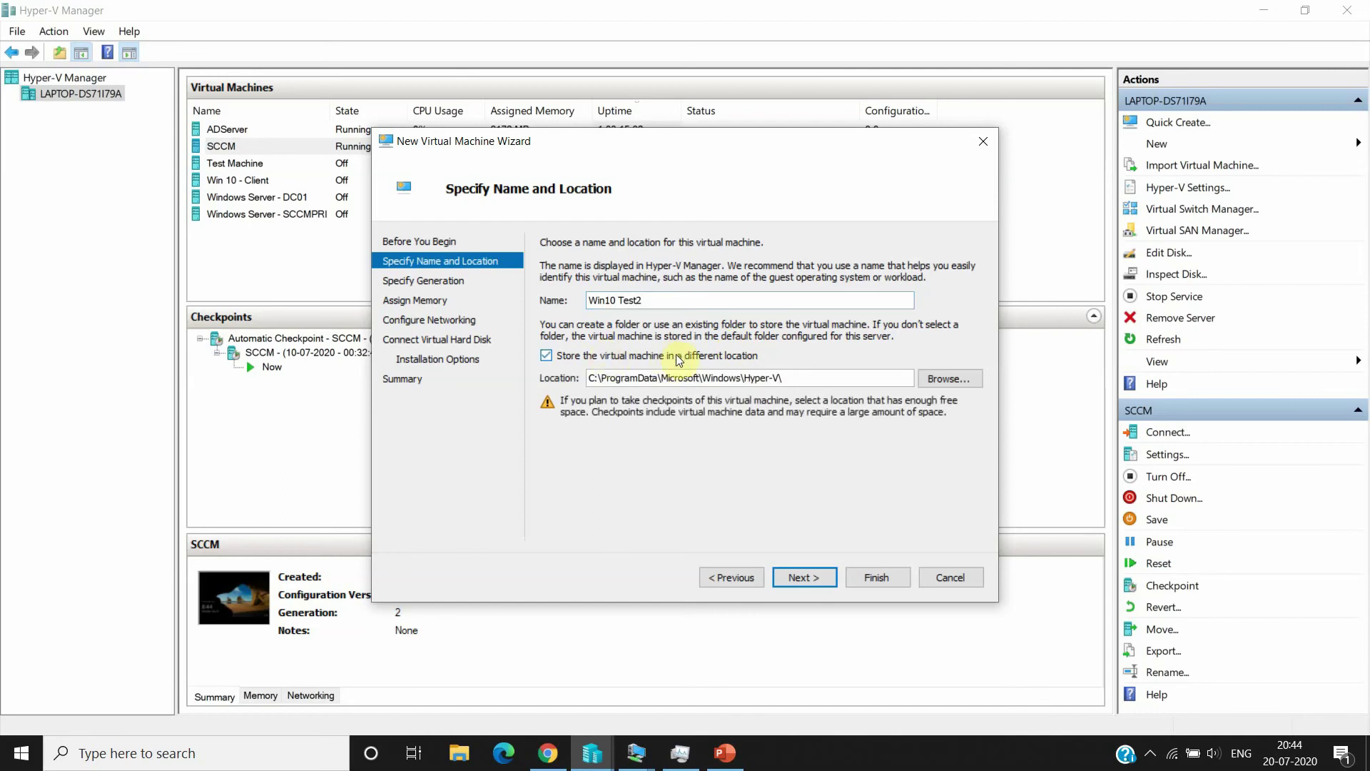
left_click(596, 379)
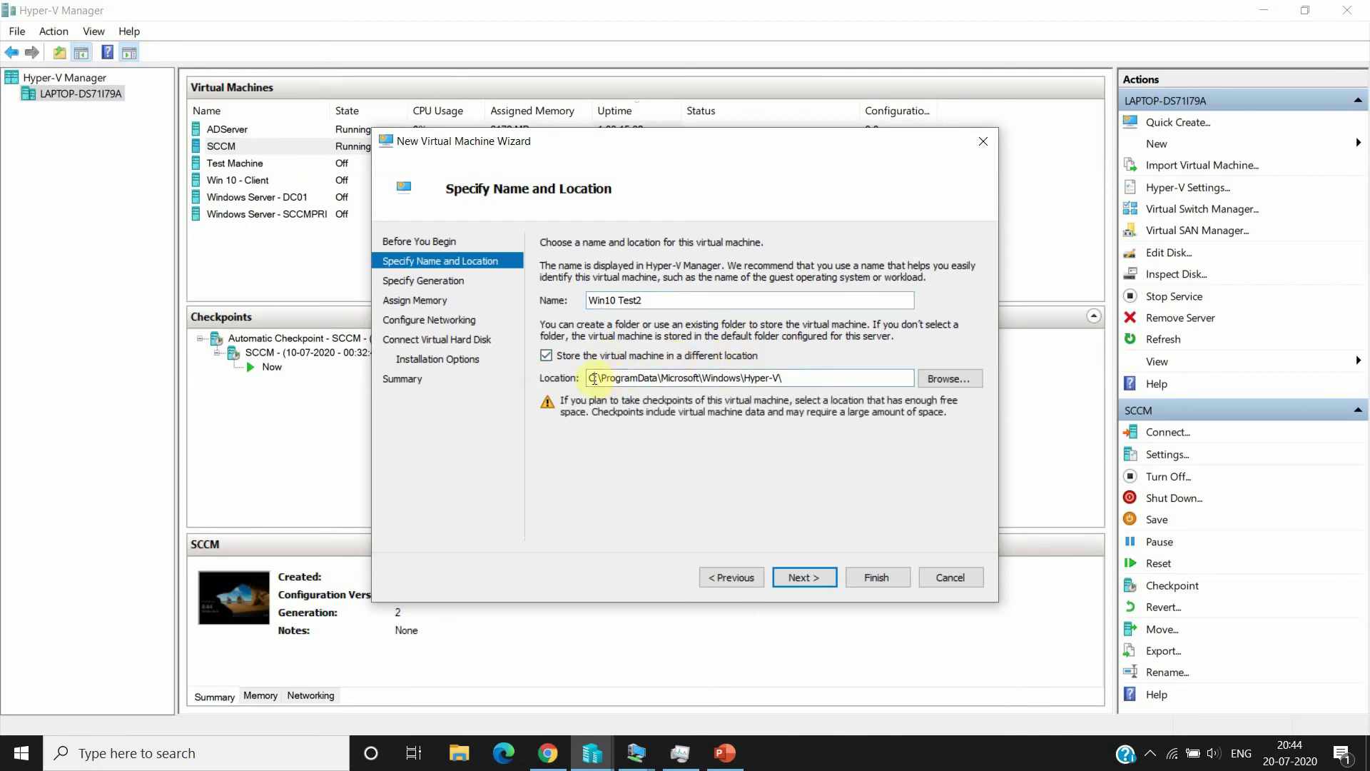
key("BackSpace")
type("D")
left_click(558, 439)
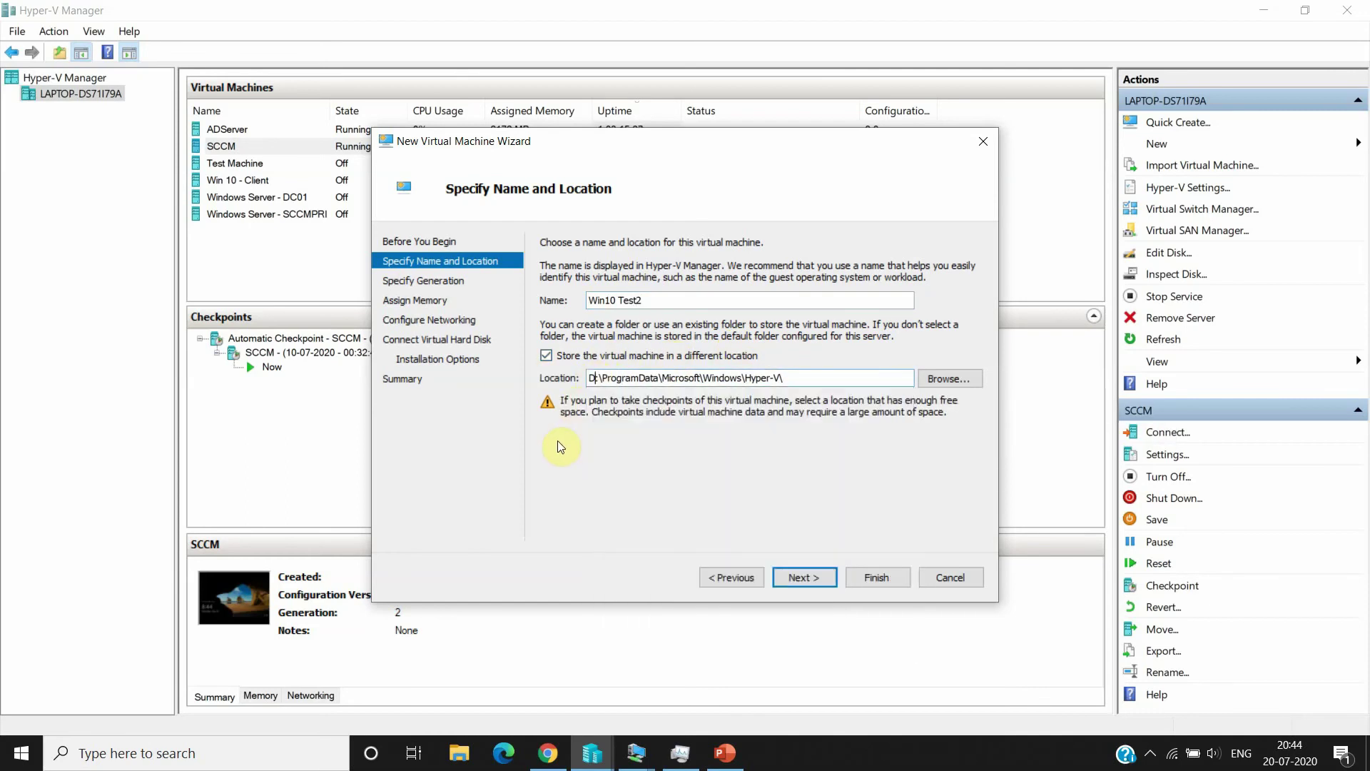
left_click(811, 576)
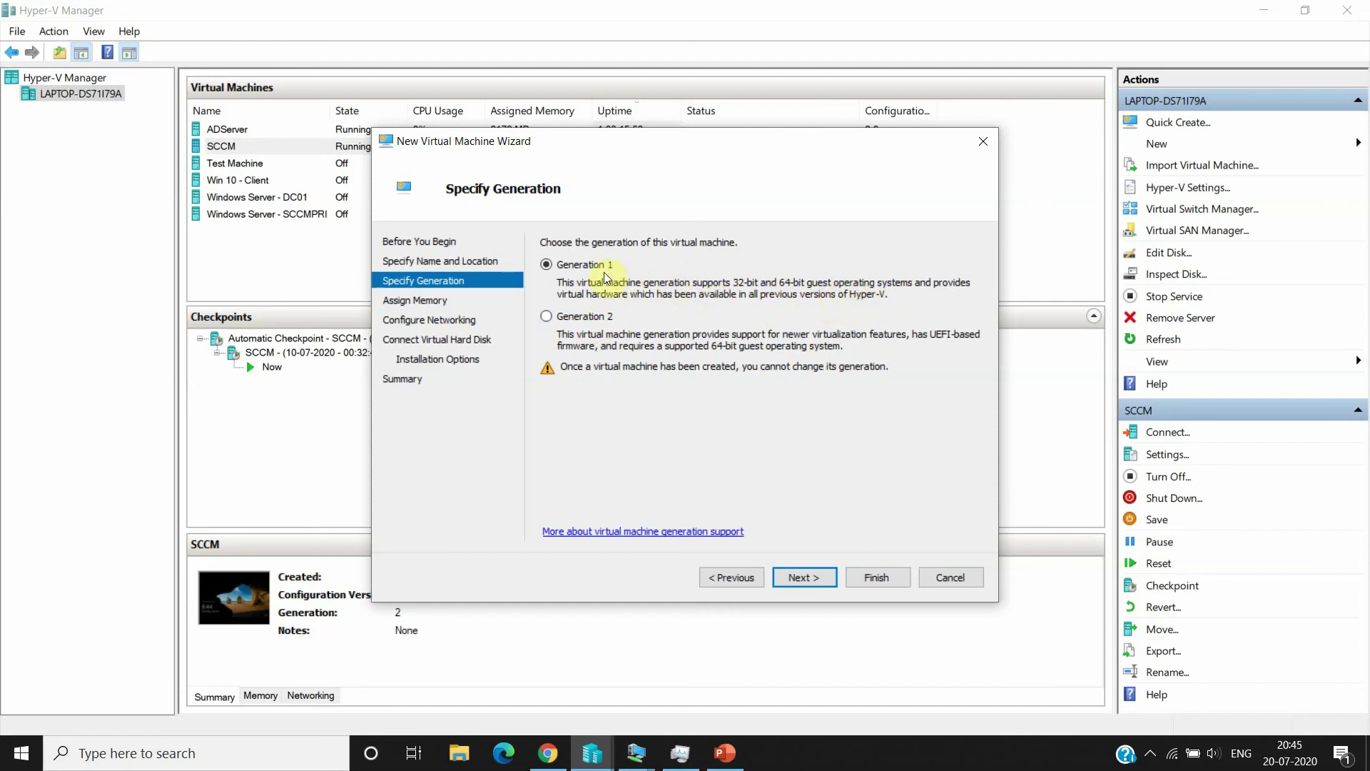
- Keep Generation 1, give it 2048 MB memory, and connect it to the Internet switch
left_click(812, 580)
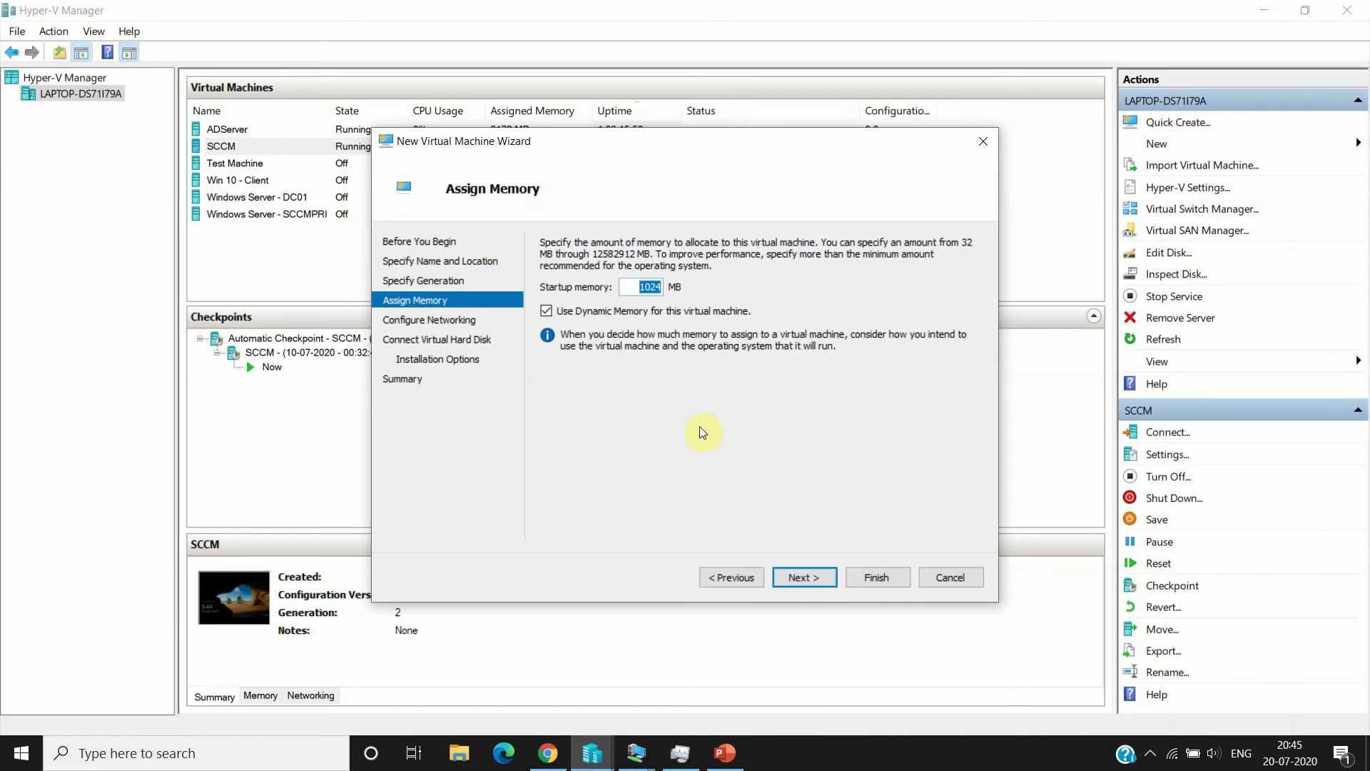
type("2048")
left_click(817, 581)
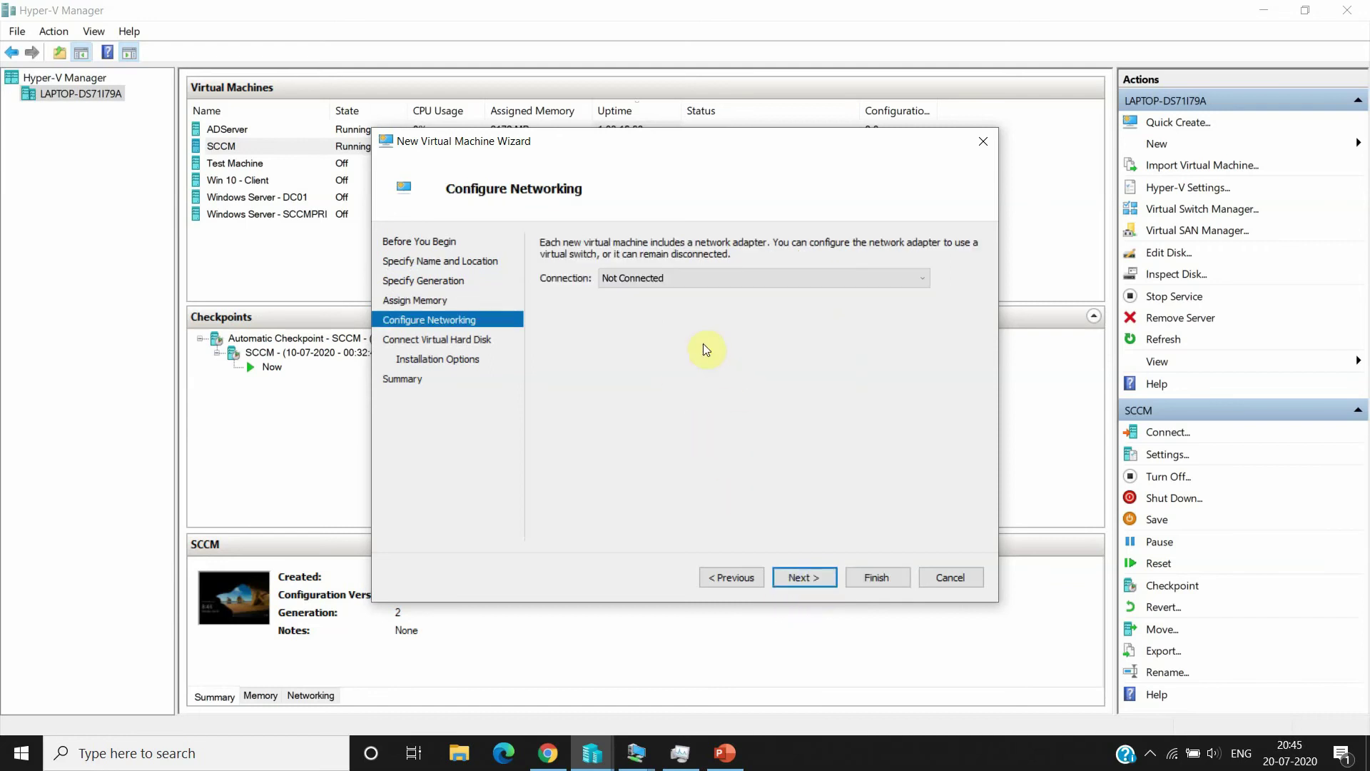
left_click(674, 283)
left_click(667, 314)
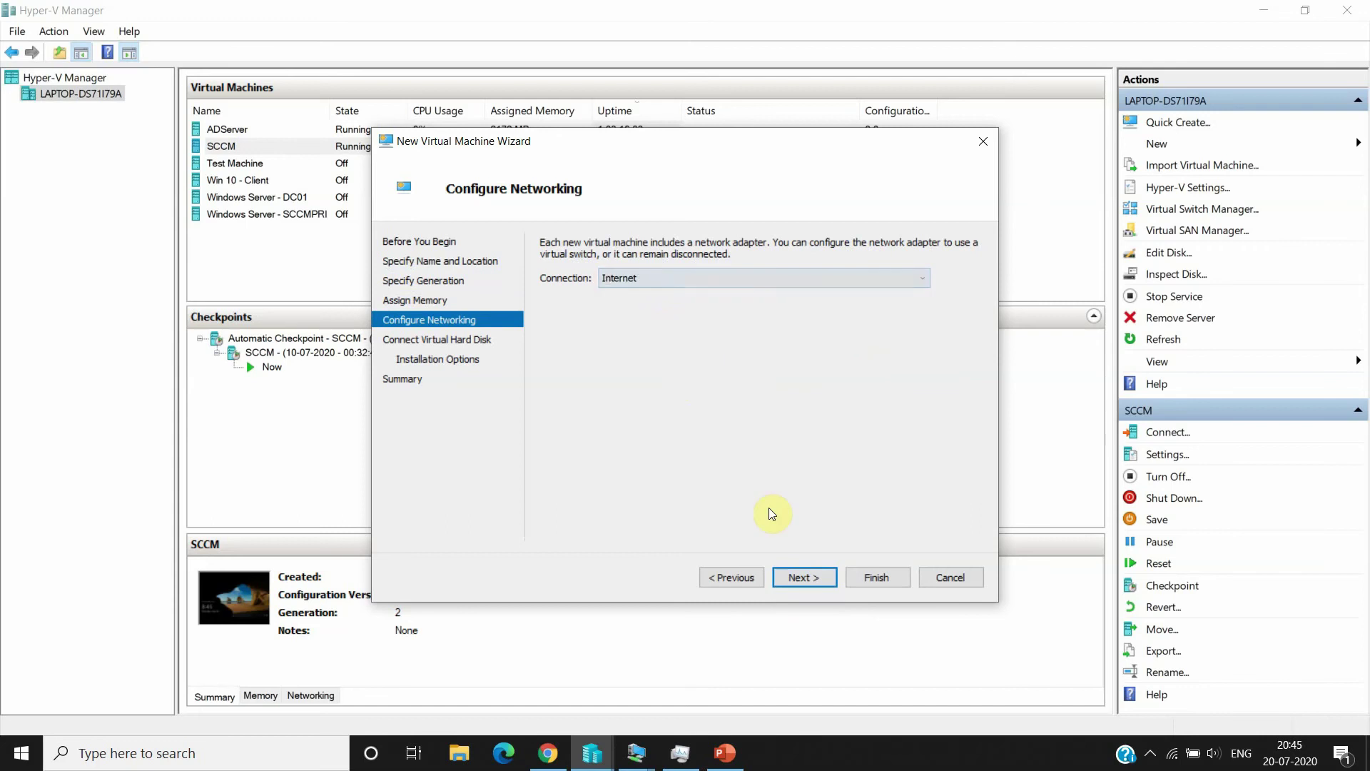
left_click(804, 578)
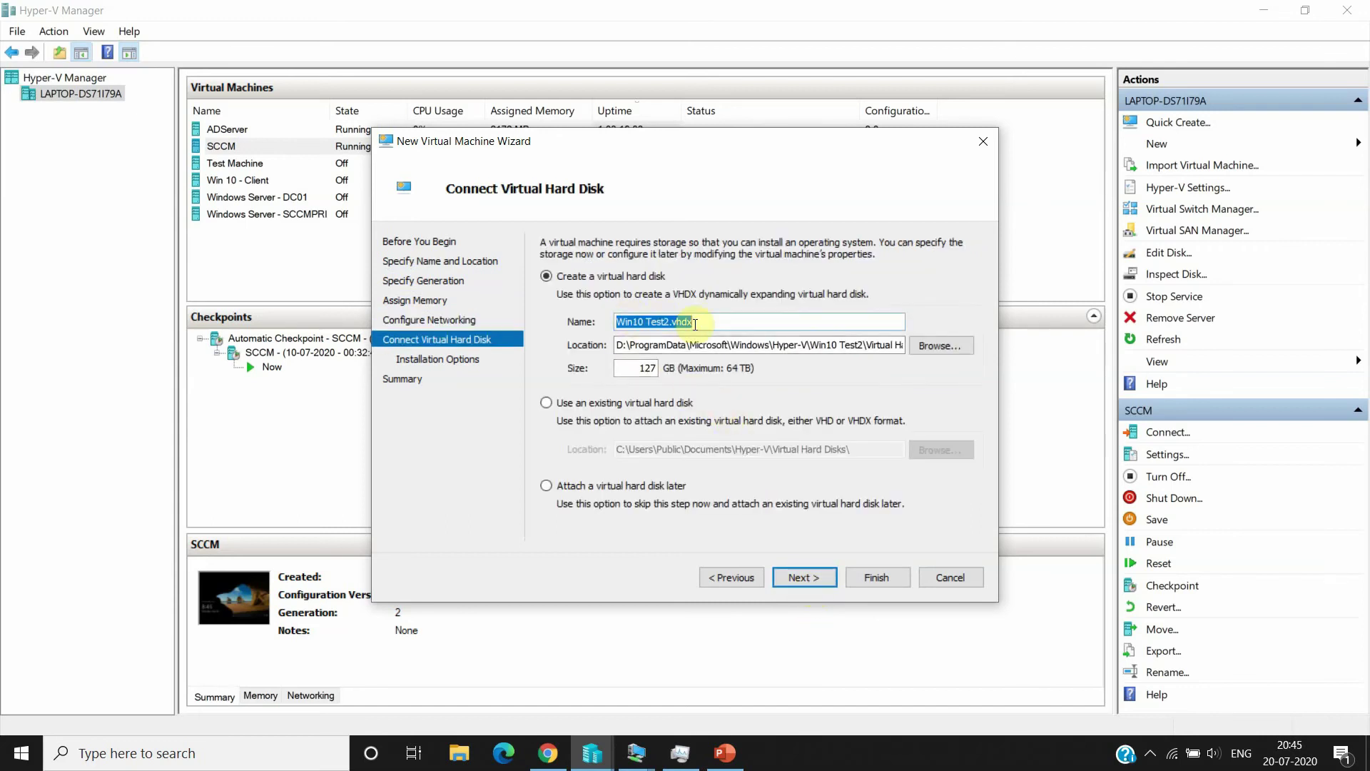
- Set a 60 GB virtual disk, choose network installation, and create the VM
left_click(644, 368)
double_click(645, 367)
key("BackSpace")
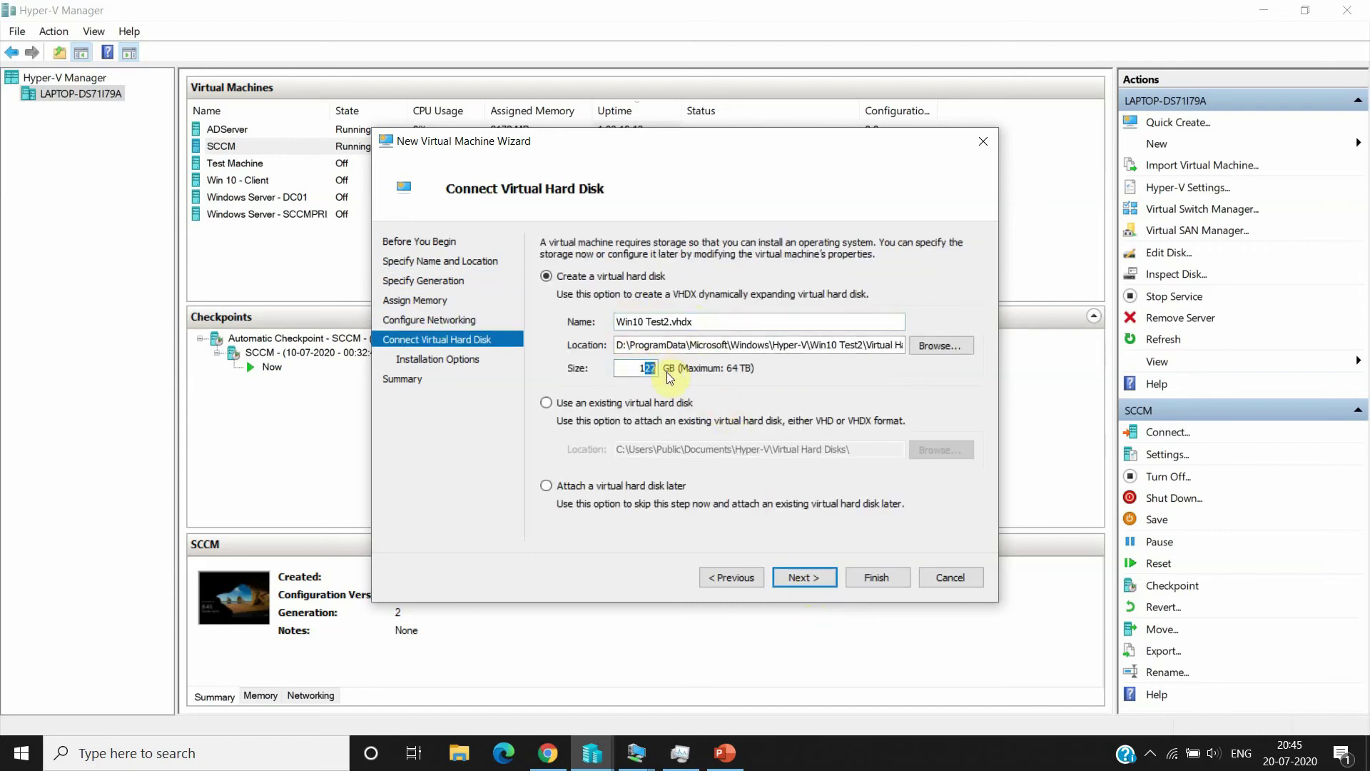
type("60")
left_click(806, 577)
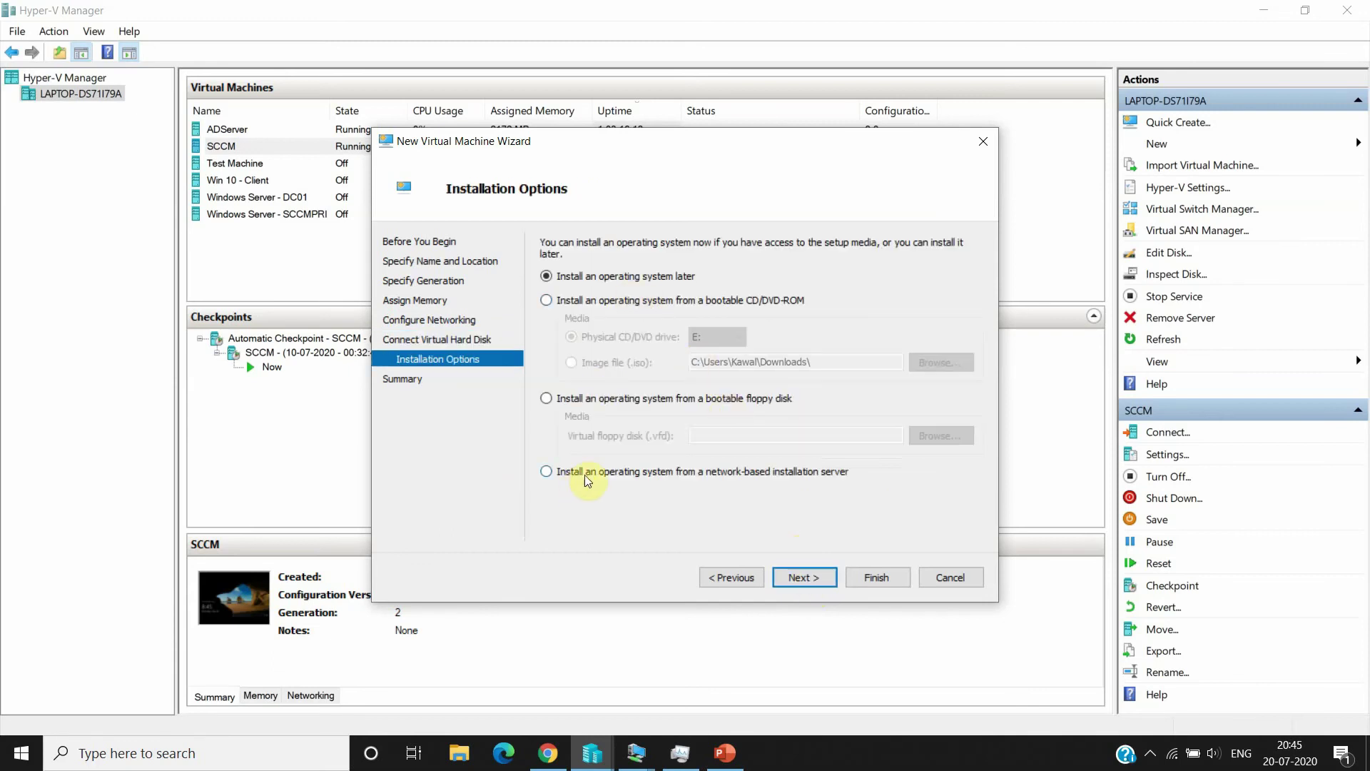
left_click(584, 474)
left_click(824, 579)
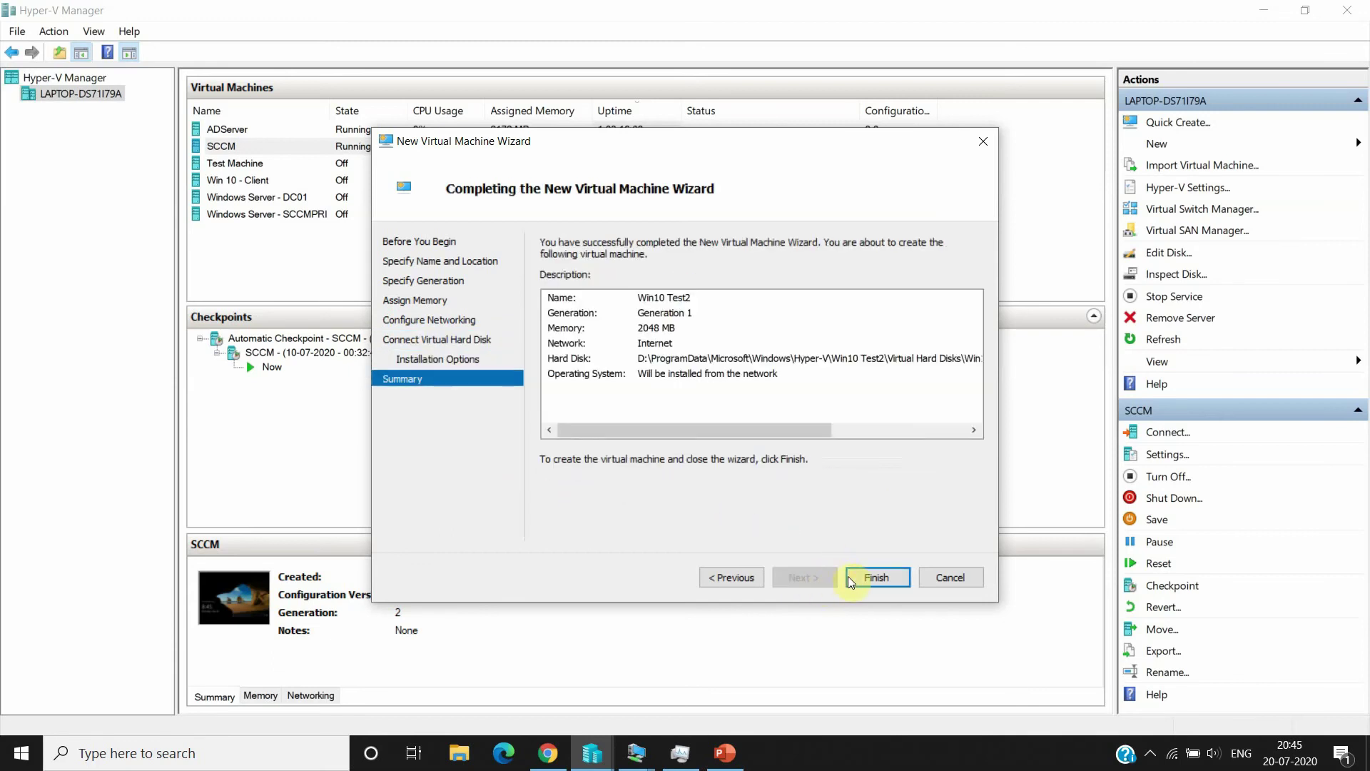
left_click(850, 578)
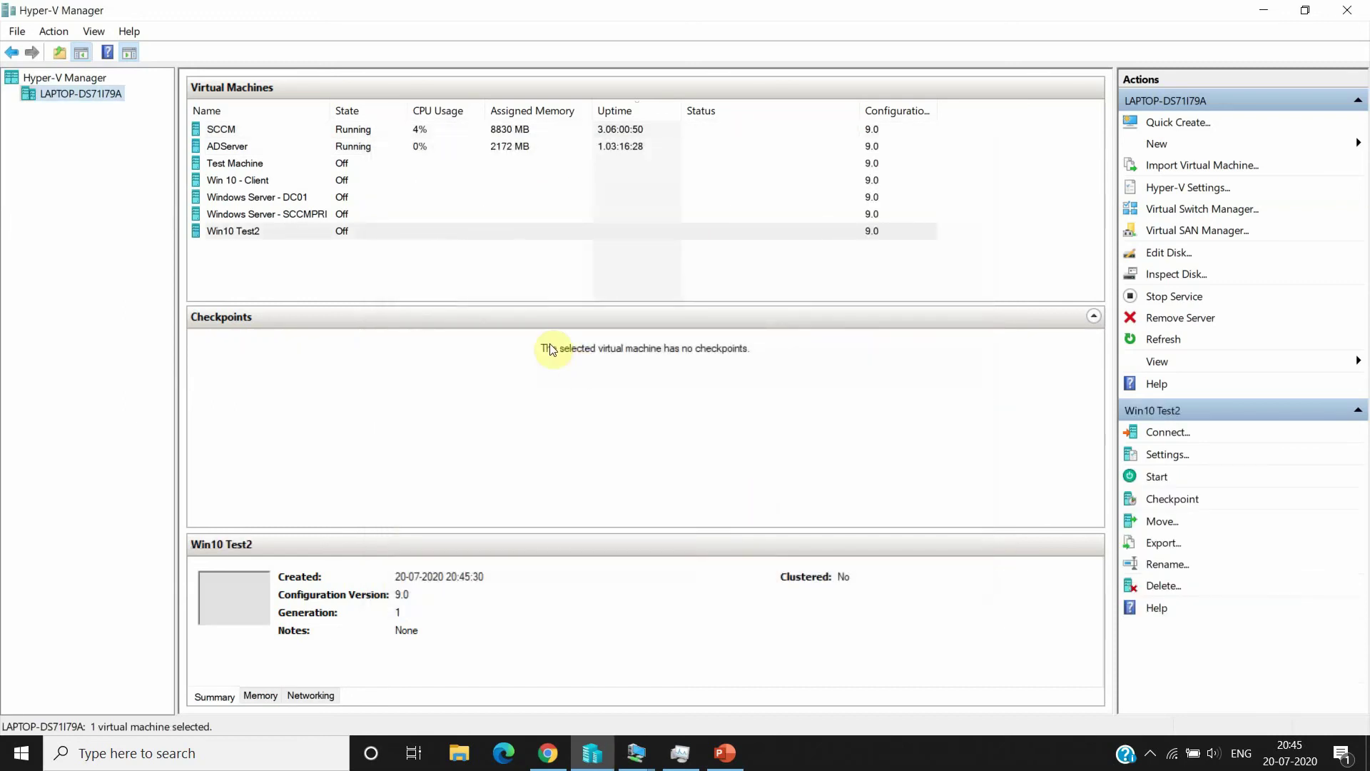
- Connect to Win10 Test2, power it on in a maximized console, and PXE-boot it with F12
left_click(283, 229)
right_click(283, 228)
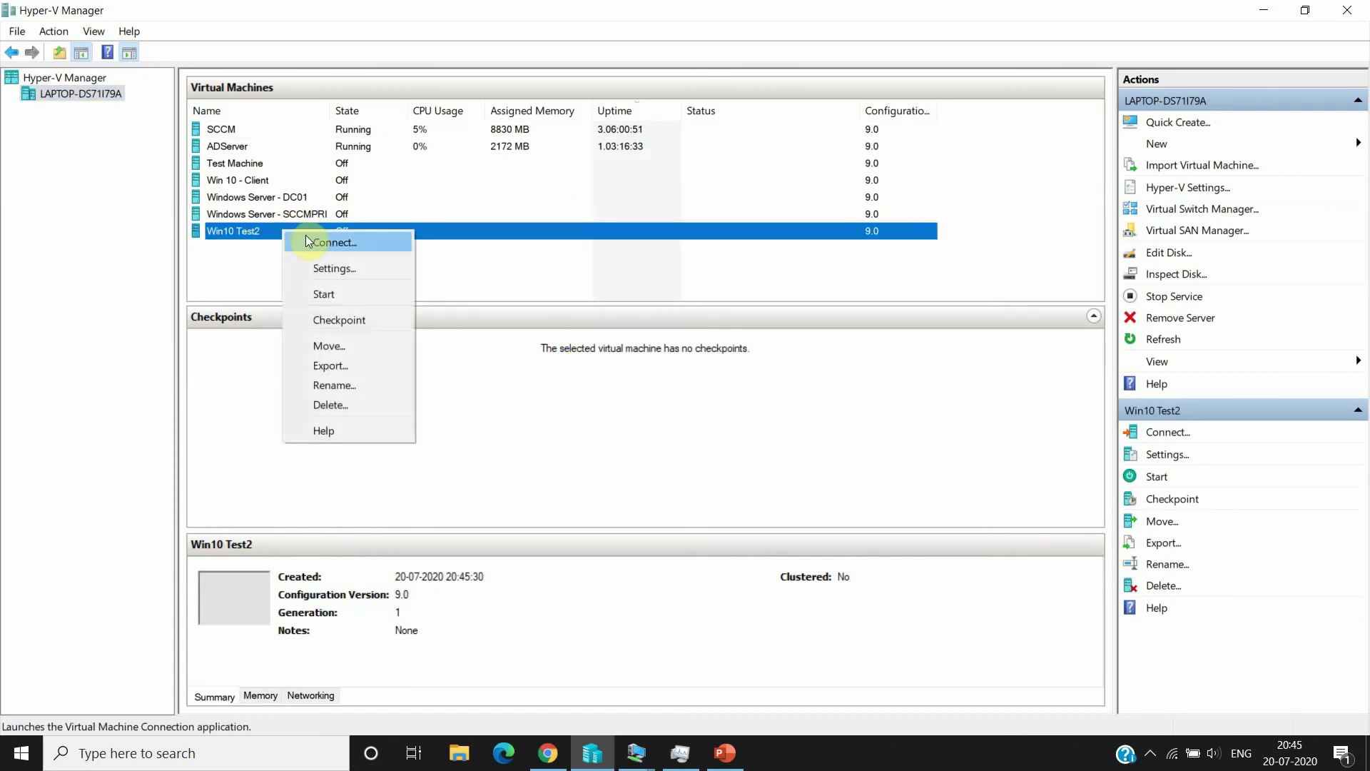
left_click(307, 242)
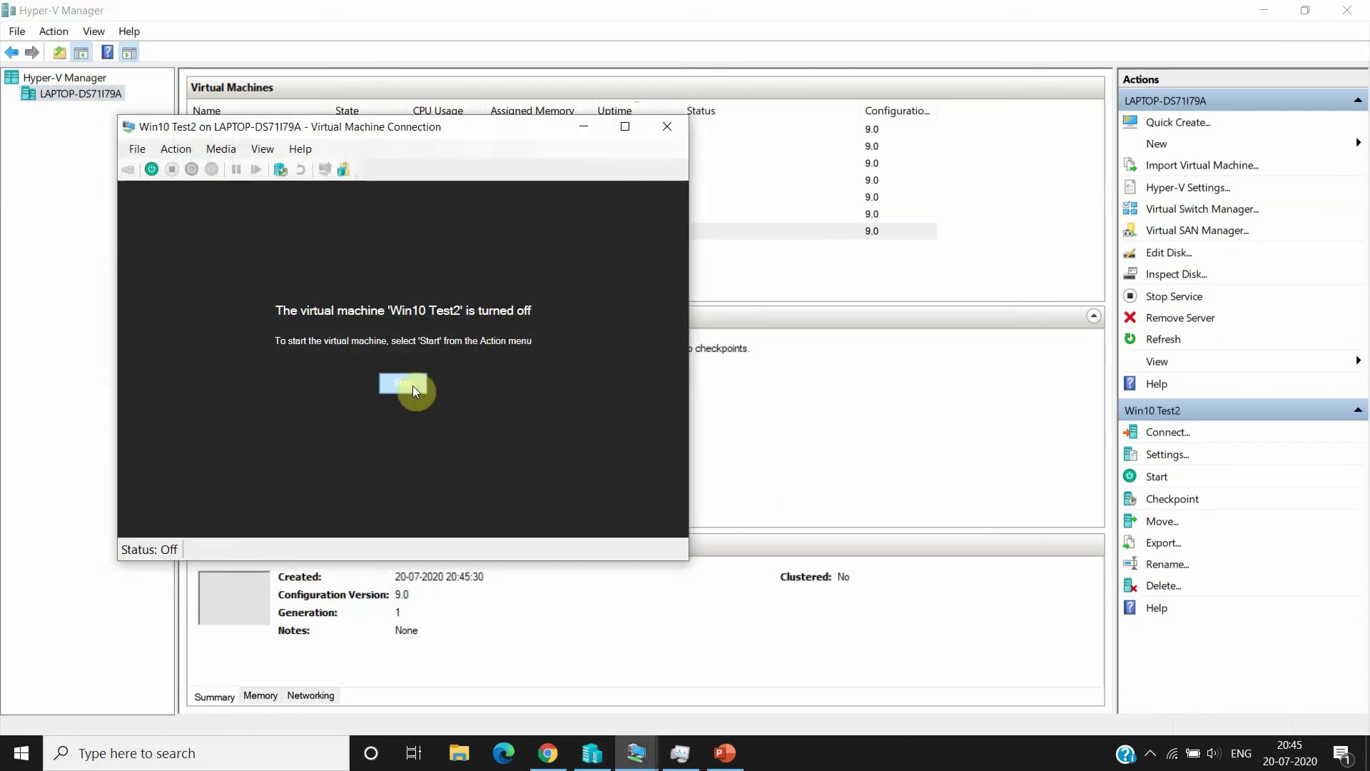
left_click(406, 384)
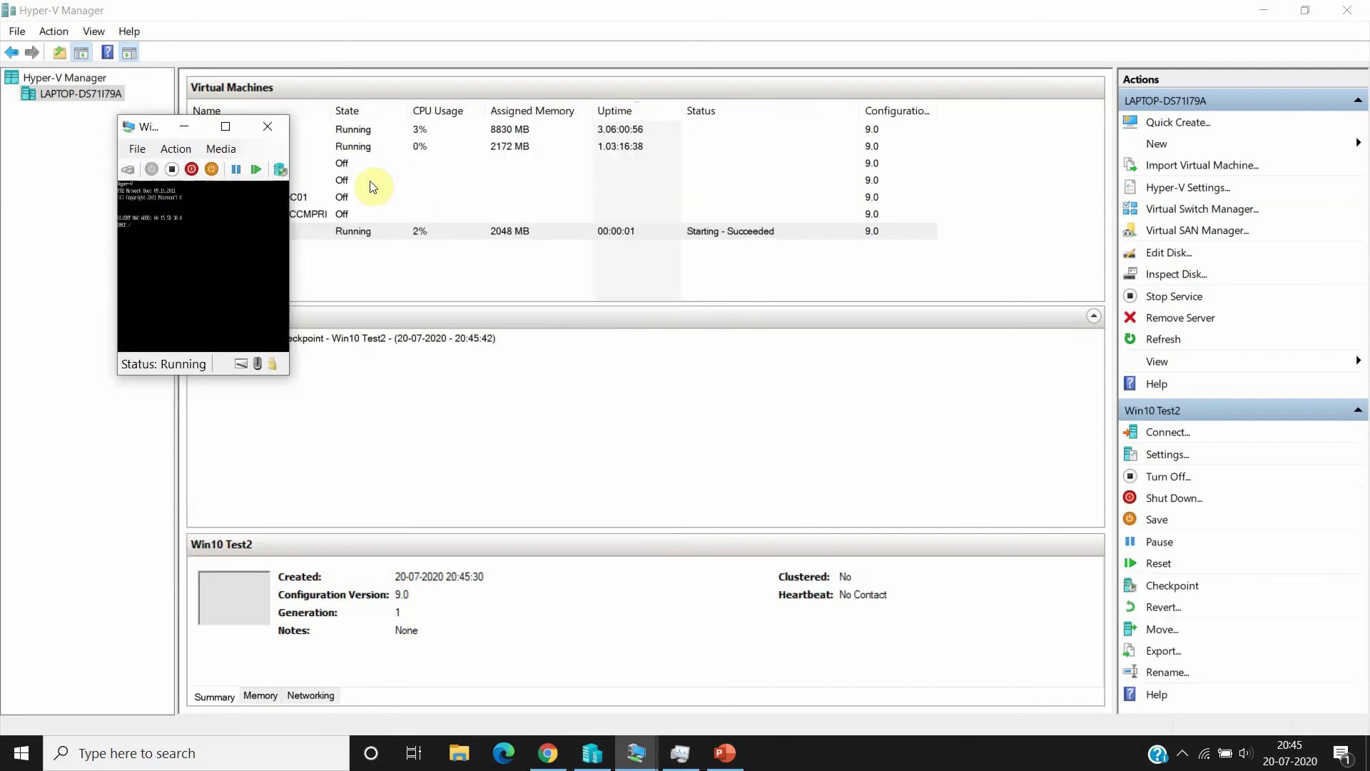
left_click(522, 130)
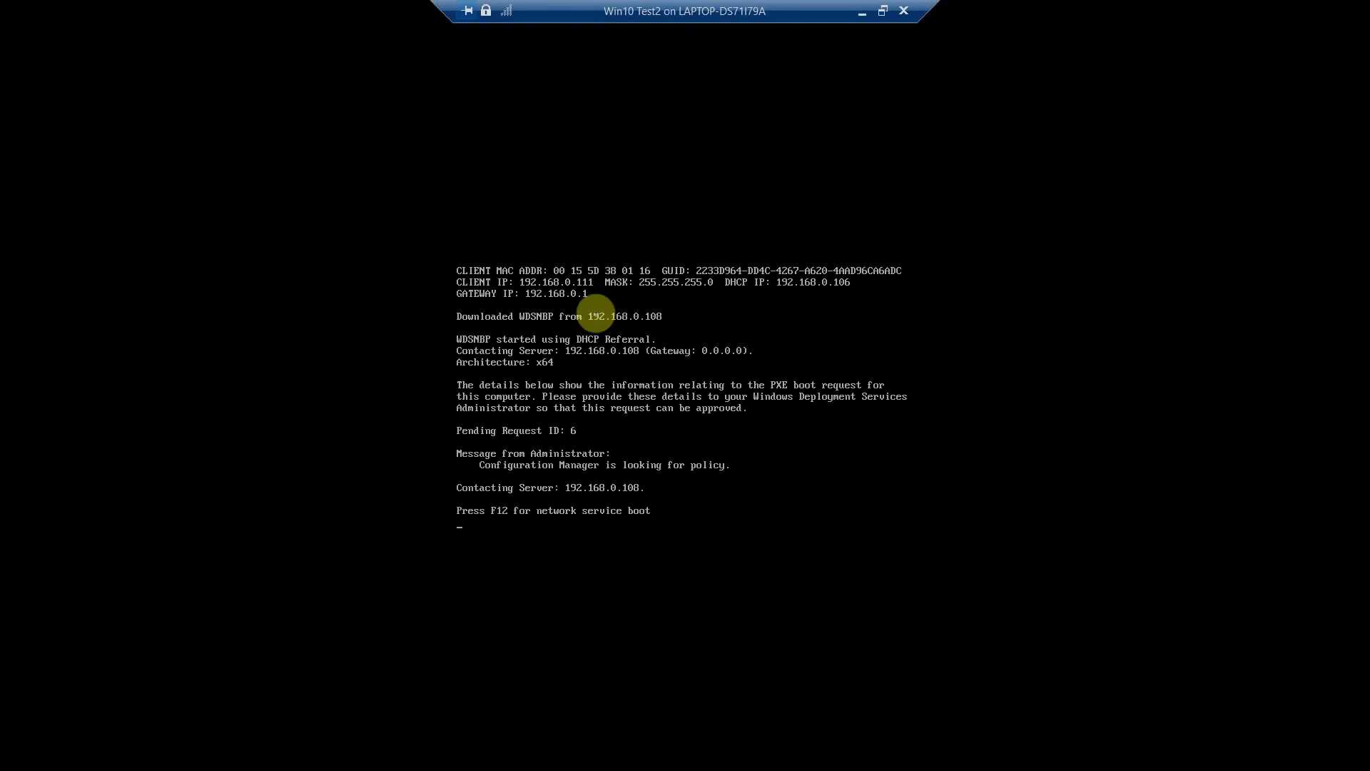
key("F12")
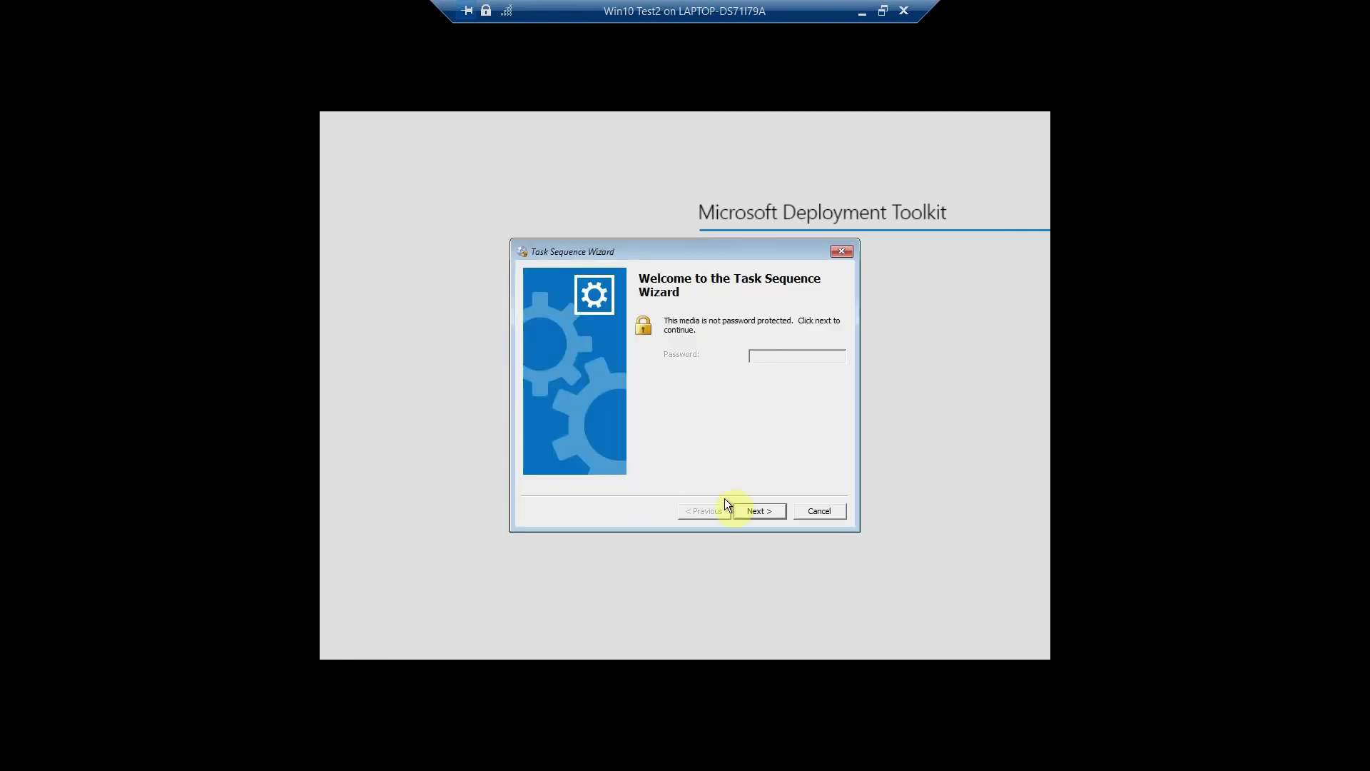
- Launch the Windows 10 Pro 1903 task sequence from the wizard, then minimize the VM console
left_click(757, 511)
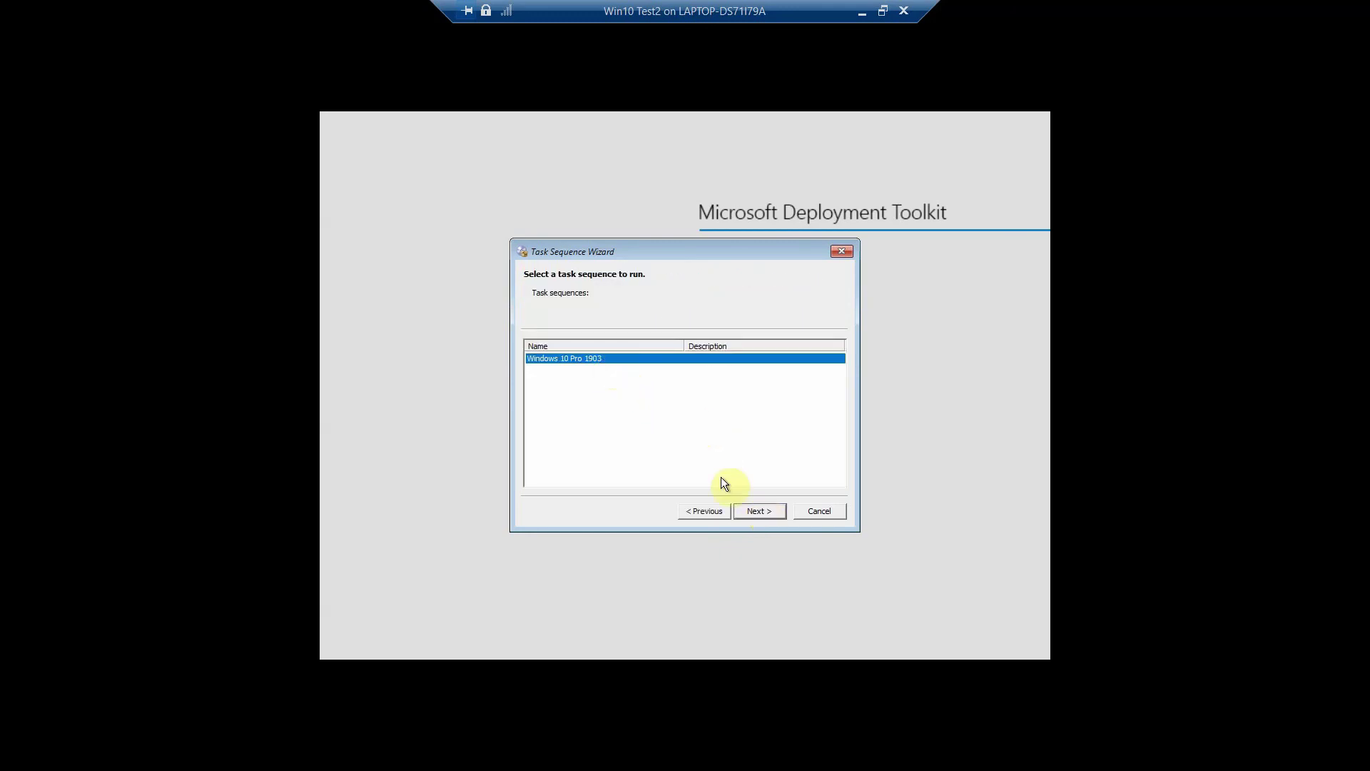
left_click(758, 512)
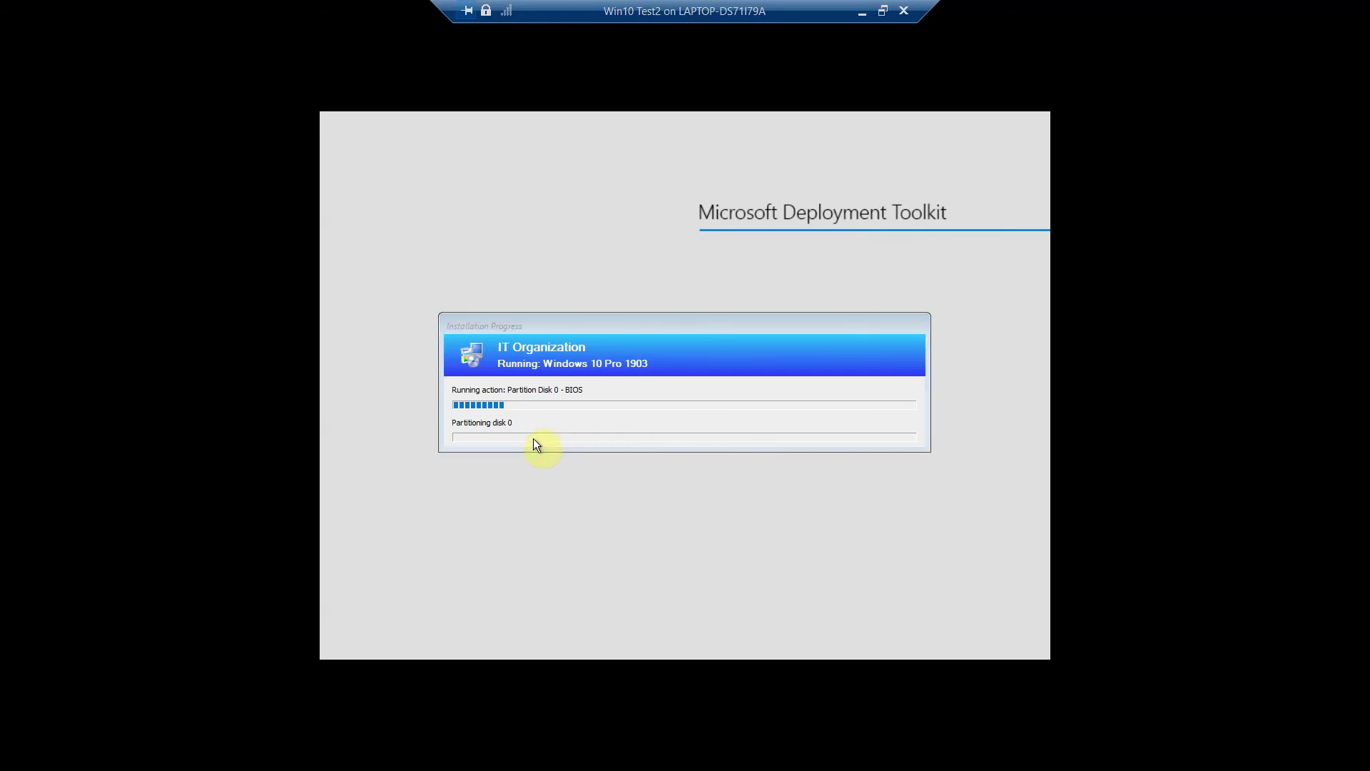
left_click(863, 13)
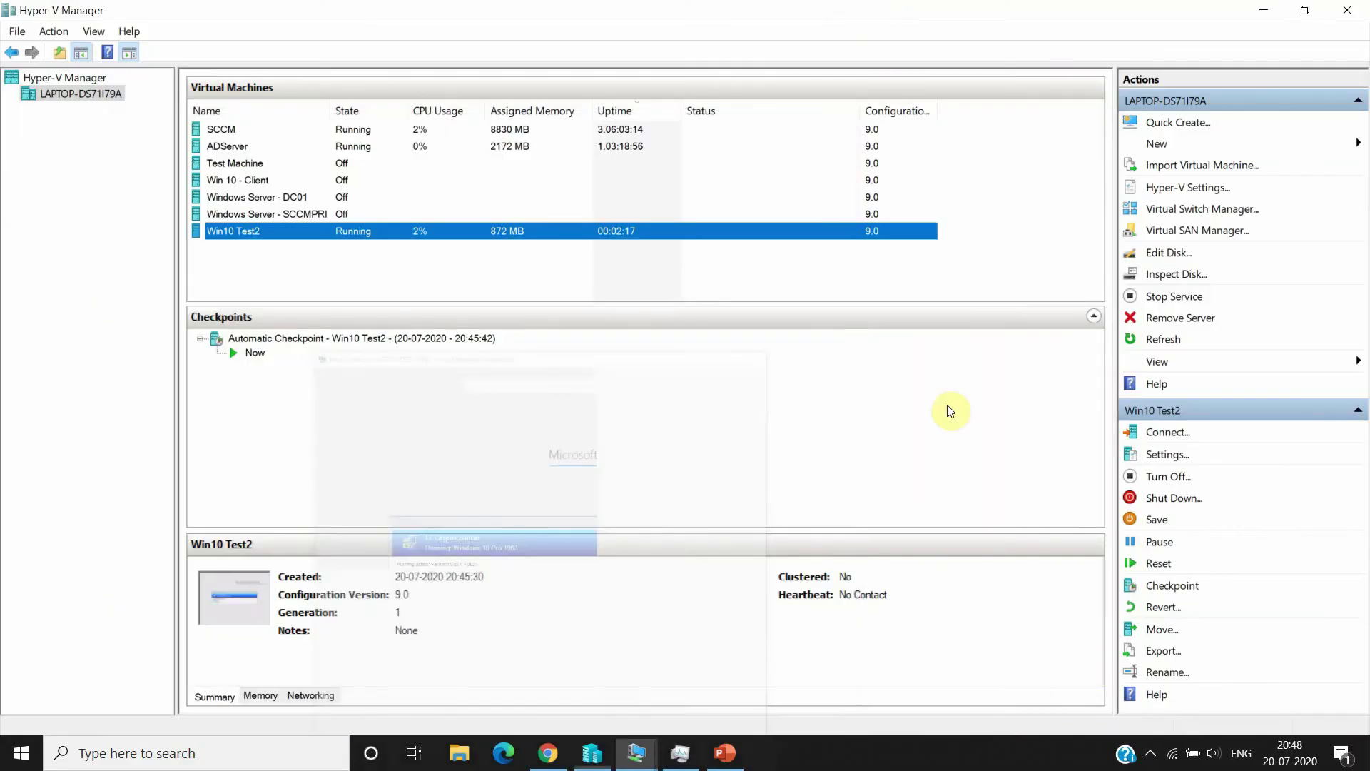
left_click(1150, 753)
right_click(1150, 719)
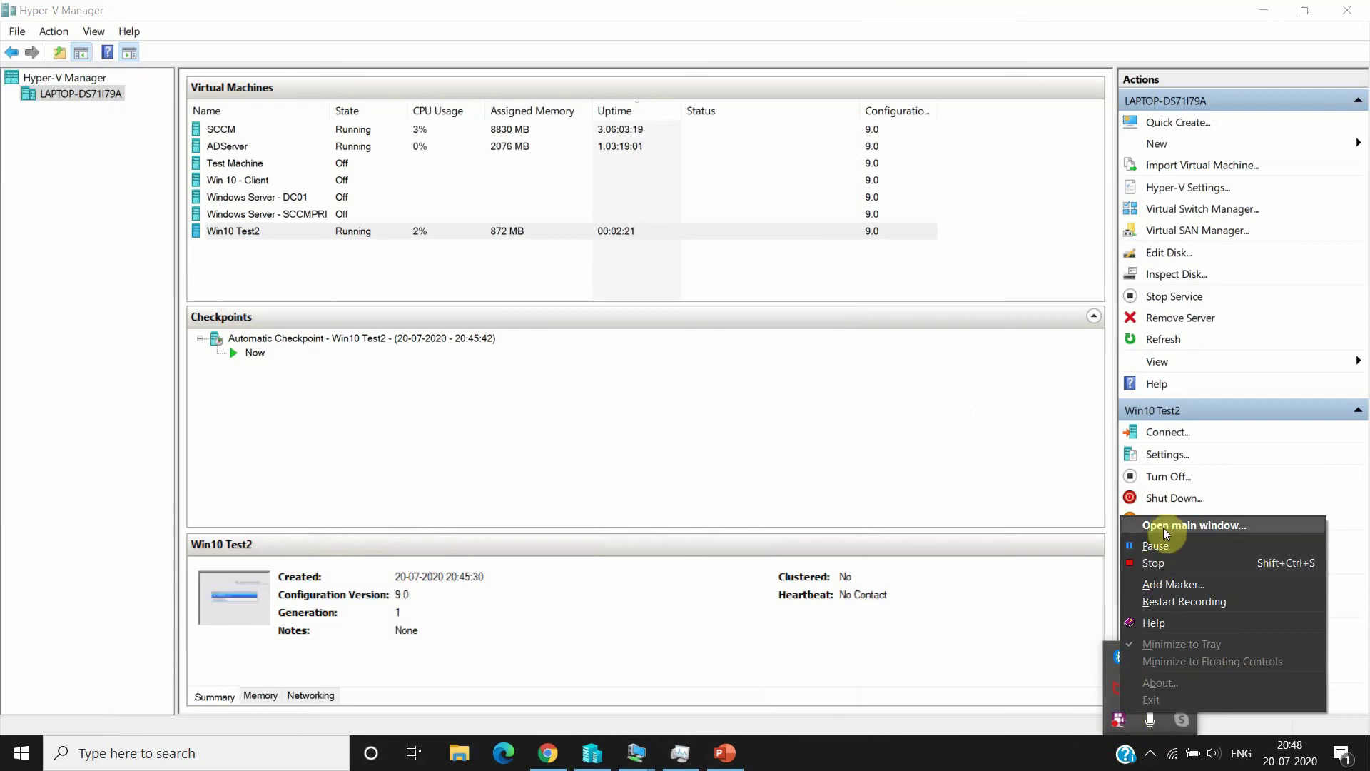
left_click(1165, 547)
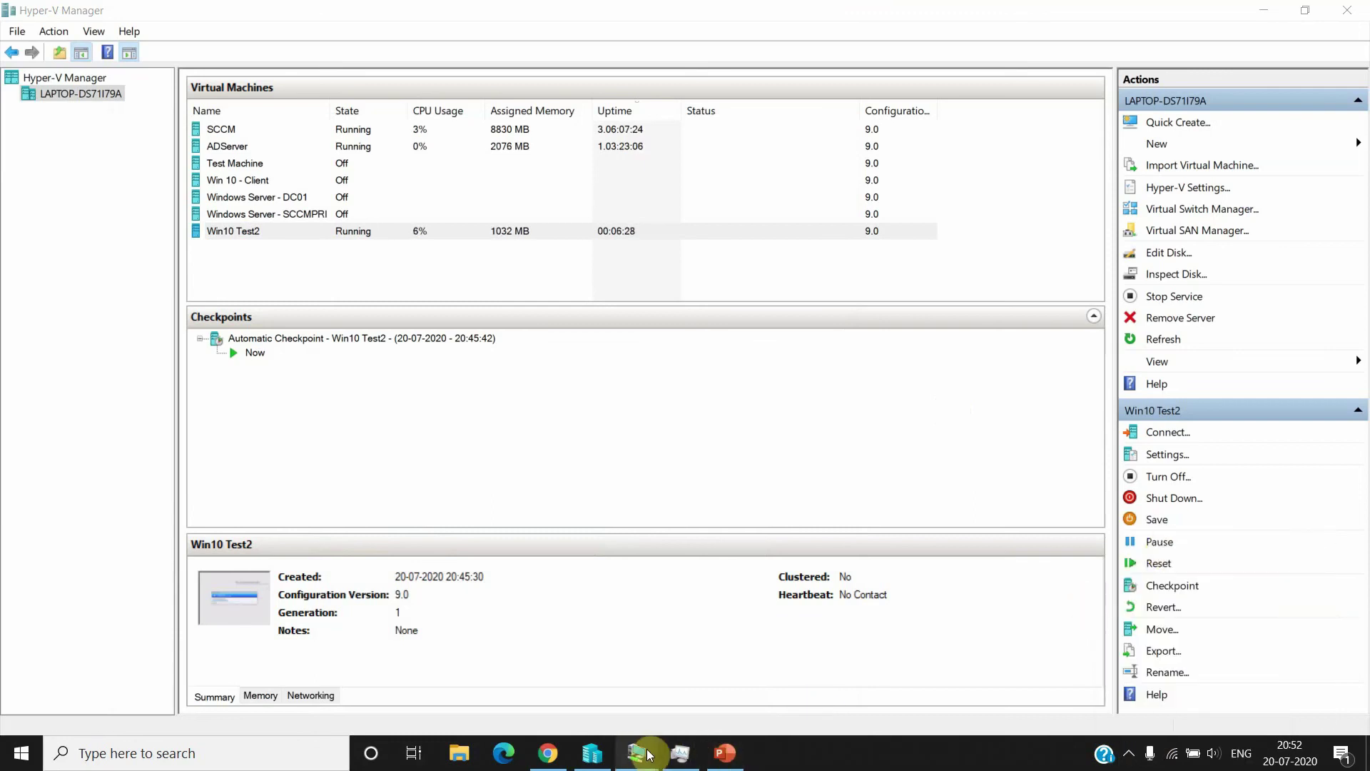
mouse_move(636, 749)
left_click(820, 680)
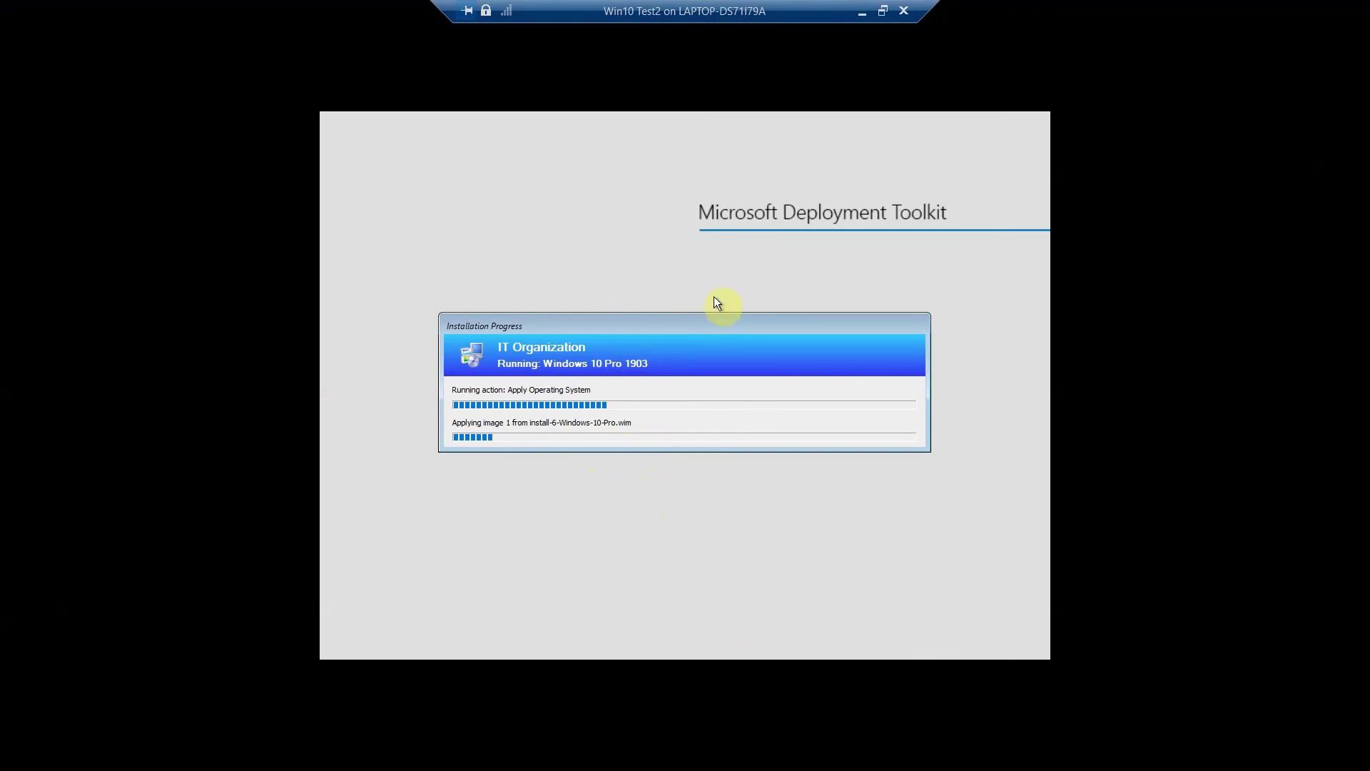
left_click(861, 14)
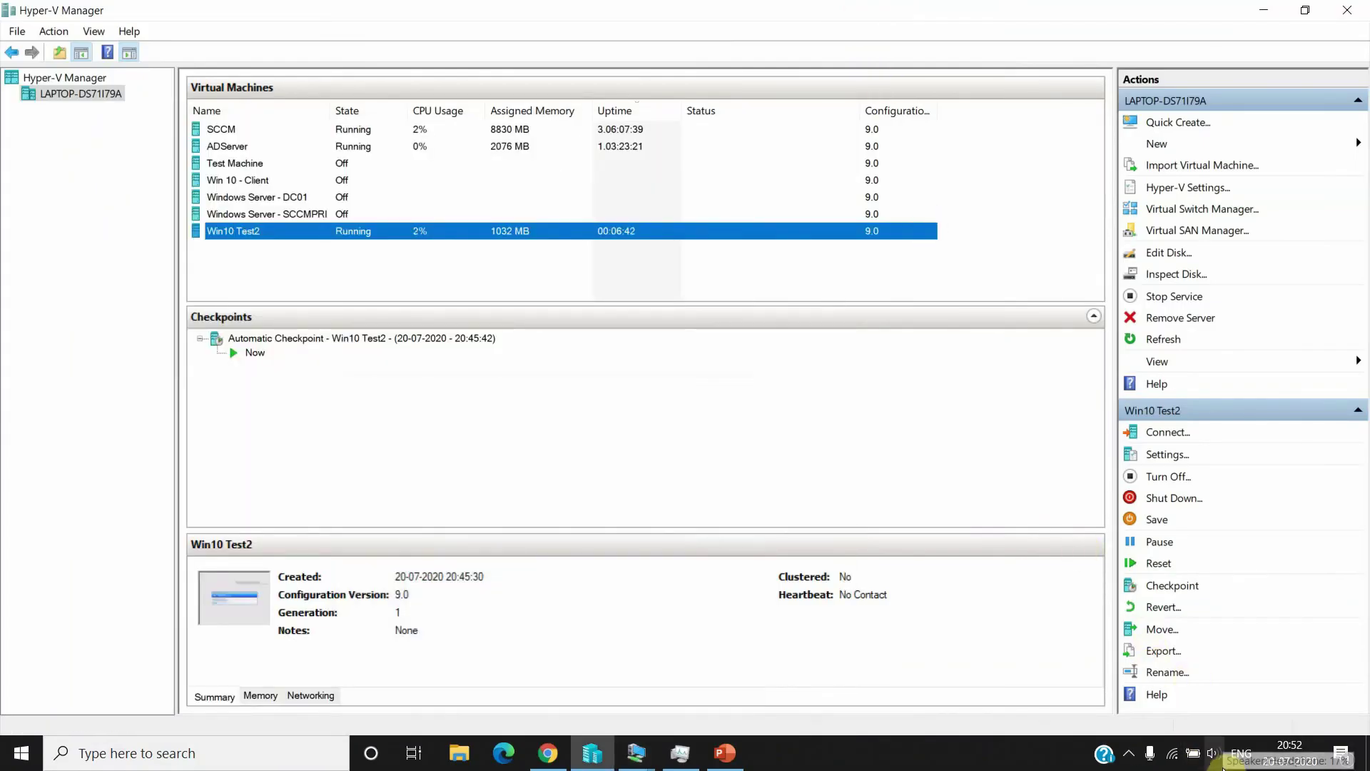
left_click(1149, 752)
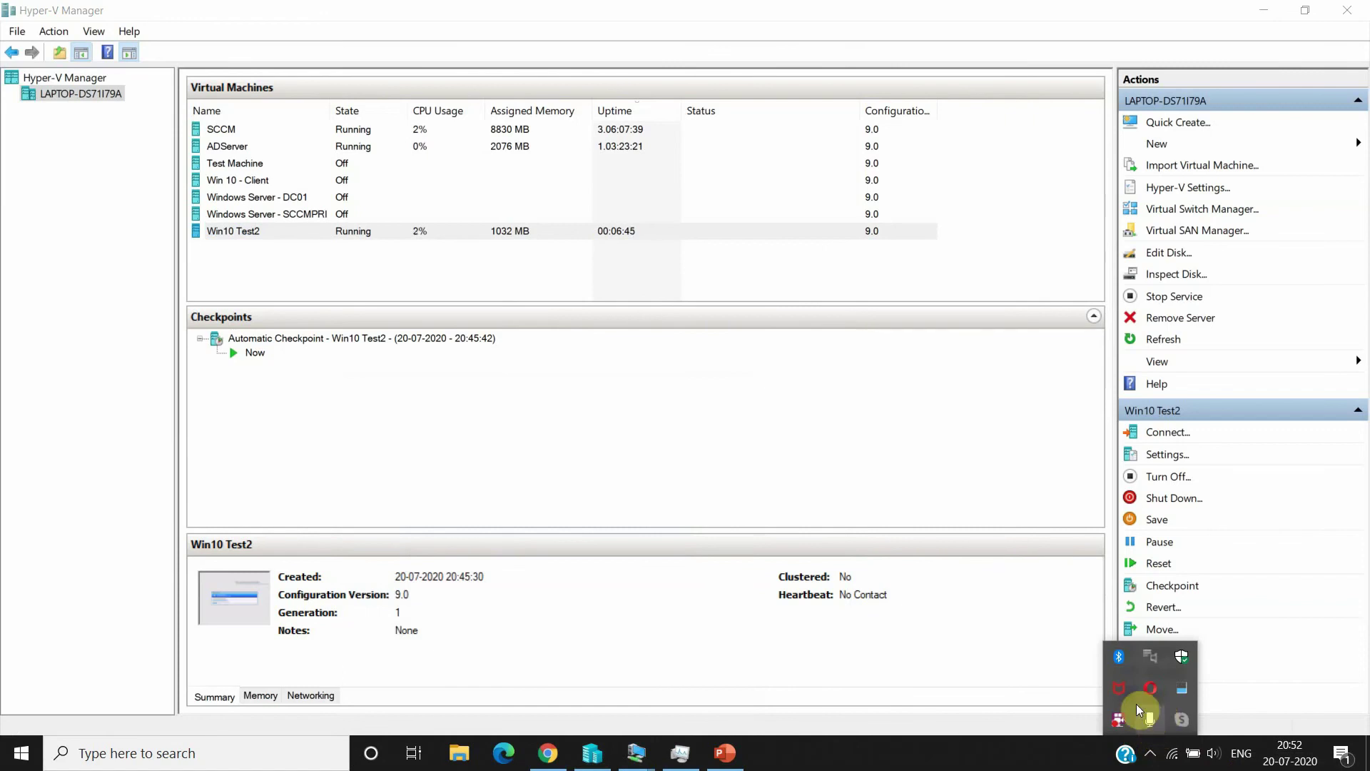
right_click(1121, 716)
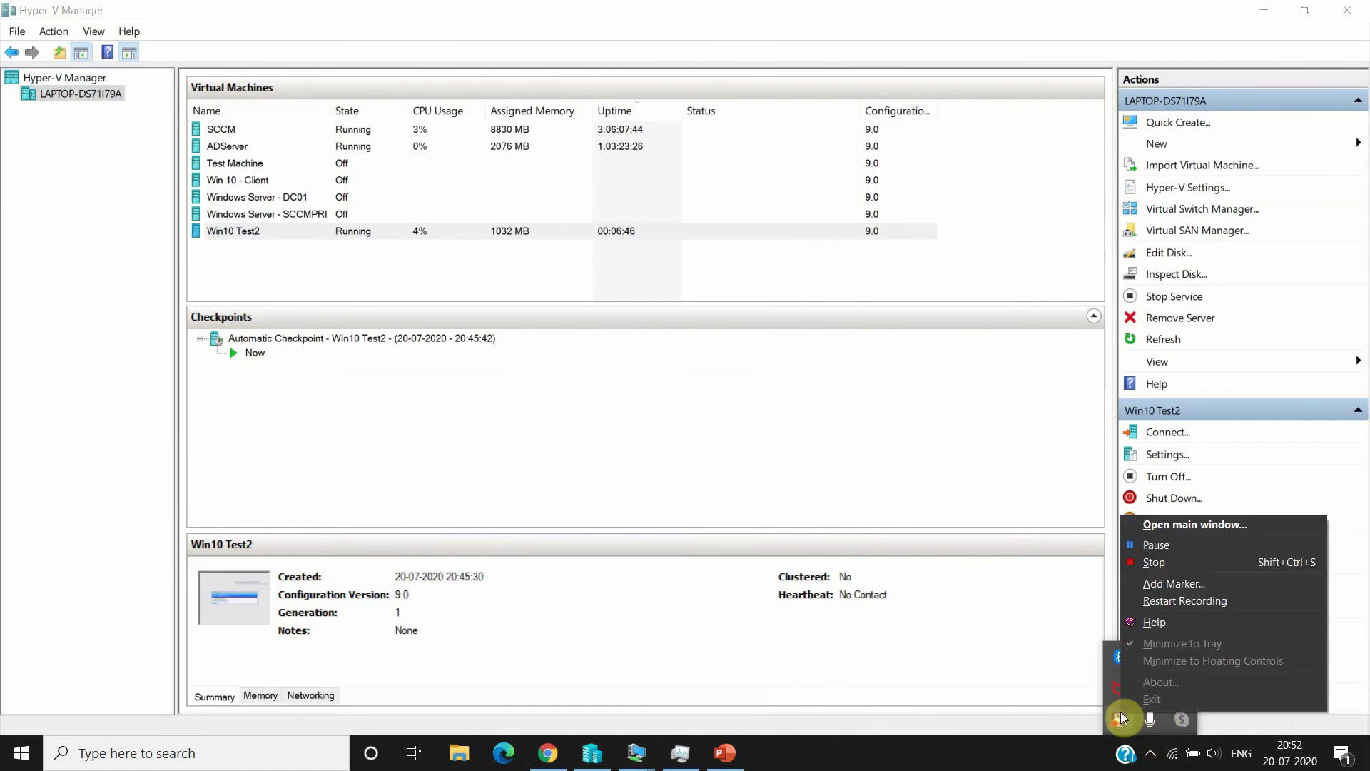
left_click(1170, 545)
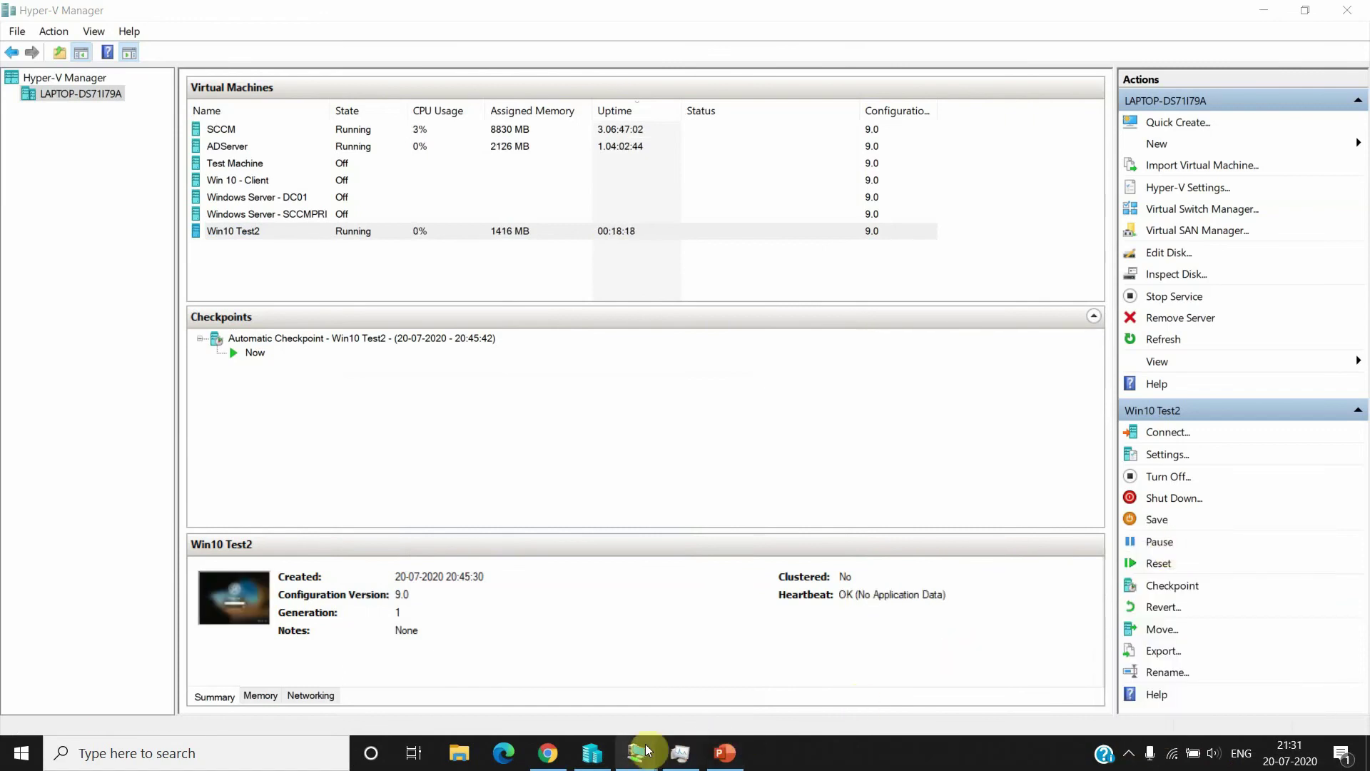
mouse_move(631, 749)
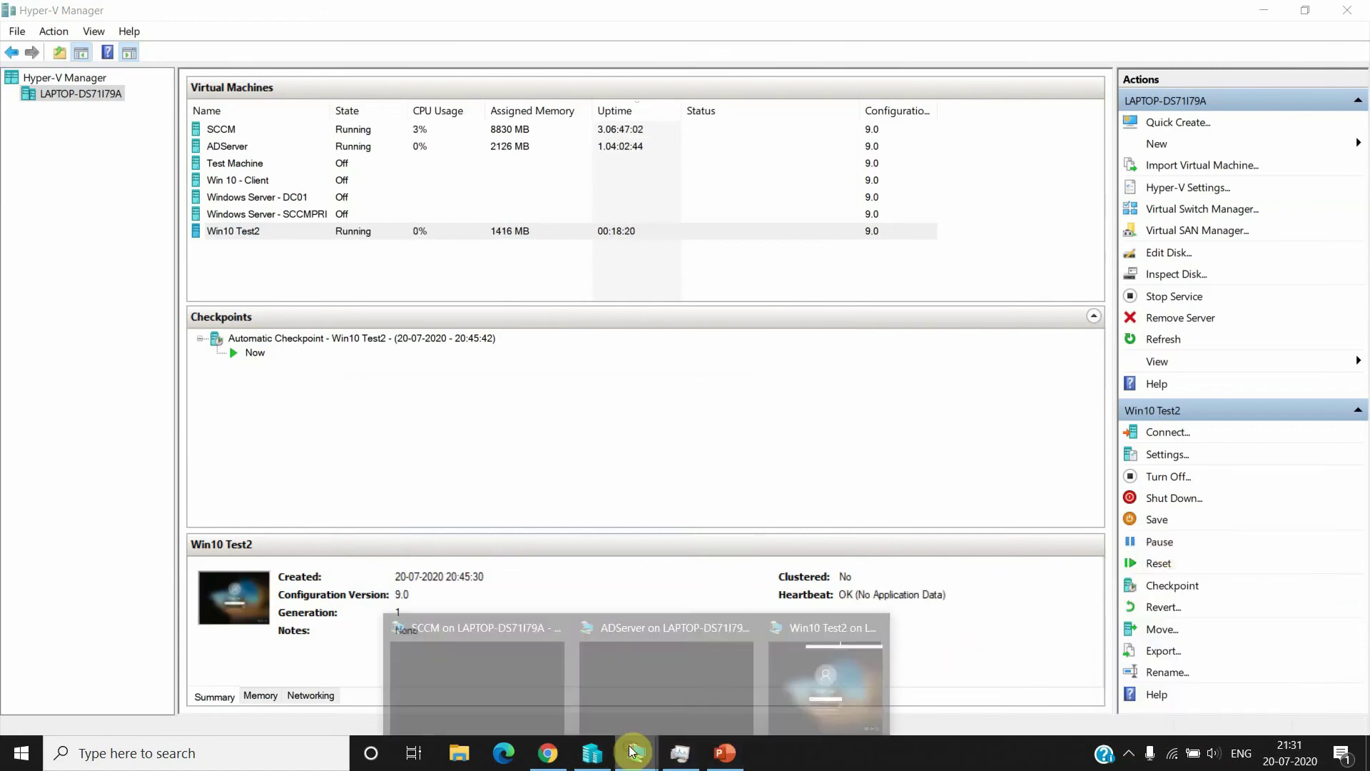
- Sign in to Win10 Test2 with the domain admin account user name and password
left_click(804, 669)
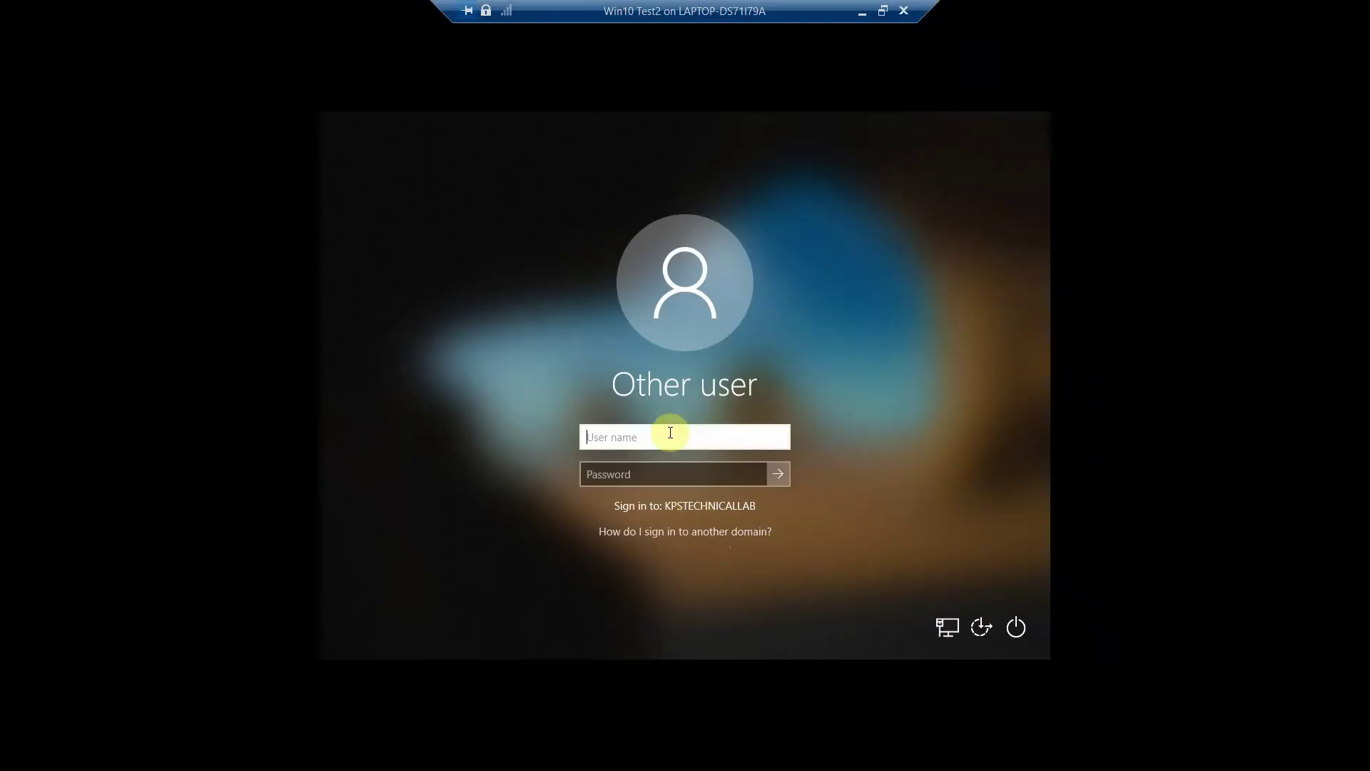
type("sccmadmin")
key("Tab")
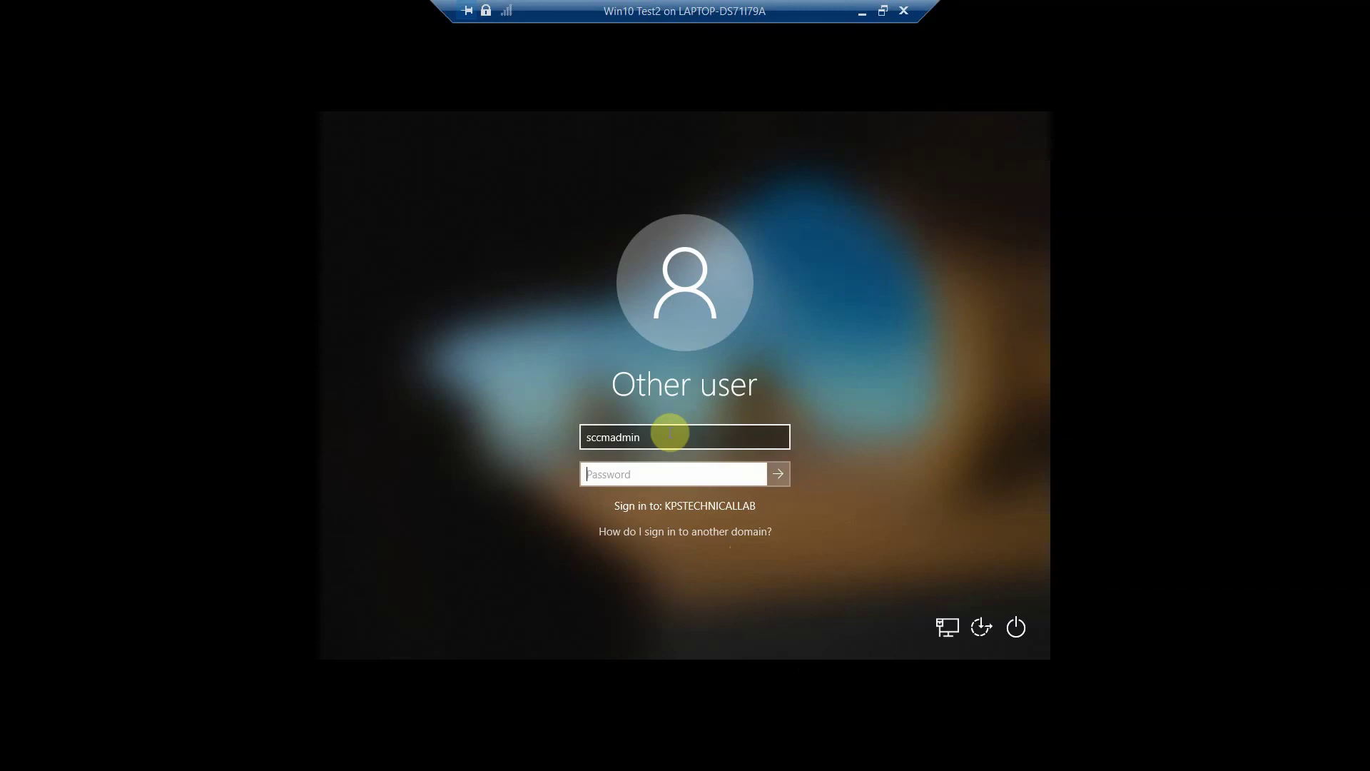
type("•••••••••")
key("Return")
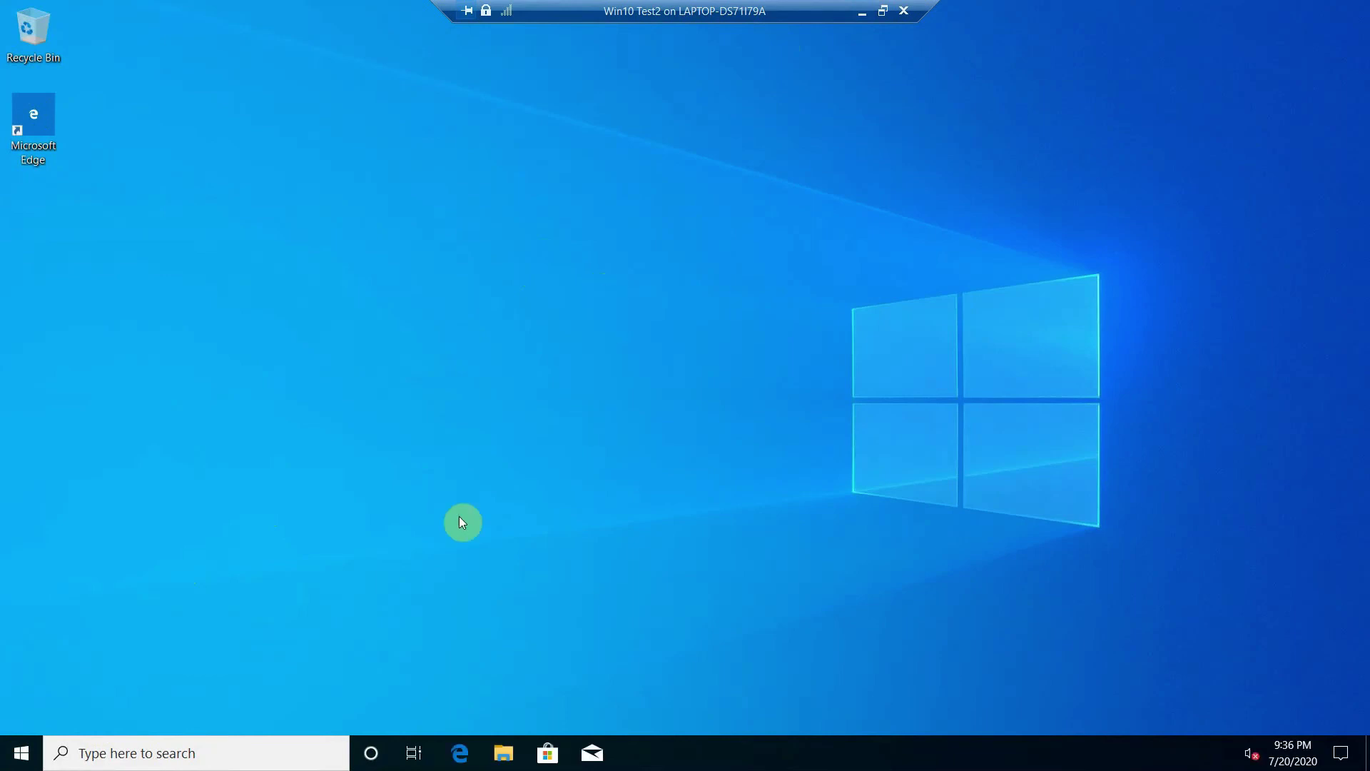
right_click(70, 699)
left_click(18, 755)
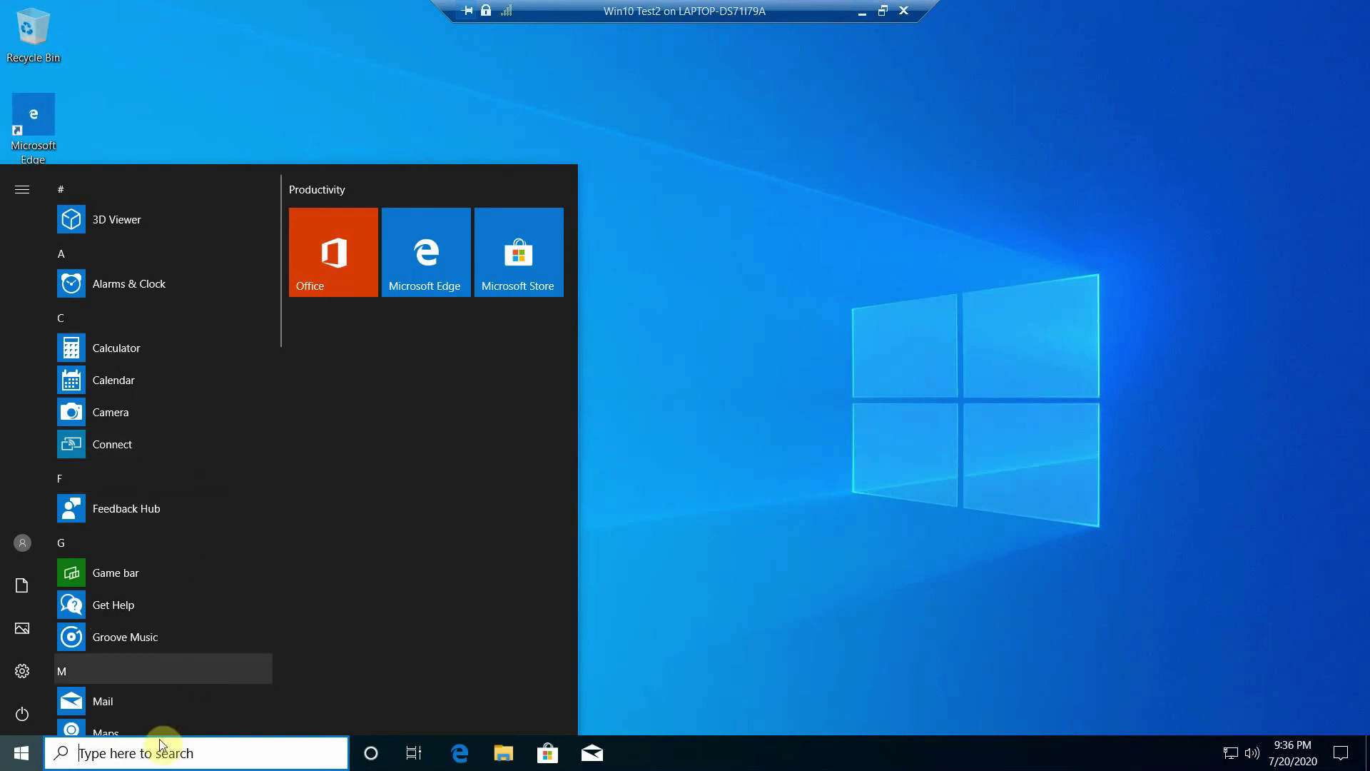
left_click(158, 751)
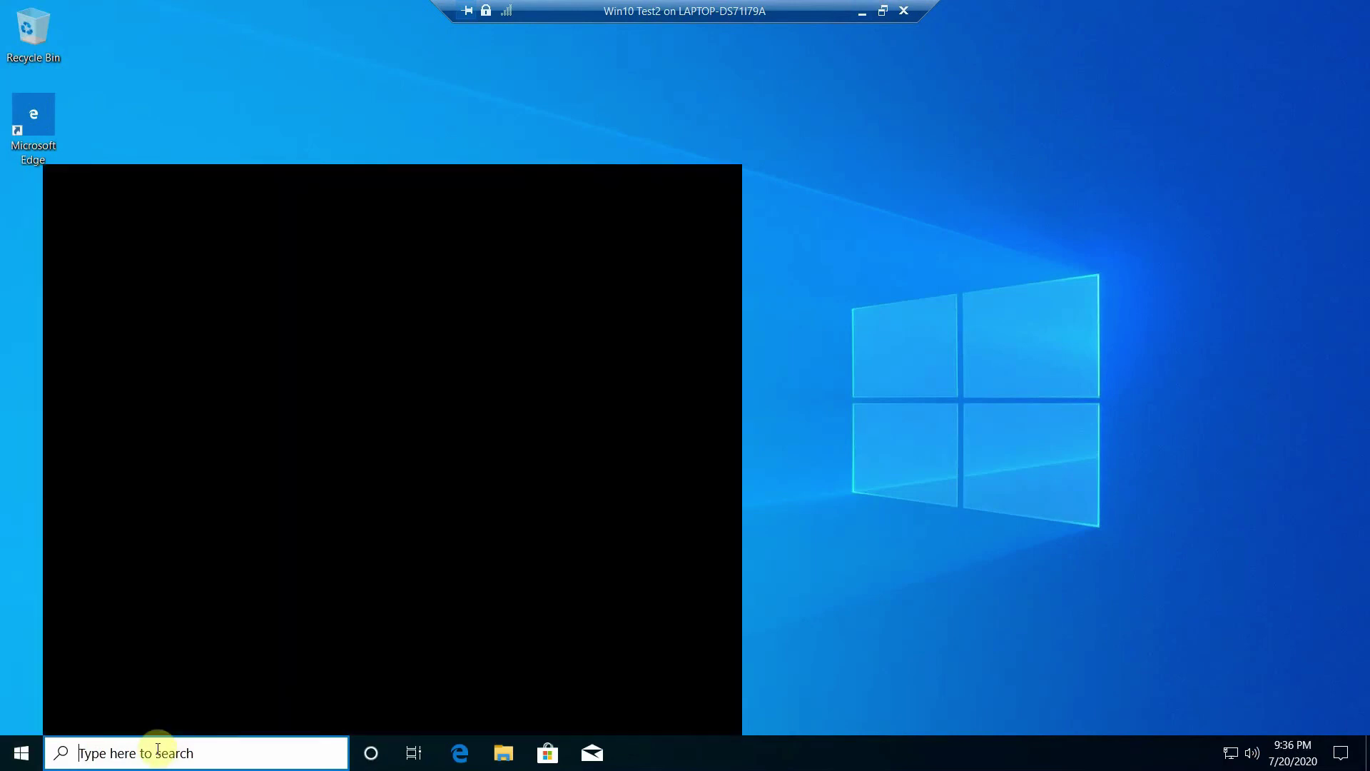
type("pc")
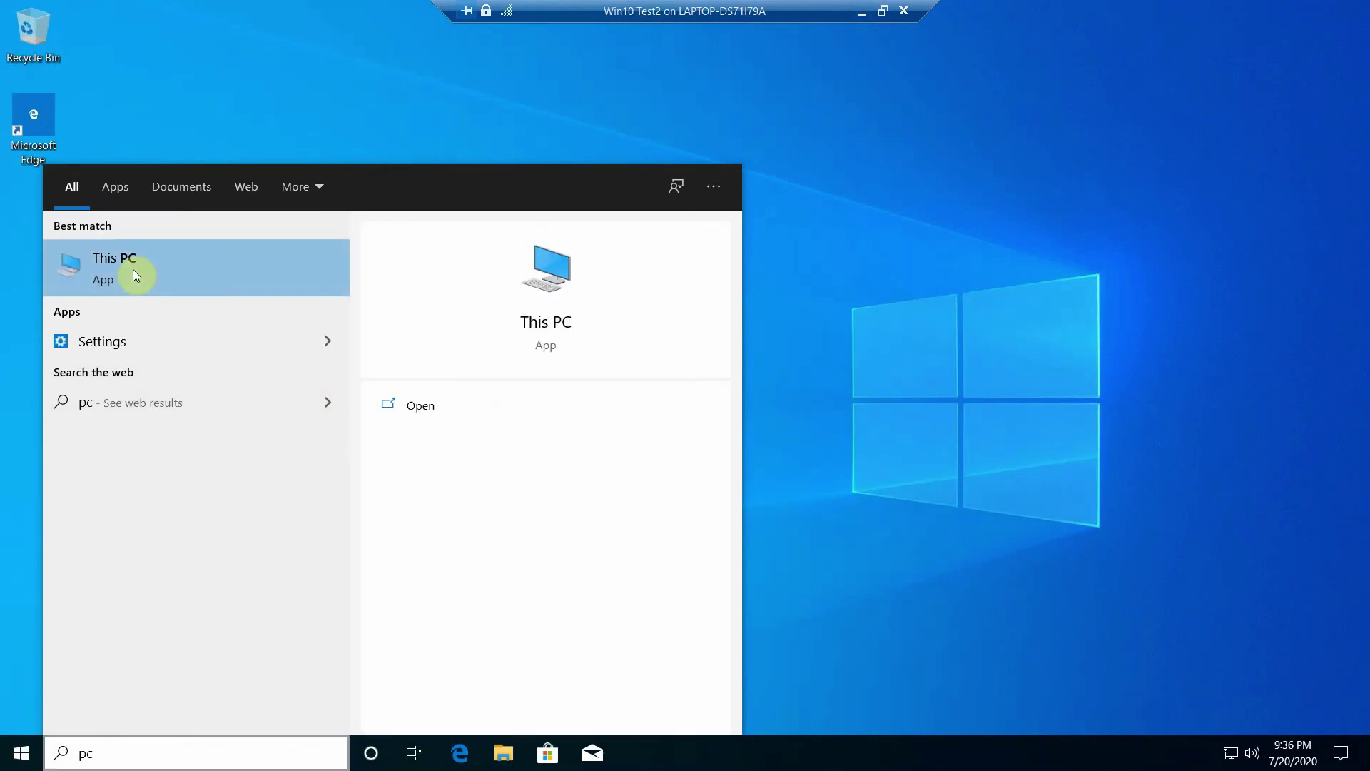
right_click(136, 274)
left_click(246, 428)
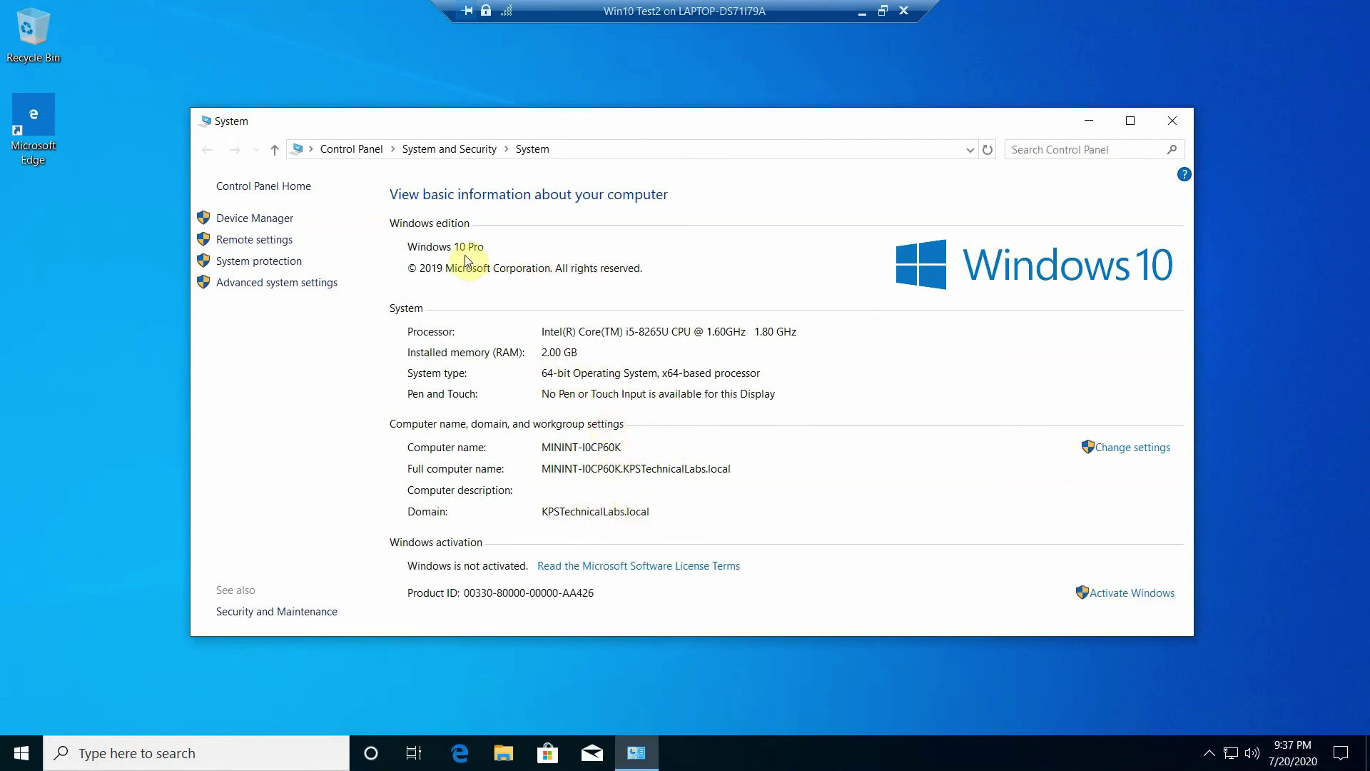
left_click(1171, 120)
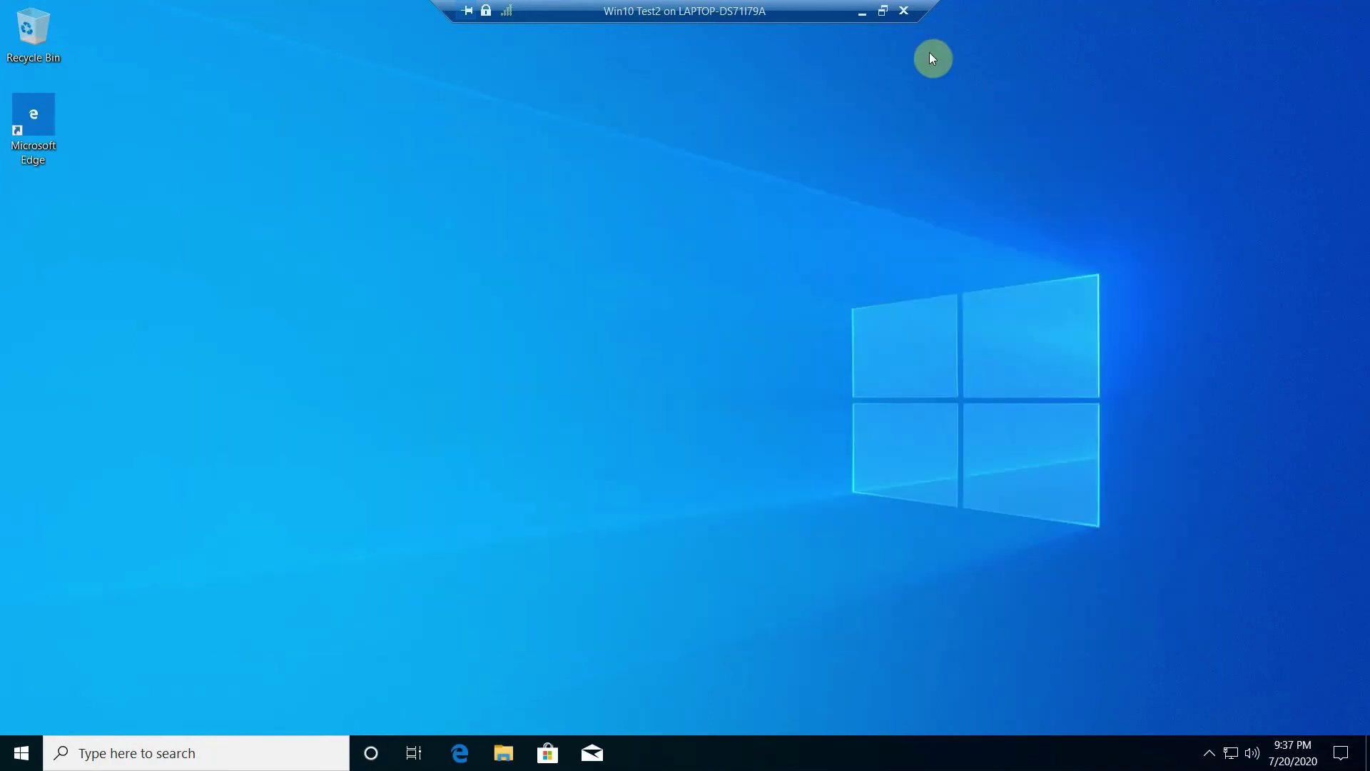
- Minimize the VM console and bring PowerPoint's OSD Steps slide back into view
left_click(863, 13)
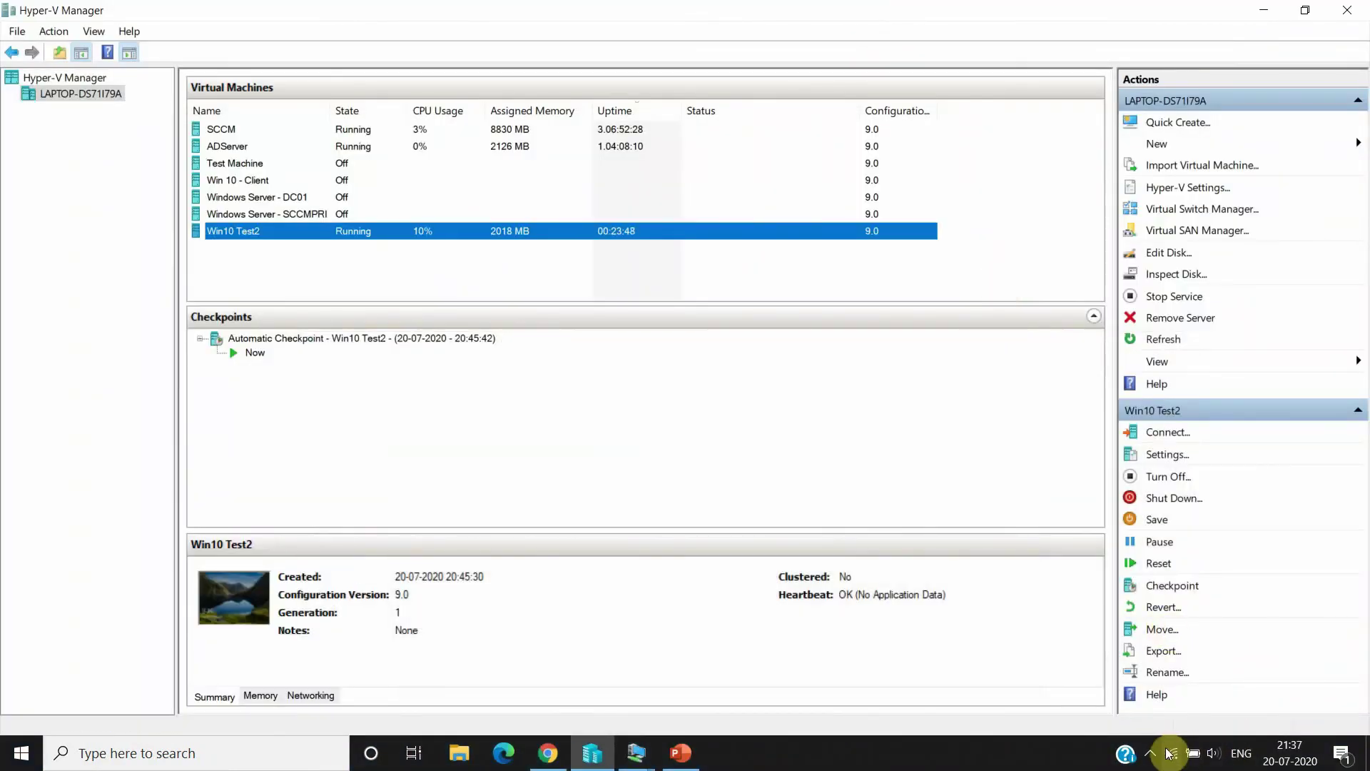
left_click(686, 750)
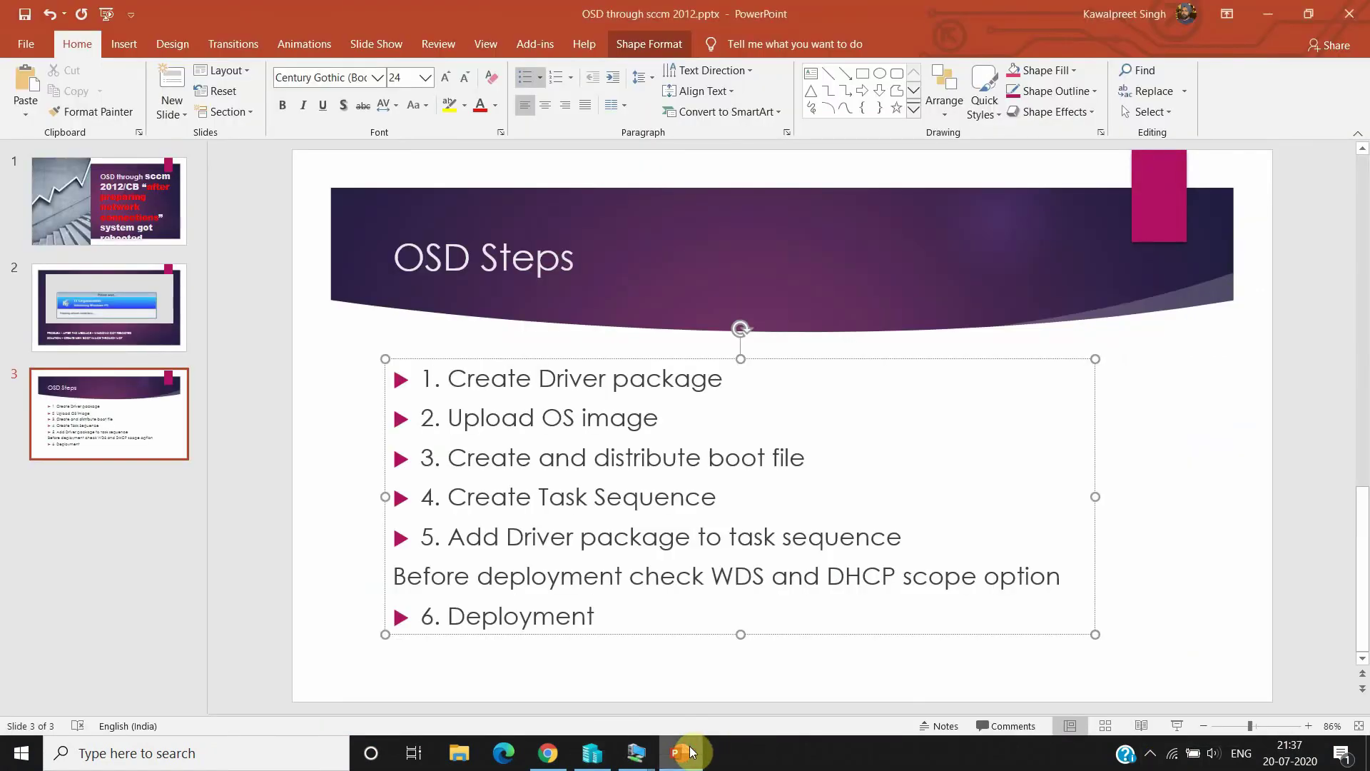
left_click(1150, 753)
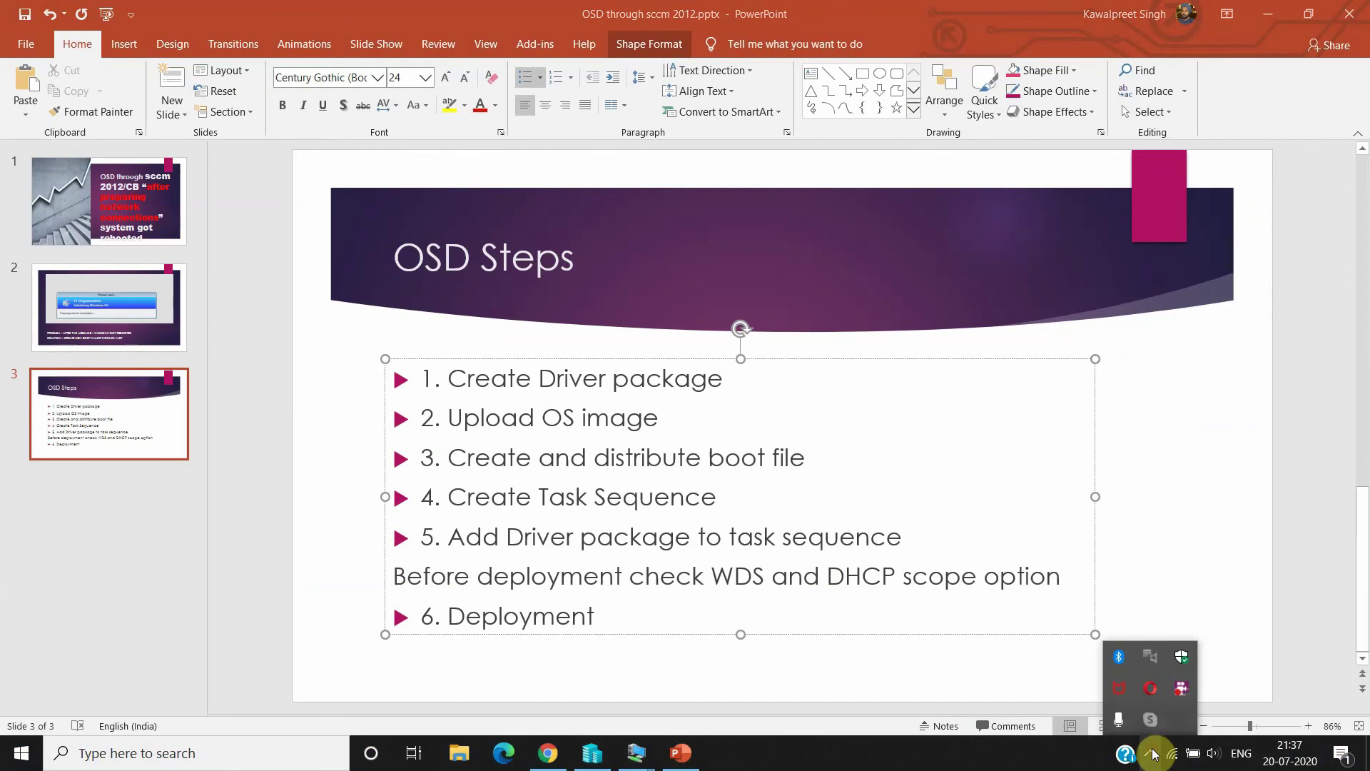
right_click(1181, 691)
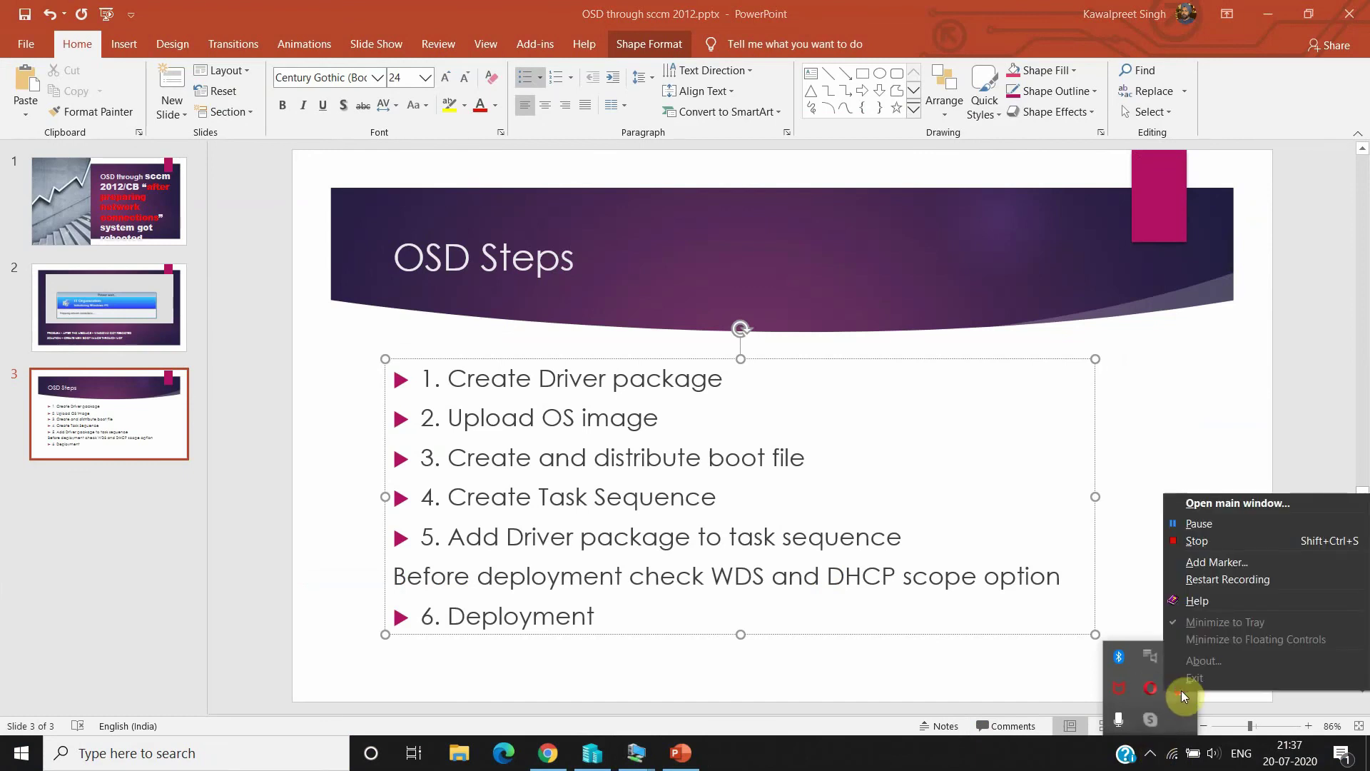